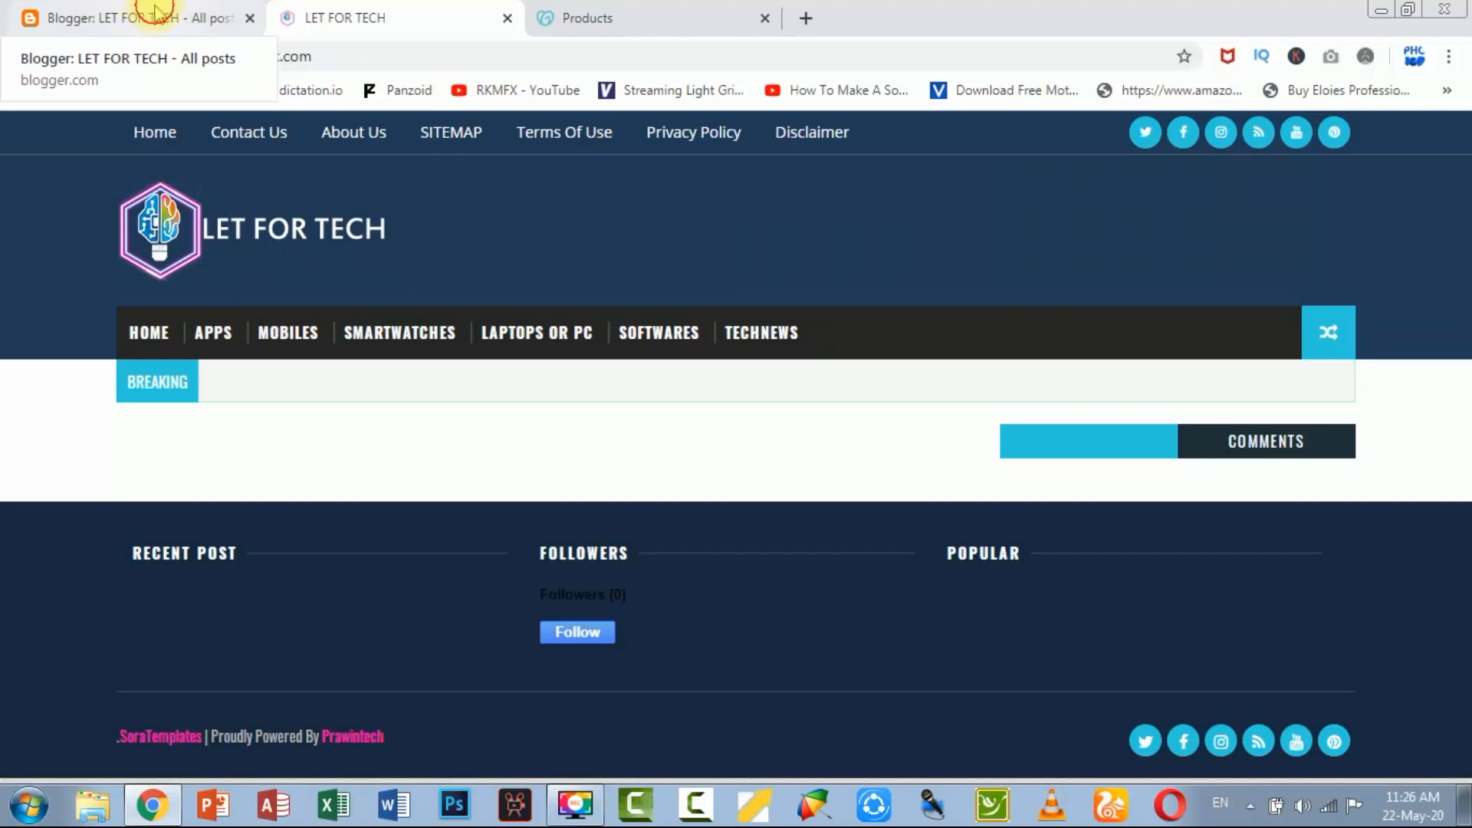
Step: In the LET FOR TECH blog's basic settings on Blogger, open the third-party URL setup for the blog address
left_click(157, 11)
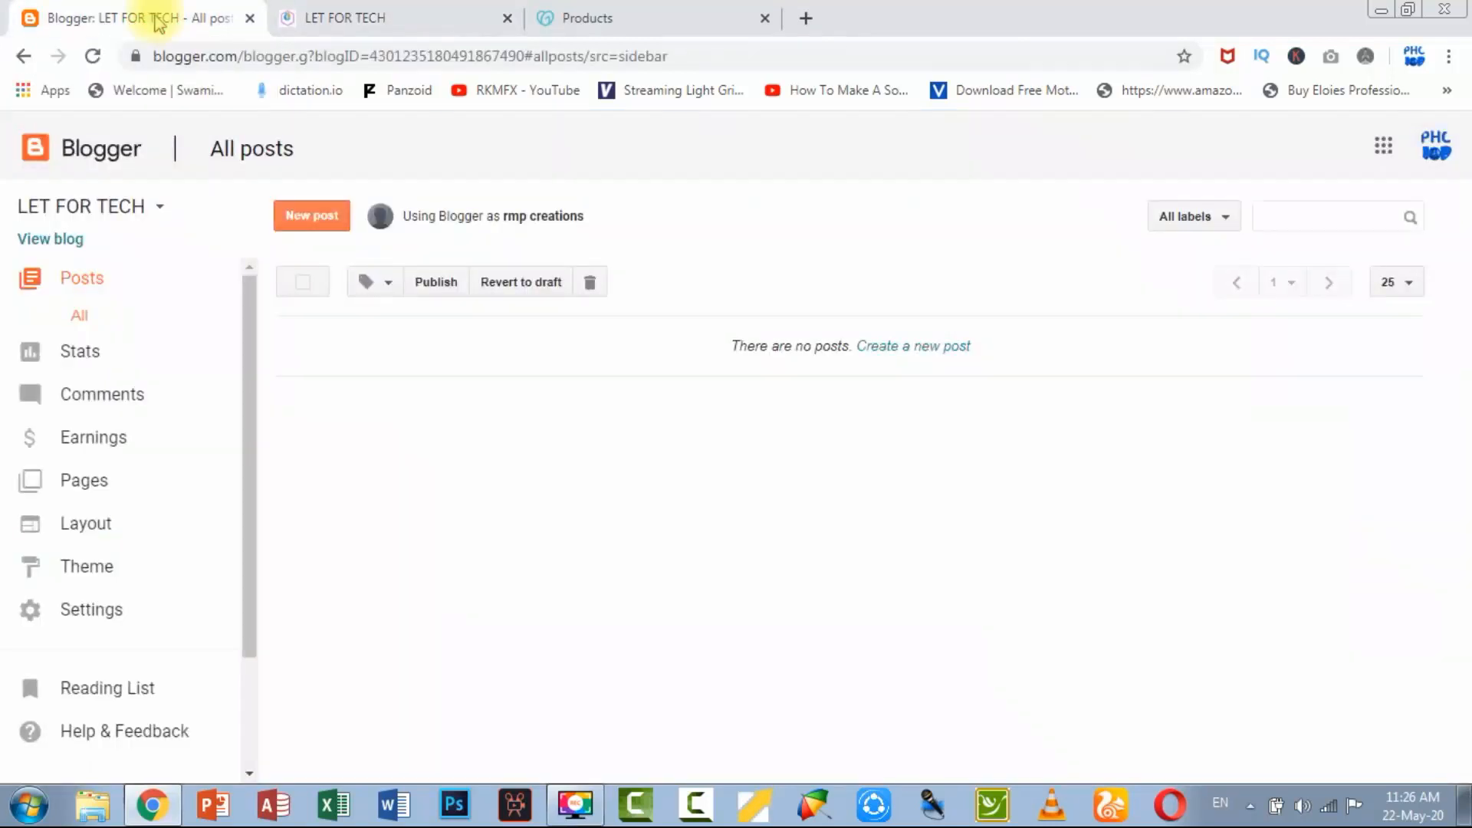
left_click(90, 610)
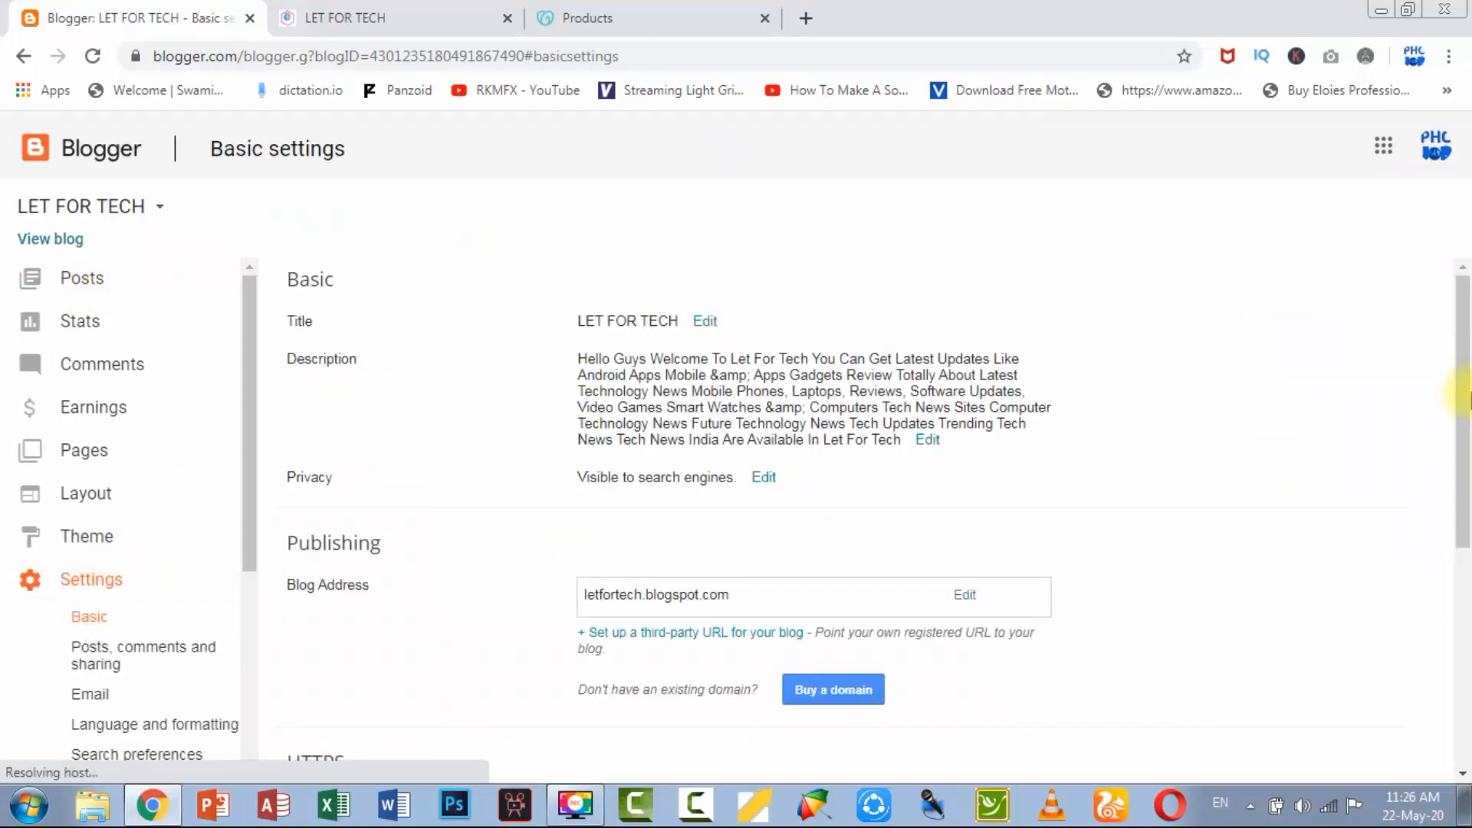
left_click_drag(1466, 395, 1462, 437)
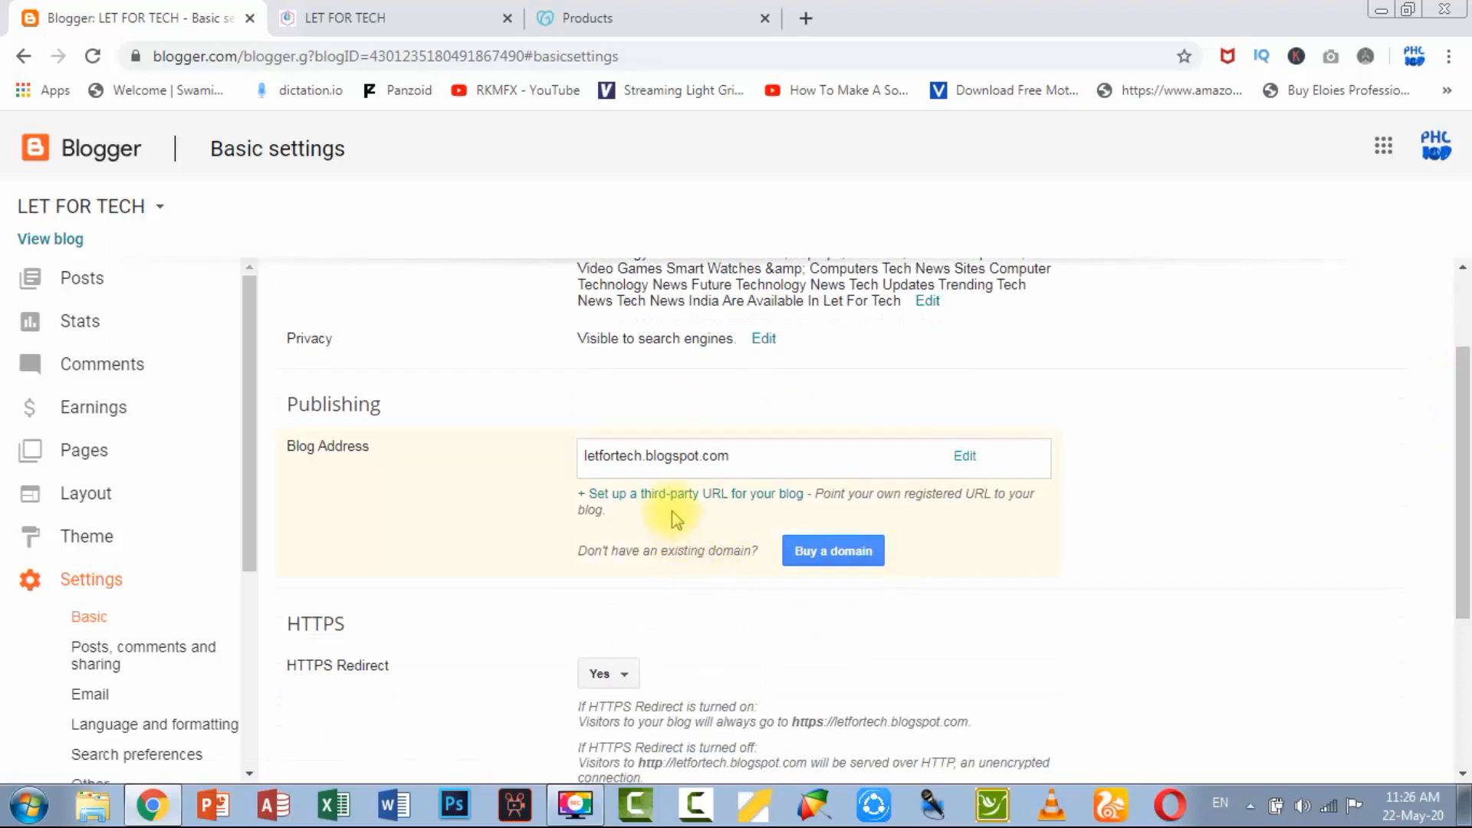
left_click(711, 494)
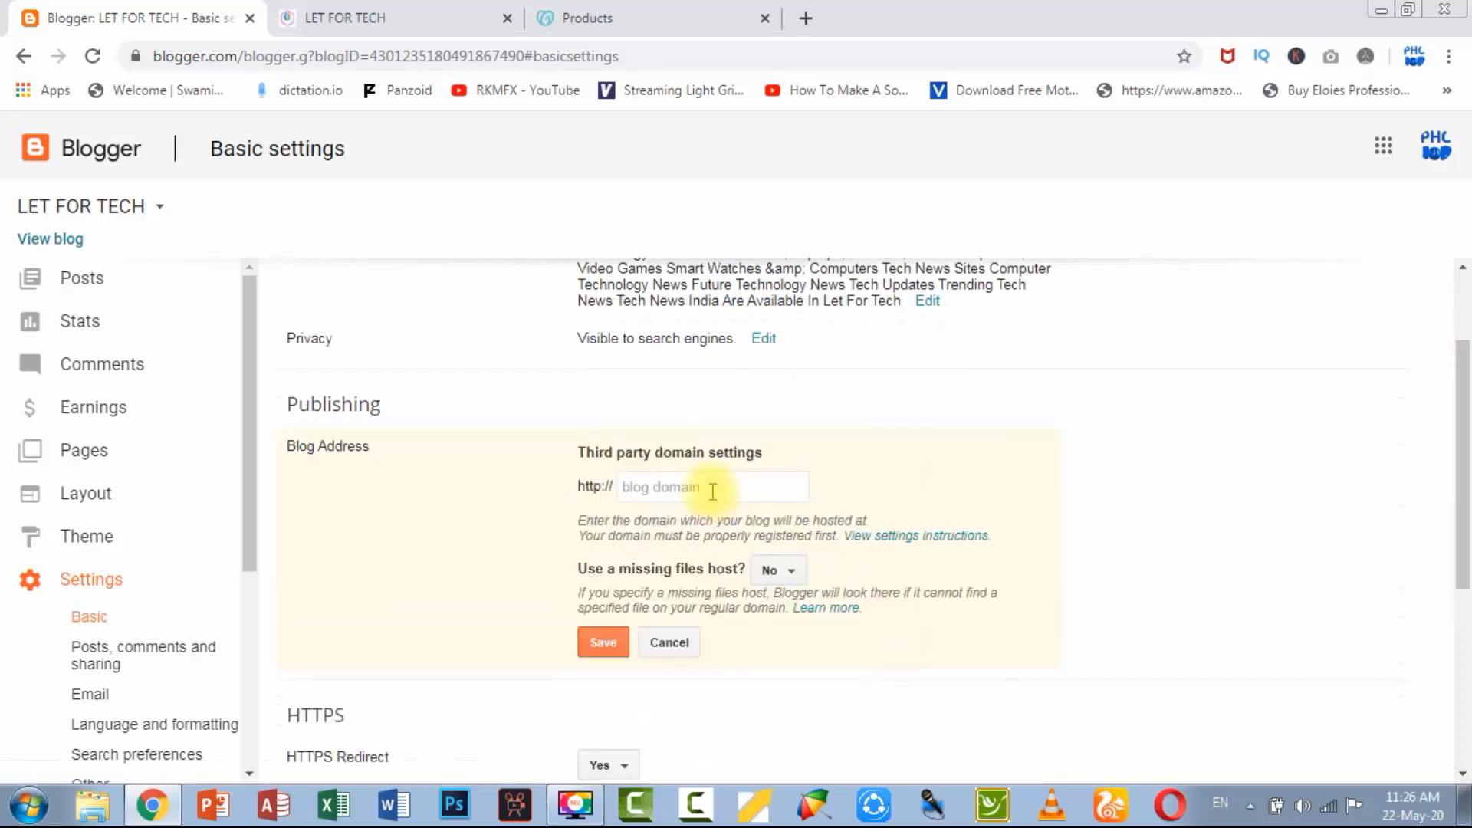
left_click(711, 490)
Step: Switch to GoDaddy and open the DNS management of the domain letfortech.com
left_click(443, 14)
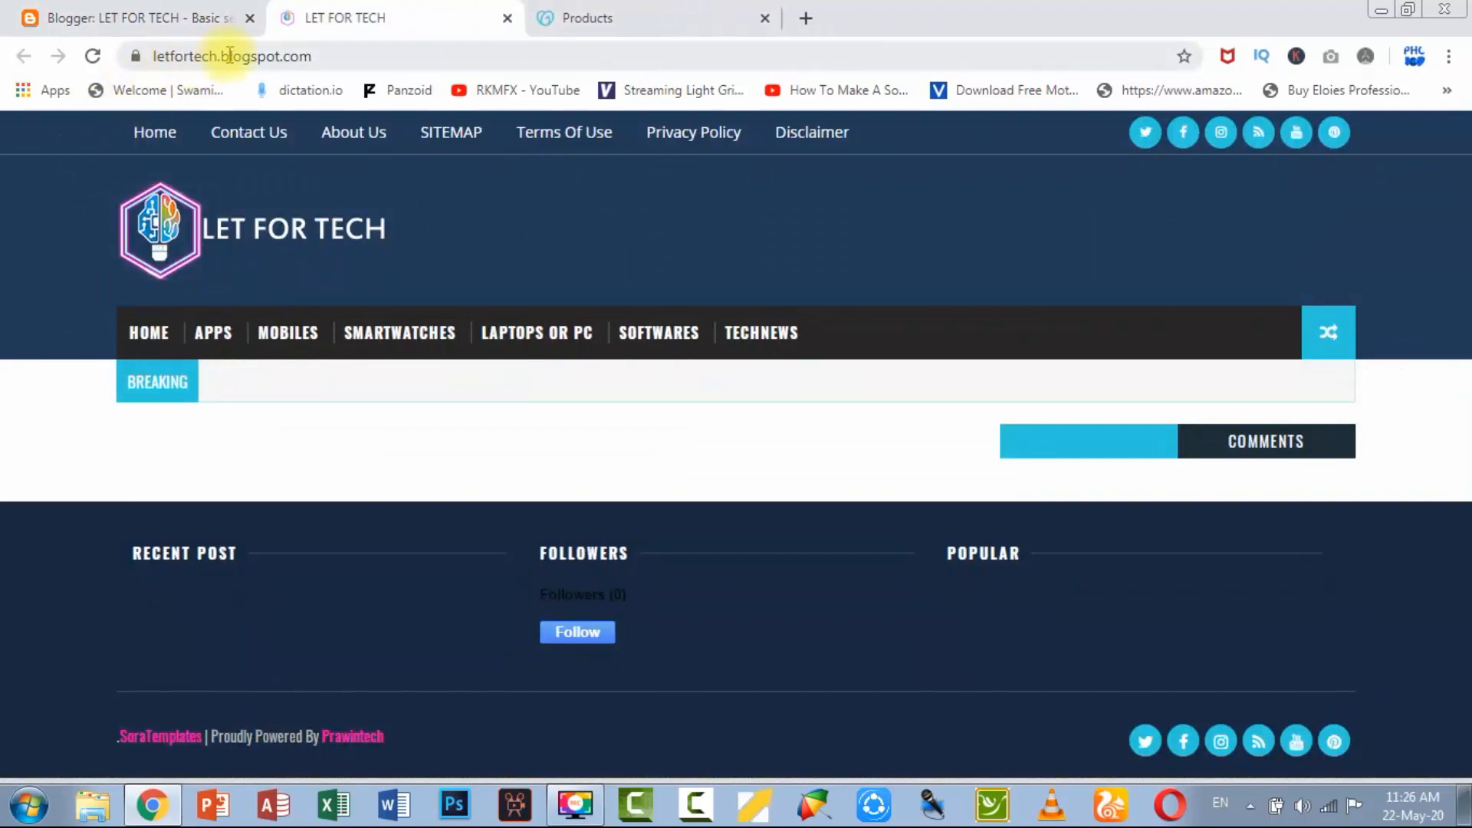
left_click(577, 17)
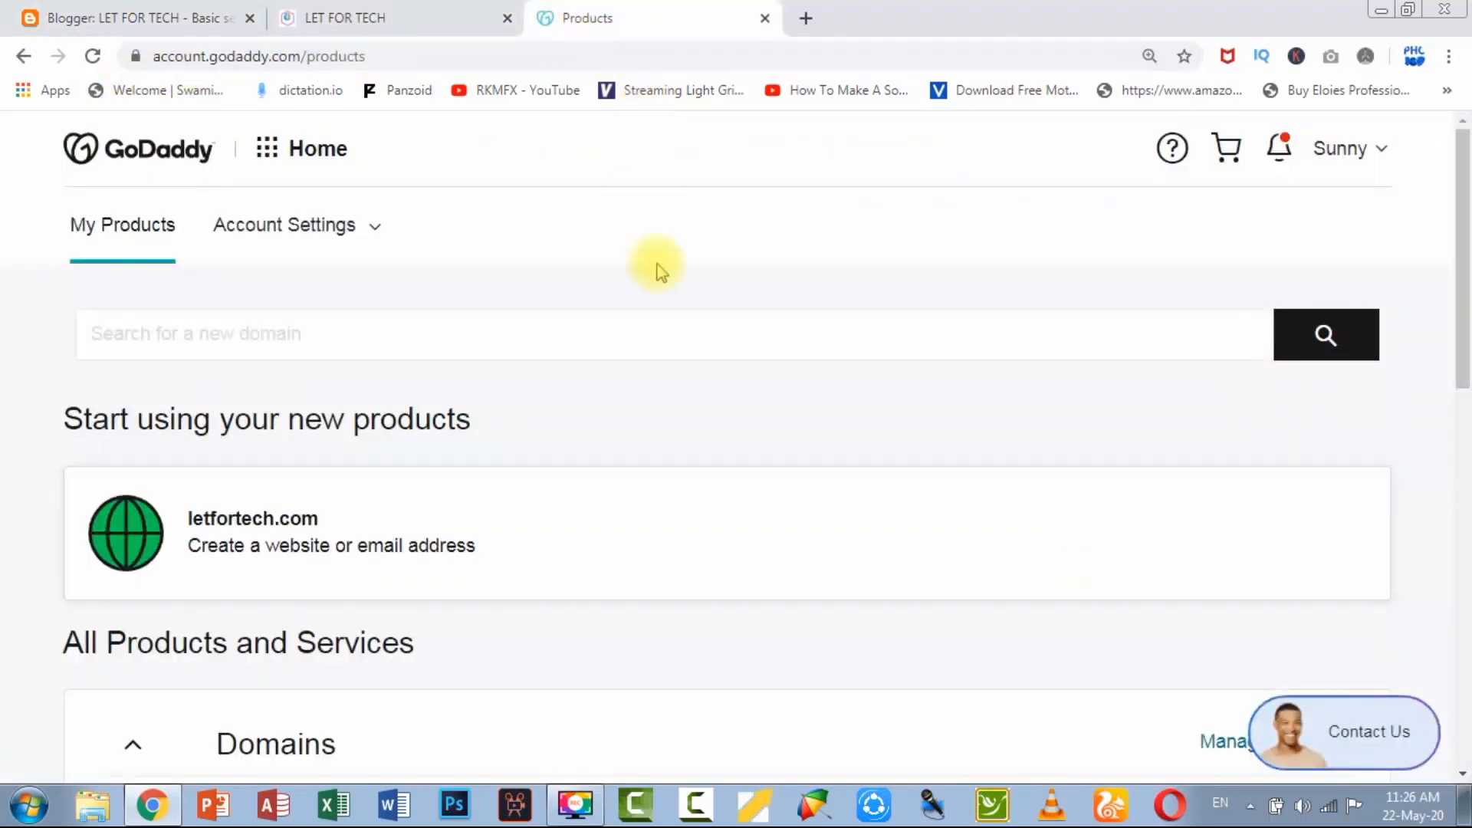
left_click_drag(1463, 262, 1463, 415)
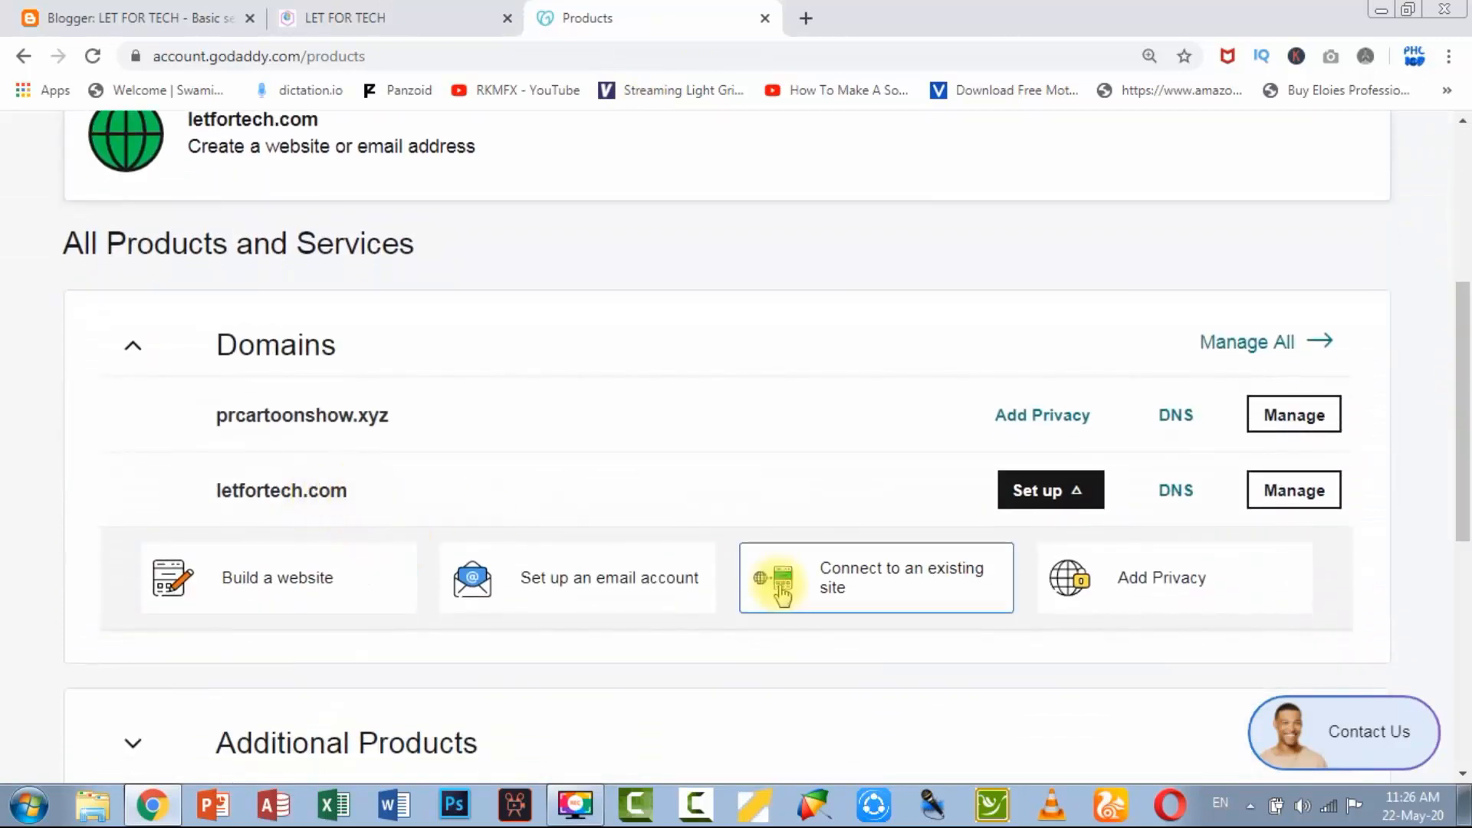
left_click(1163, 503)
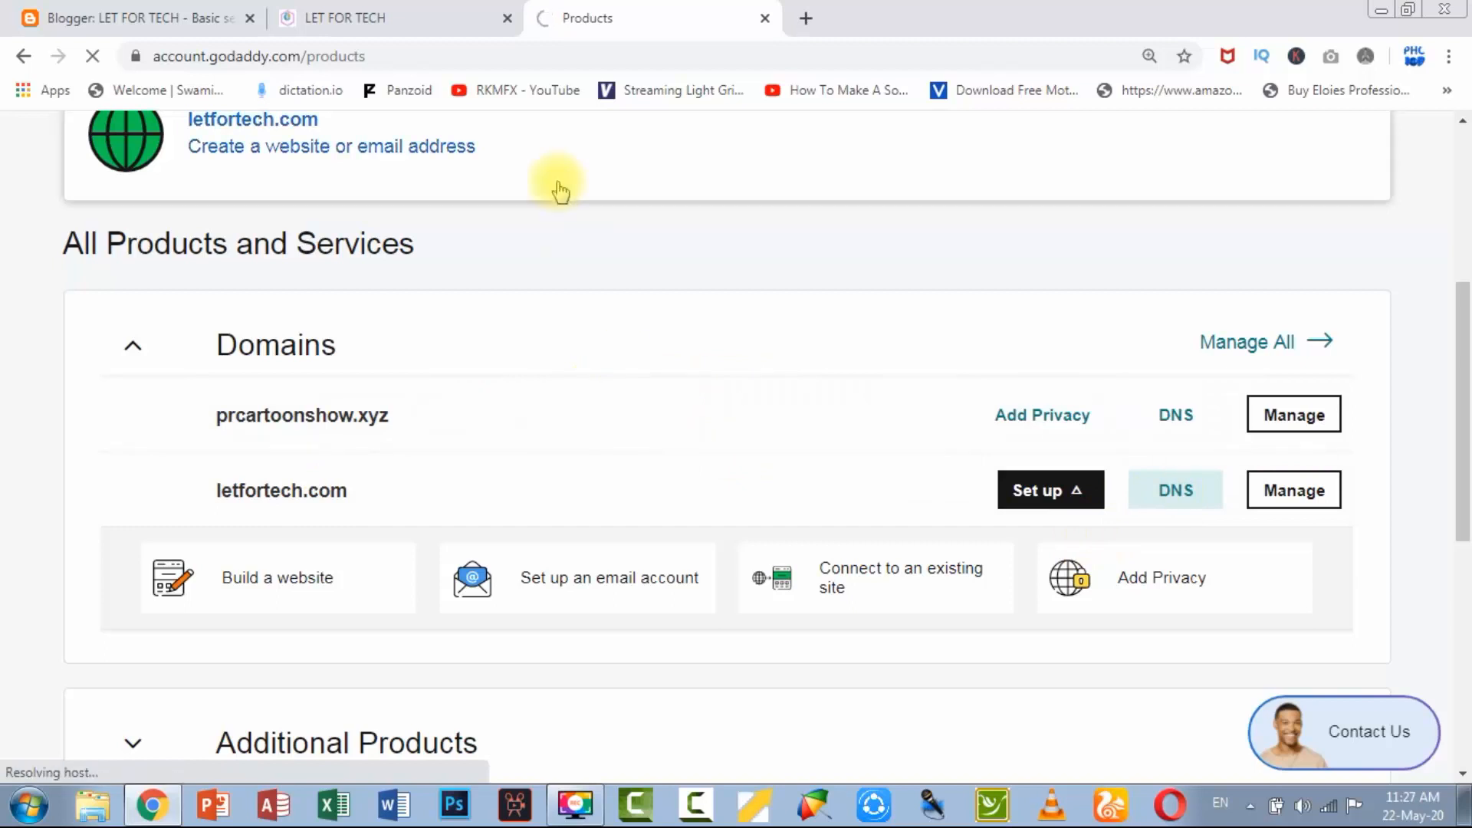
left_click(371, 15)
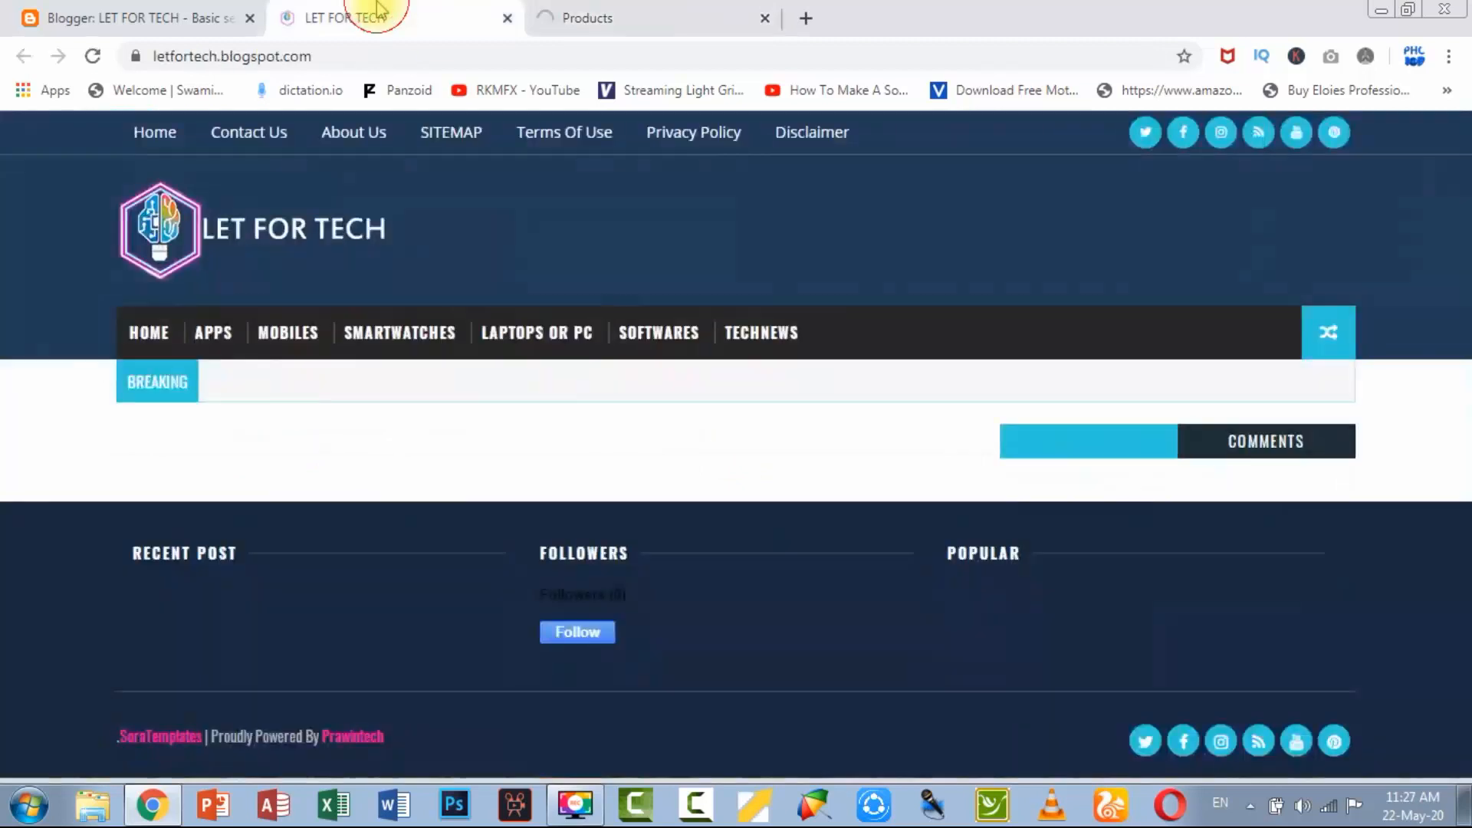
left_click(176, 17)
type("www.letfortech")
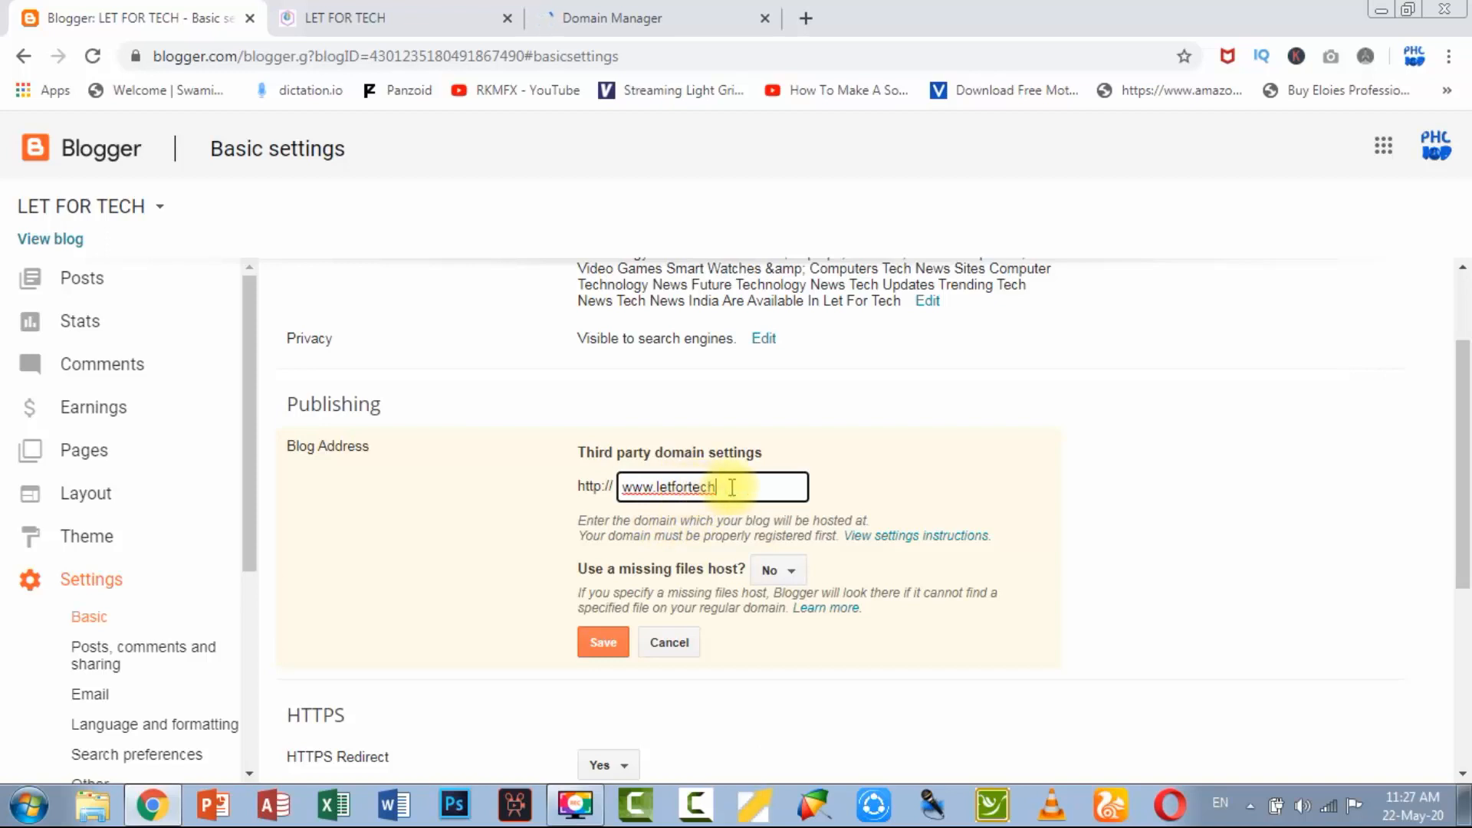
type(".com")
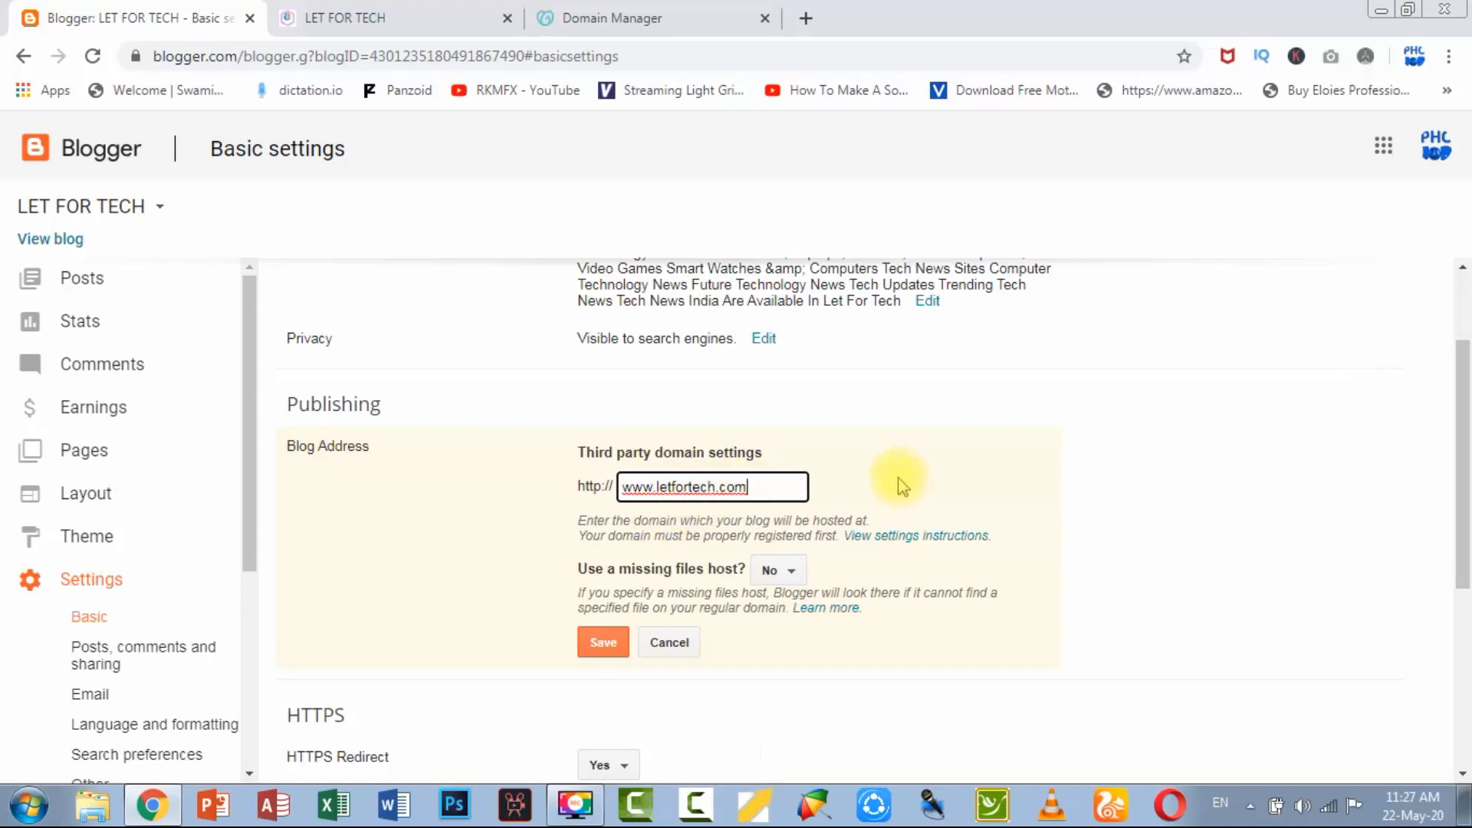
left_click(614, 648)
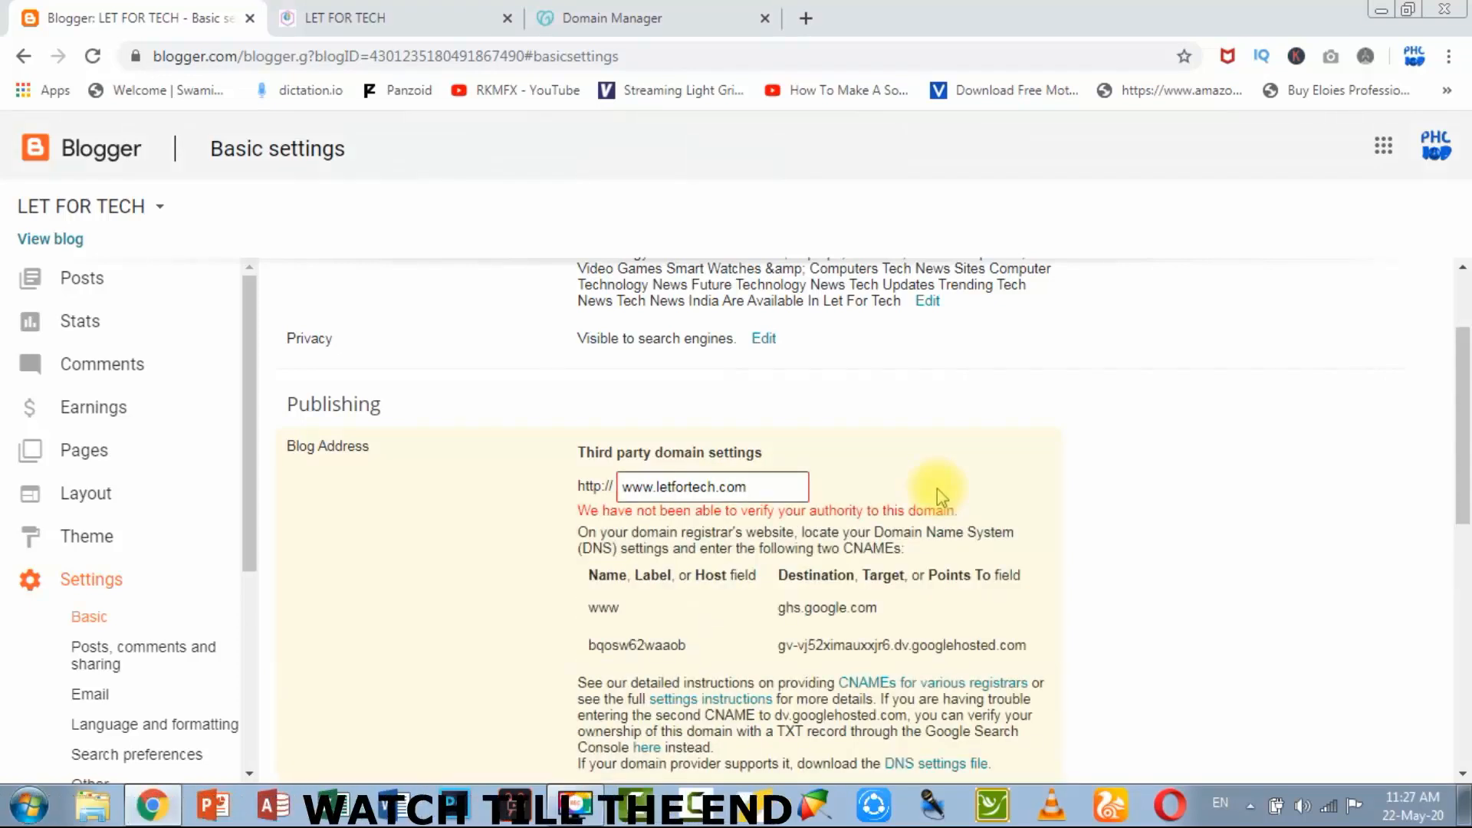
Step: In GoDaddy's DNS records, point the www CNAME record to ghs.google.com as given by Blogger, and save the record
scroll(850, 489, "down", 1)
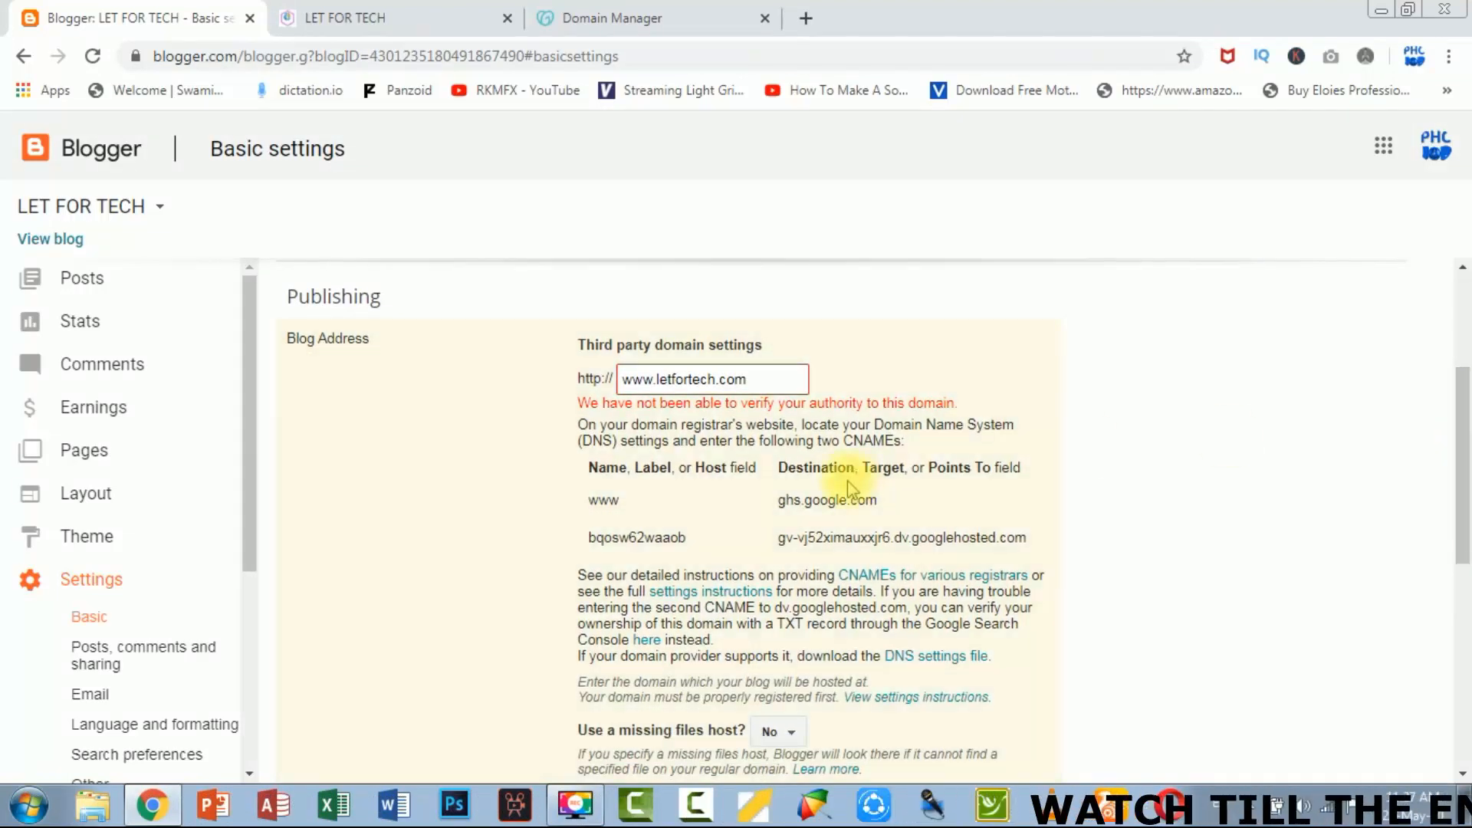
left_click_drag(591, 510, 639, 507)
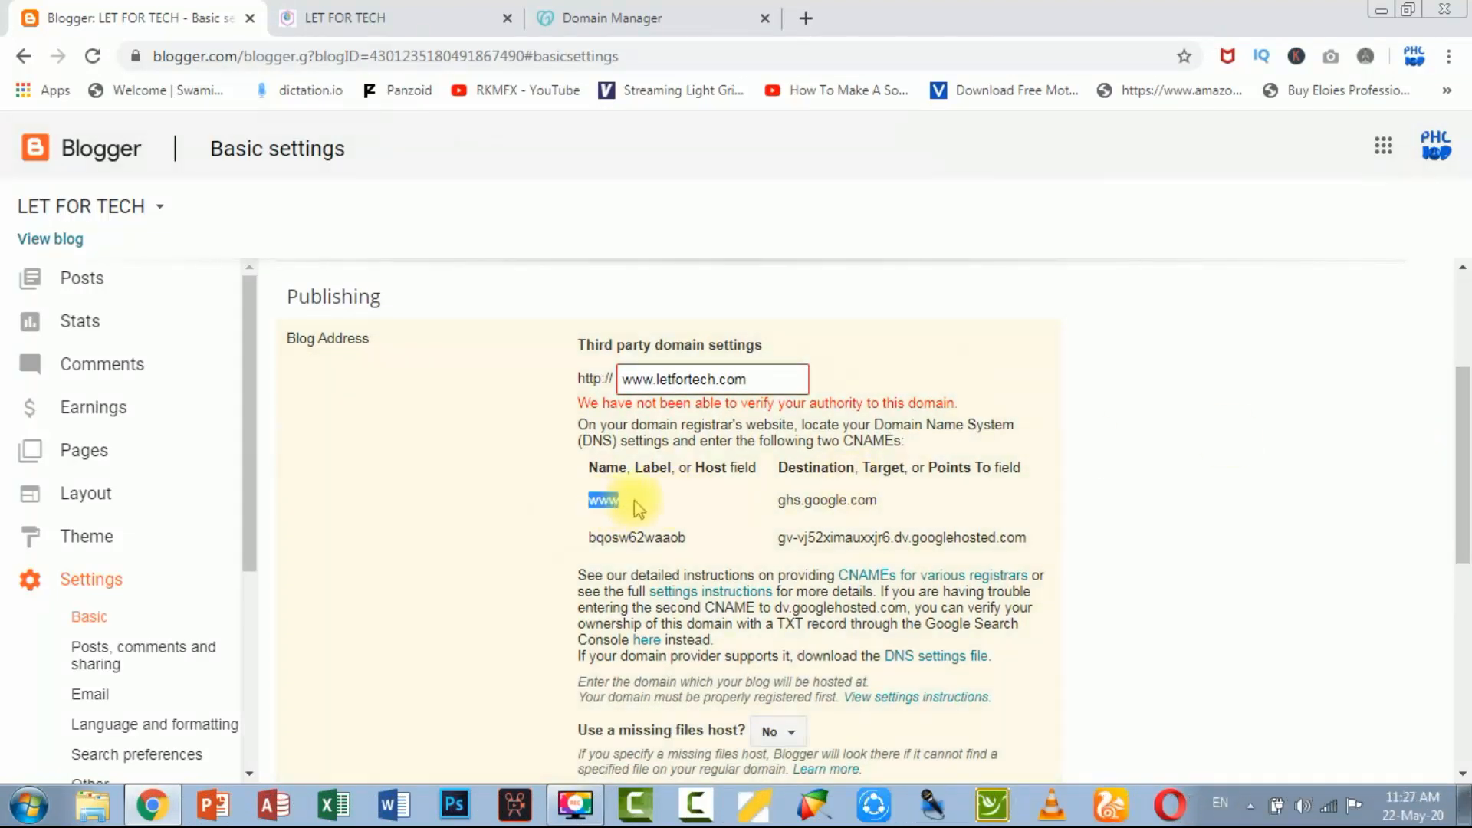
left_click(654, 7)
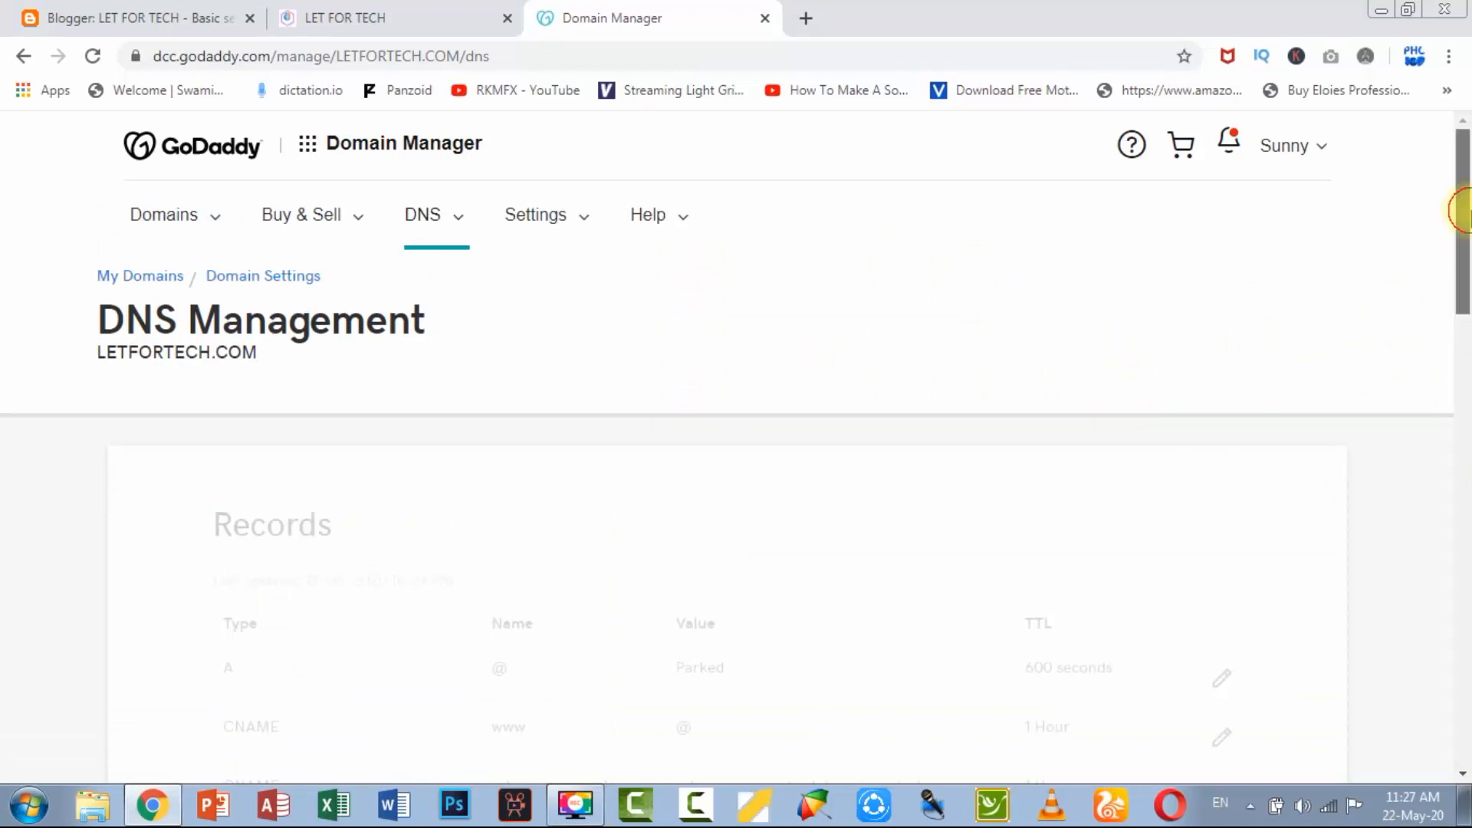
left_click_drag(1466, 216, 1466, 335)
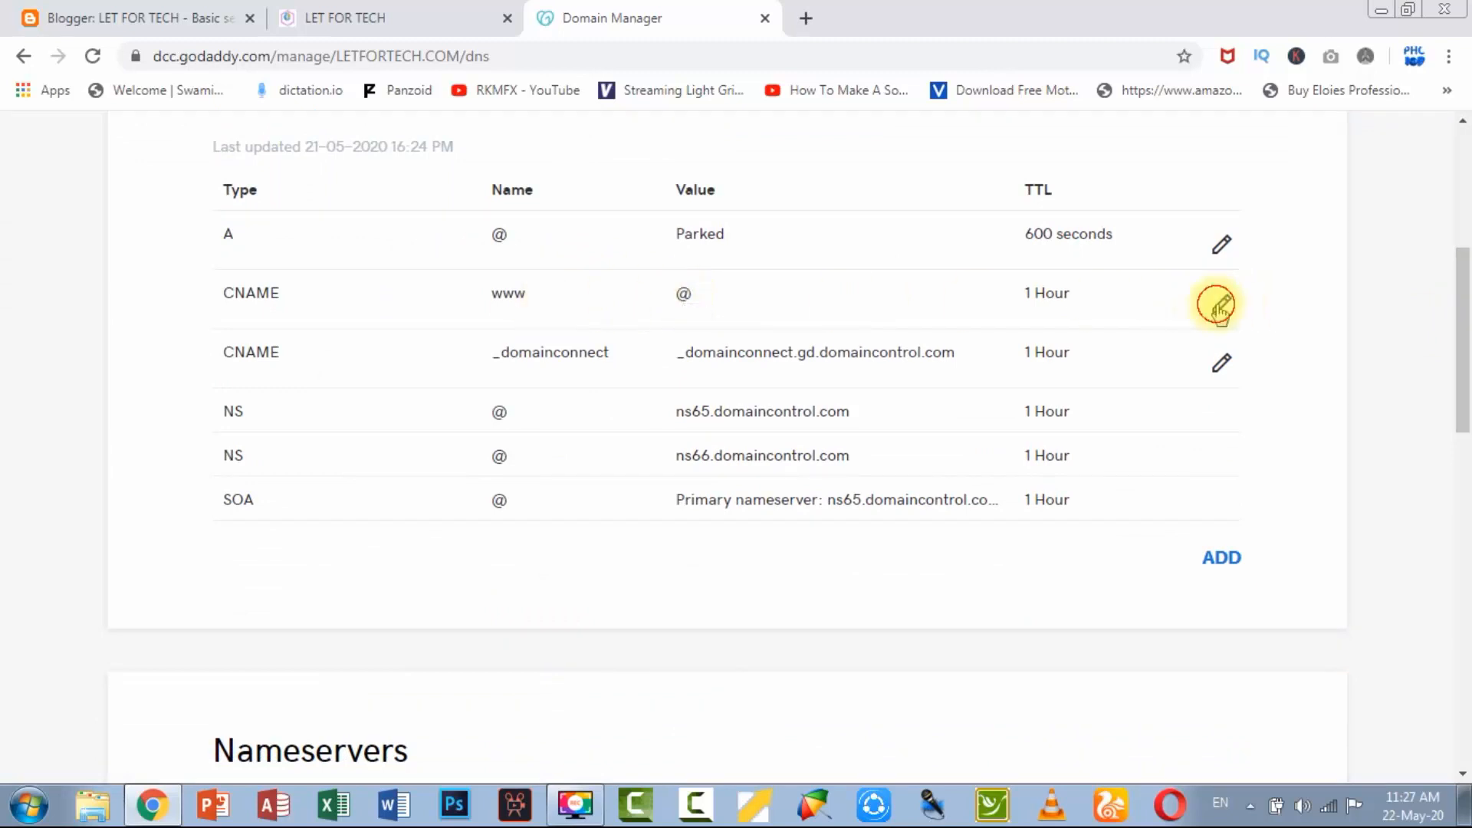
left_click(1220, 304)
left_click(650, 412)
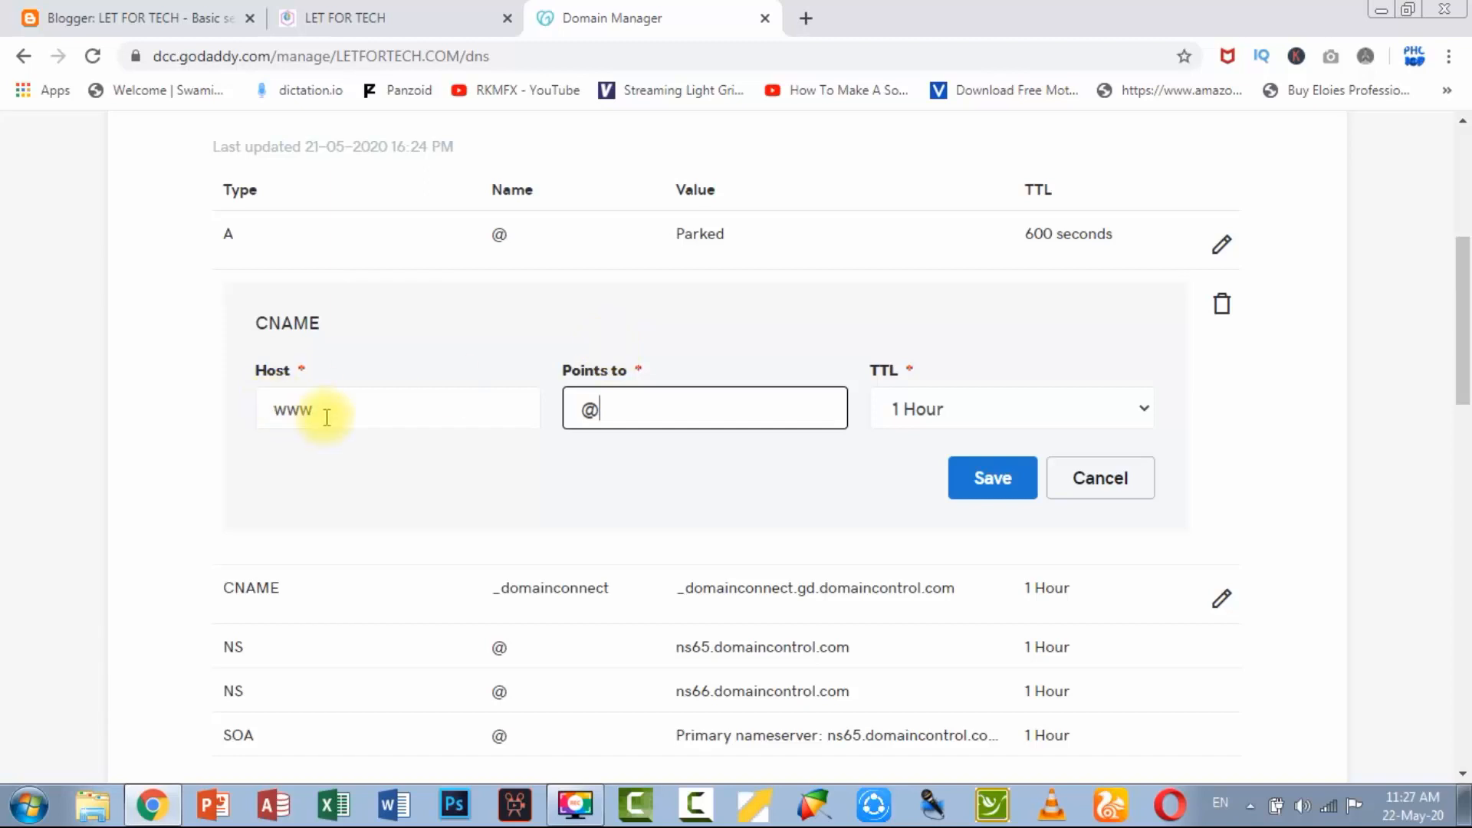
left_click(384, 17)
left_click(206, 17)
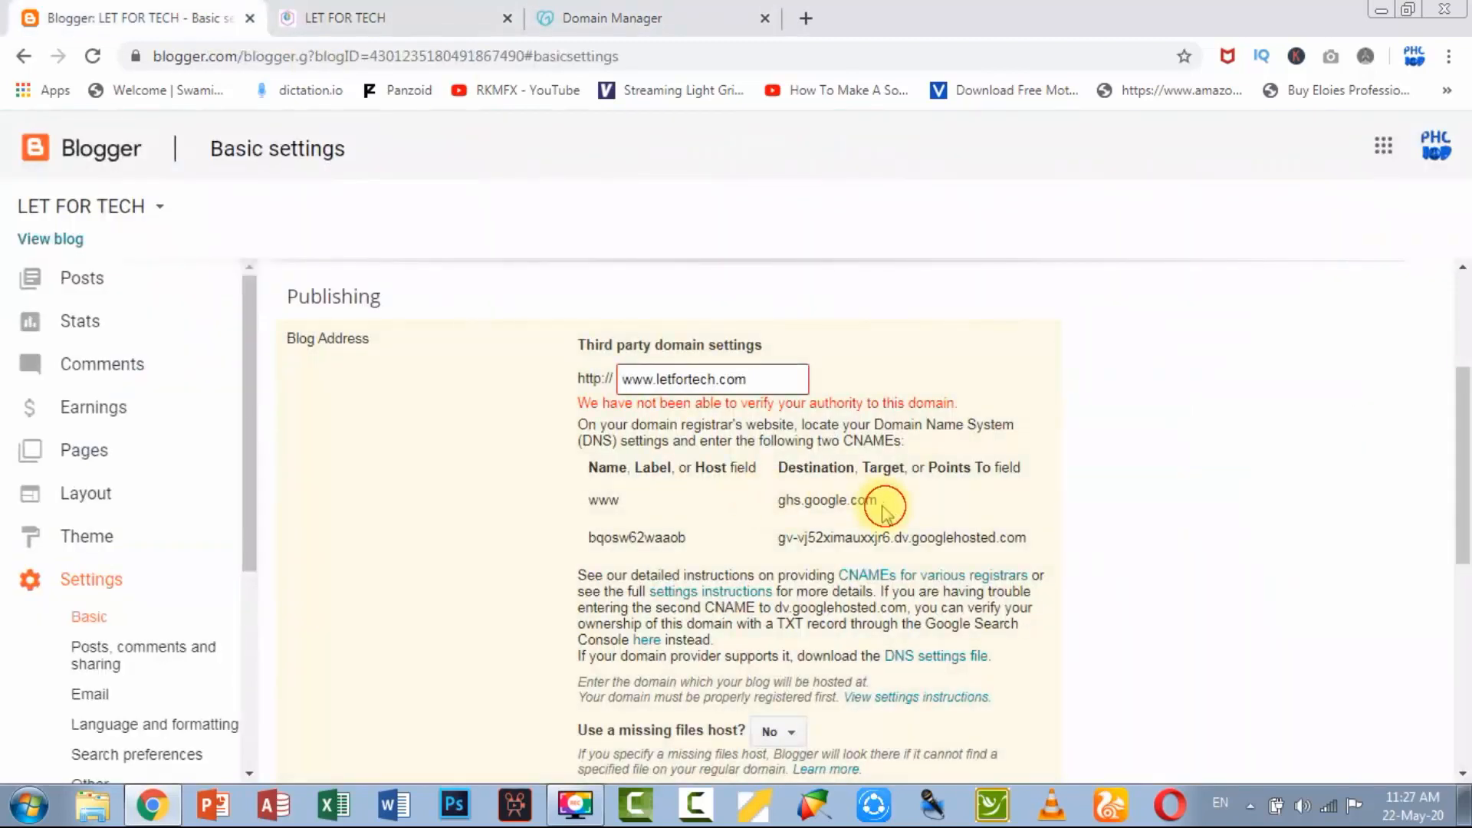
left_click_drag(882, 503, 745, 510)
key("ctrl+c")
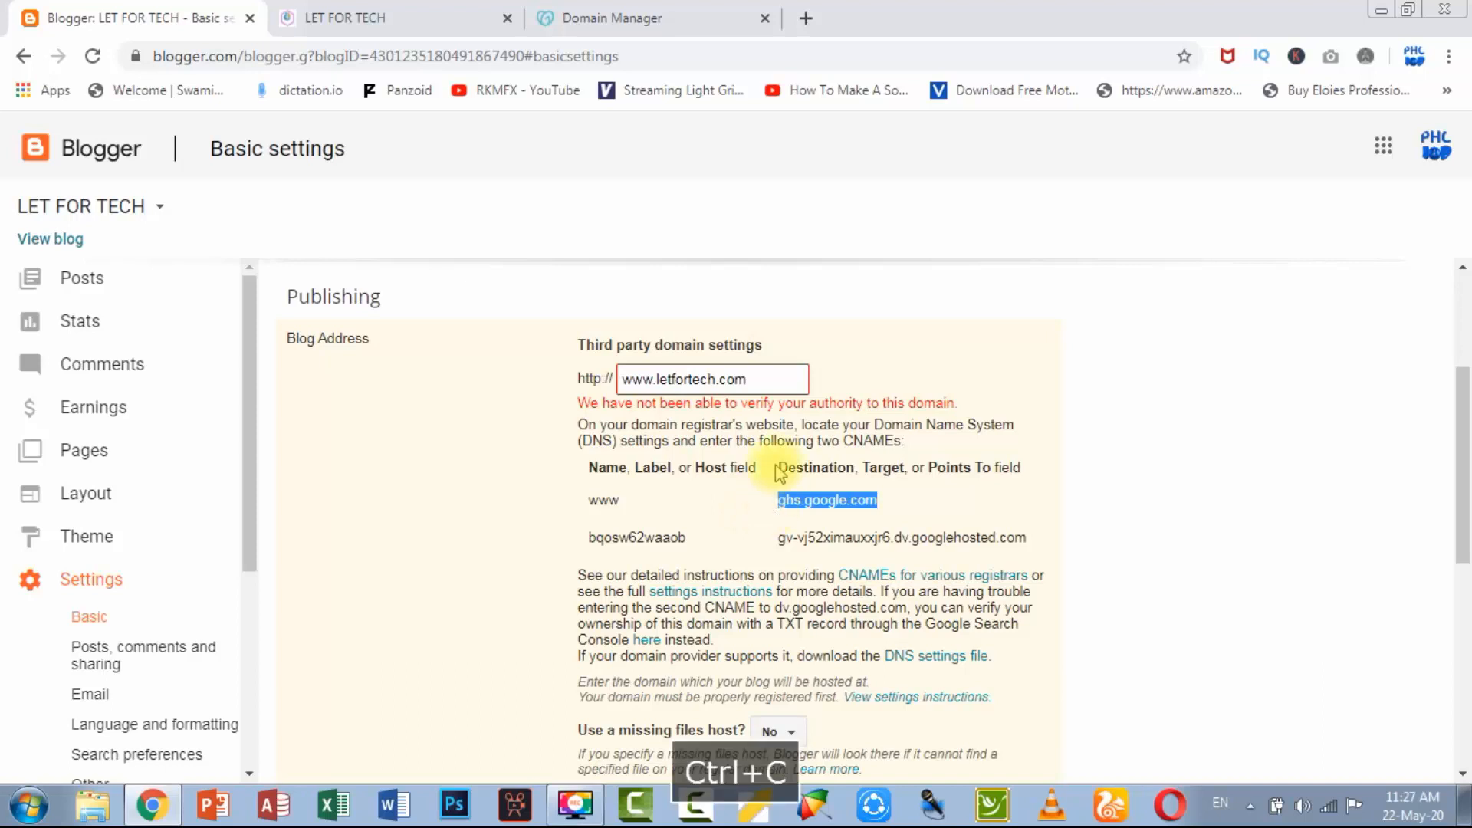
left_click(590, 18)
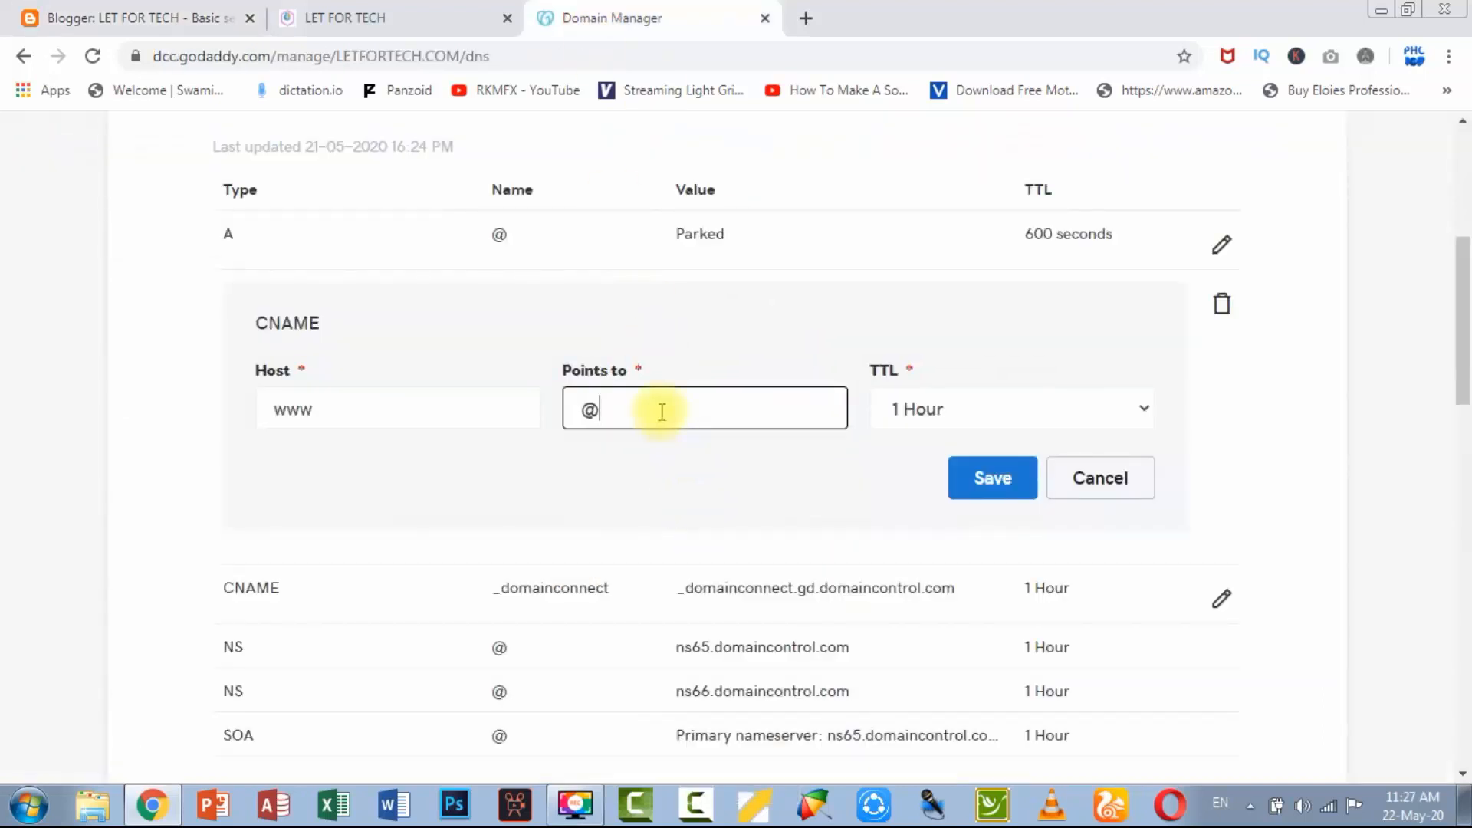
key("BackSpace")
key("ctrl+v")
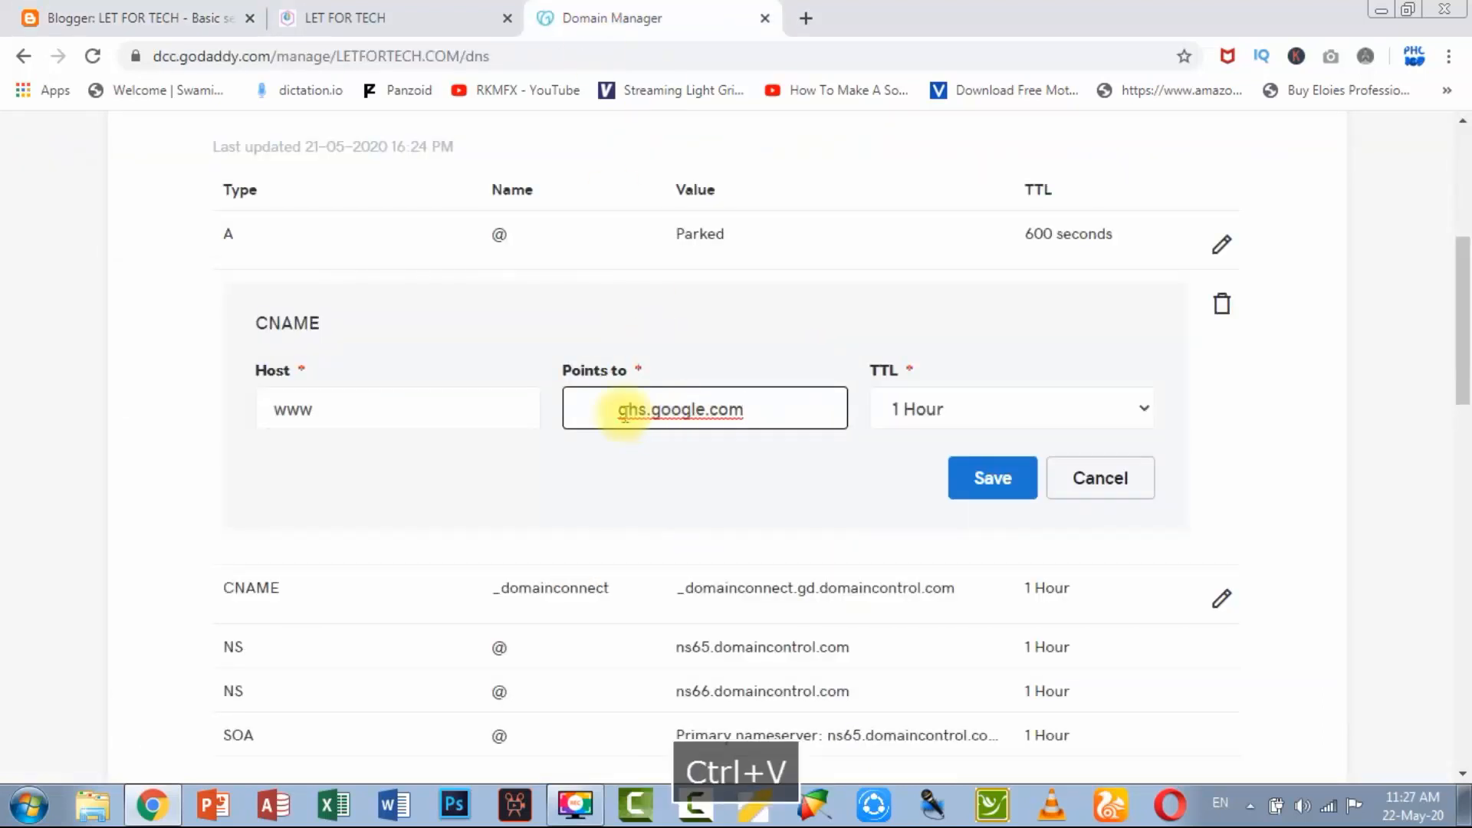
left_click_drag(614, 410, 567, 411)
key("BackSpace")
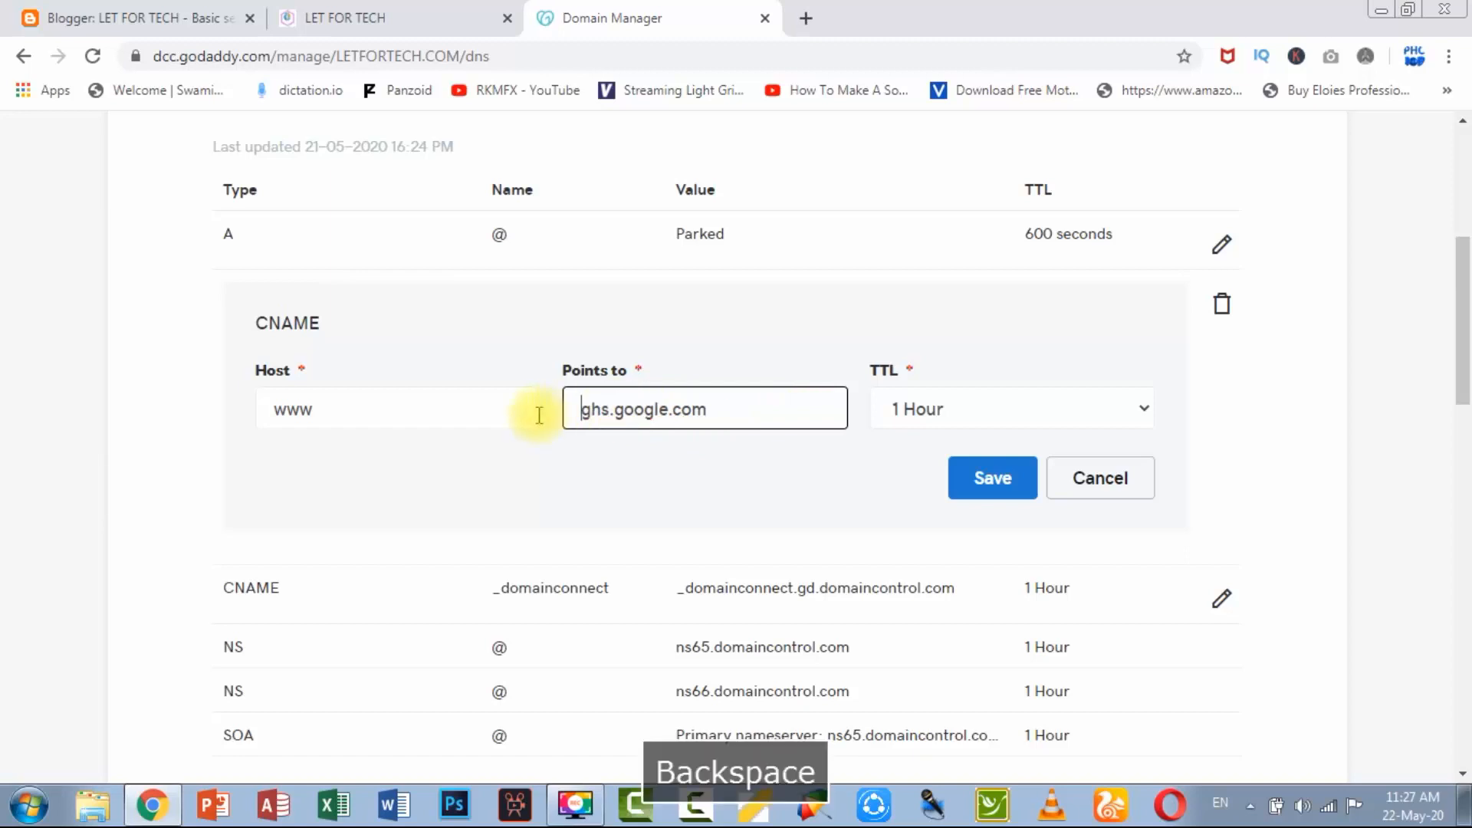
left_click(996, 489)
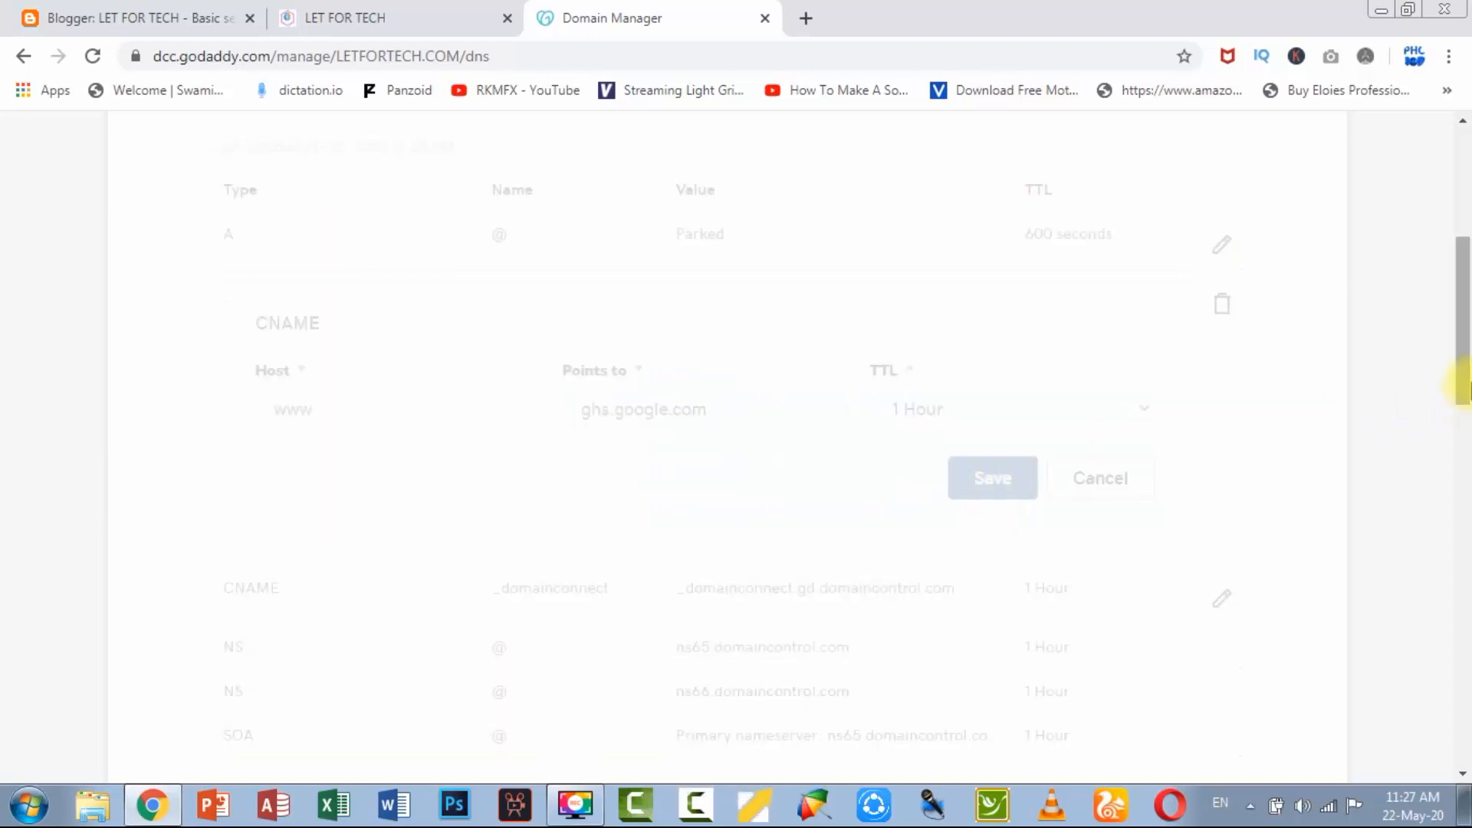
Step: Start a new DNS record for letfortech.com and set its type to CNAME
mouse_move(1466, 374)
left_mouse_down()
mouse_move(1464, 424)
mouse_move(1464, 397)
left_mouse_up()
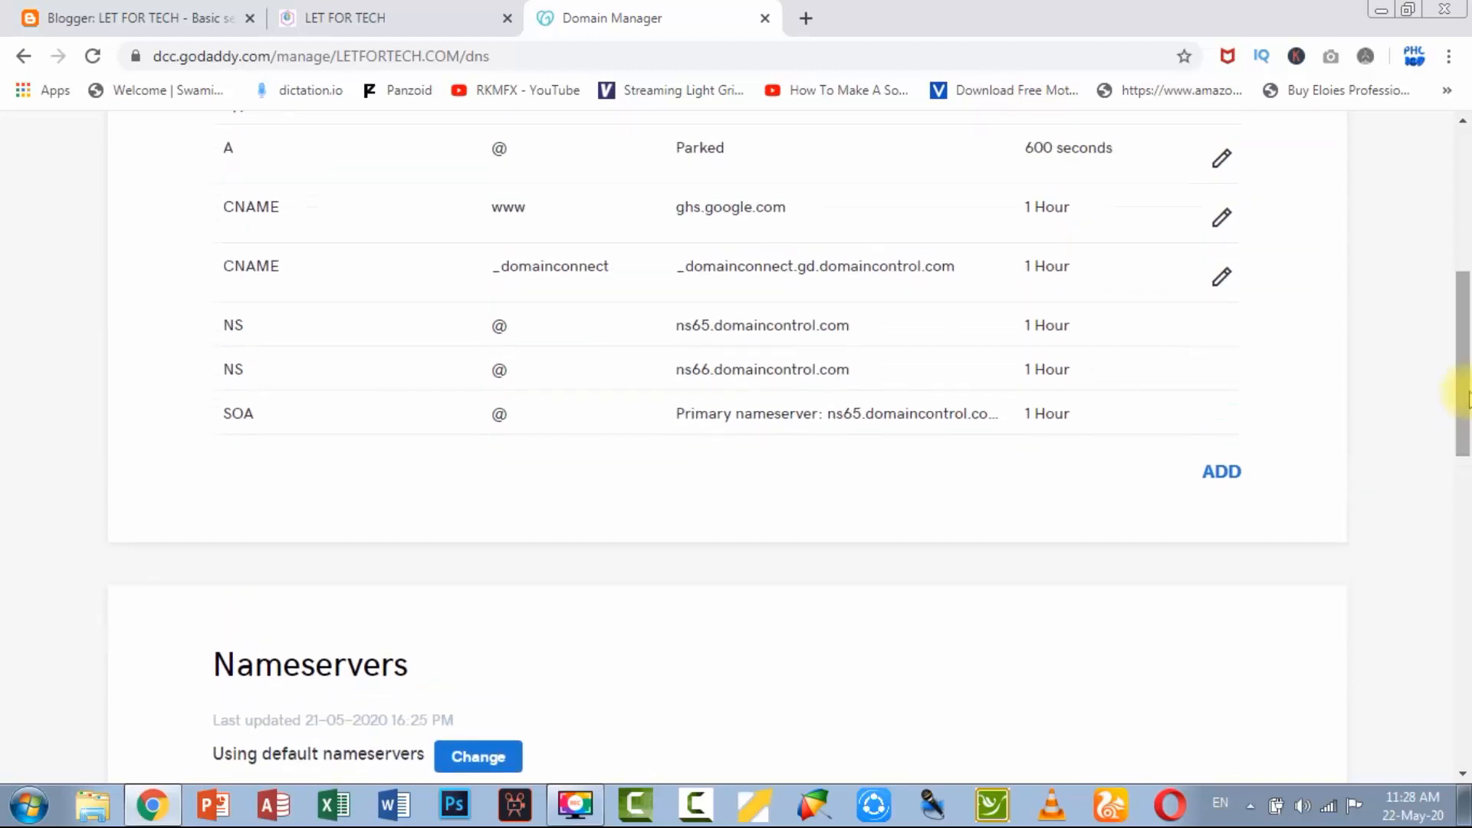
left_click(1219, 472)
left_click(419, 537)
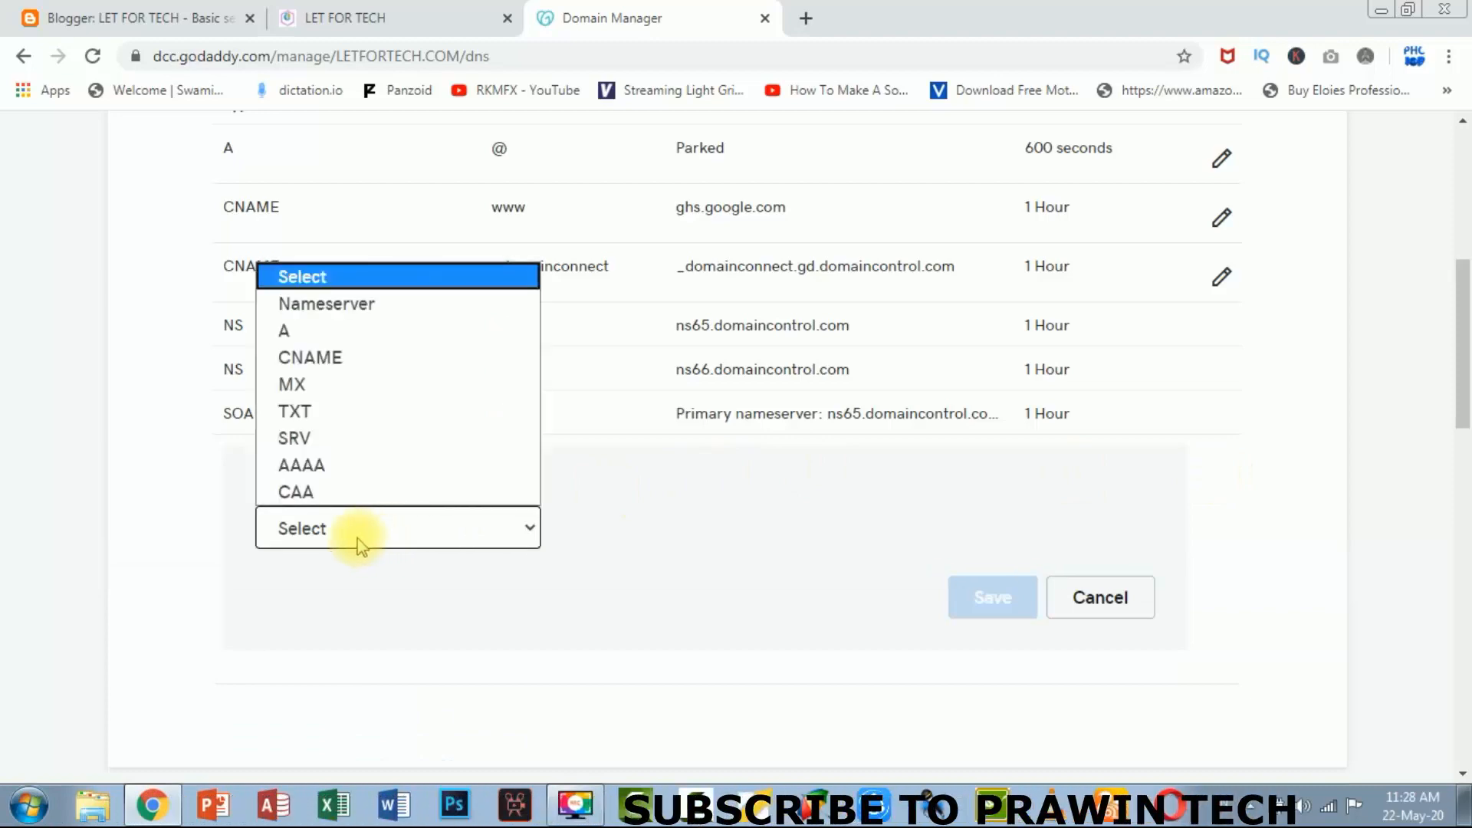
left_click(311, 361)
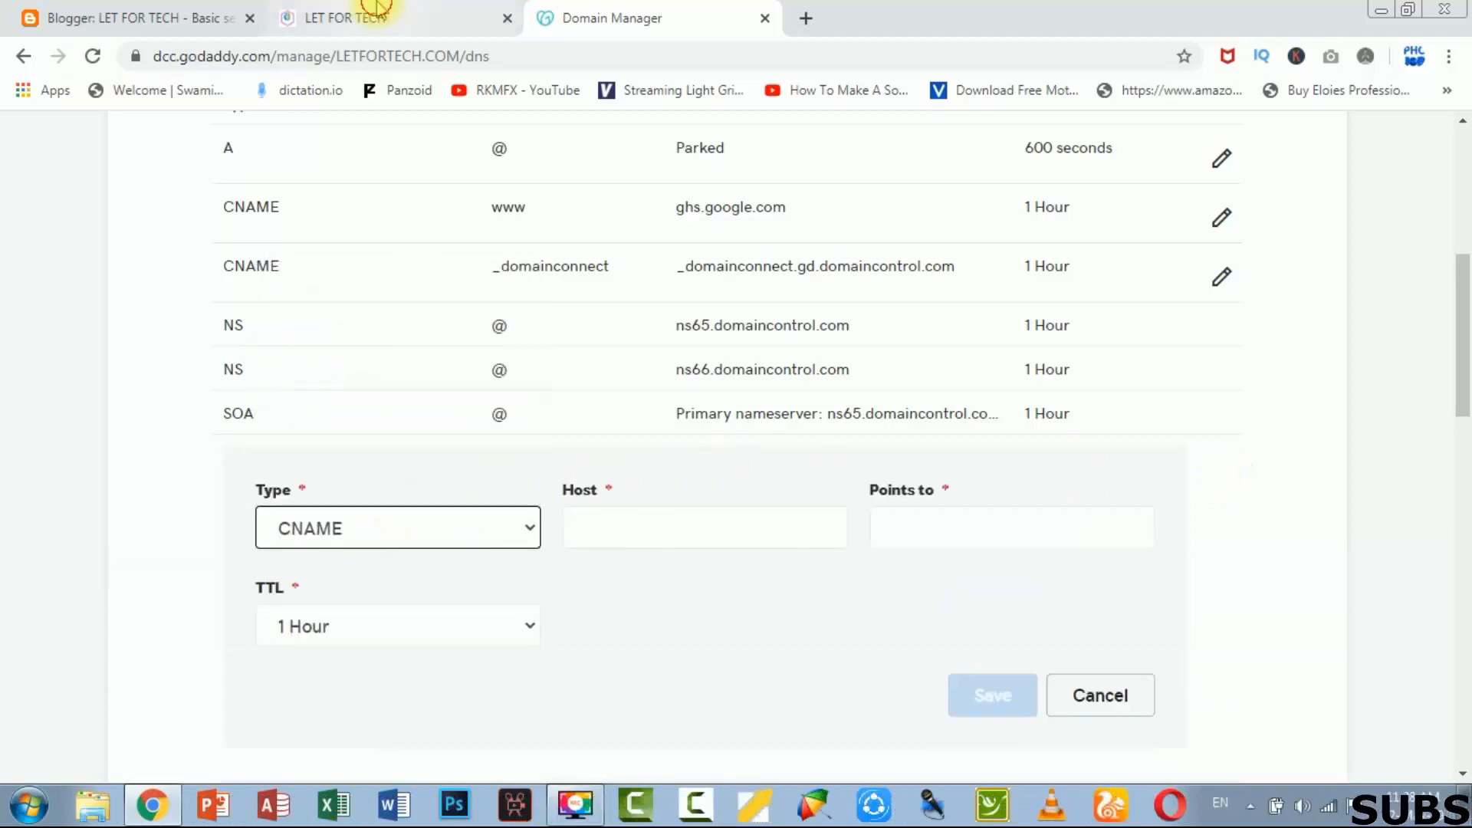
Step: Reorder the browser tabs so that the LET FOR TECH blog comes after Domain Manager
left_click(374, 6)
left_click(80, 7)
left_click_drag(375, 6, 920, 10)
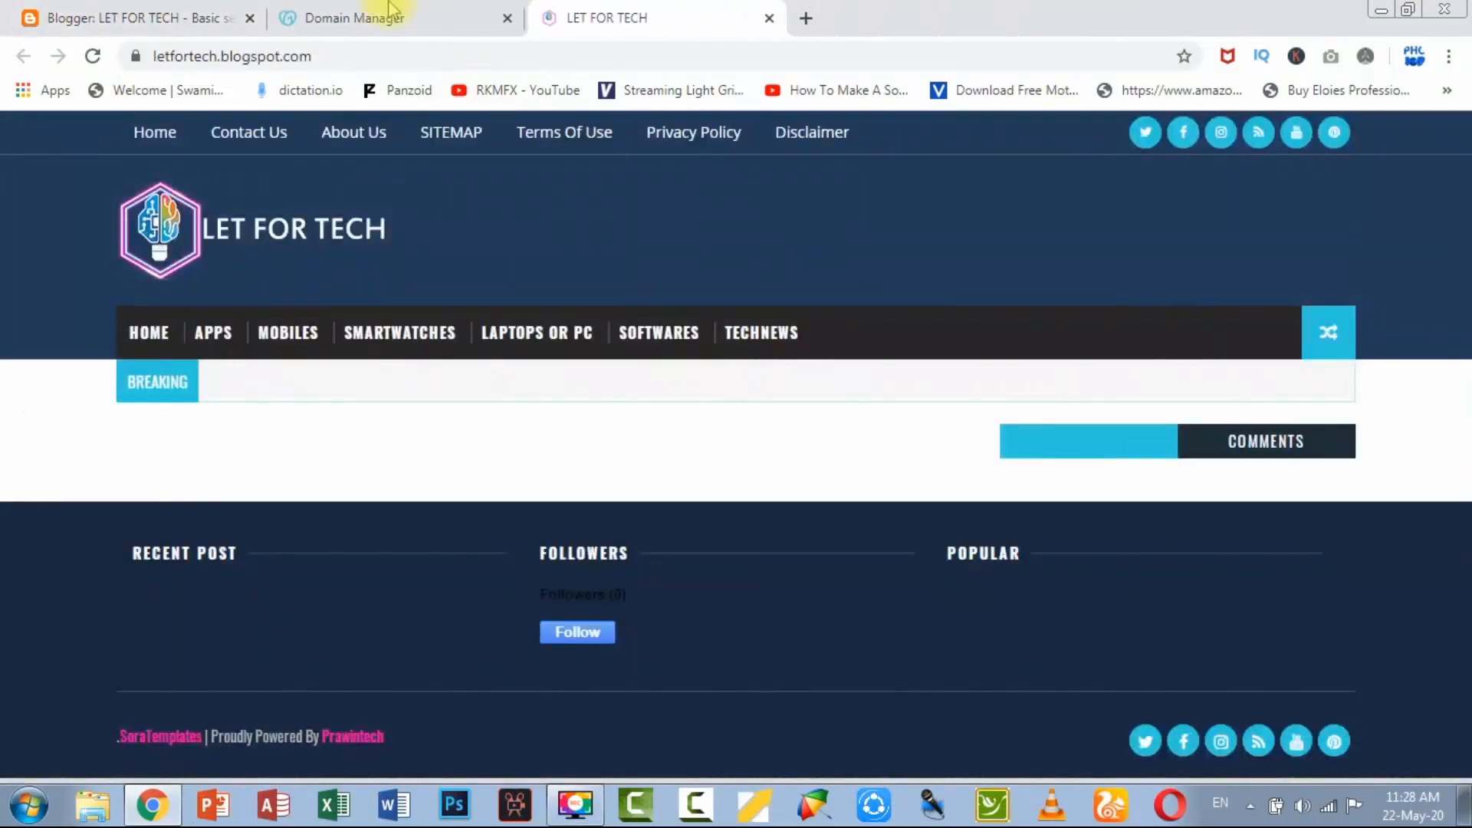
Step: Copy the second CNAME's verification host label from Blogger into the Host field of the new GoDaddy record
left_click(217, 9)
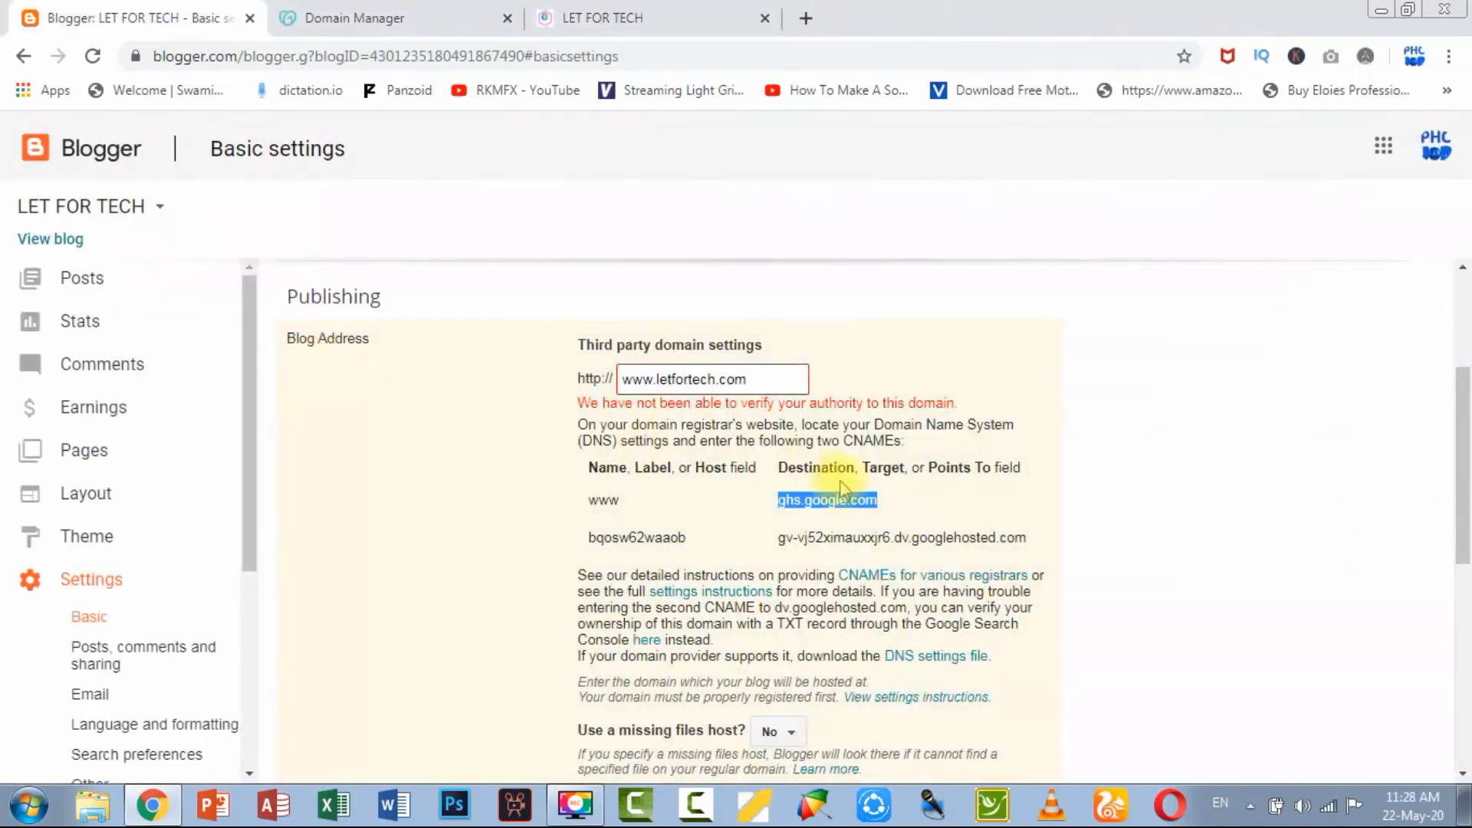
left_click_drag(689, 540, 600, 539)
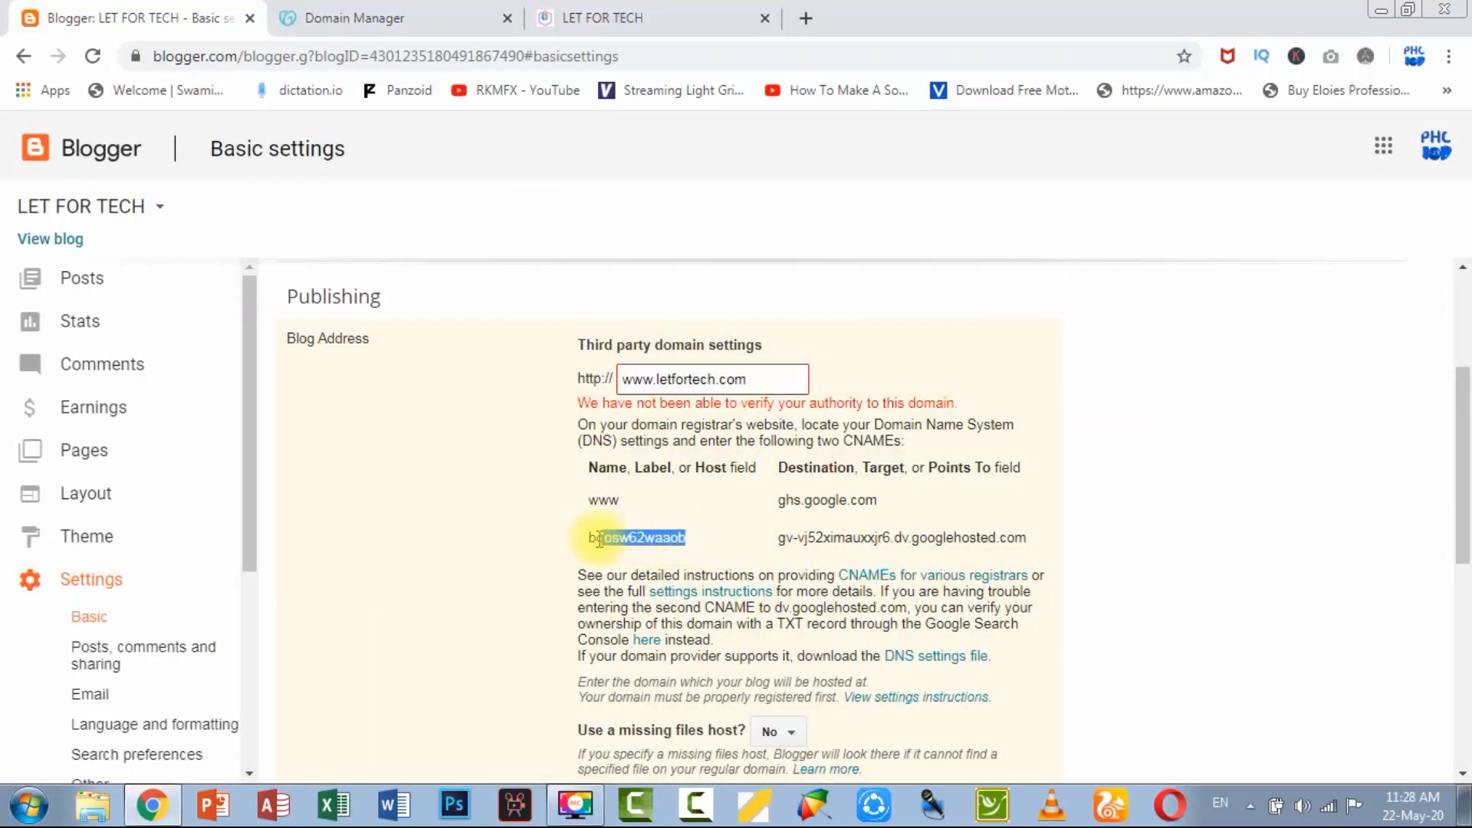
key("ctrl+c")
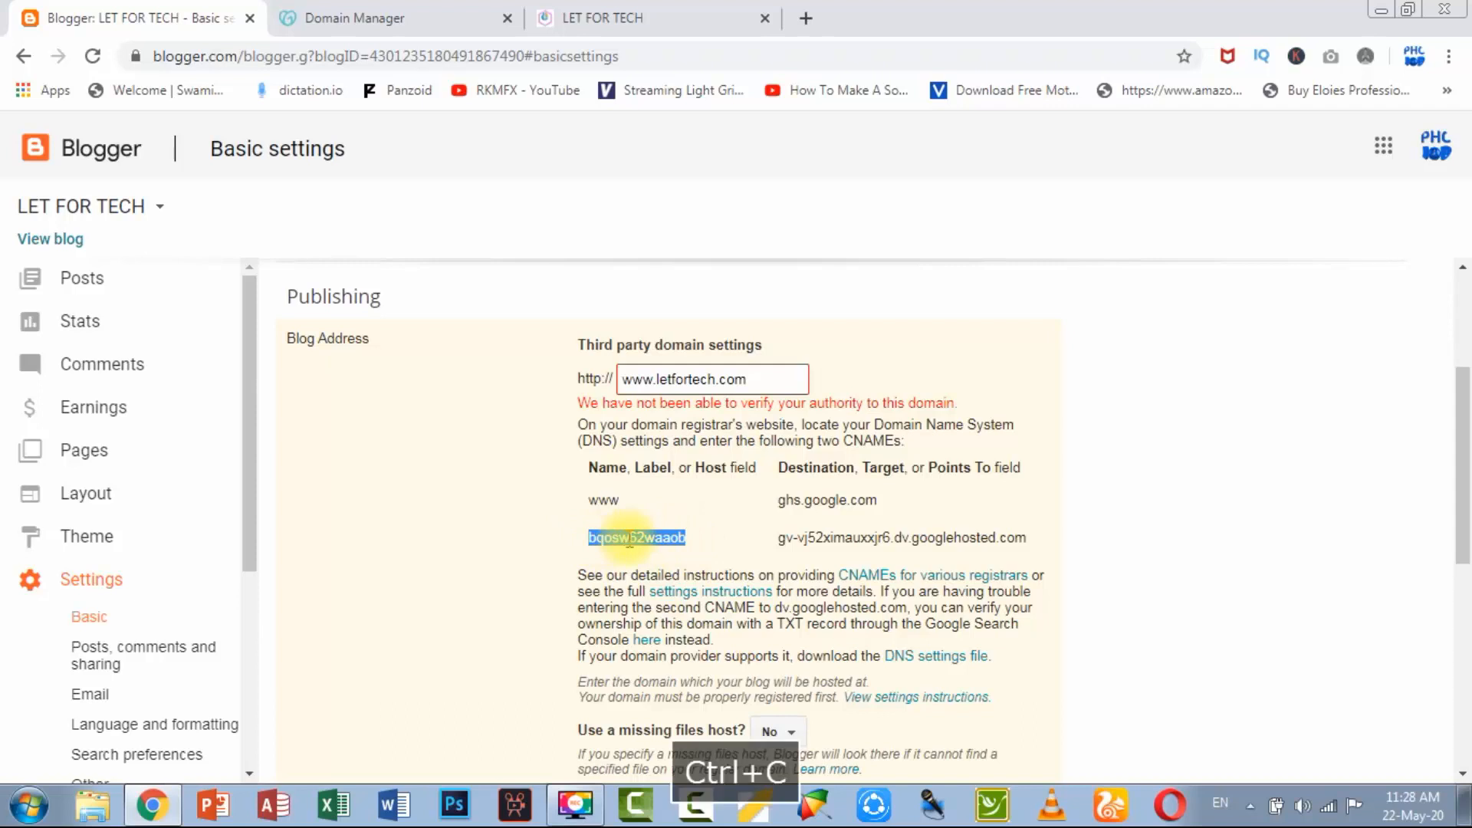
key("Tab")
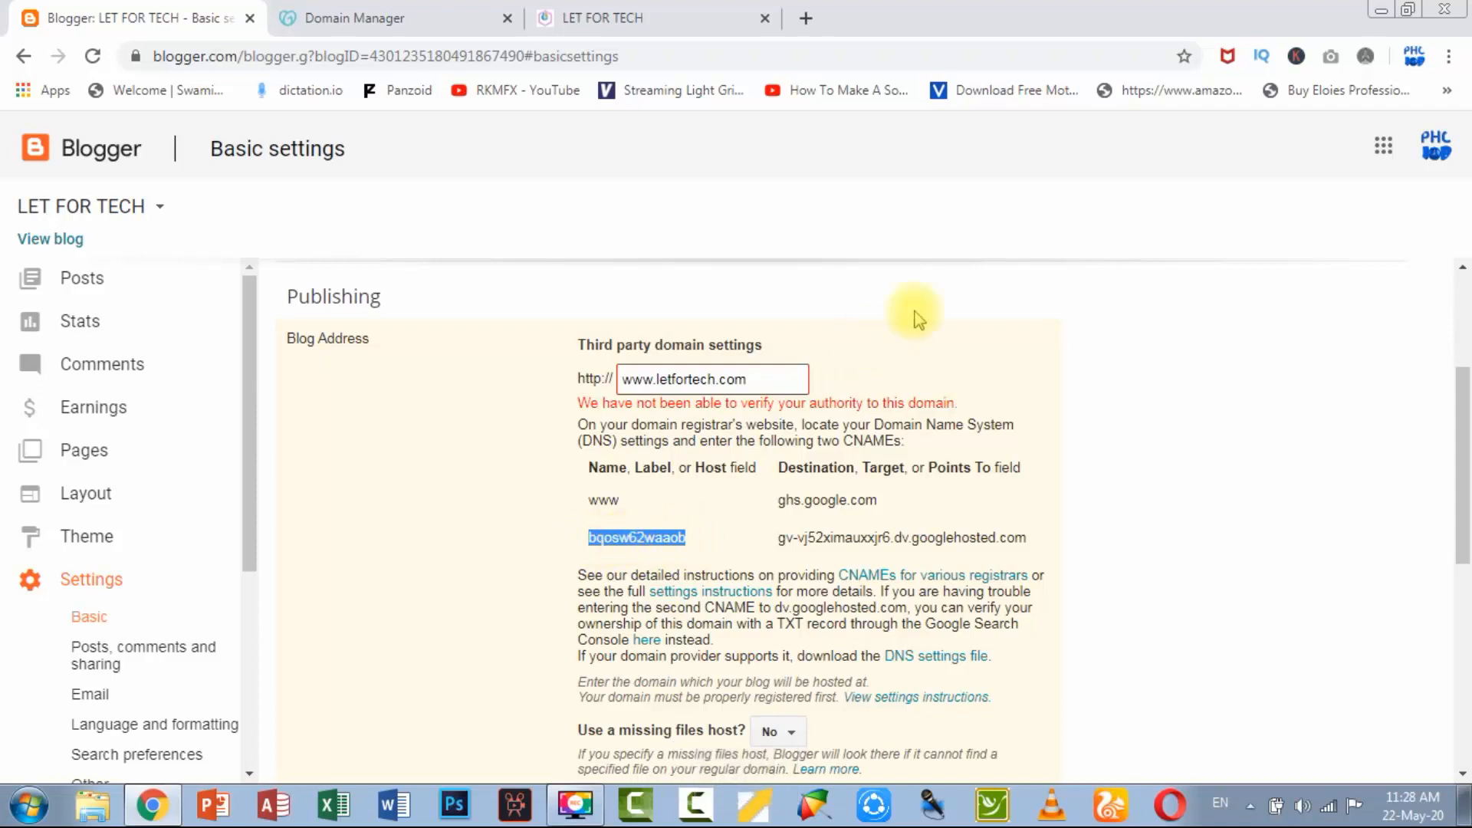
left_click(489, 11)
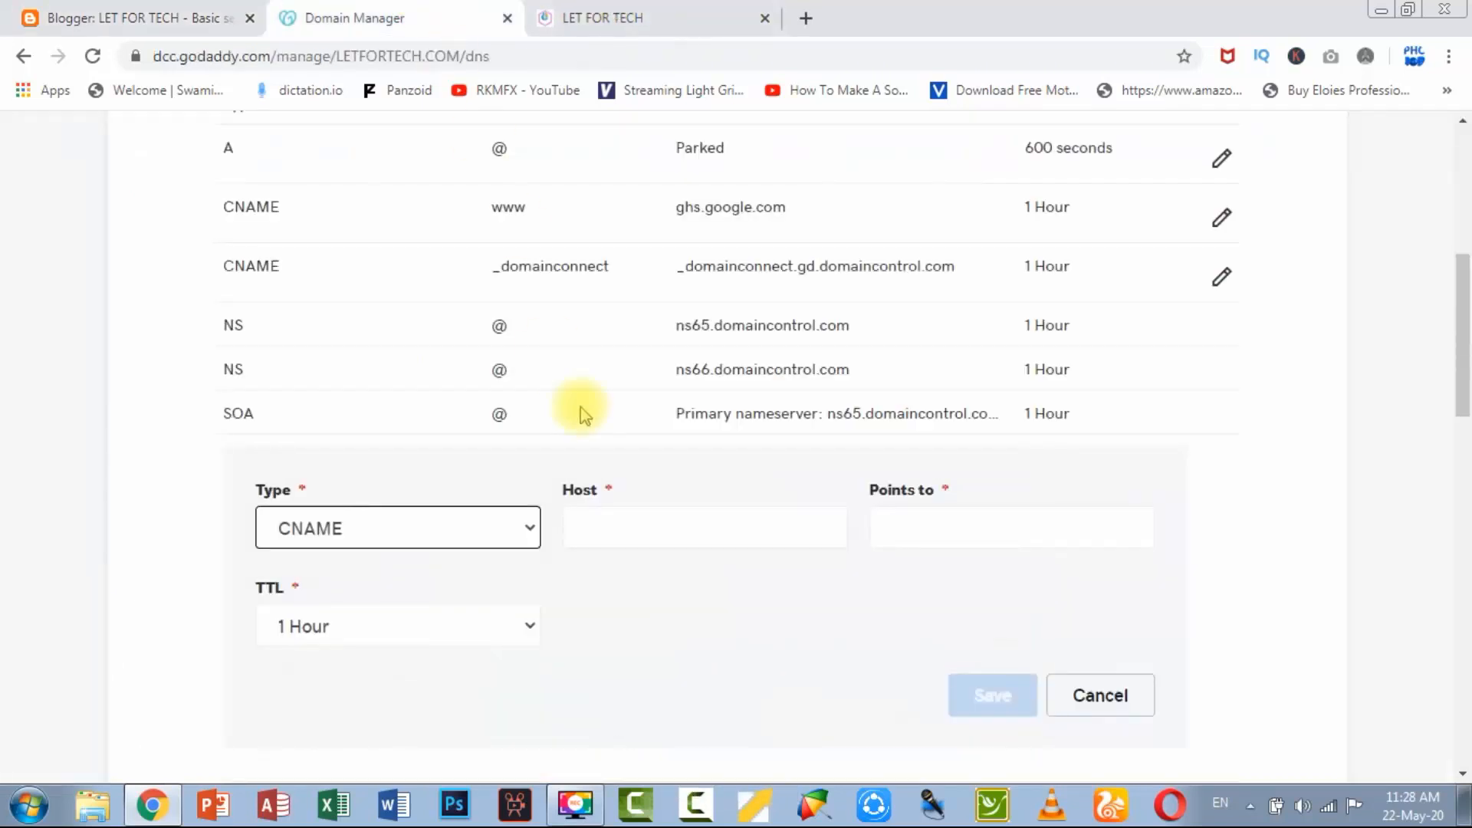
left_click(688, 529)
key("ctrl+v")
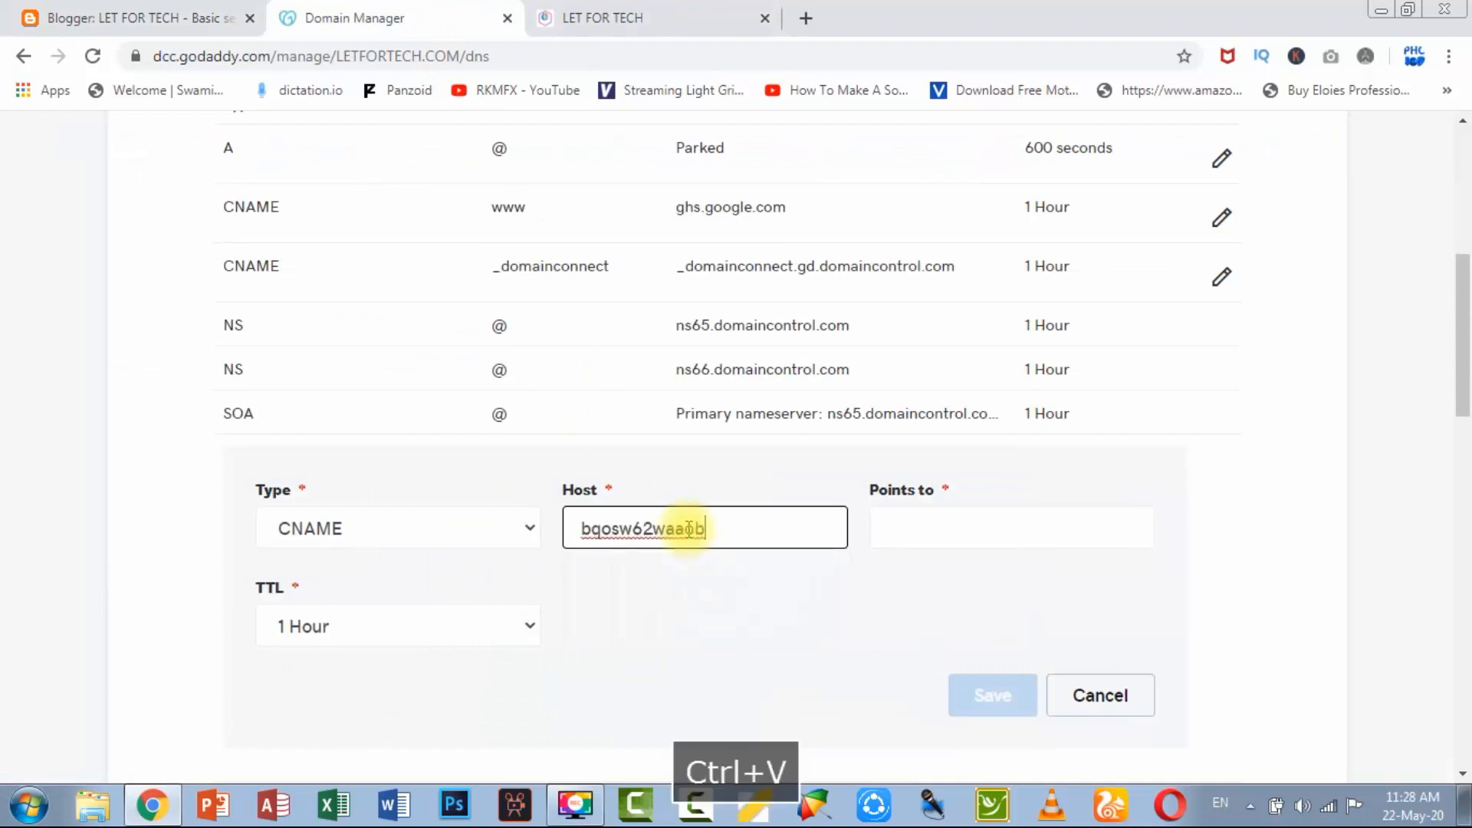
Step: Copy the second CNAME's verification target from Blogger into the Points to field of the new GoDaddy record, and save the record
left_click(918, 515)
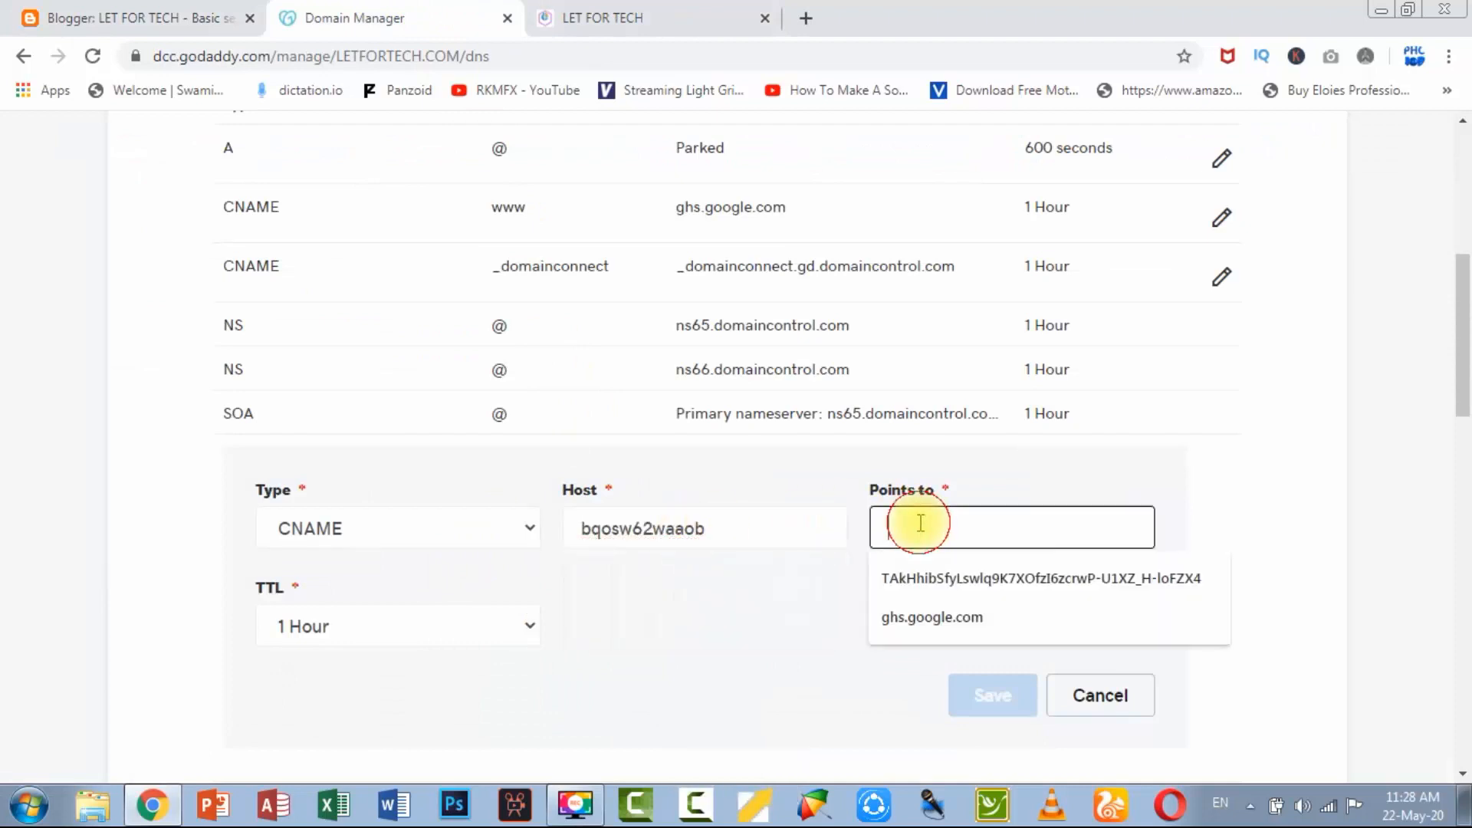
left_click(153, 17)
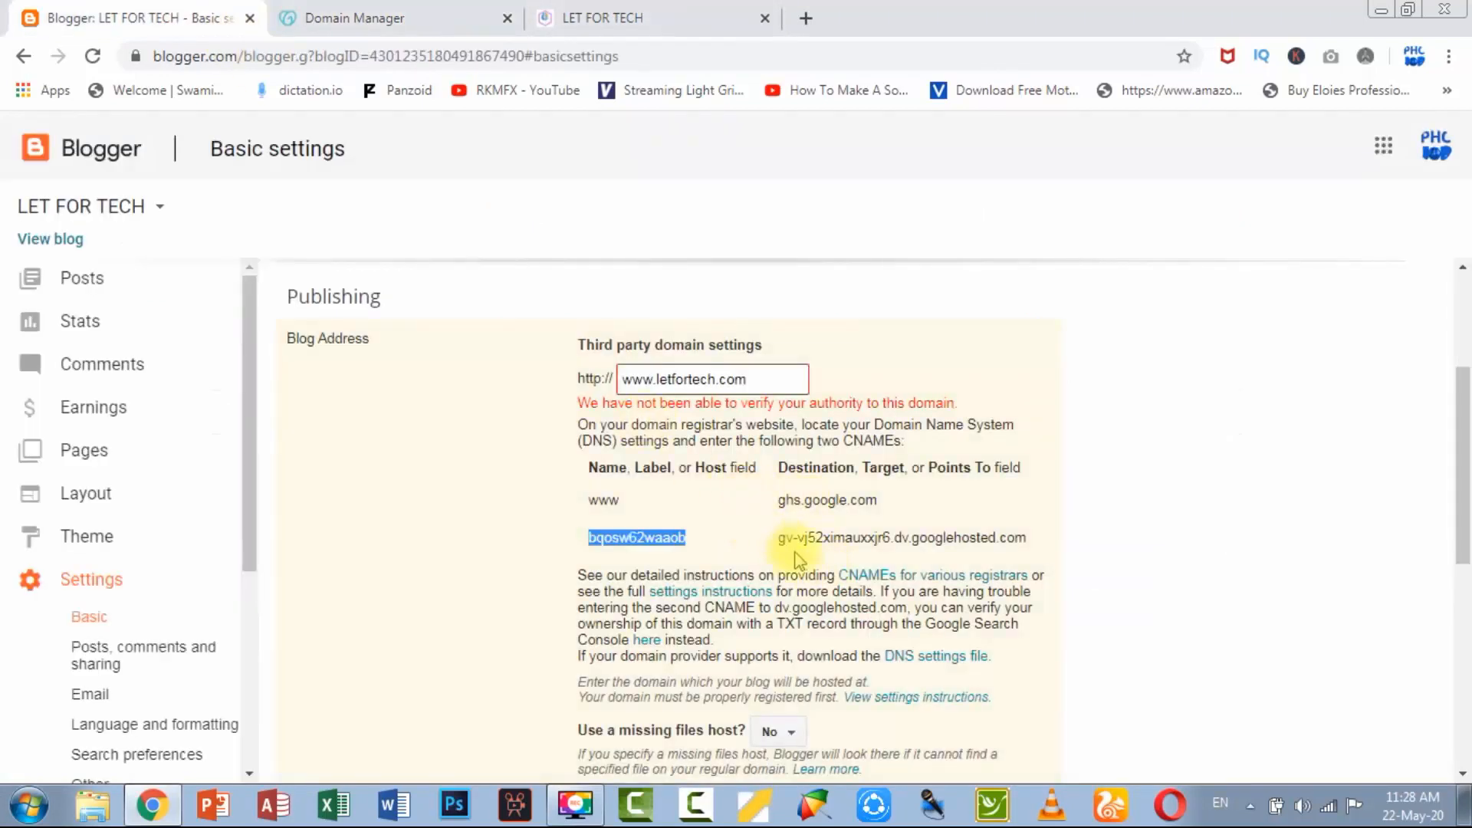
left_click_drag(779, 541, 1054, 545)
key("ctrl+c")
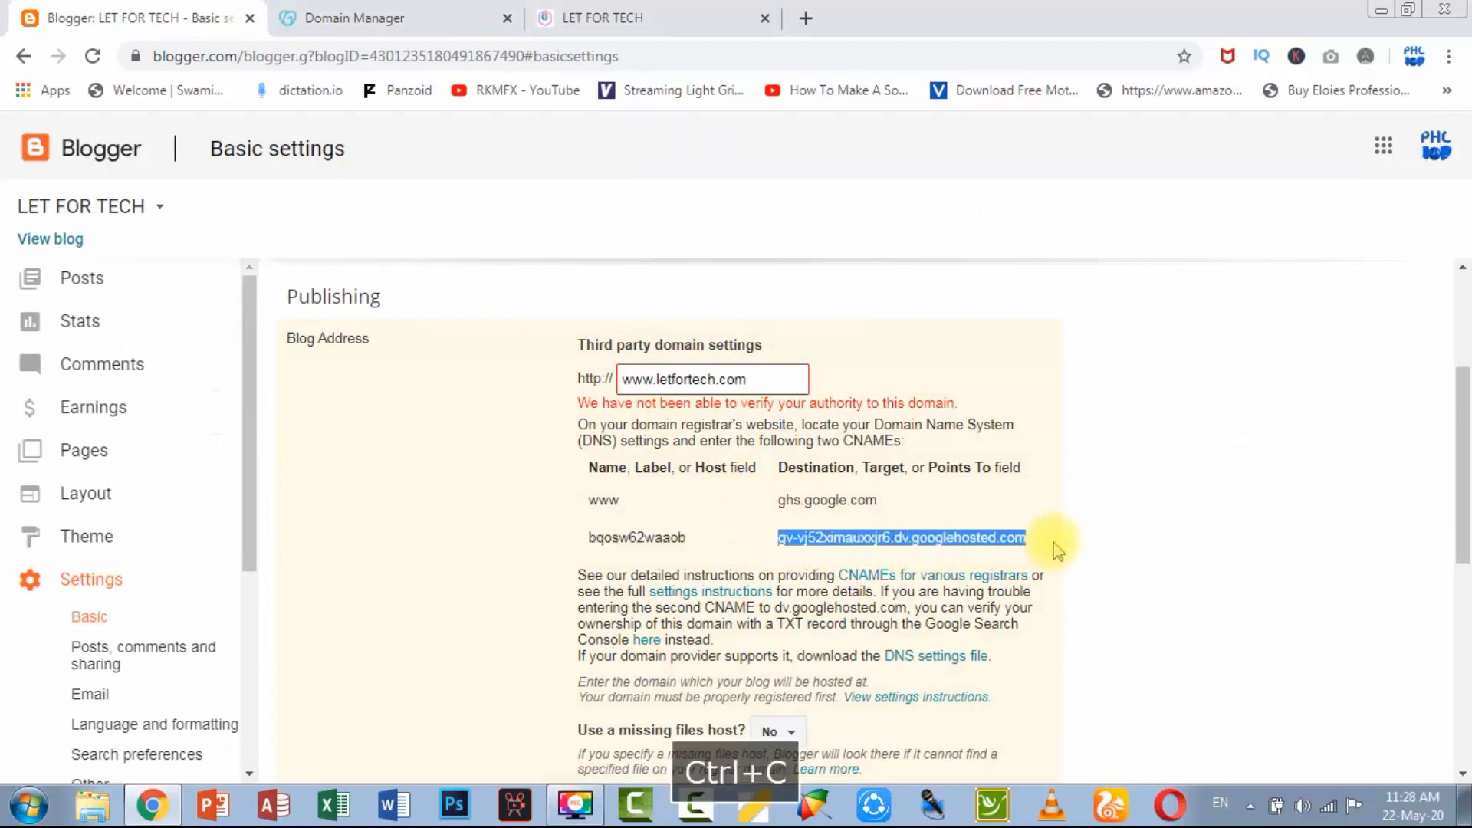
left_click(354, 17)
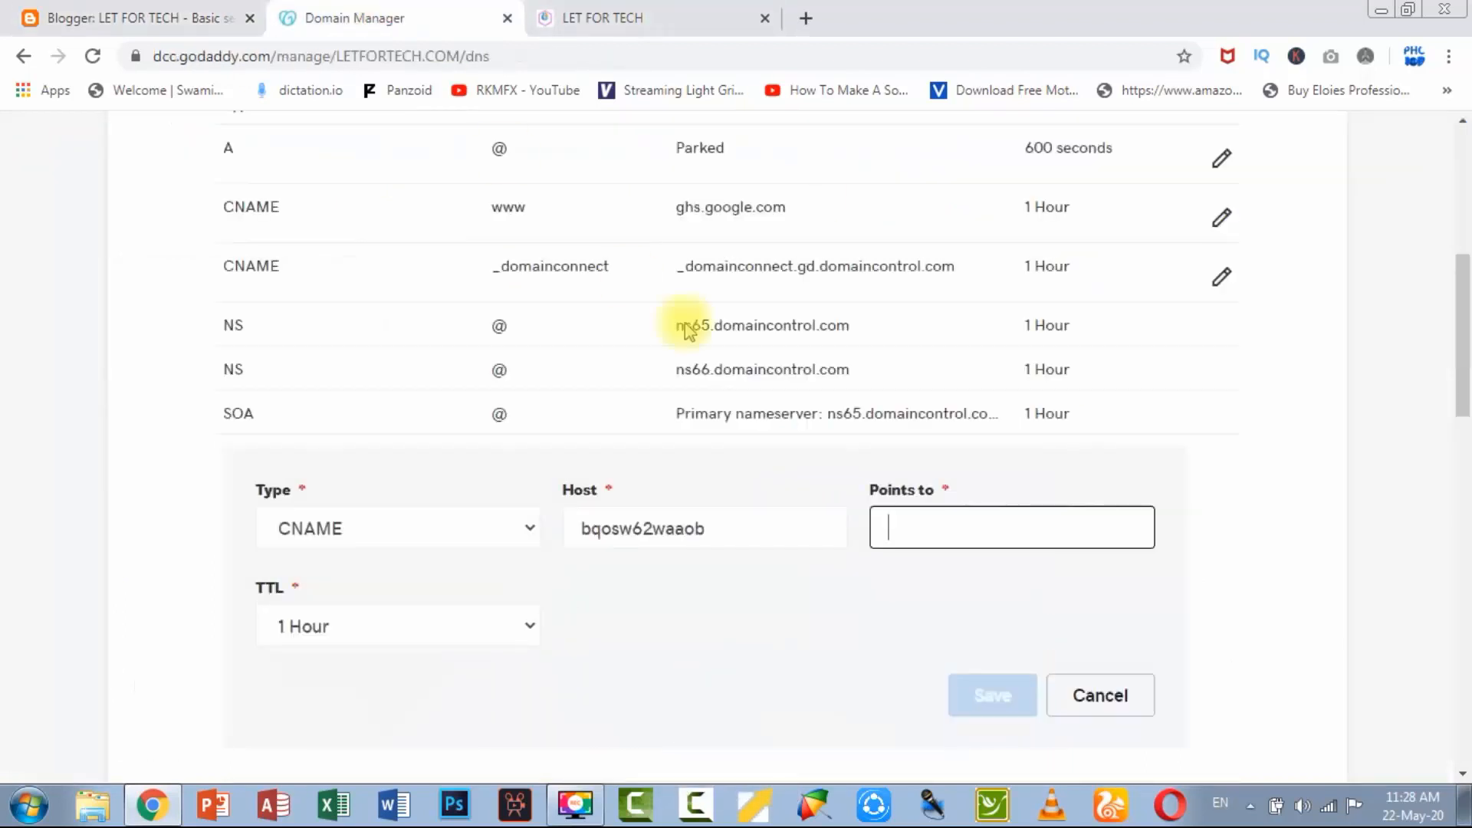
left_click(974, 534)
key("ctrl+v")
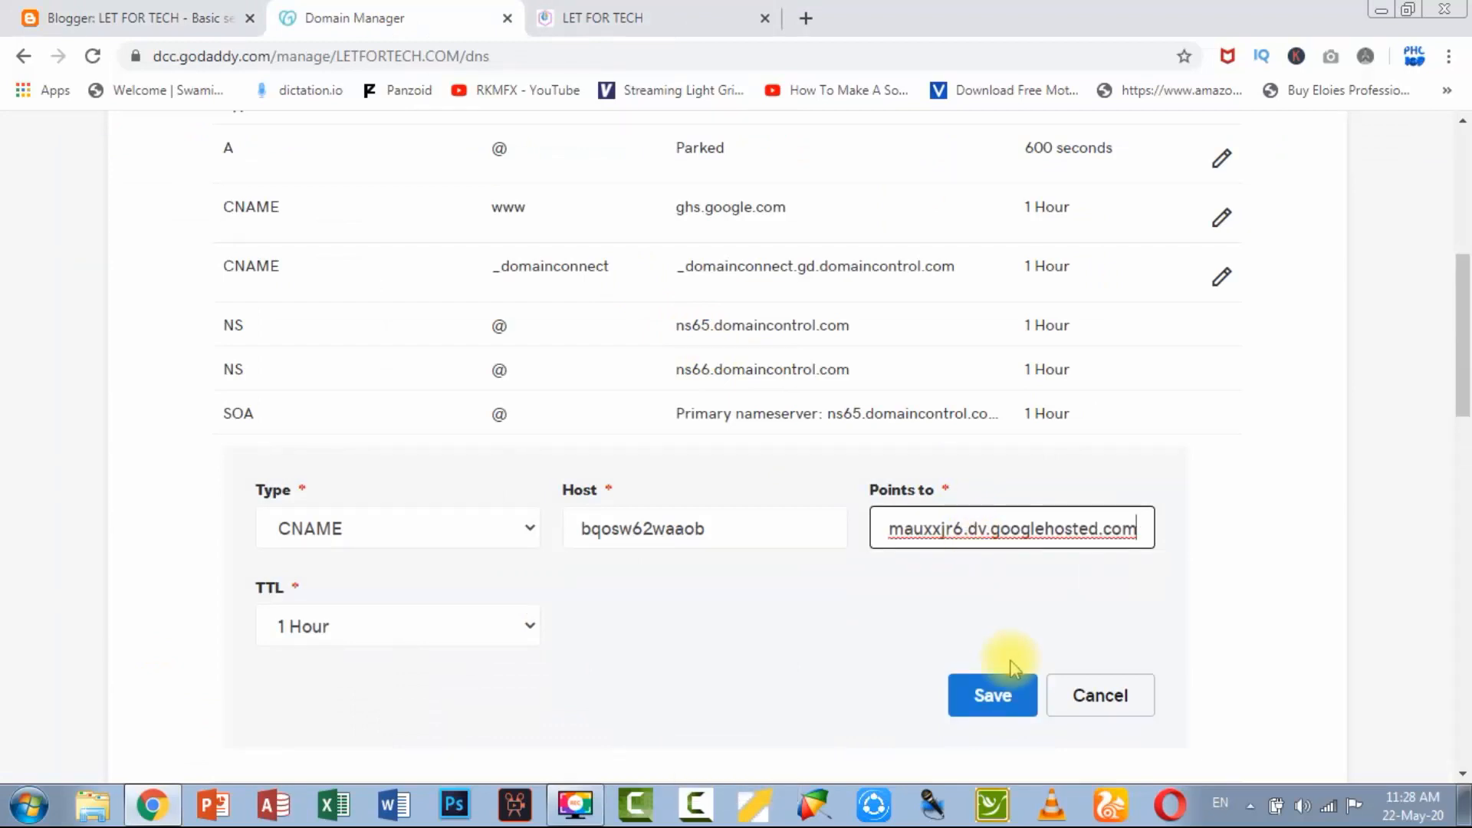
left_click(993, 694)
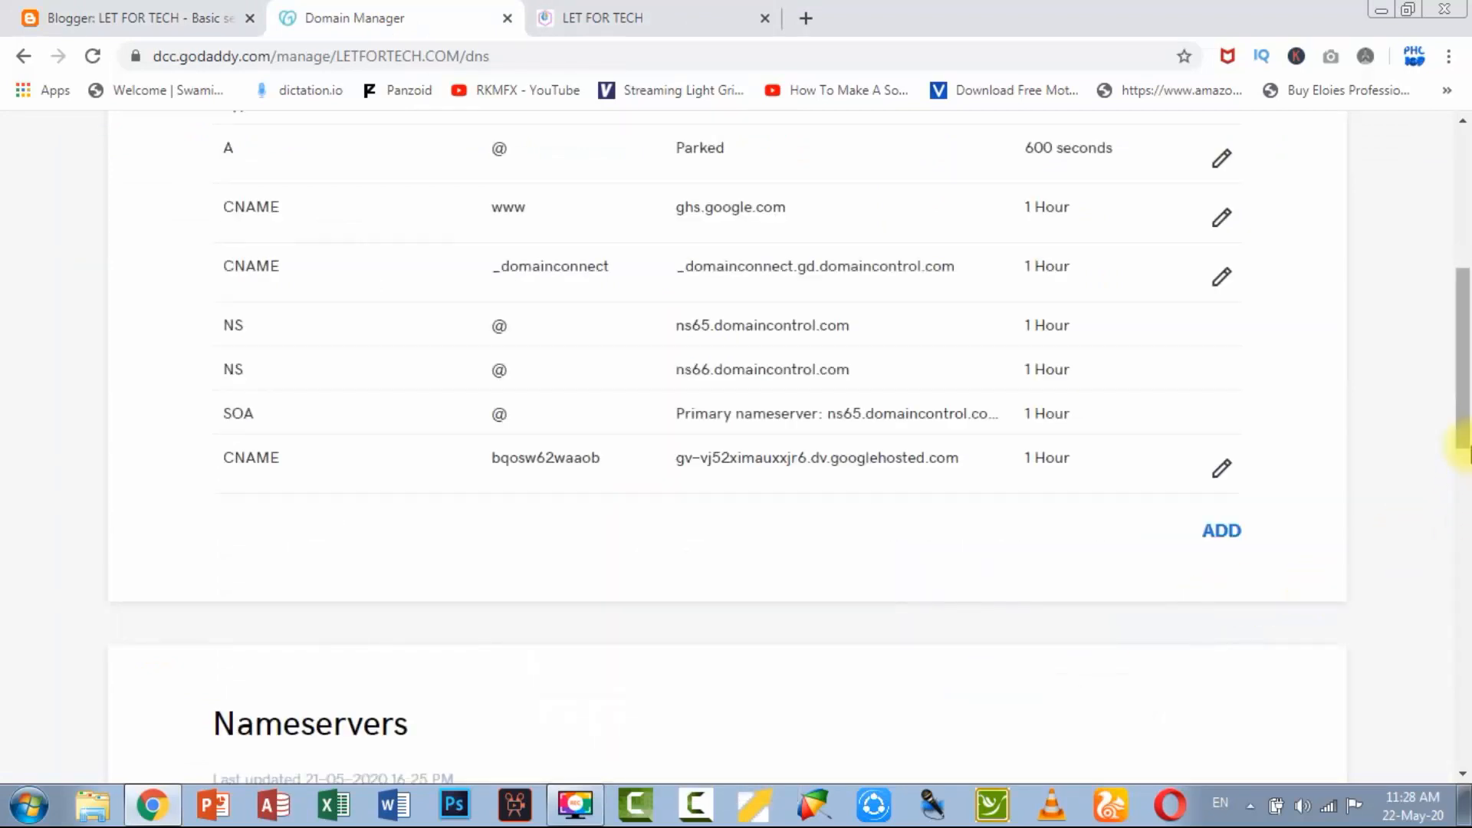
left_click_drag(1464, 410, 1464, 417)
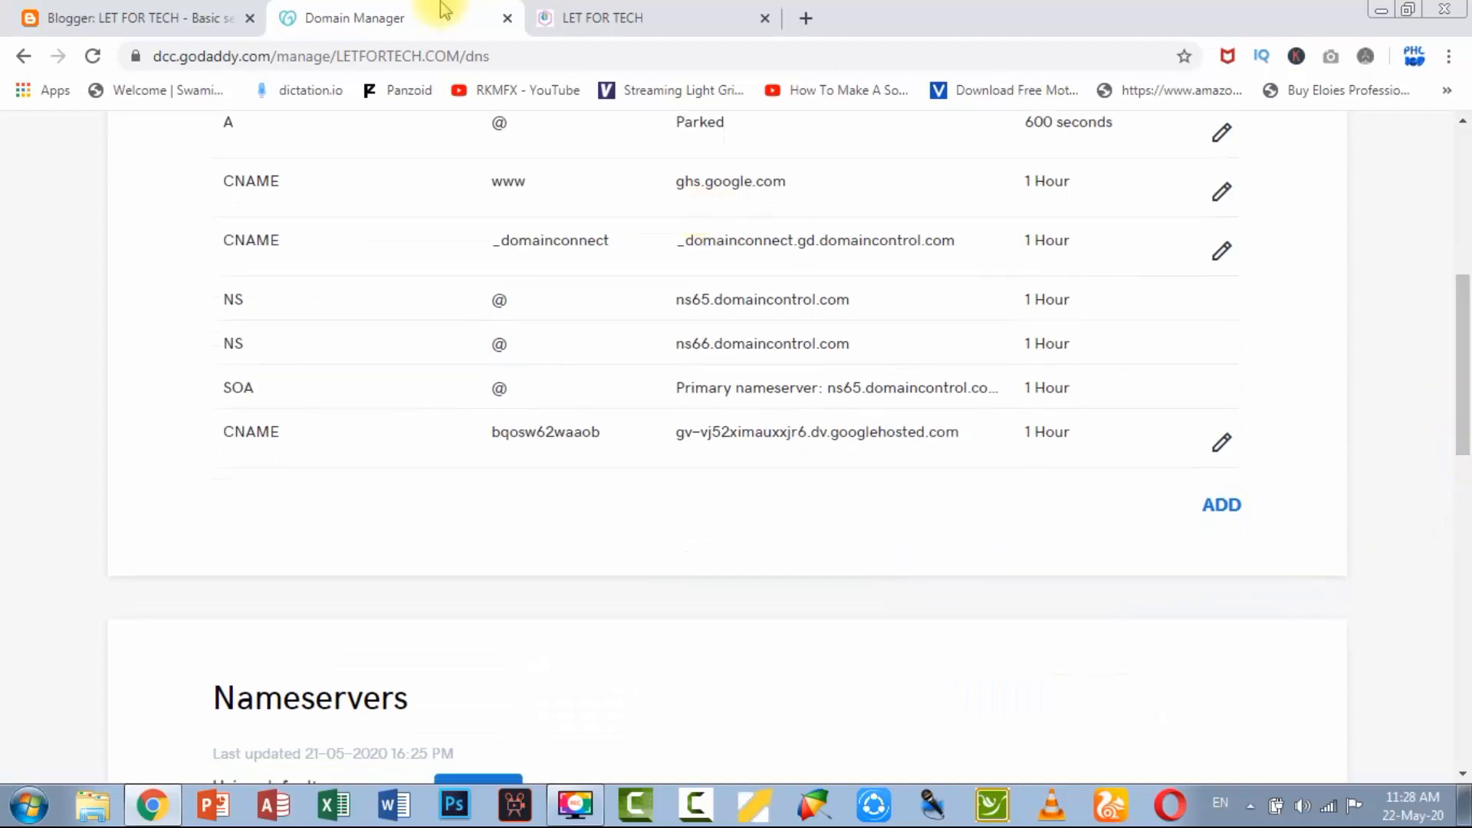
left_click(169, 8)
left_click(1150, 454)
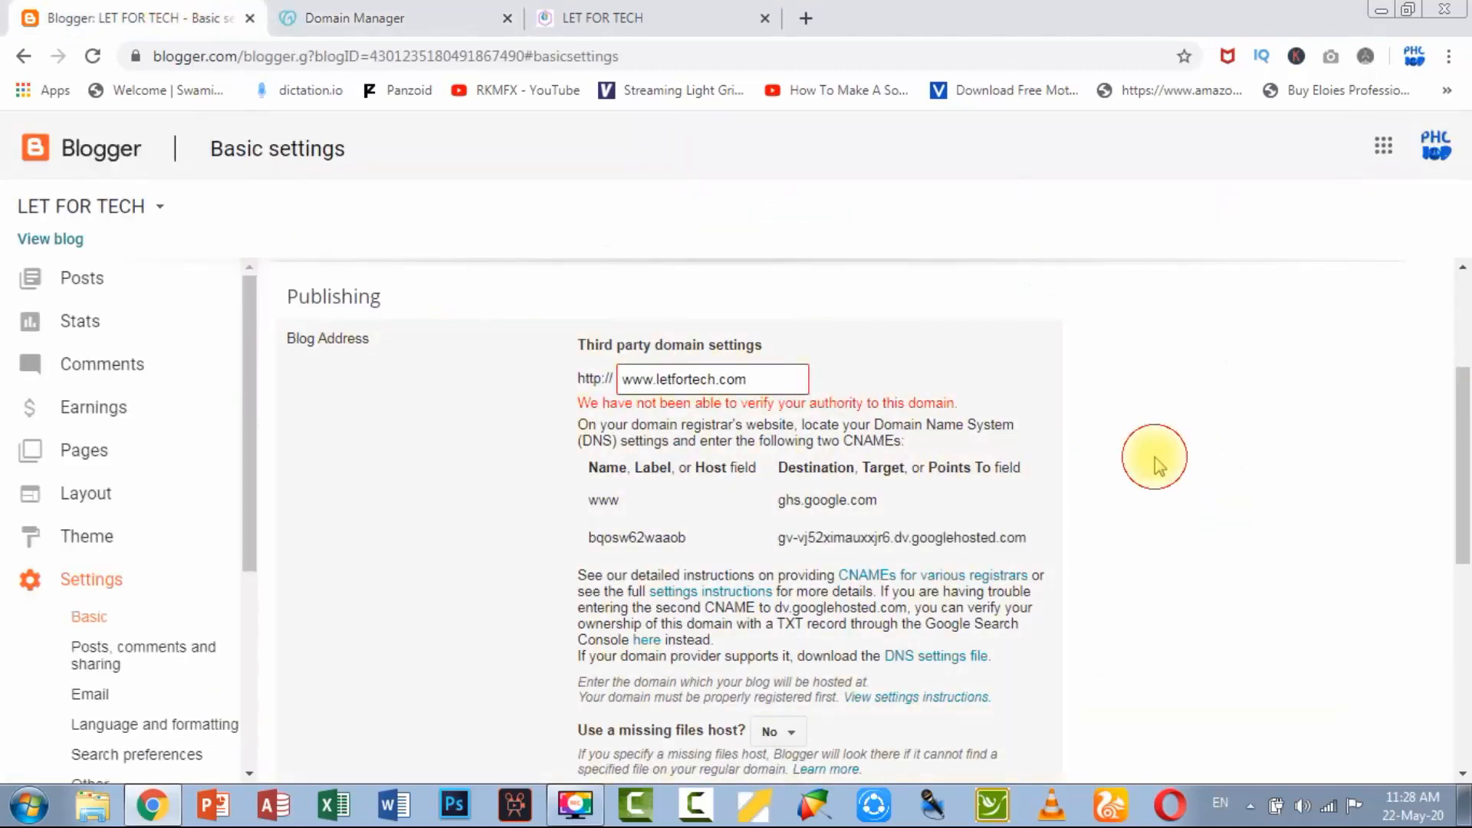
left_click_drag(1464, 412, 1466, 475)
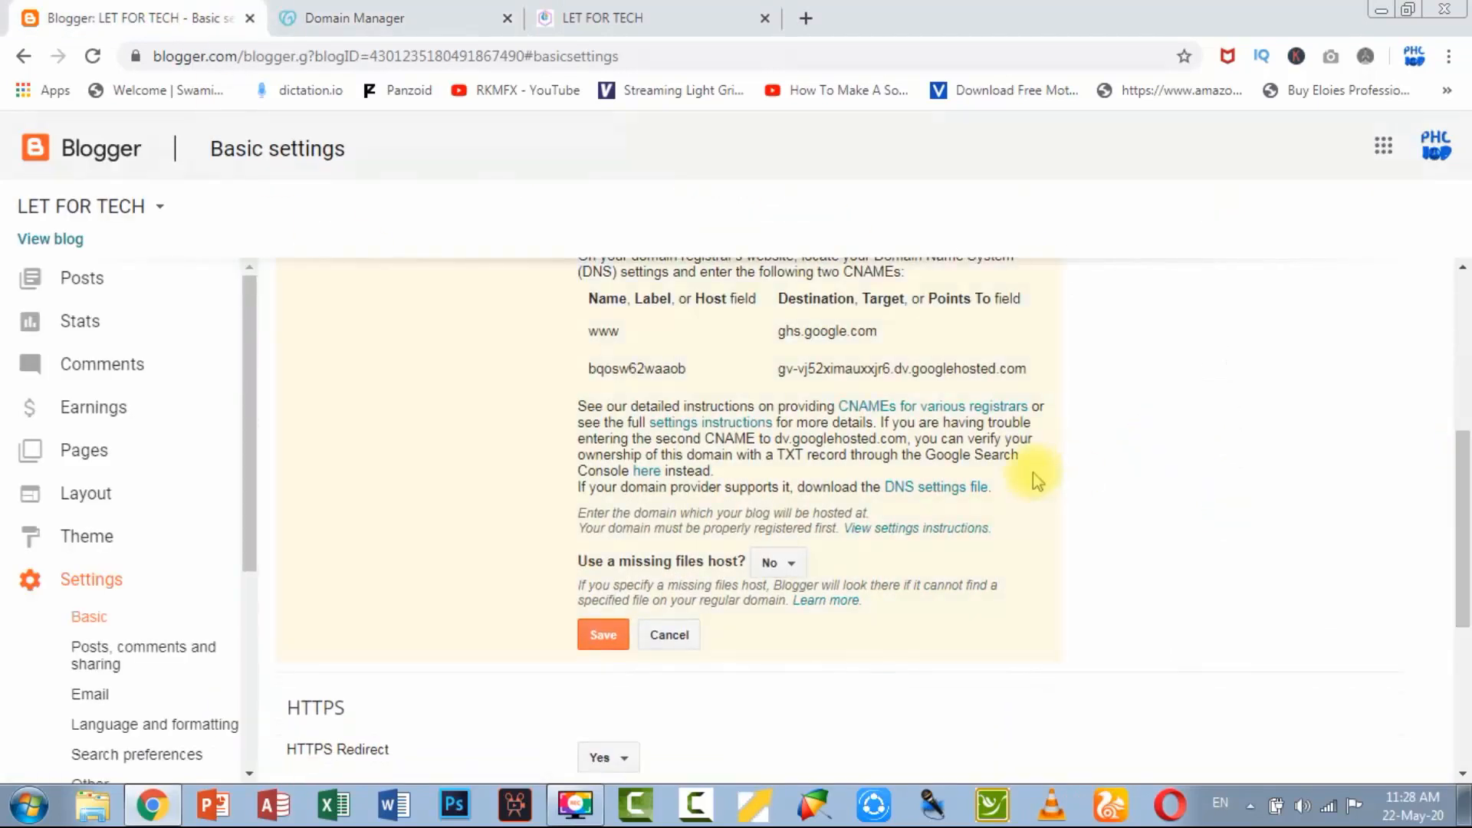
left_click(930, 491)
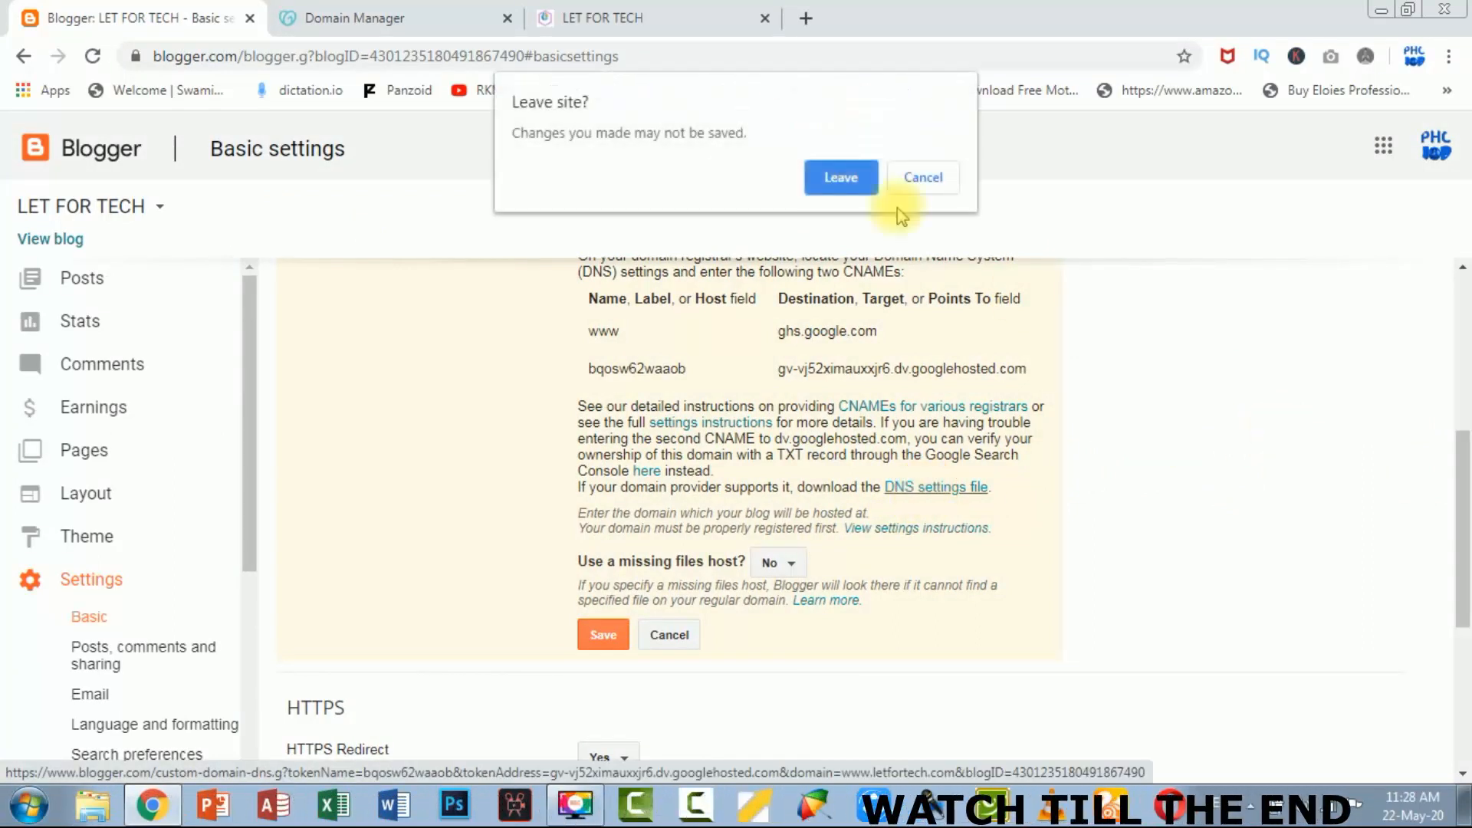
left_click(923, 182)
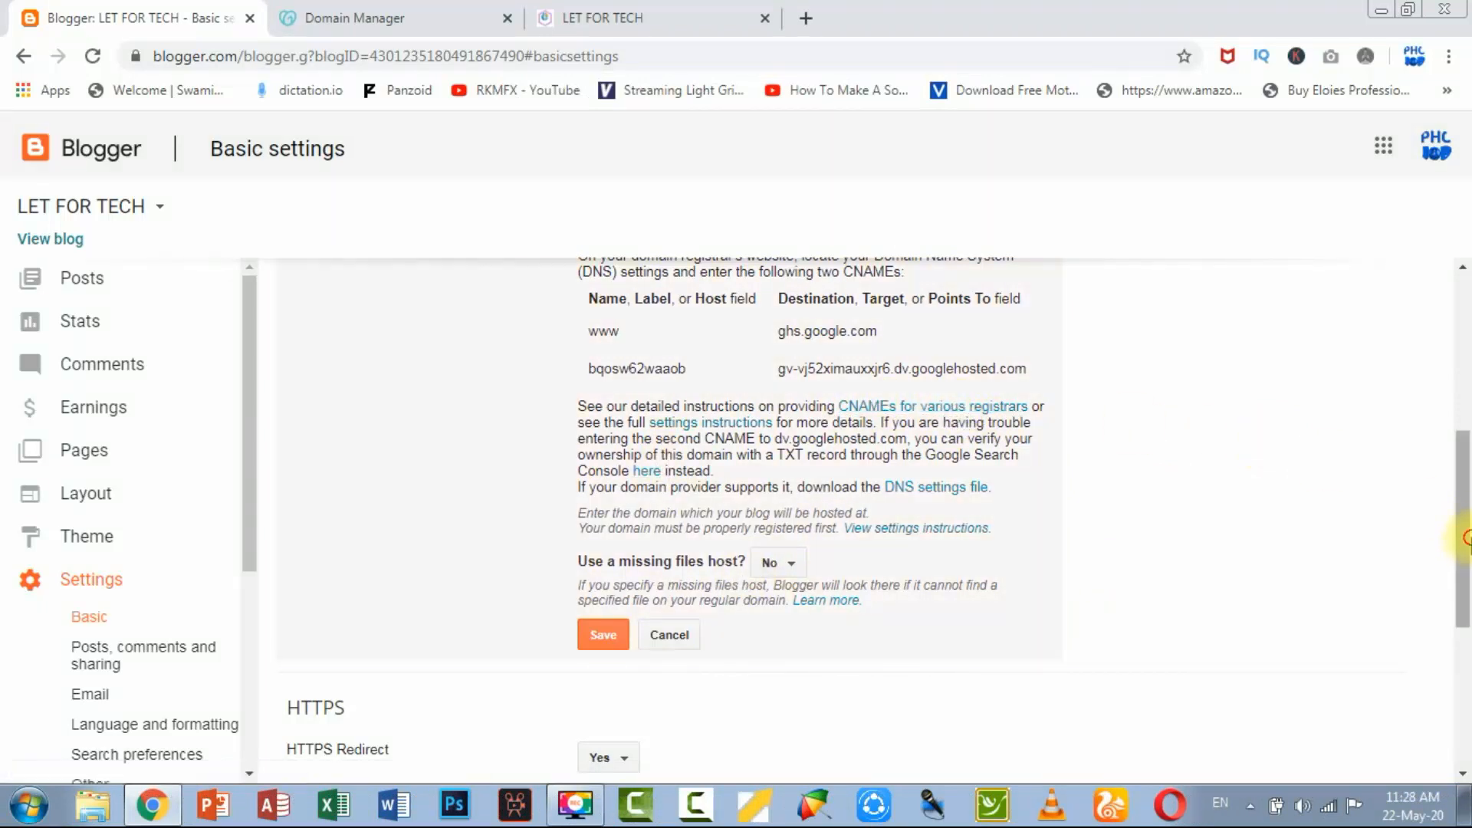
scroll(1465, 537, "up", 2)
scroll(1449, 509, "down", 1)
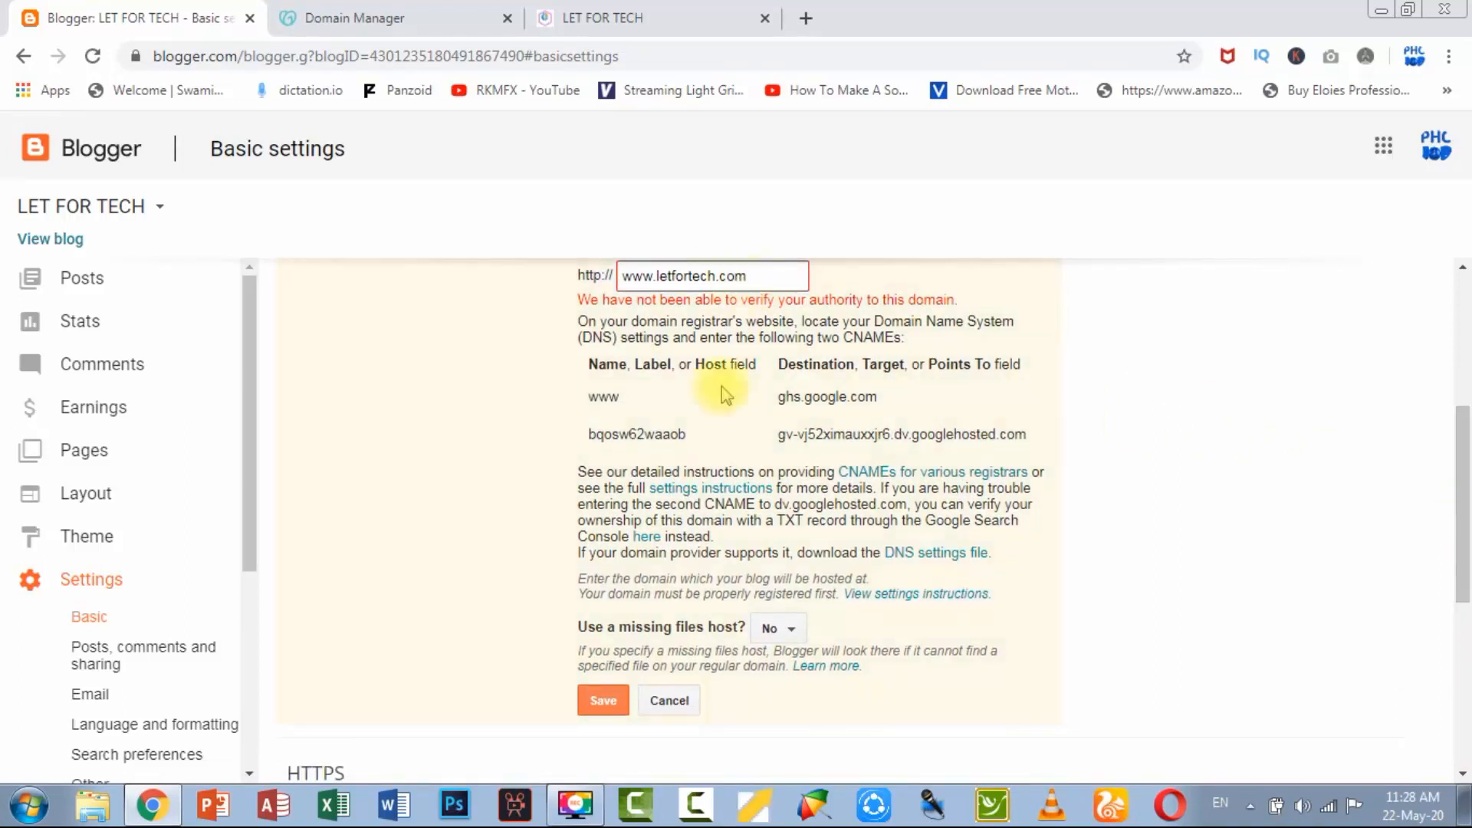
left_click(604, 700)
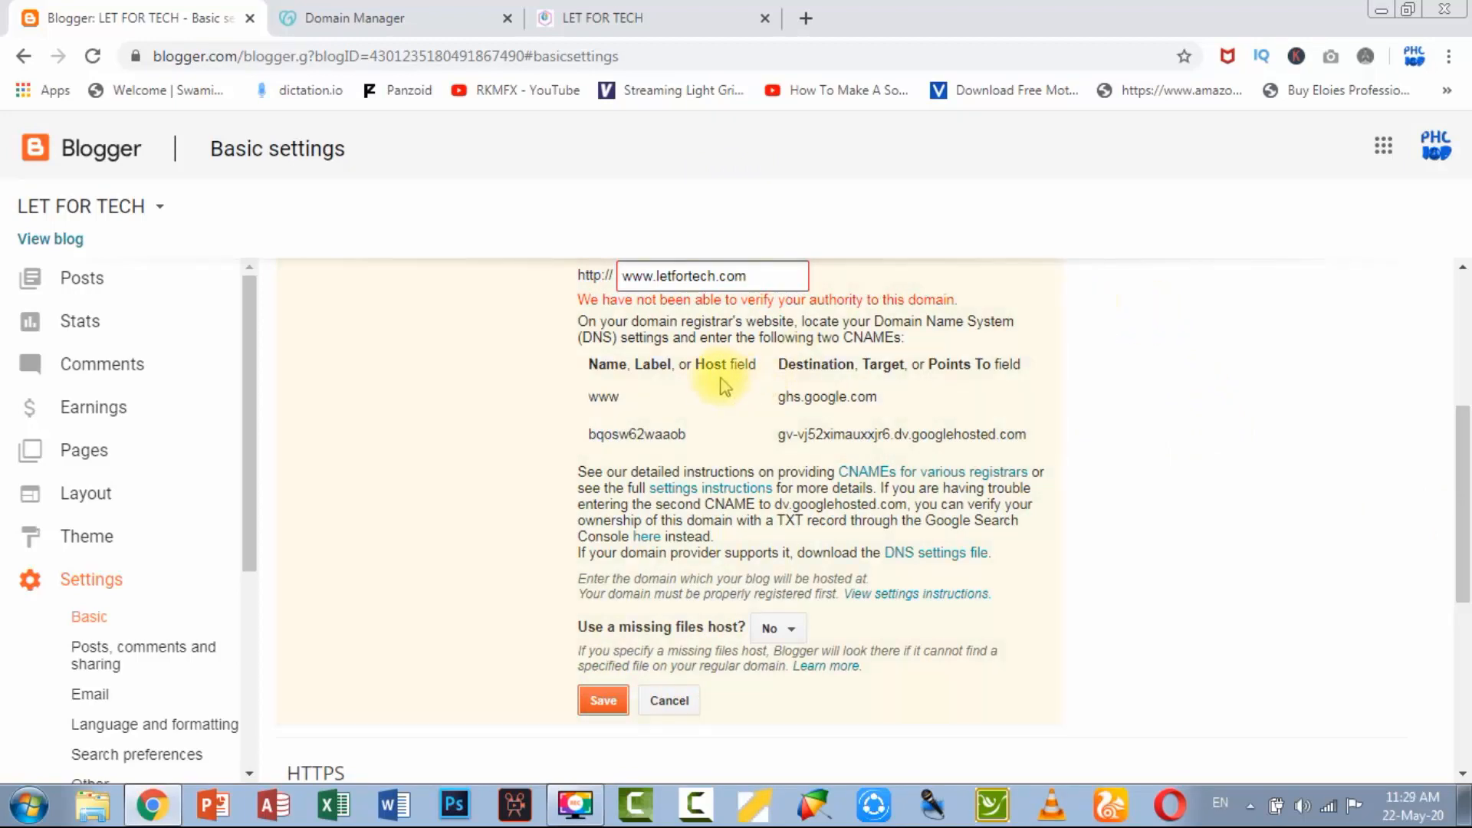
Step: Recheck the letfortech.com DNS records in GoDaddy and retry saving the third-party domain in Blogger
left_click(387, 17)
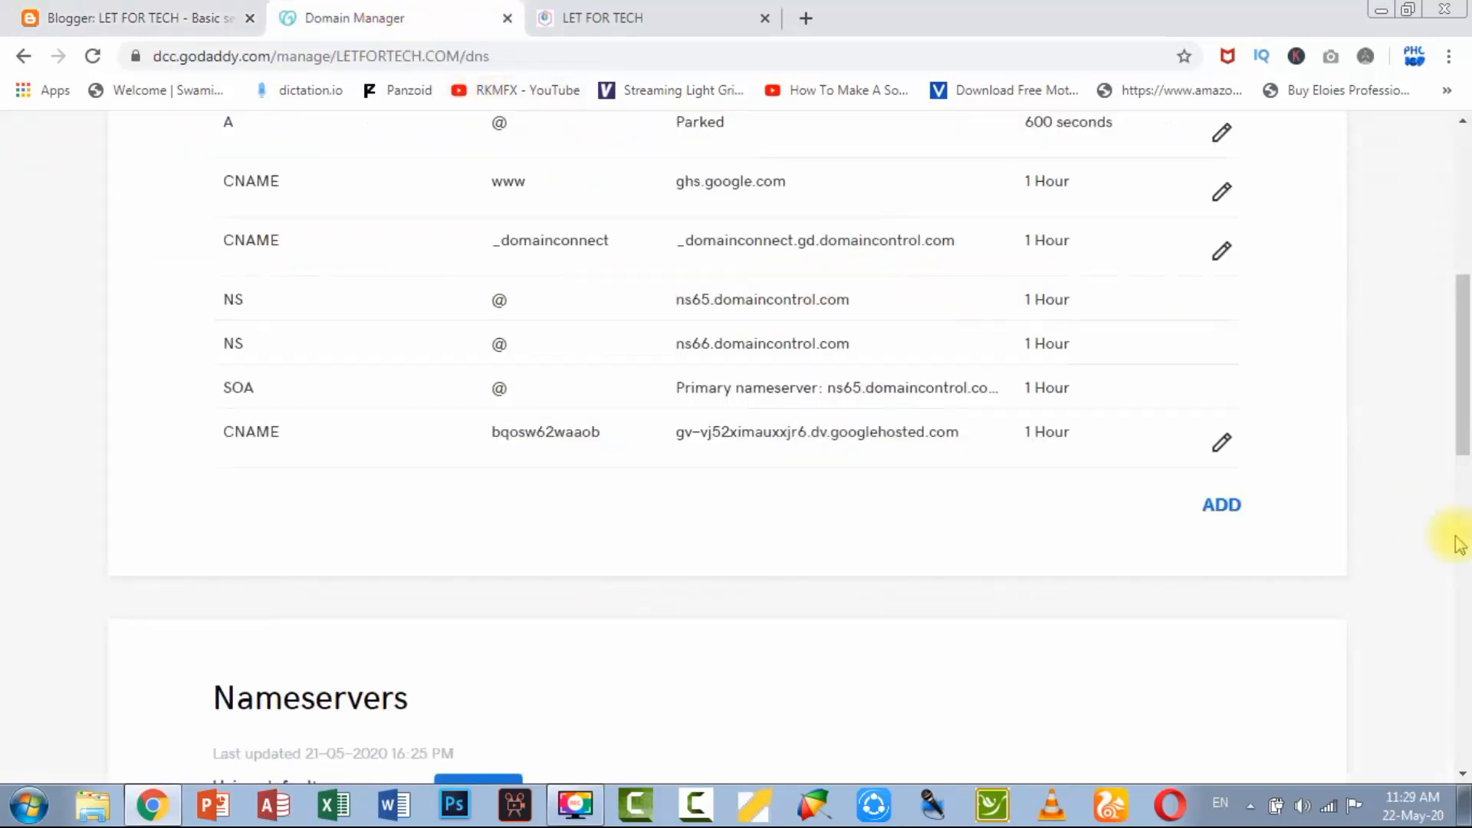
mouse_move(1461, 362)
left_mouse_down()
mouse_move(1462, 437)
mouse_move(1464, 322)
mouse_move(1466, 345)
left_mouse_up()
left_click(122, 17)
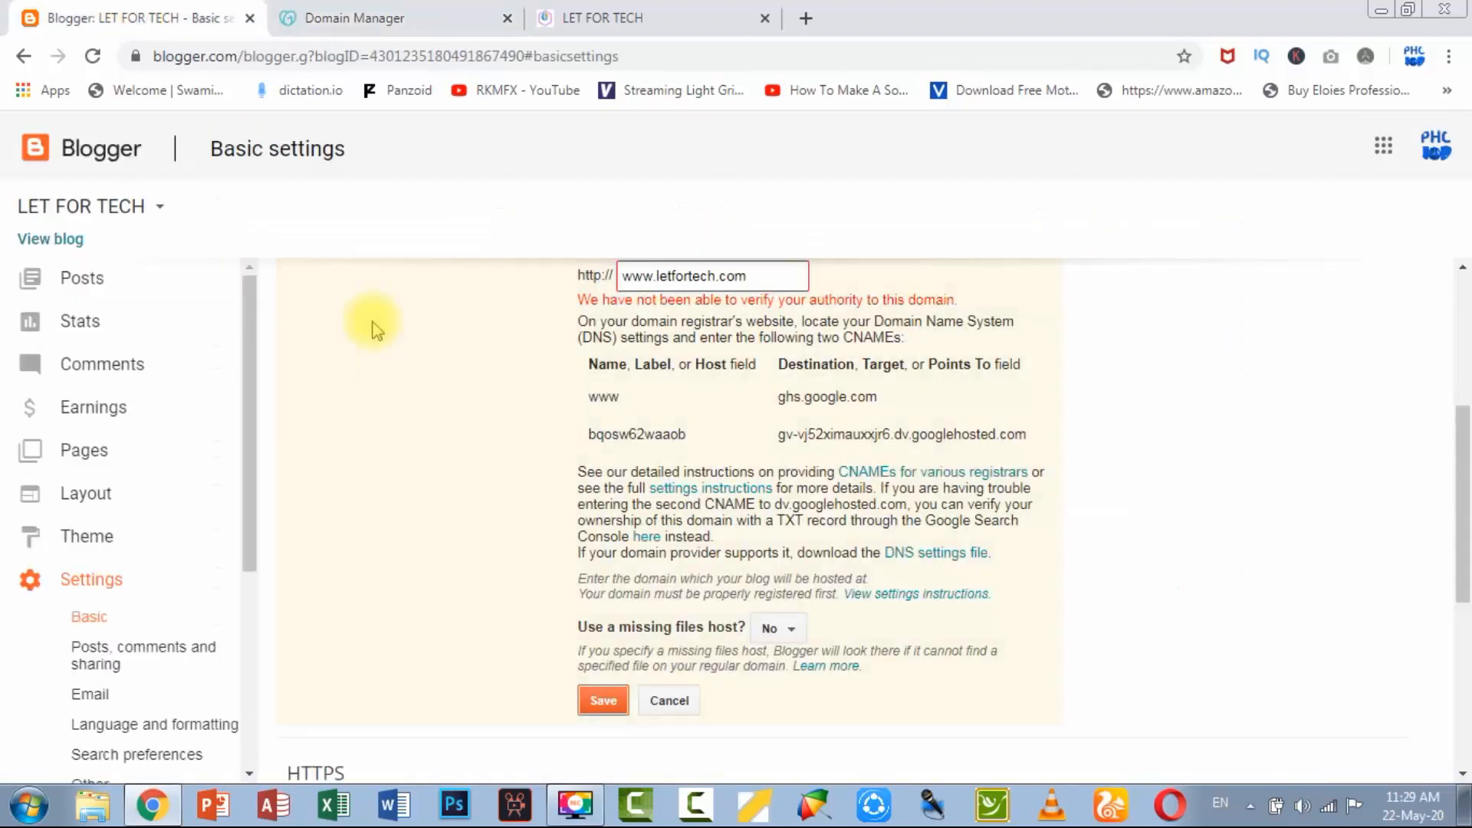
left_click(602, 700)
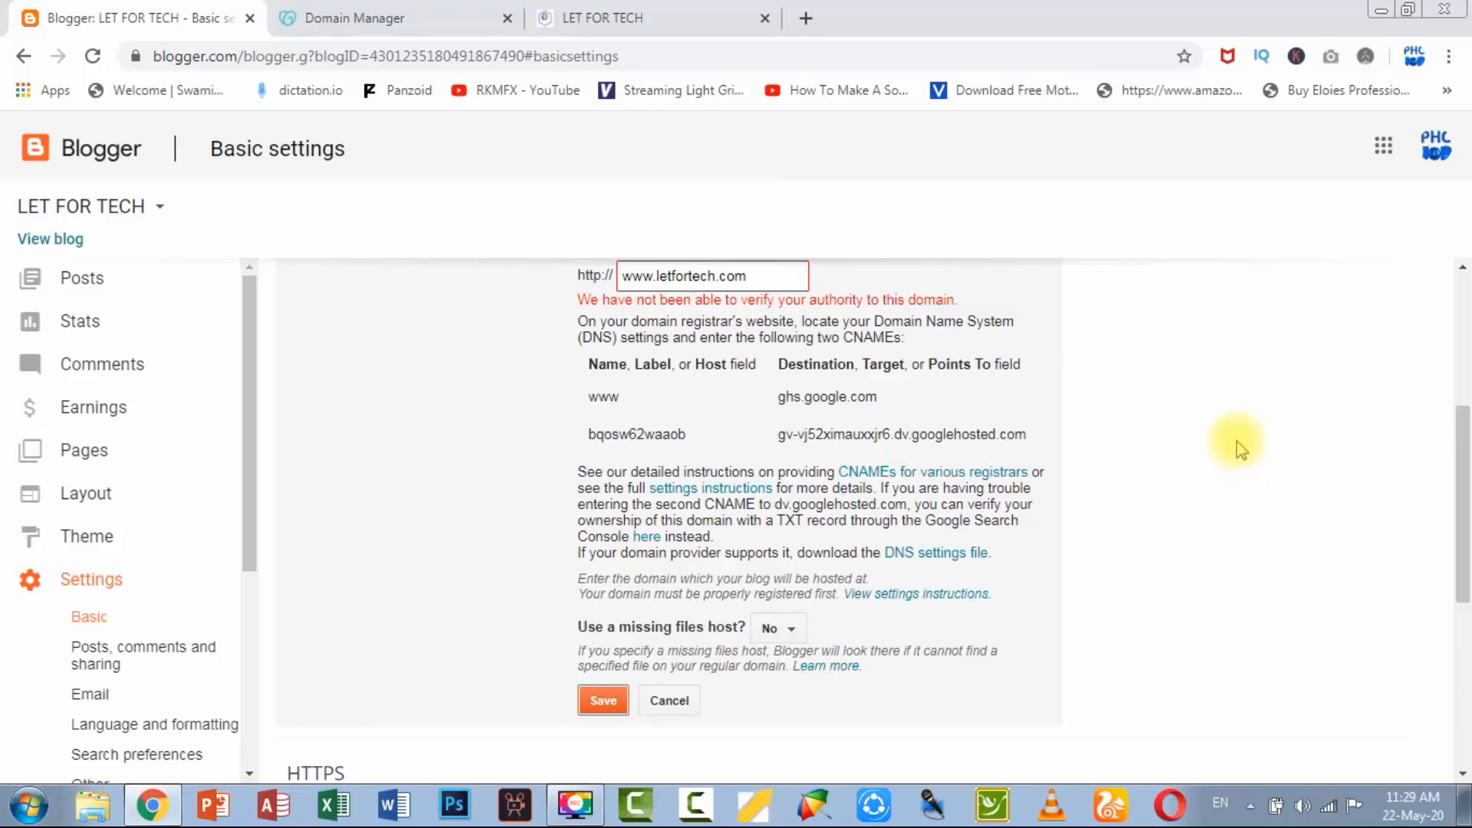
Step: Open Blogger's Google Search Console link for verifying domain ownership in a new tab and switch to it
scroll(1462, 460, "up", 5)
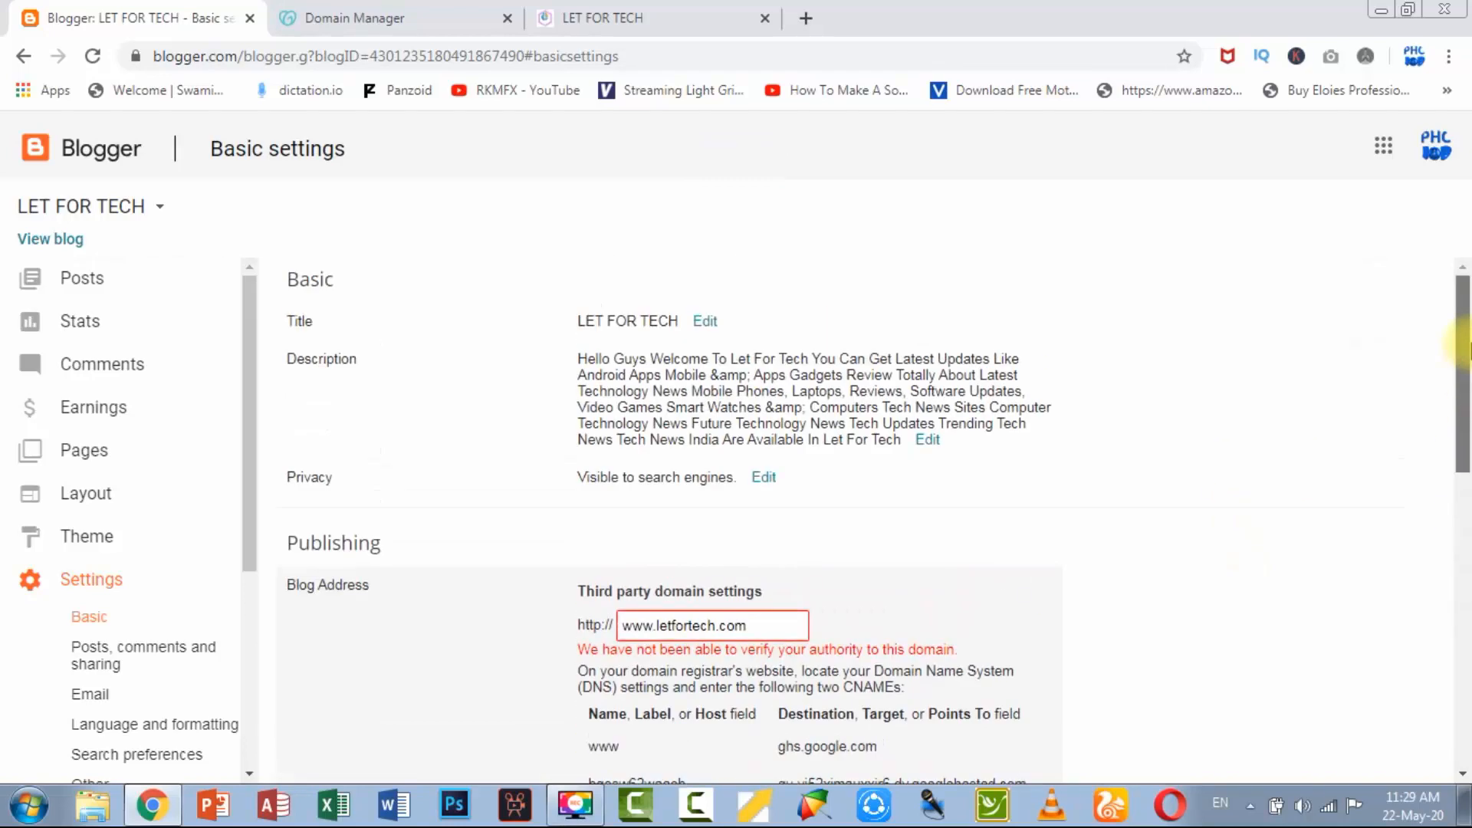
scroll(1462, 460, "down", 4)
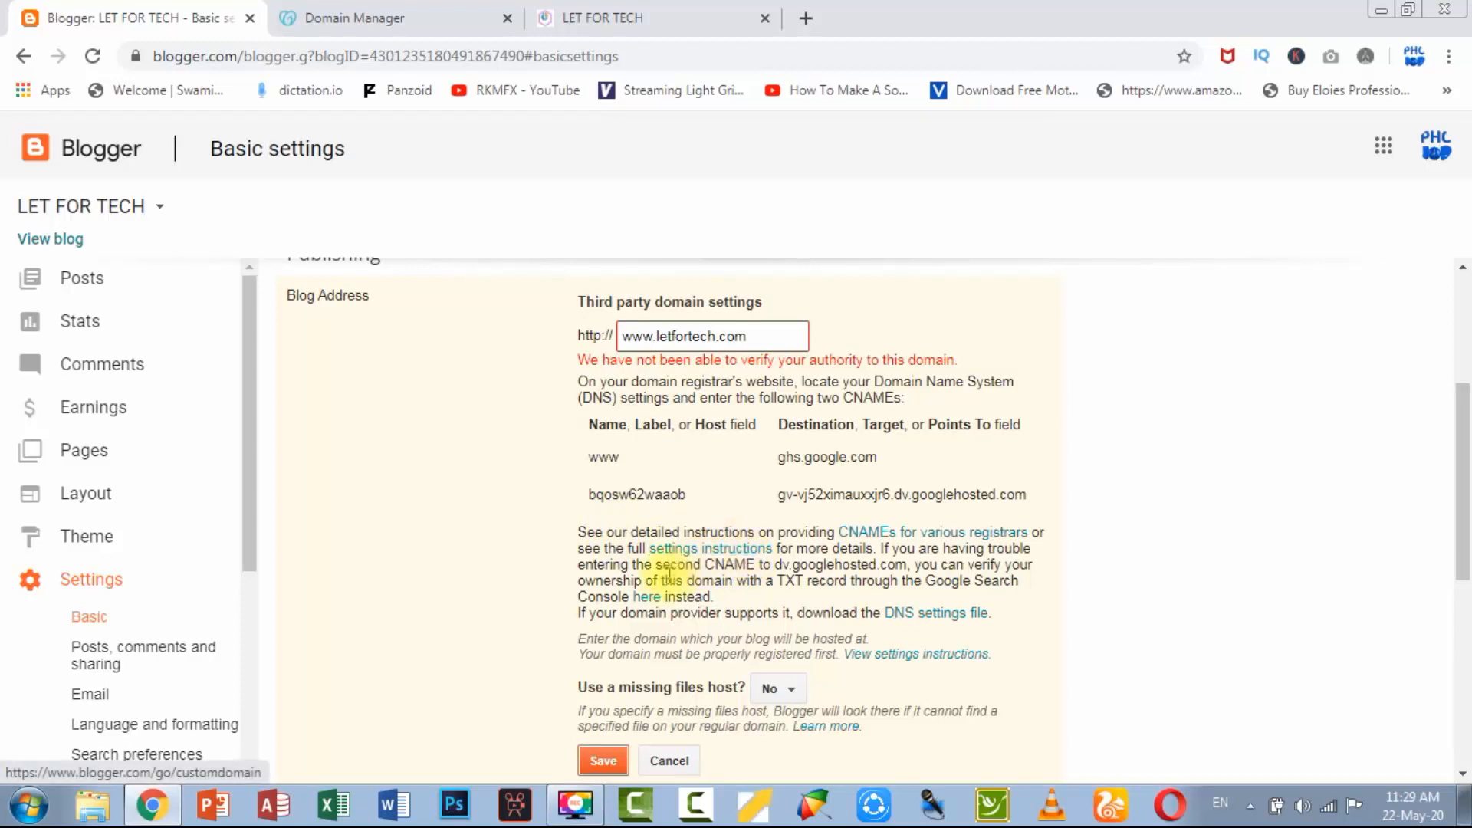
right_click(646, 598)
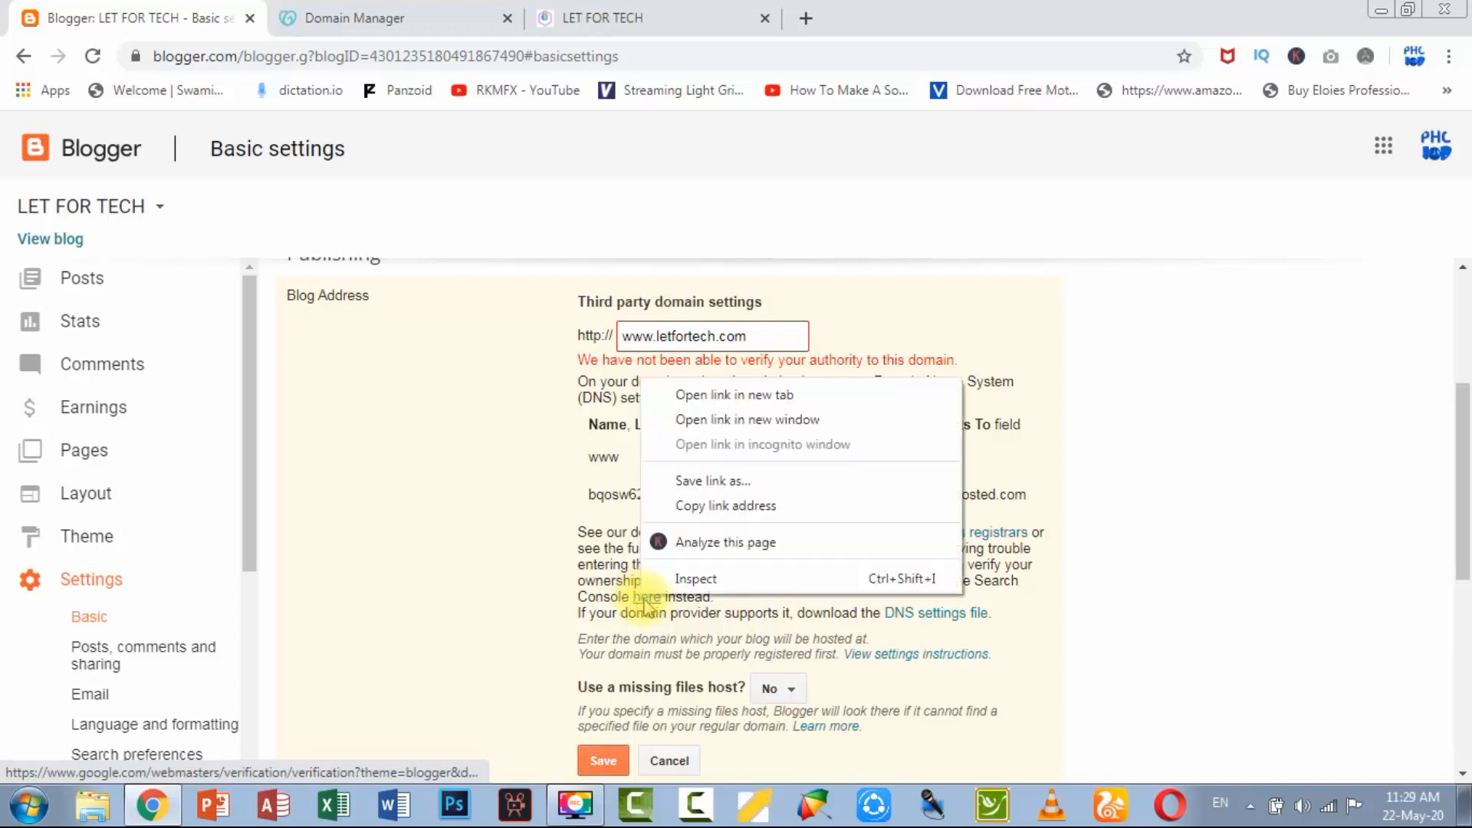
left_click(706, 394)
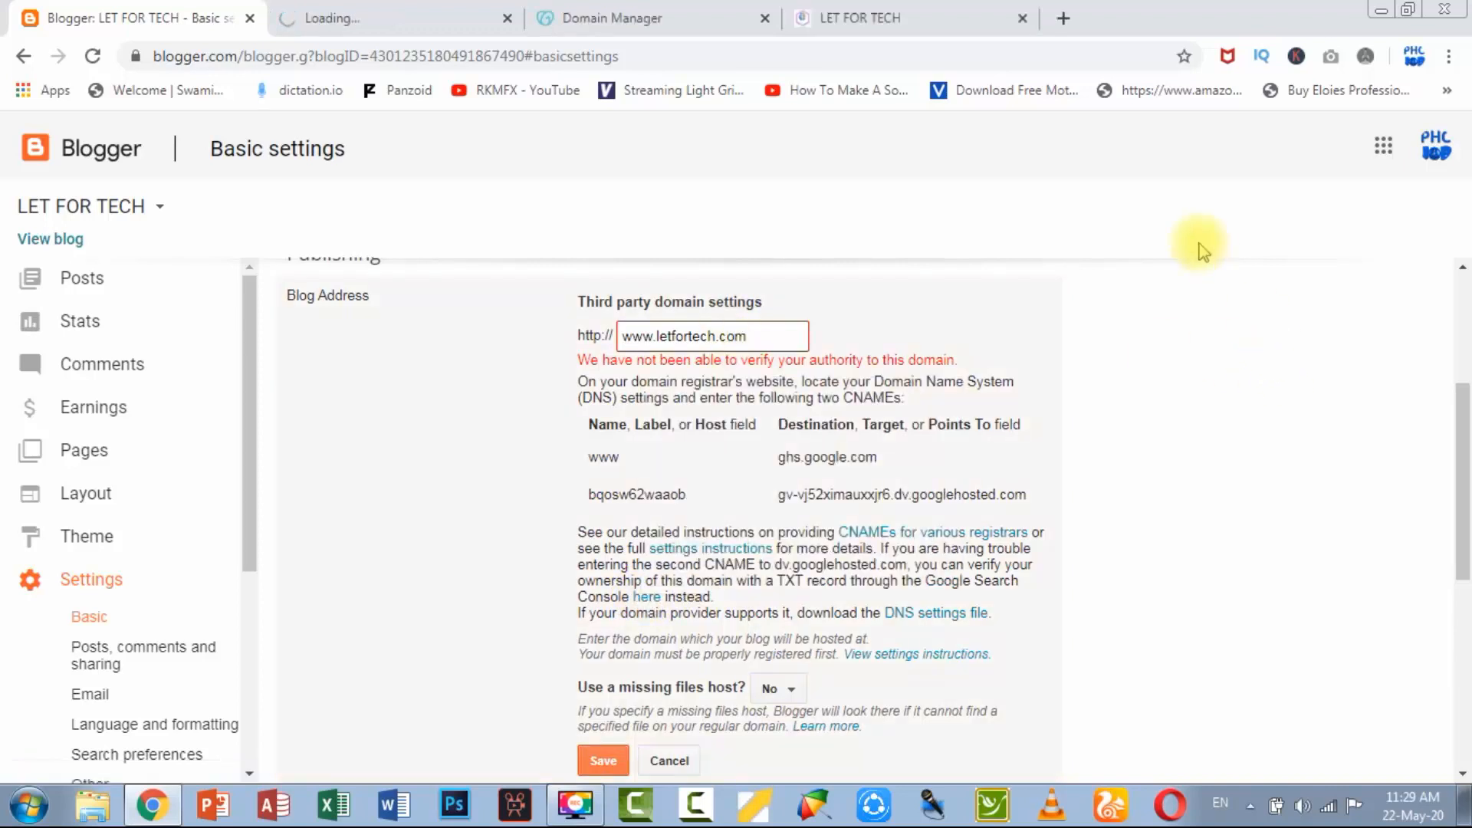
left_click(330, 17)
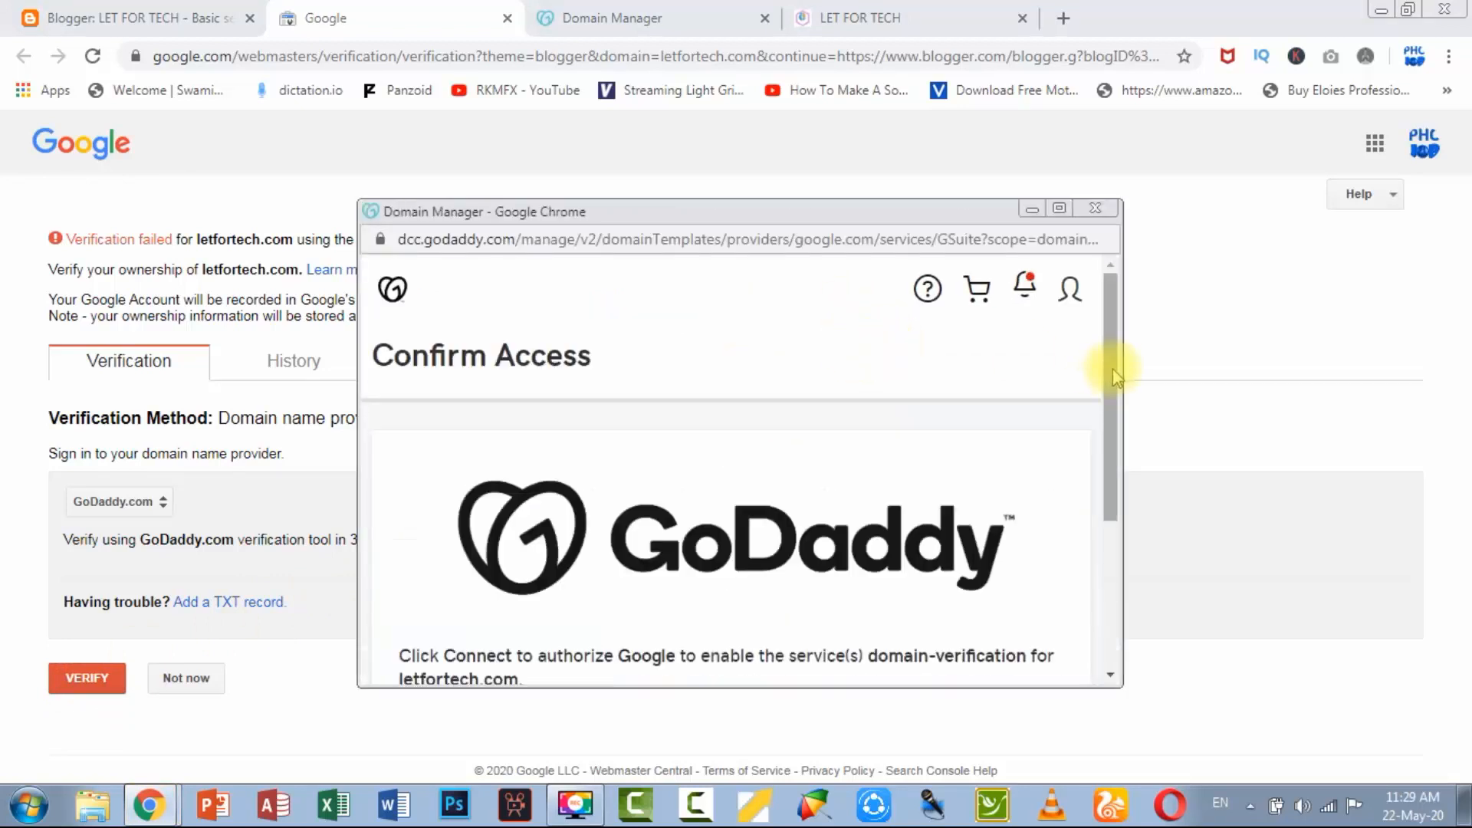
Step: Try to verify letfortech.com by authorizing Google's domain-verification service in GoDaddy, and choose to try another method
left_click_drag(1111, 370, 1064, 518)
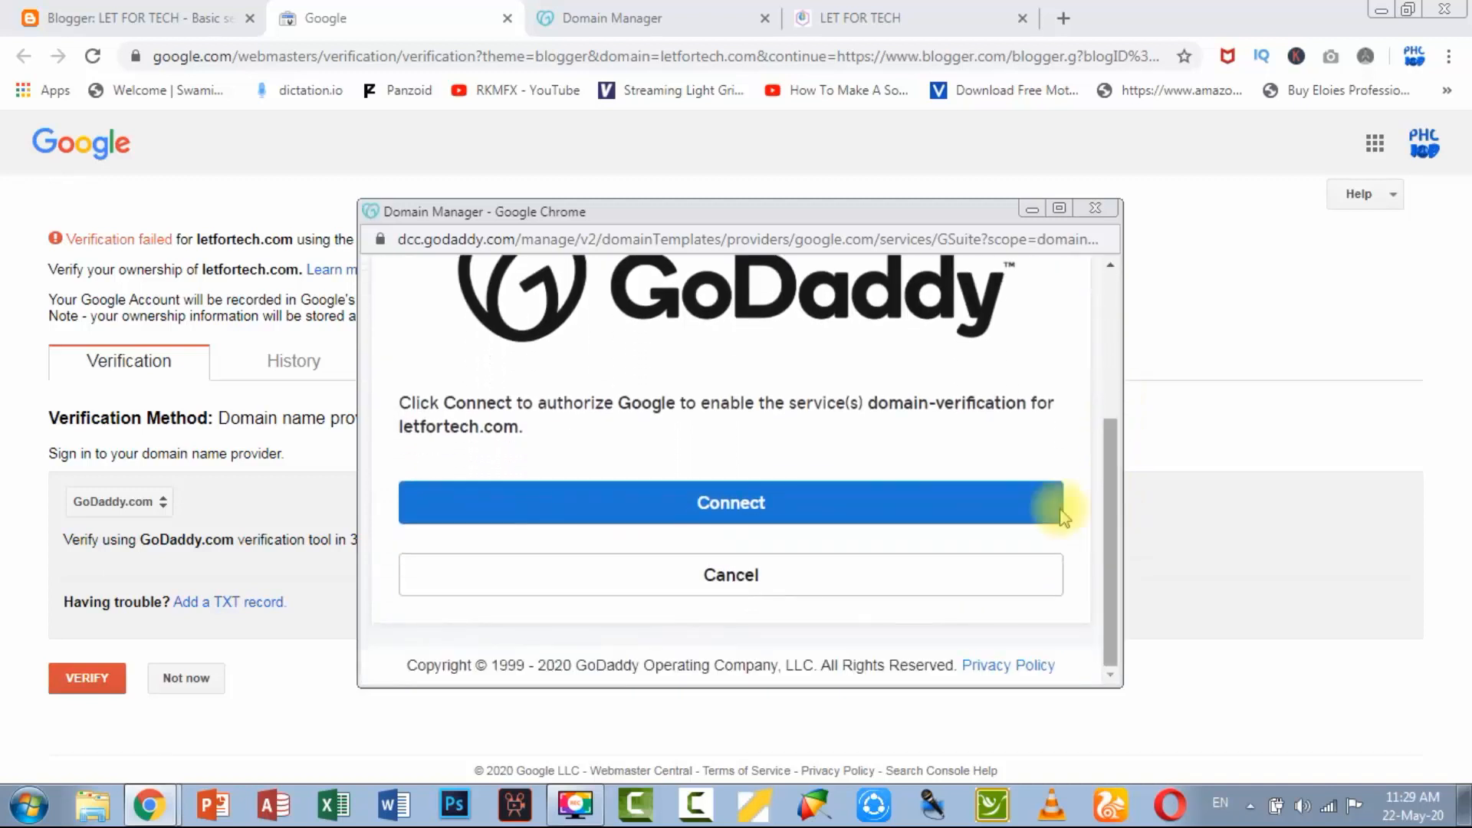
left_click(1018, 512)
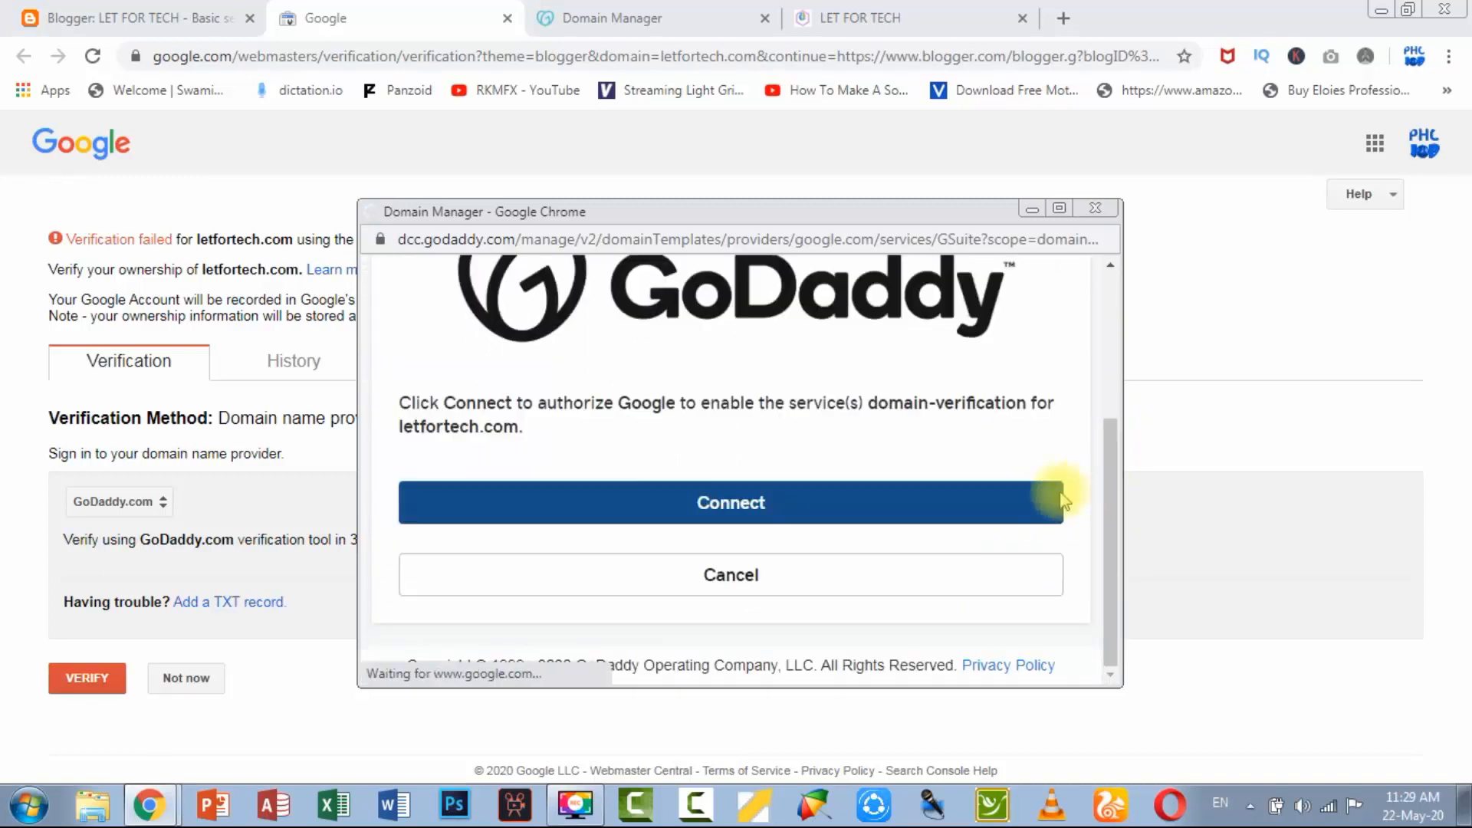
left_click(799, 503)
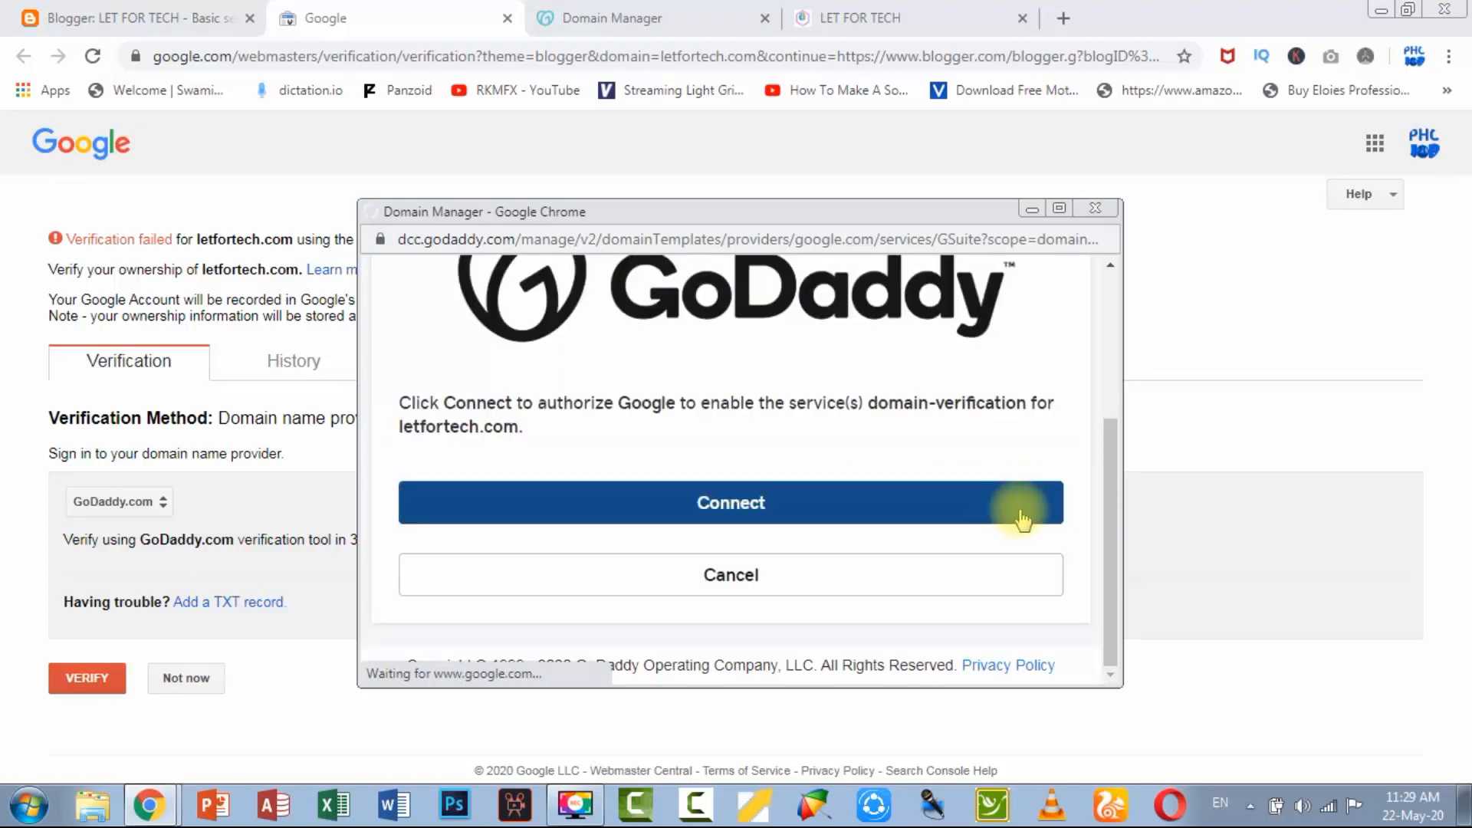
left_click(1020, 522)
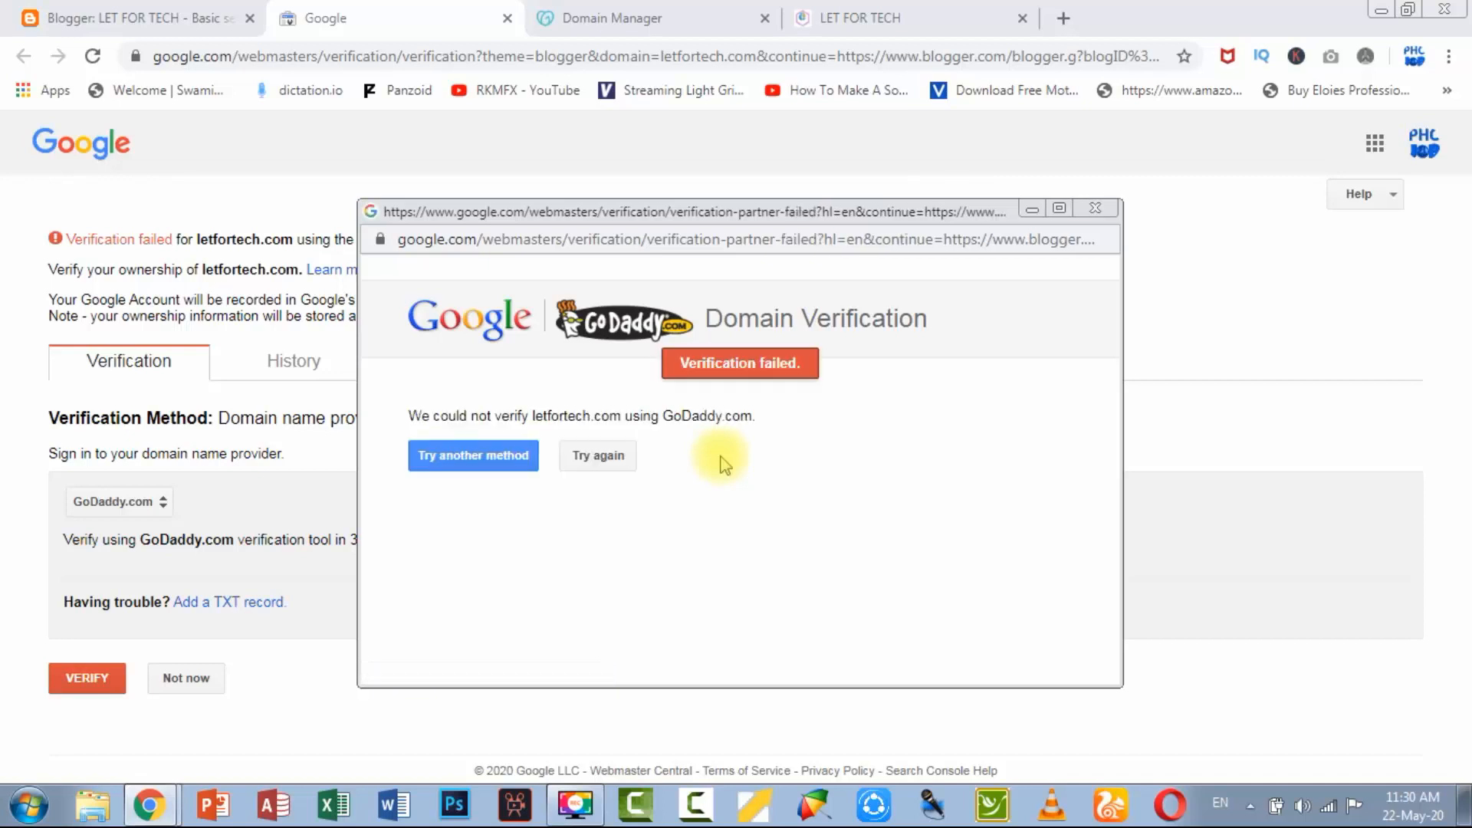
left_click(505, 464)
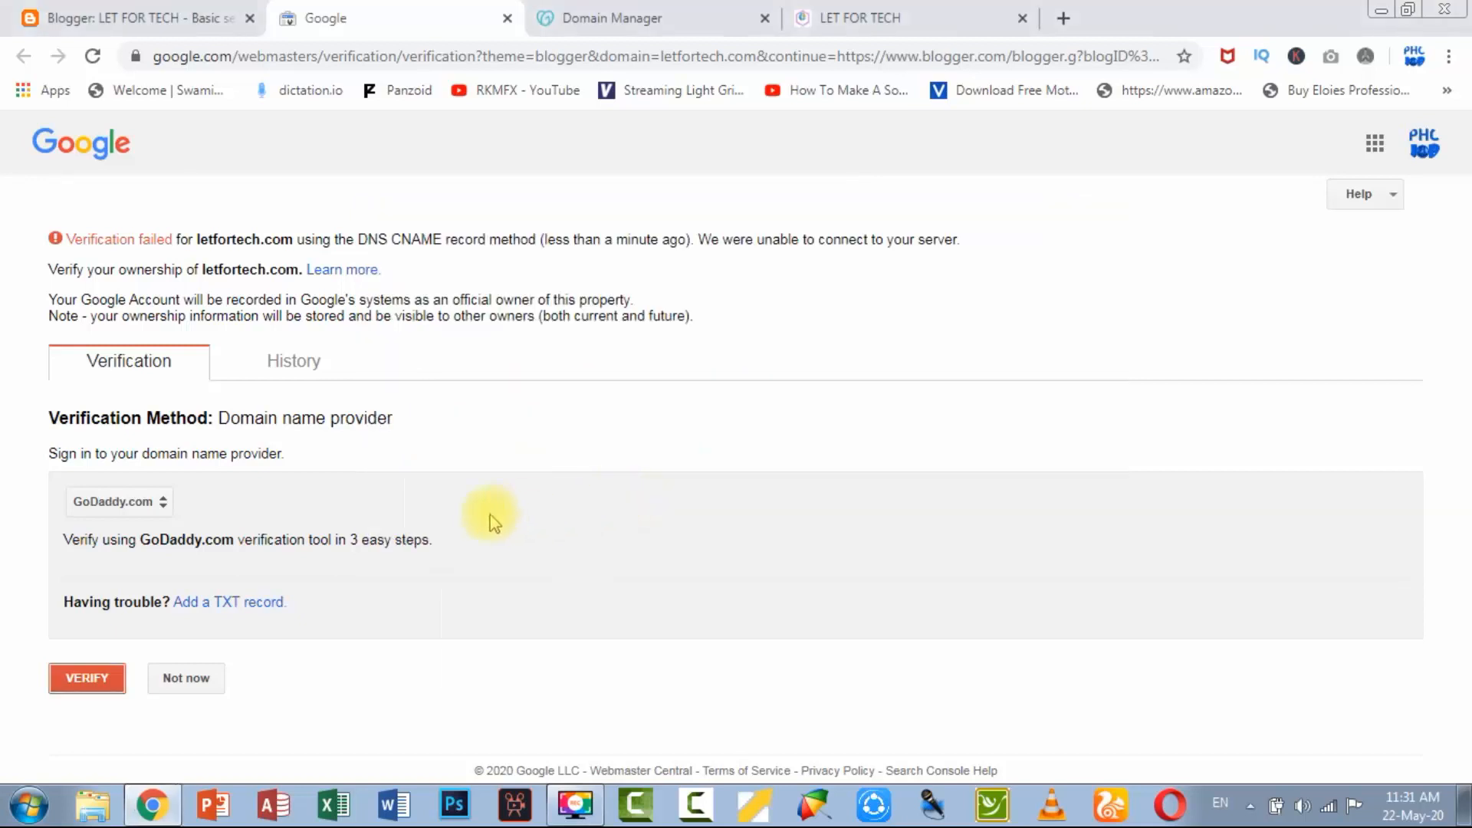
Step: Show the instructions for adding a TXT record on Google's verification page and copy the google-site-verification record
left_click(239, 603)
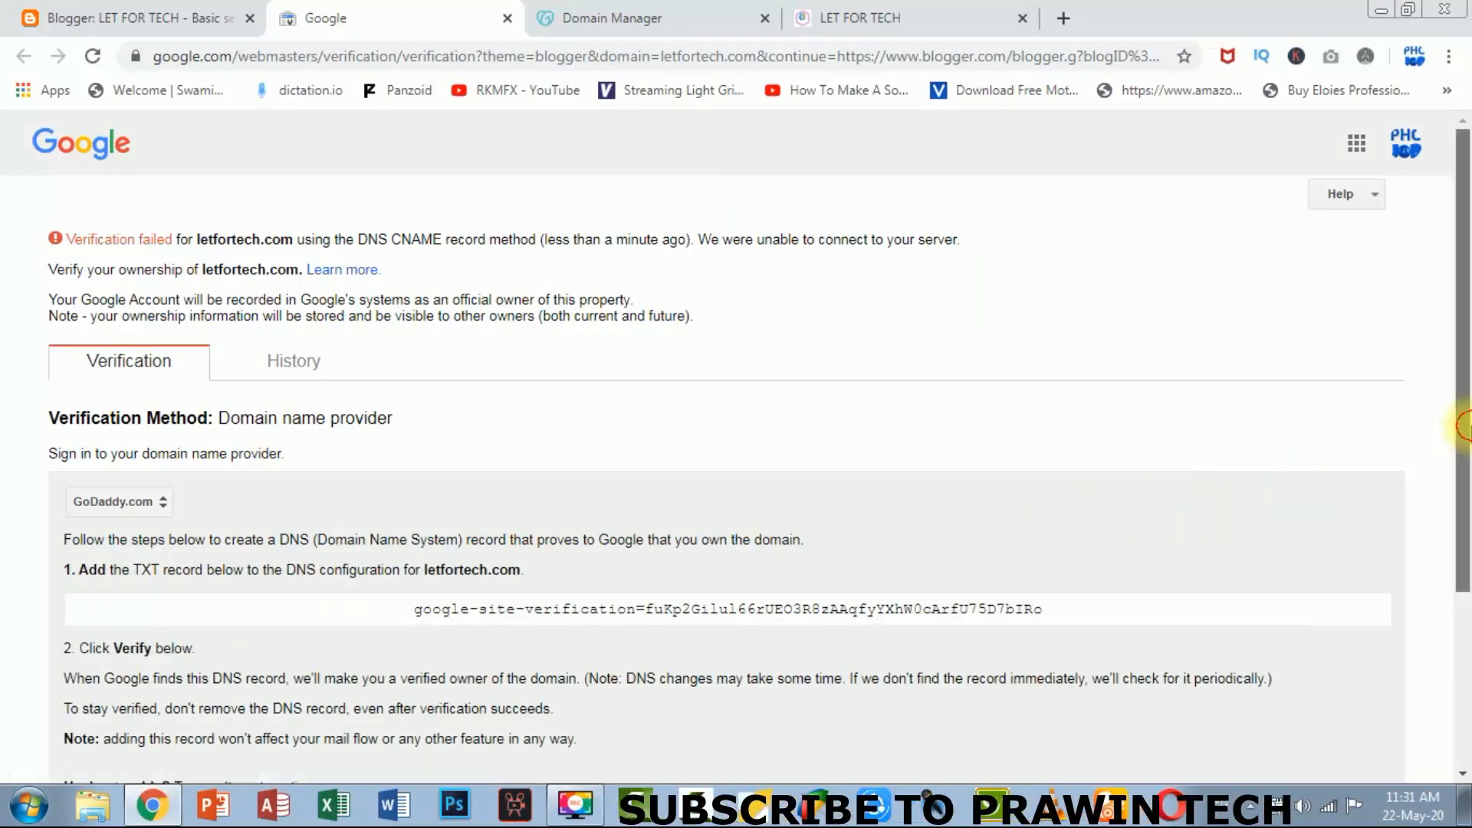
left_click_drag(1465, 427, 1466, 546)
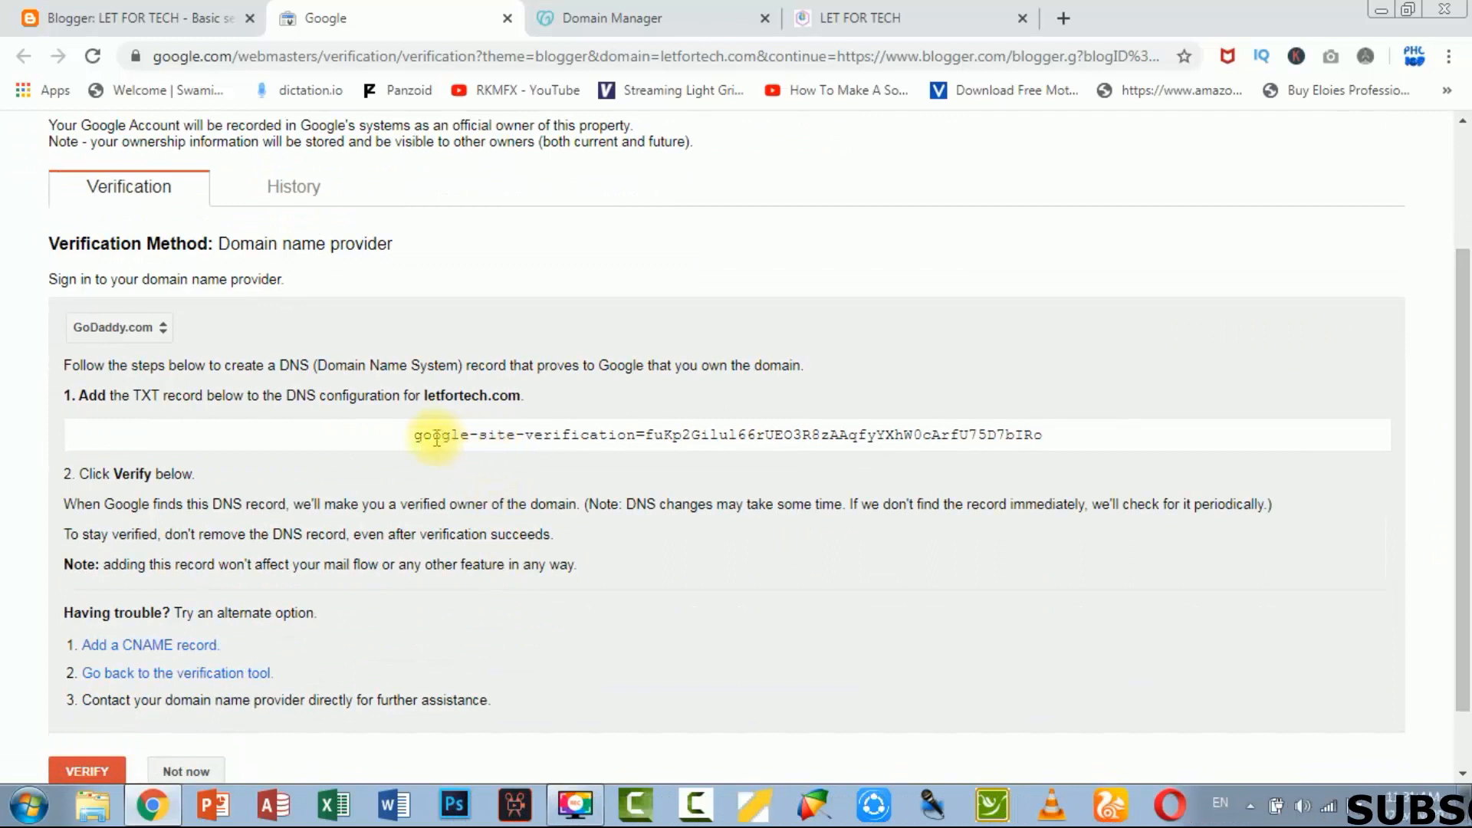
left_click_drag(411, 437, 1094, 430)
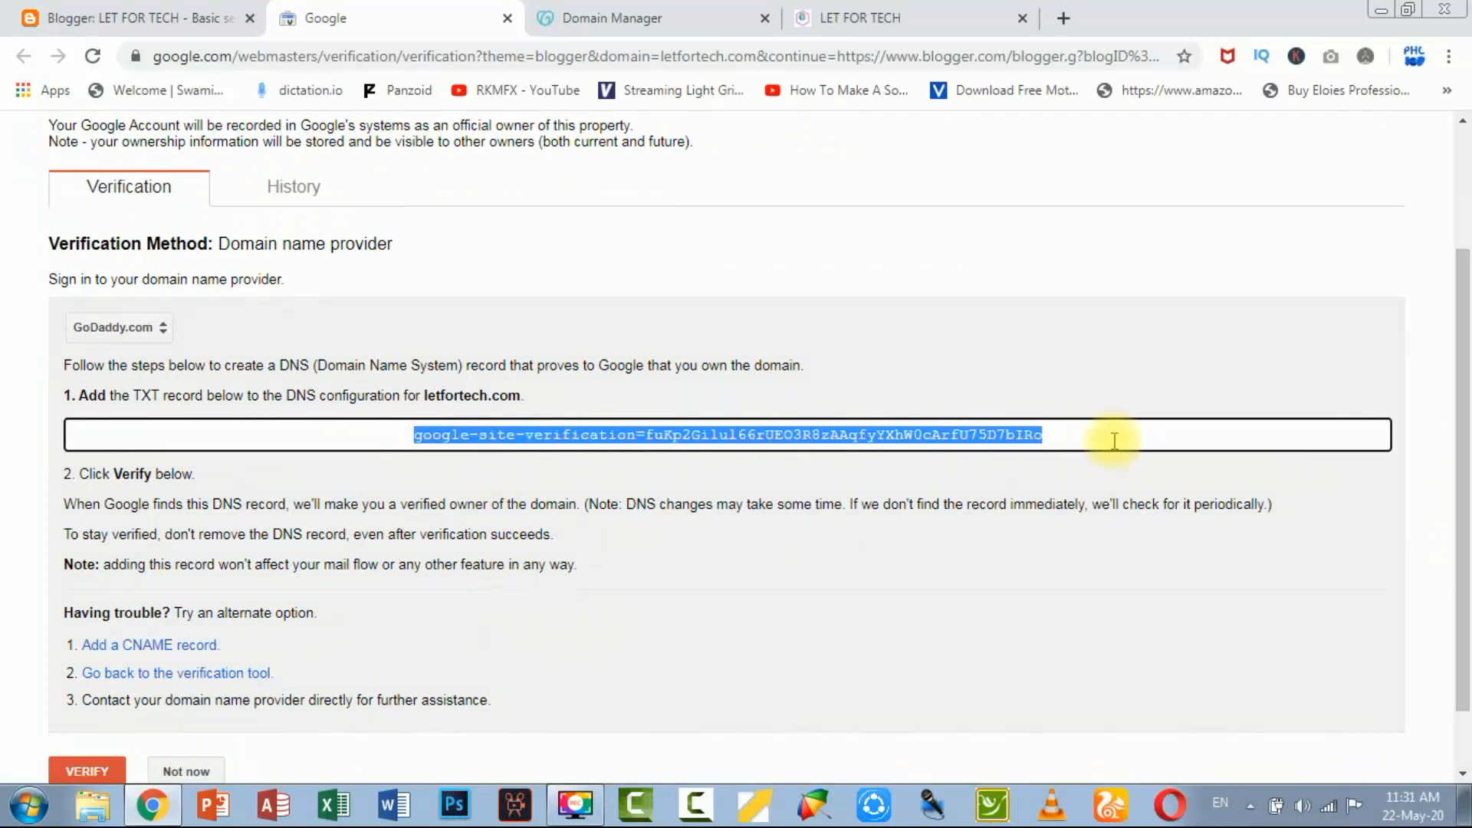
key("ctrl+c")
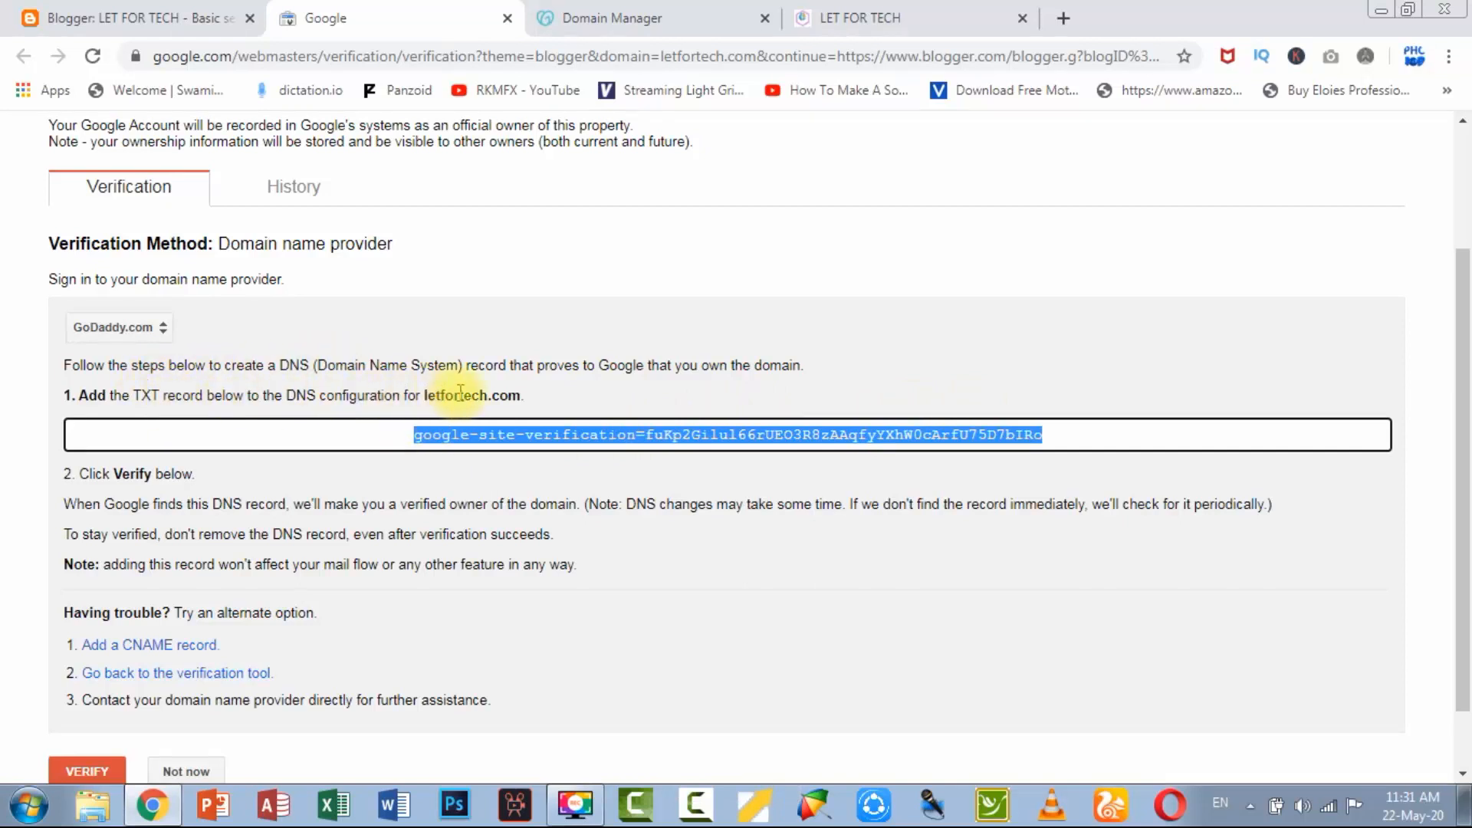
Step: Switch to GoDaddy's DNS records for letfortech.com, start a new TXT record and paste the copied google-site-verification token as its TXT value
left_click(646, 21)
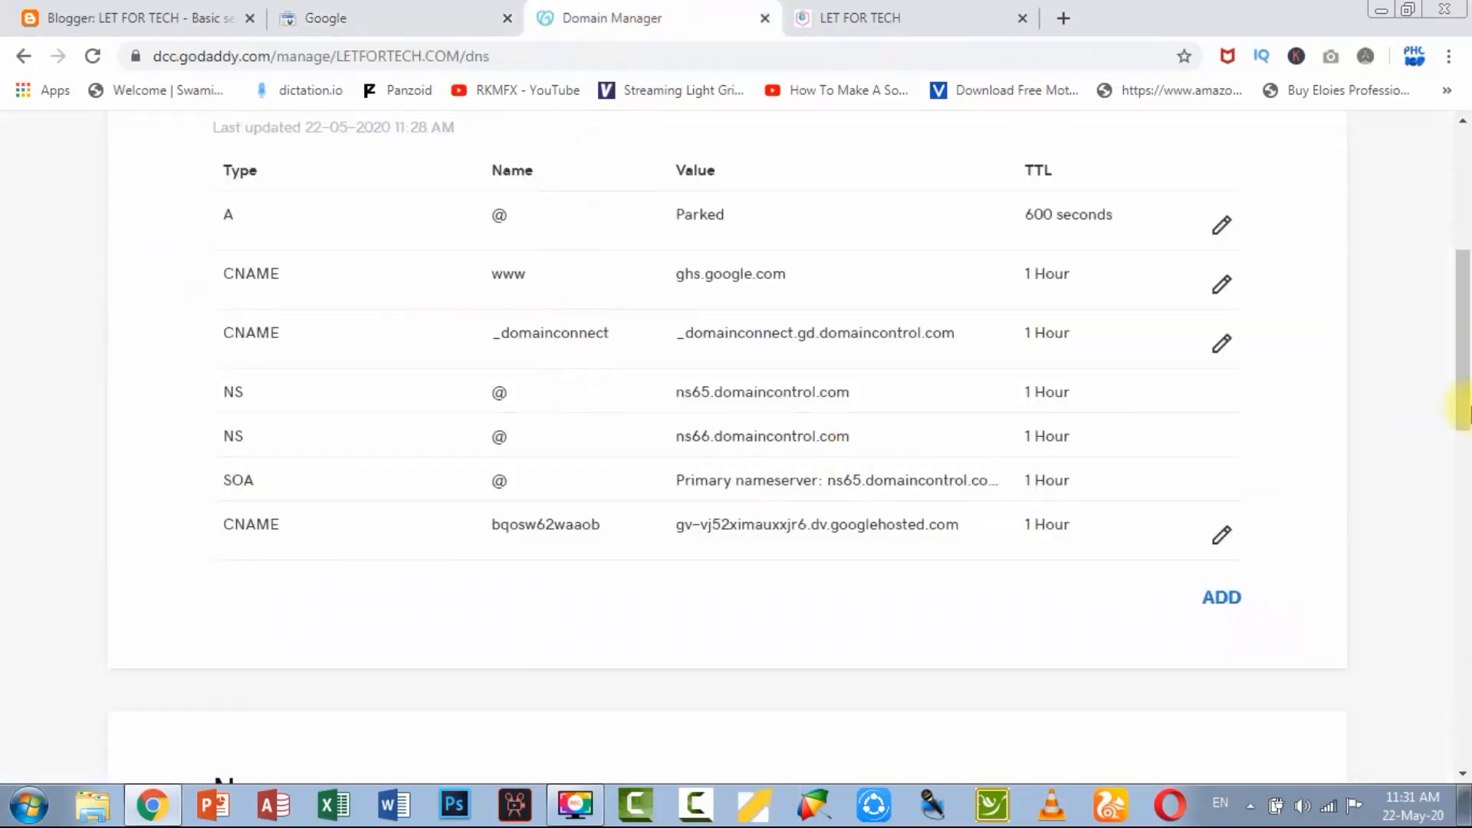
mouse_move(1465, 371)
left_mouse_down()
mouse_move(1465, 314)
mouse_move(1464, 393)
left_mouse_up()
left_click(1215, 544)
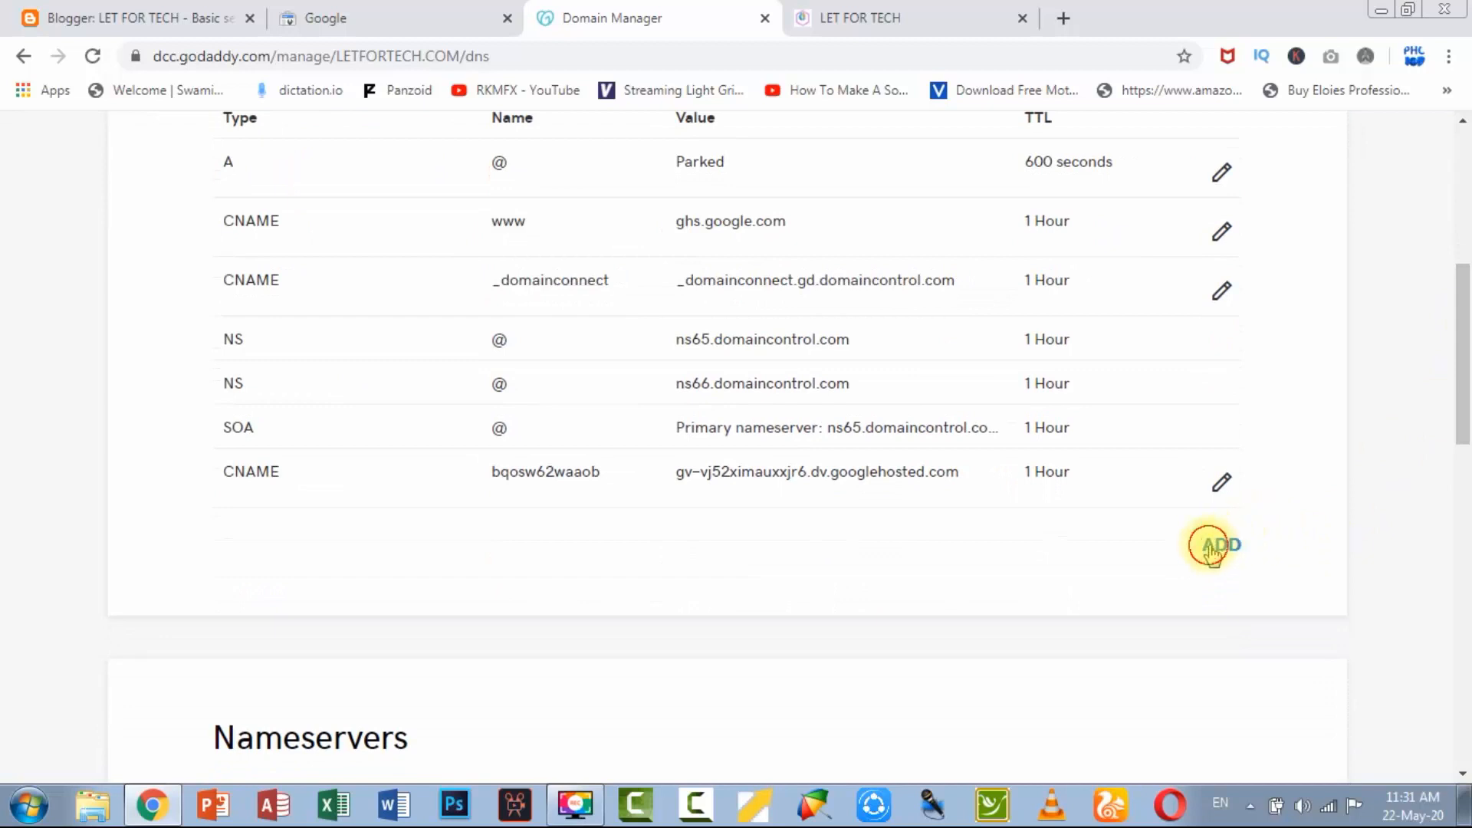
left_click(484, 613)
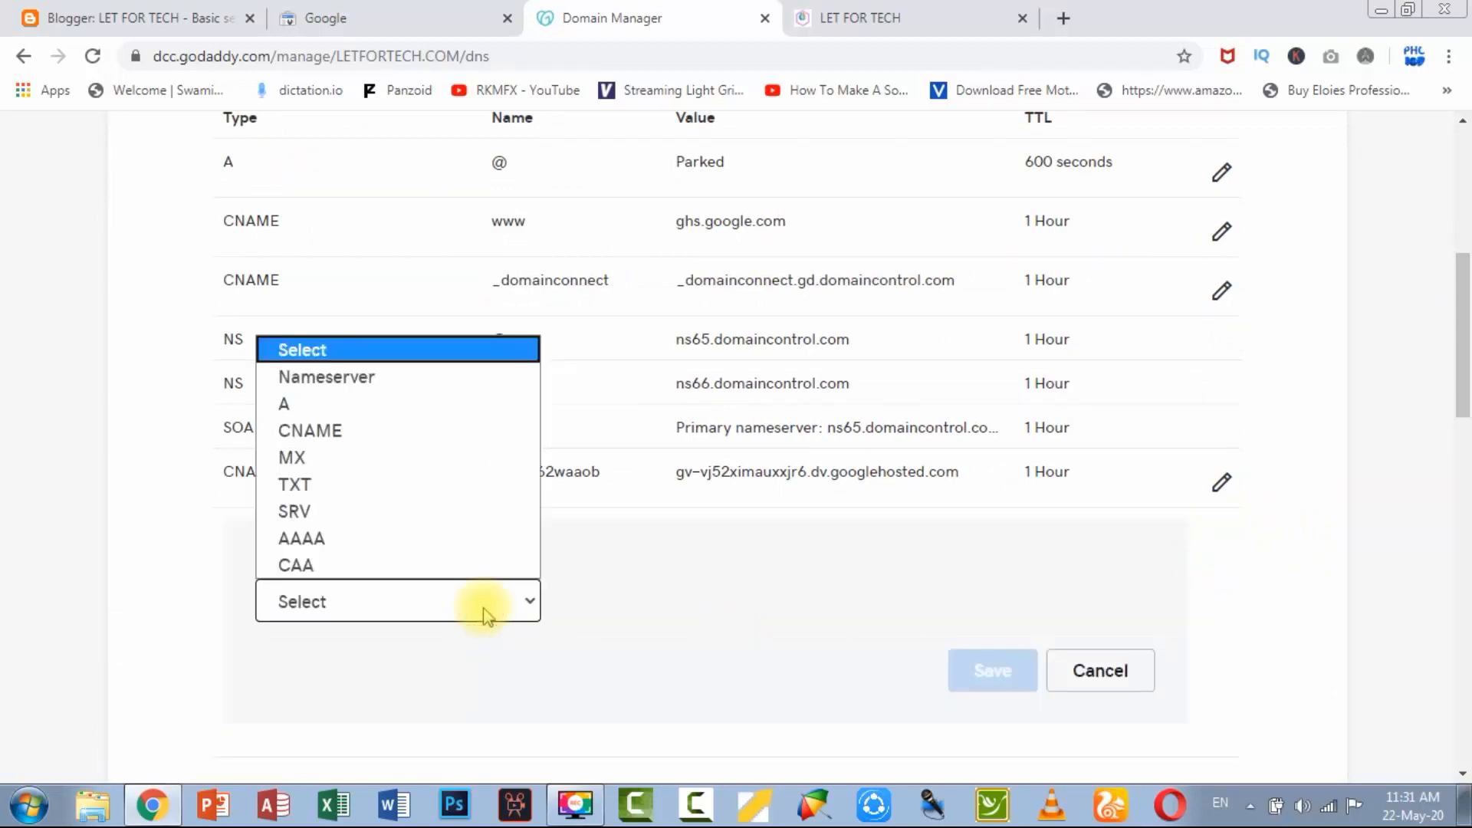
left_click(296, 488)
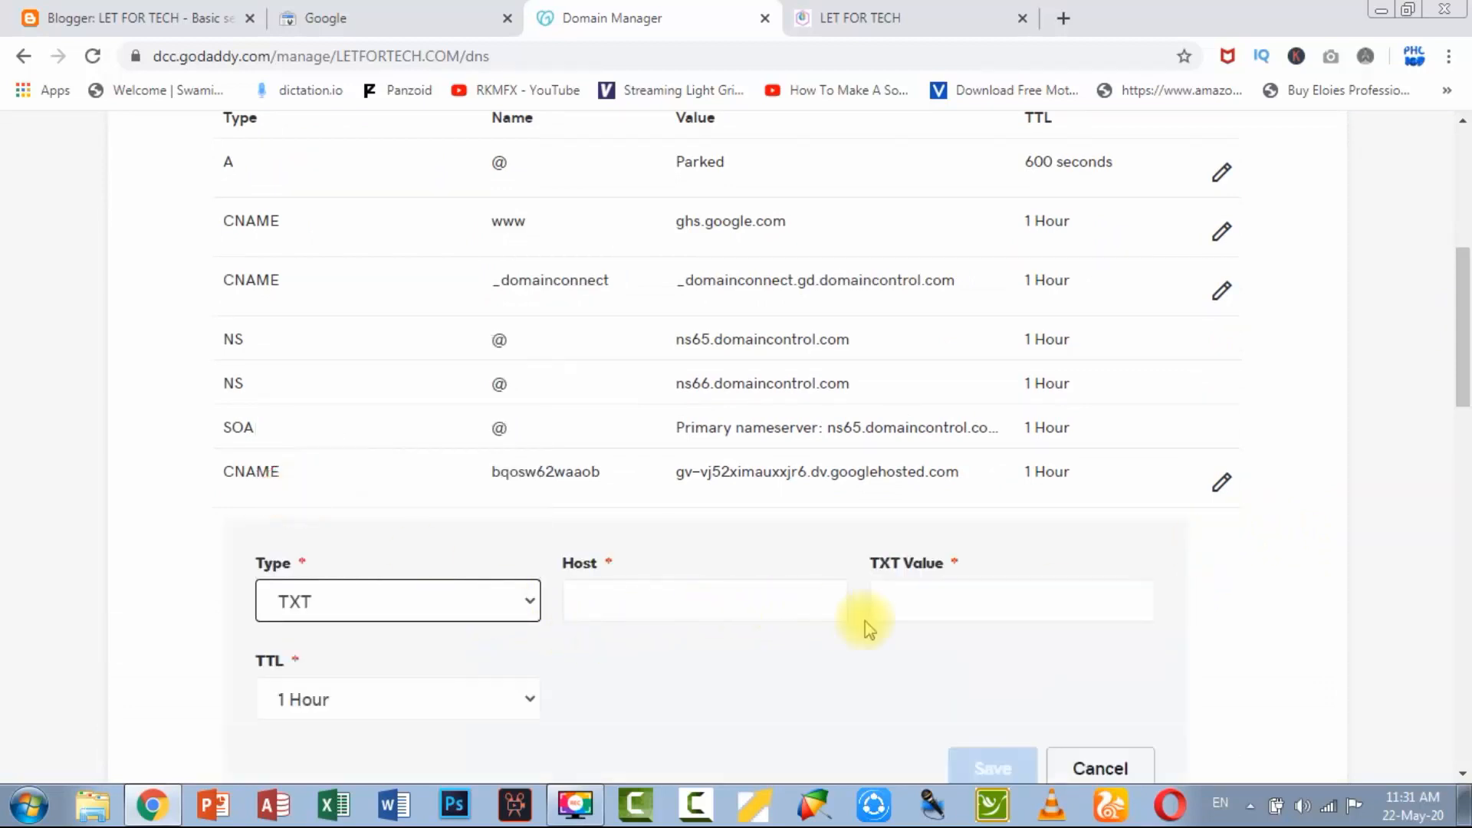
left_click(925, 601)
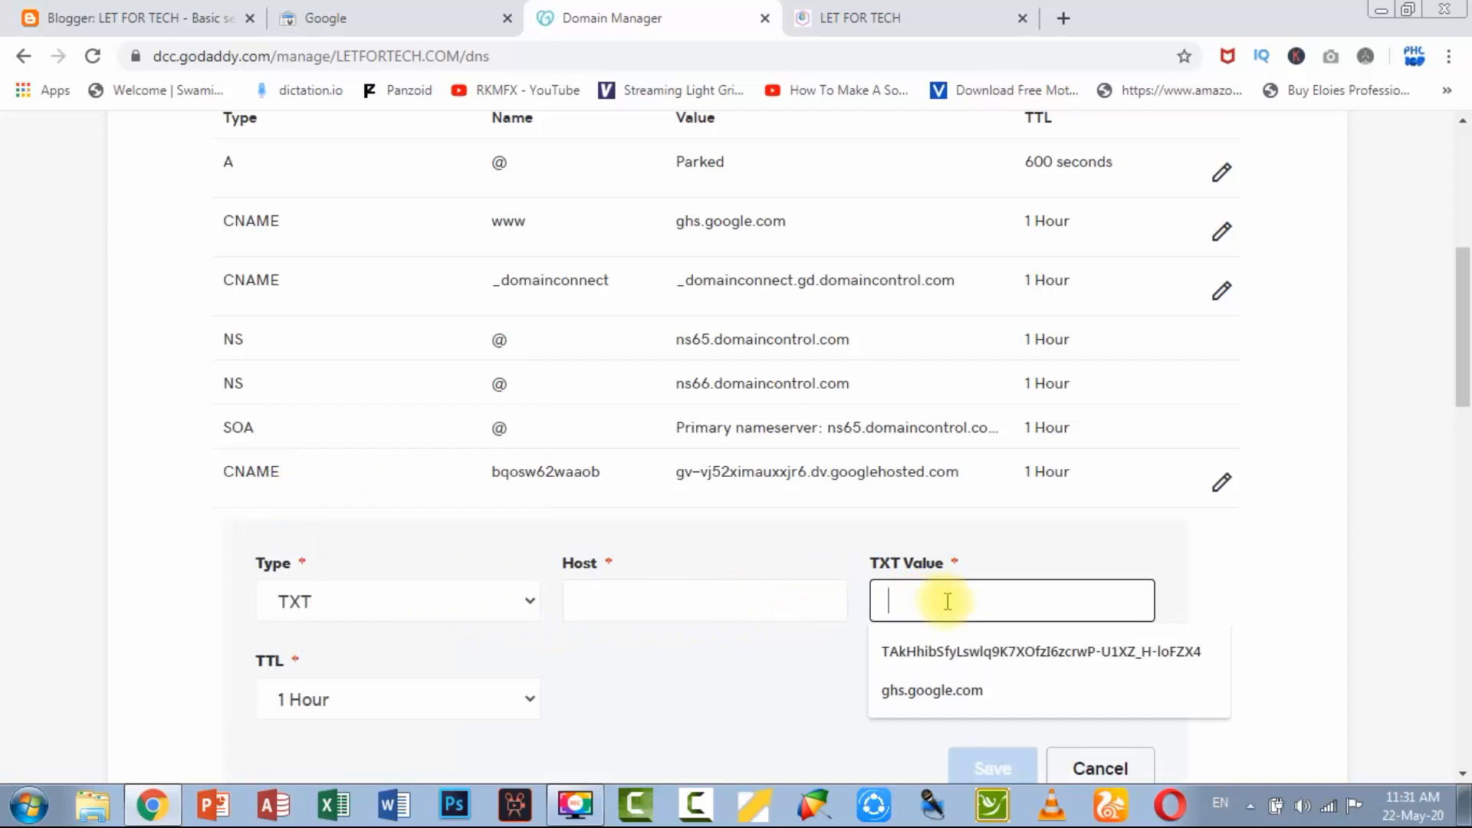
key("ctrl+v")
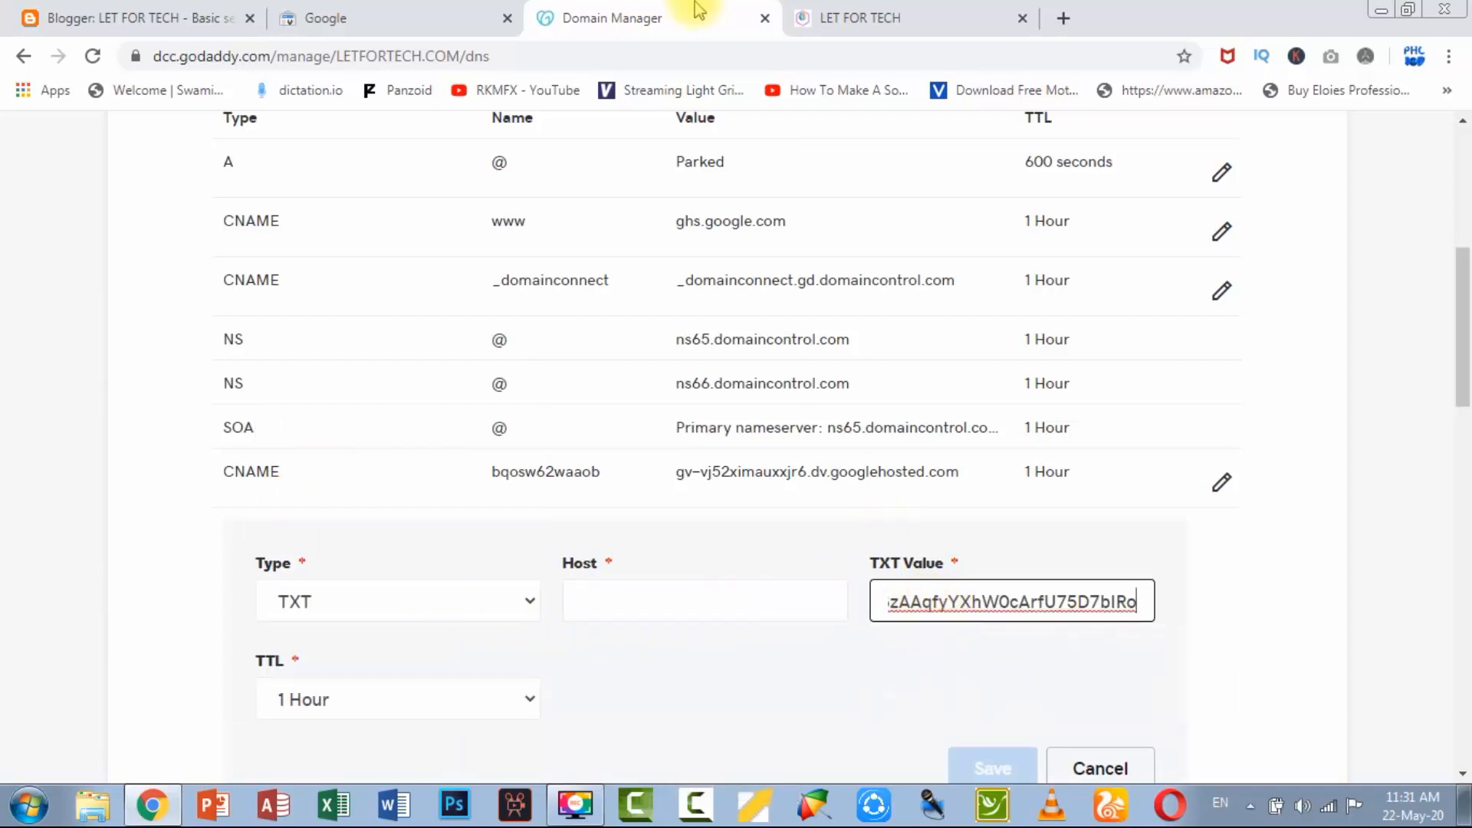
Step: Return to Google's verification page and show the alternate instructions for adding a CNAME record
left_click(292, 14)
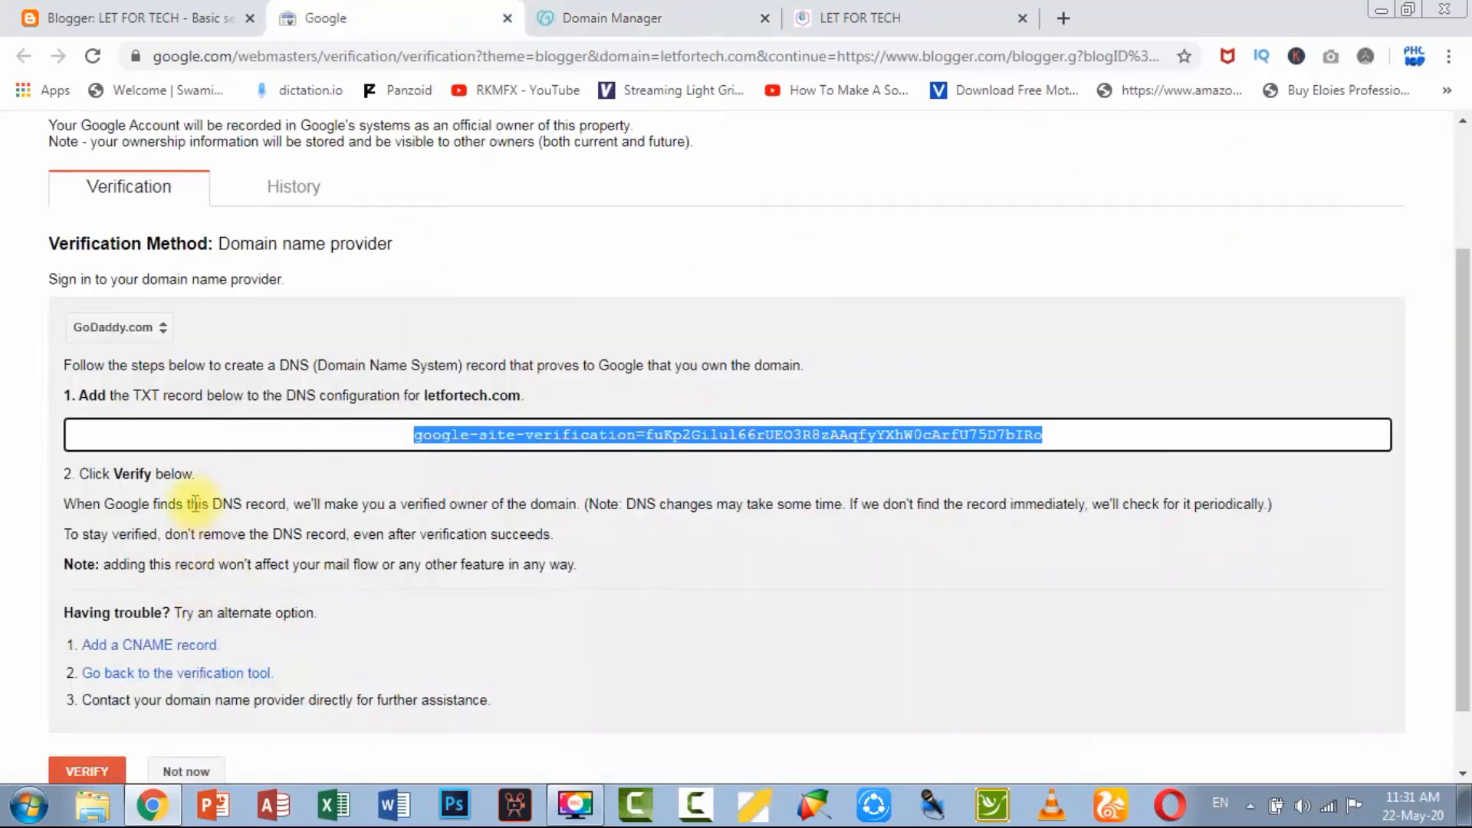
left_click(743, 532)
left_click(613, 17)
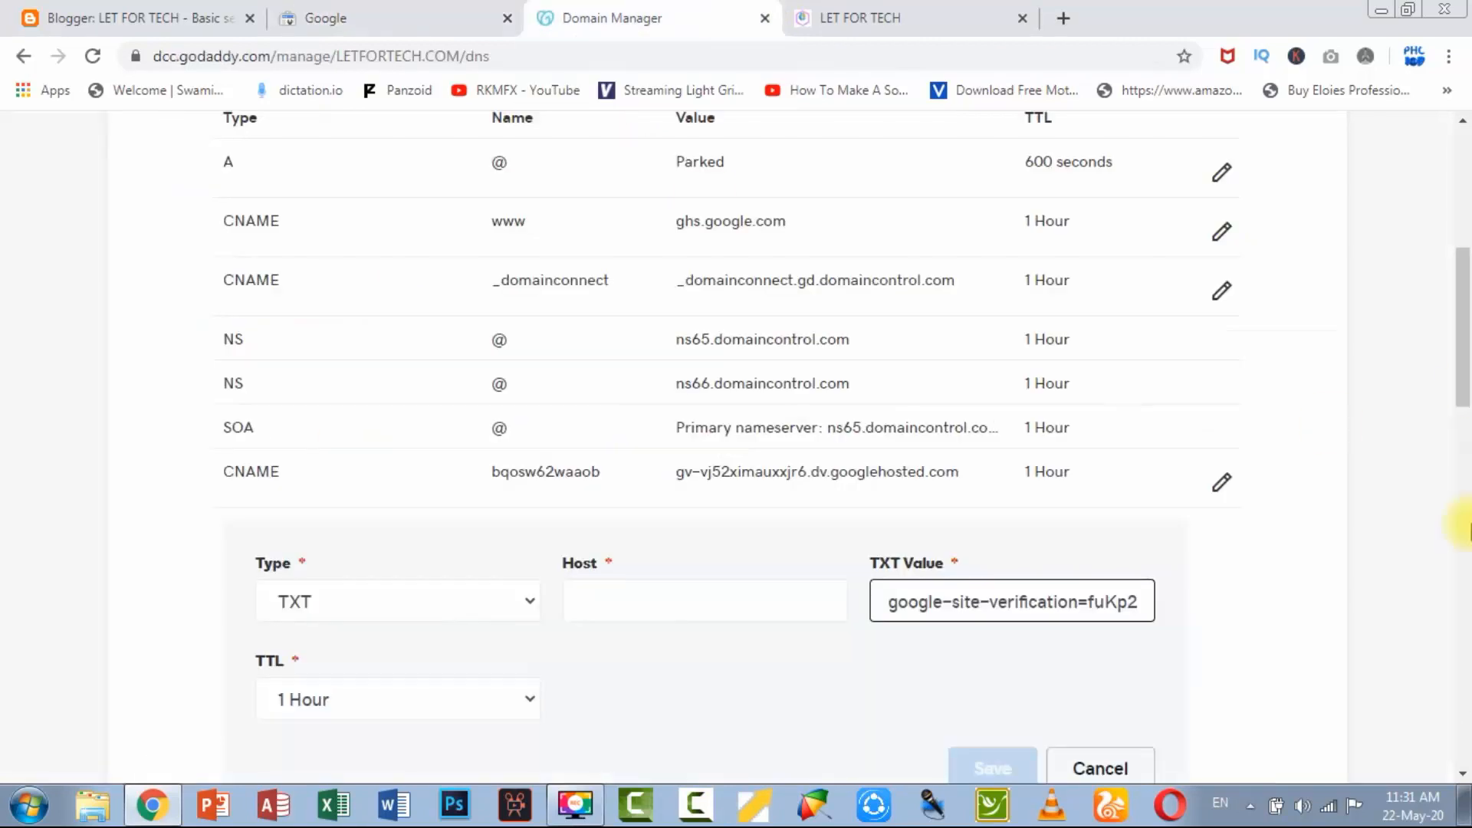
scroll(491, 306, "up", 2)
left_click(417, 15)
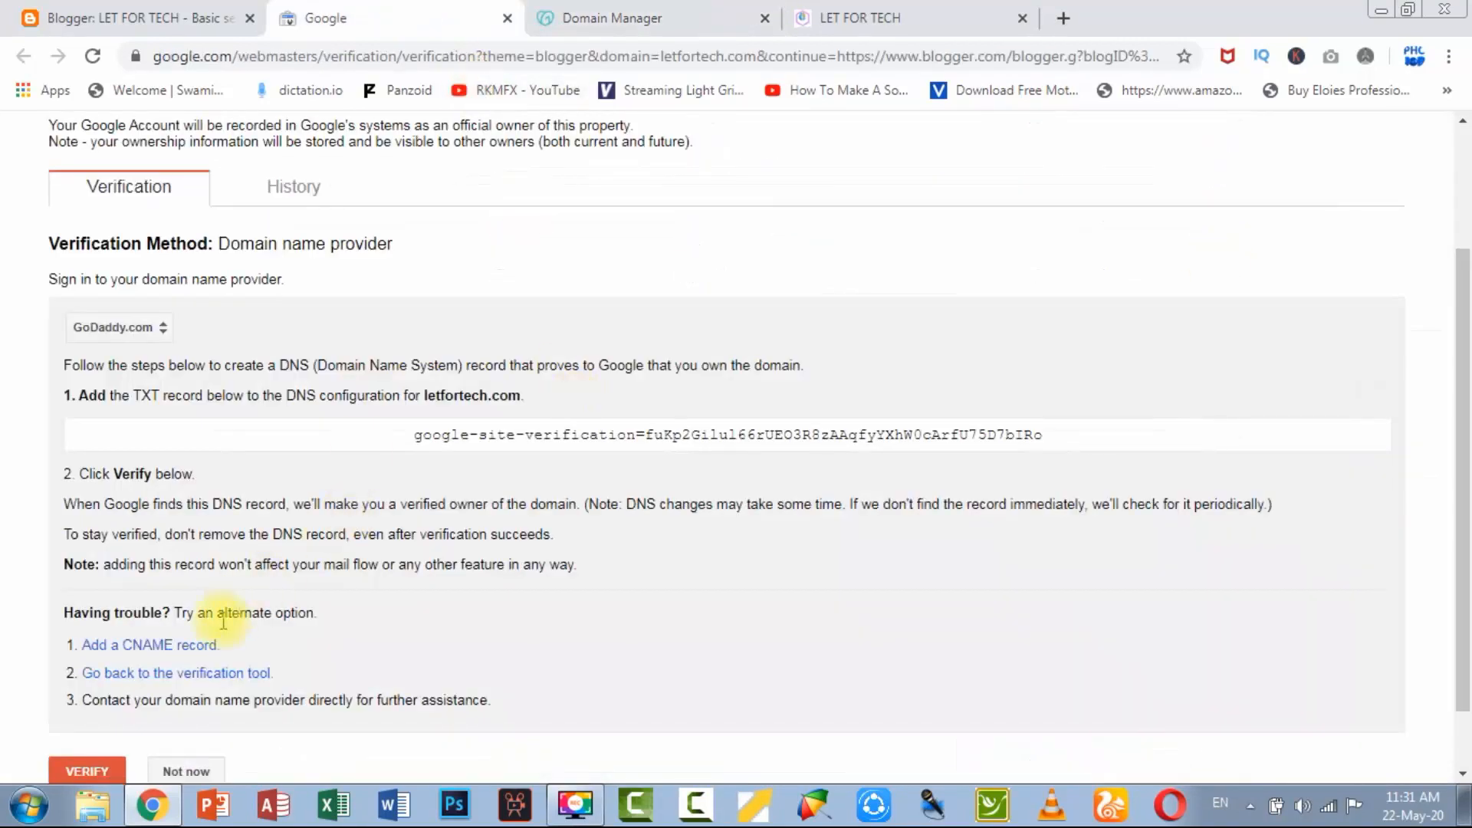
left_click(177, 646)
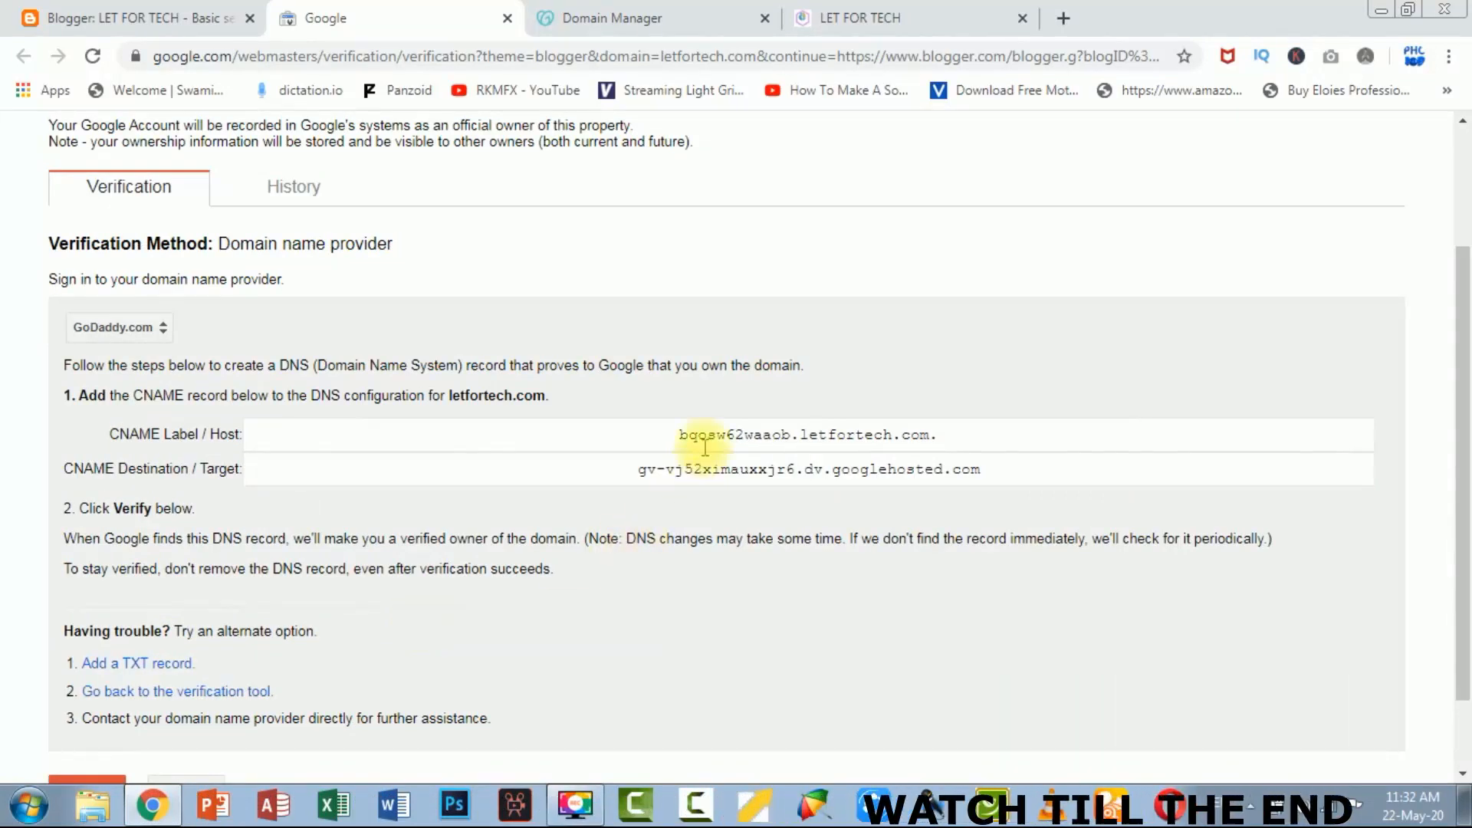
Step: Copy the CNAME label from Google's verification page, change the new GoDaddy record's type to CNAME and paste the label as its host
left_click(626, 433)
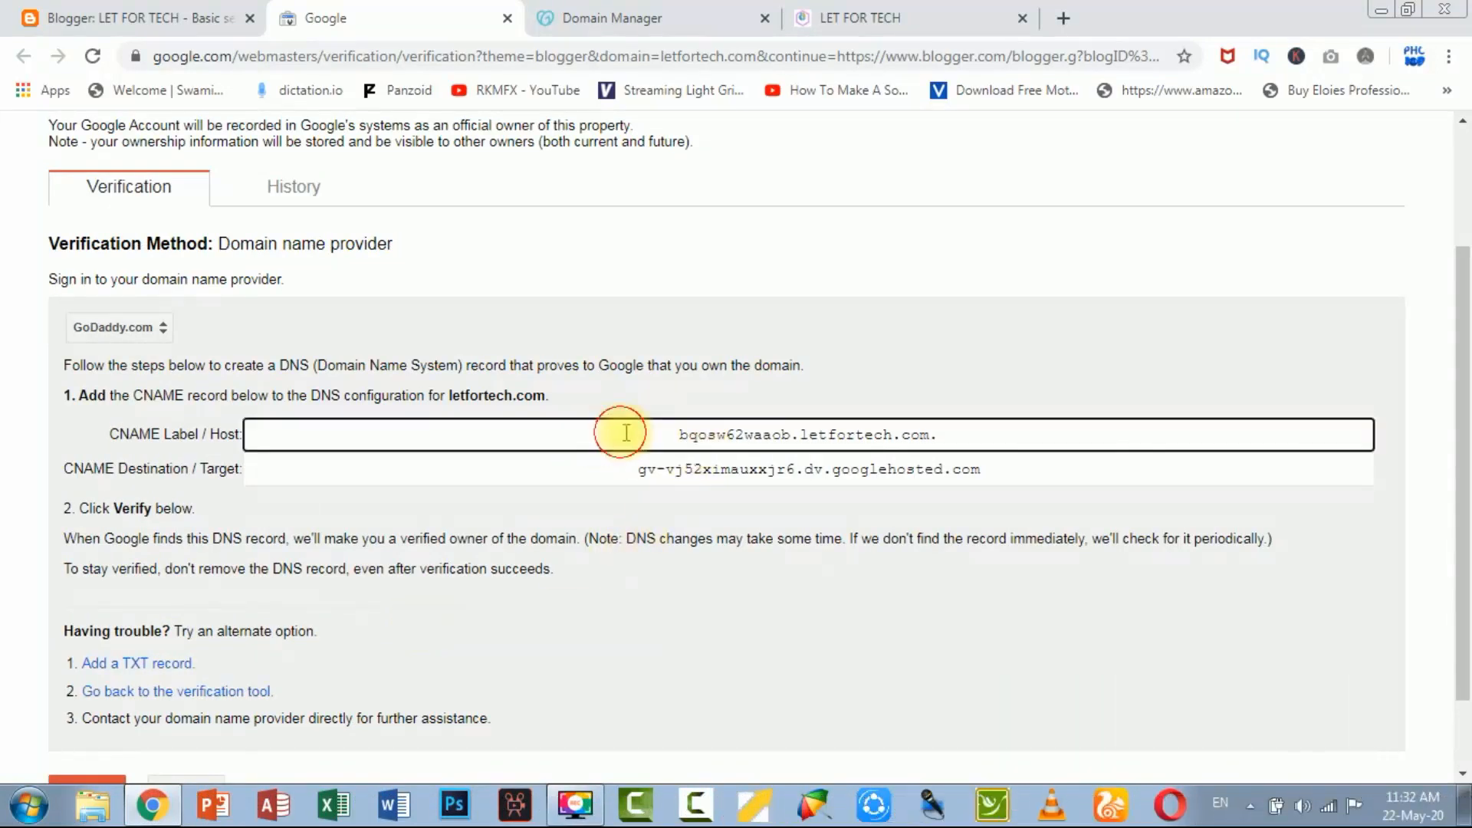
left_click_drag(626, 433, 1051, 451)
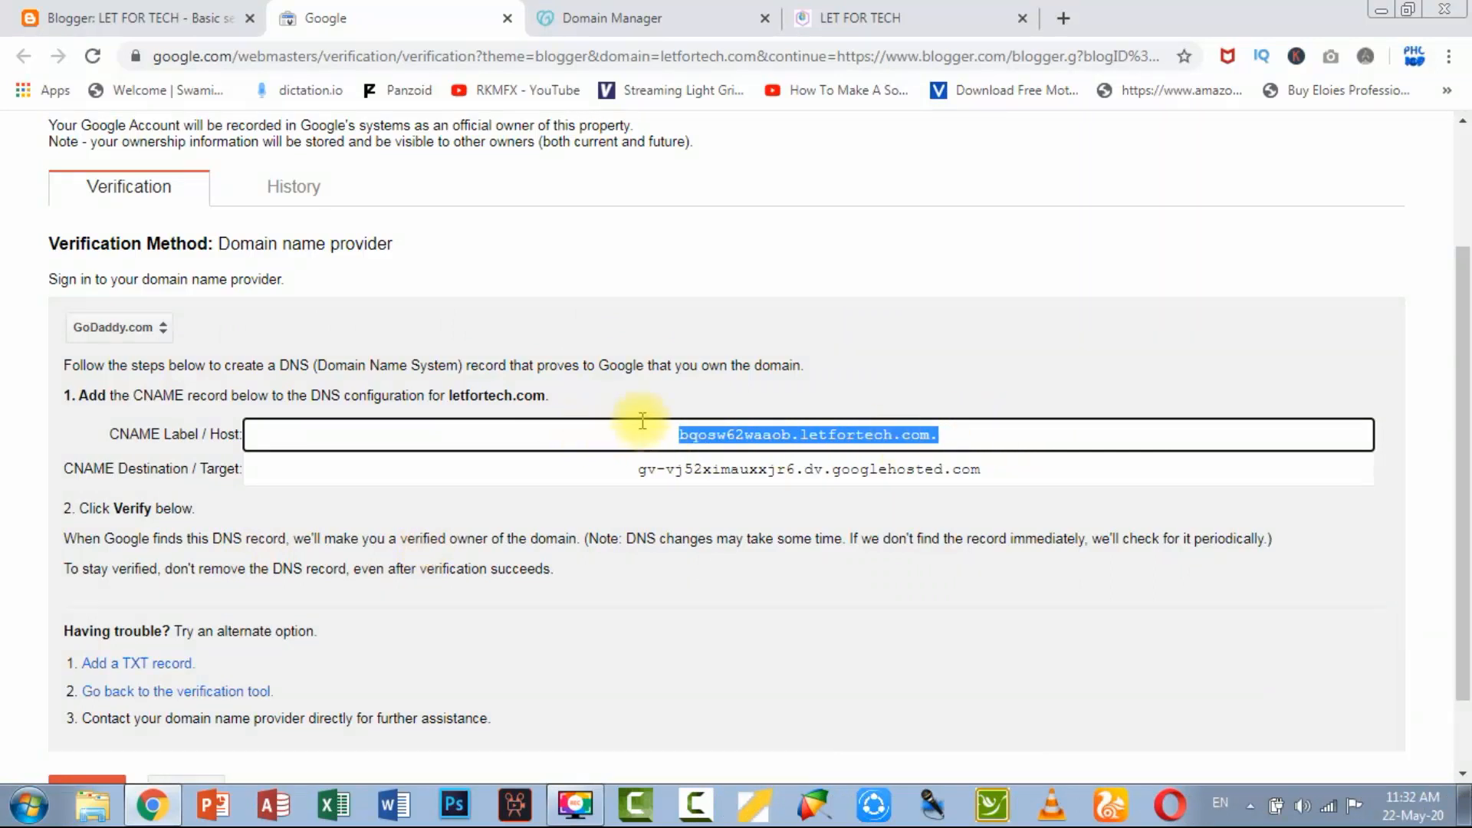
key("ctrl+c")
left_click(635, 17)
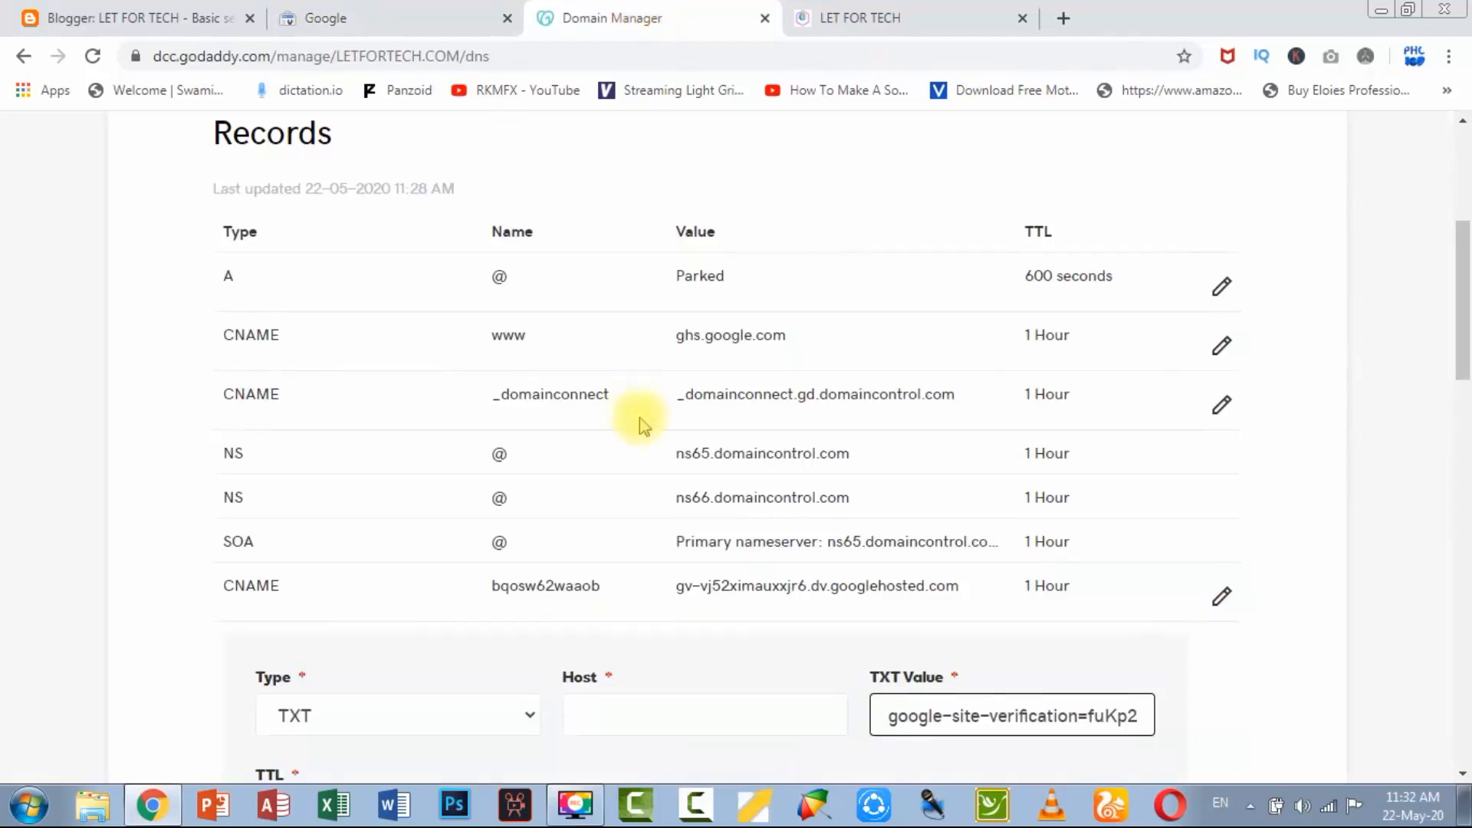
left_click(496, 710)
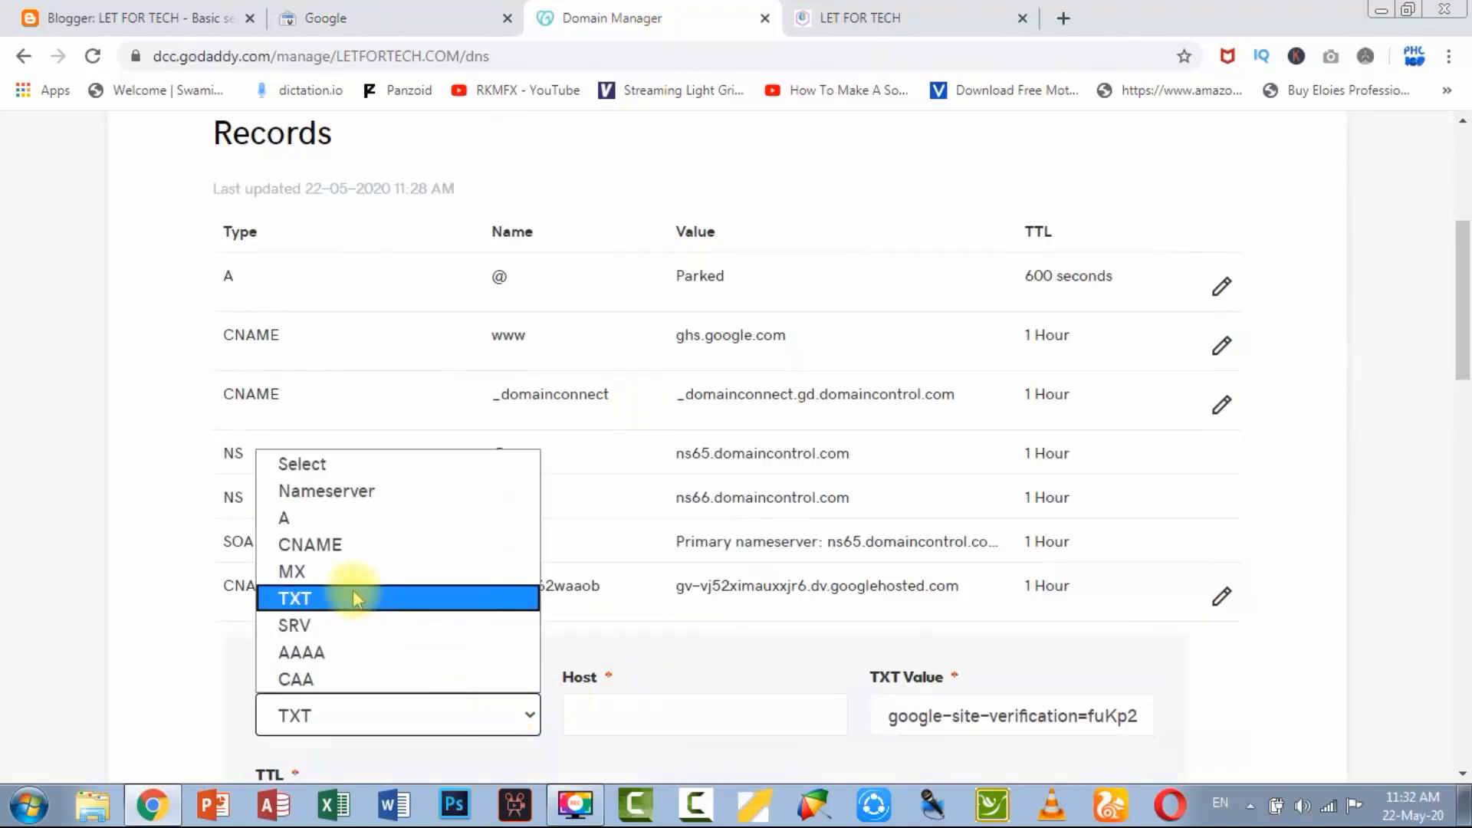
left_click(345, 546)
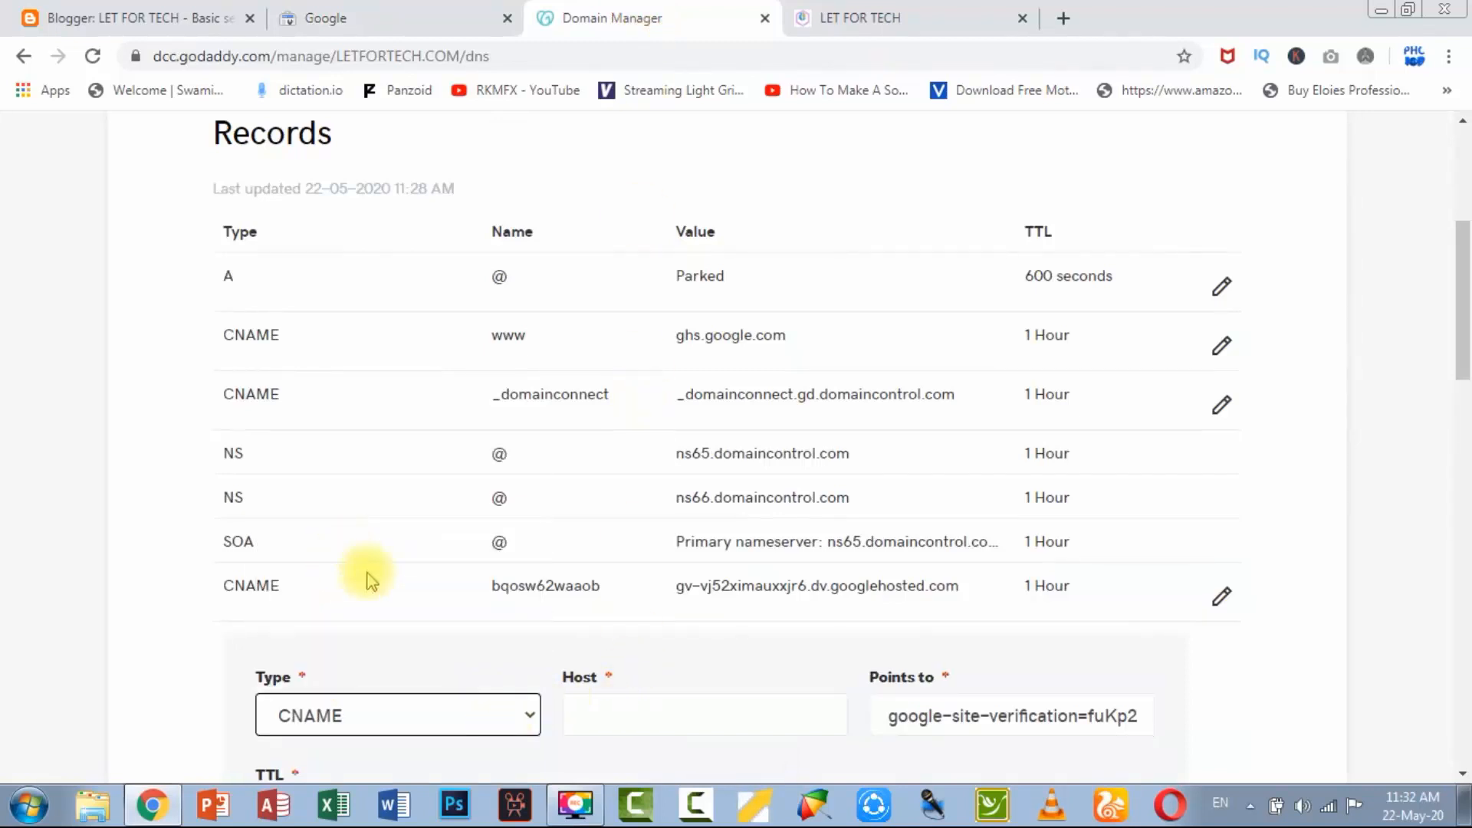
left_click(625, 729)
key("ctrl+v")
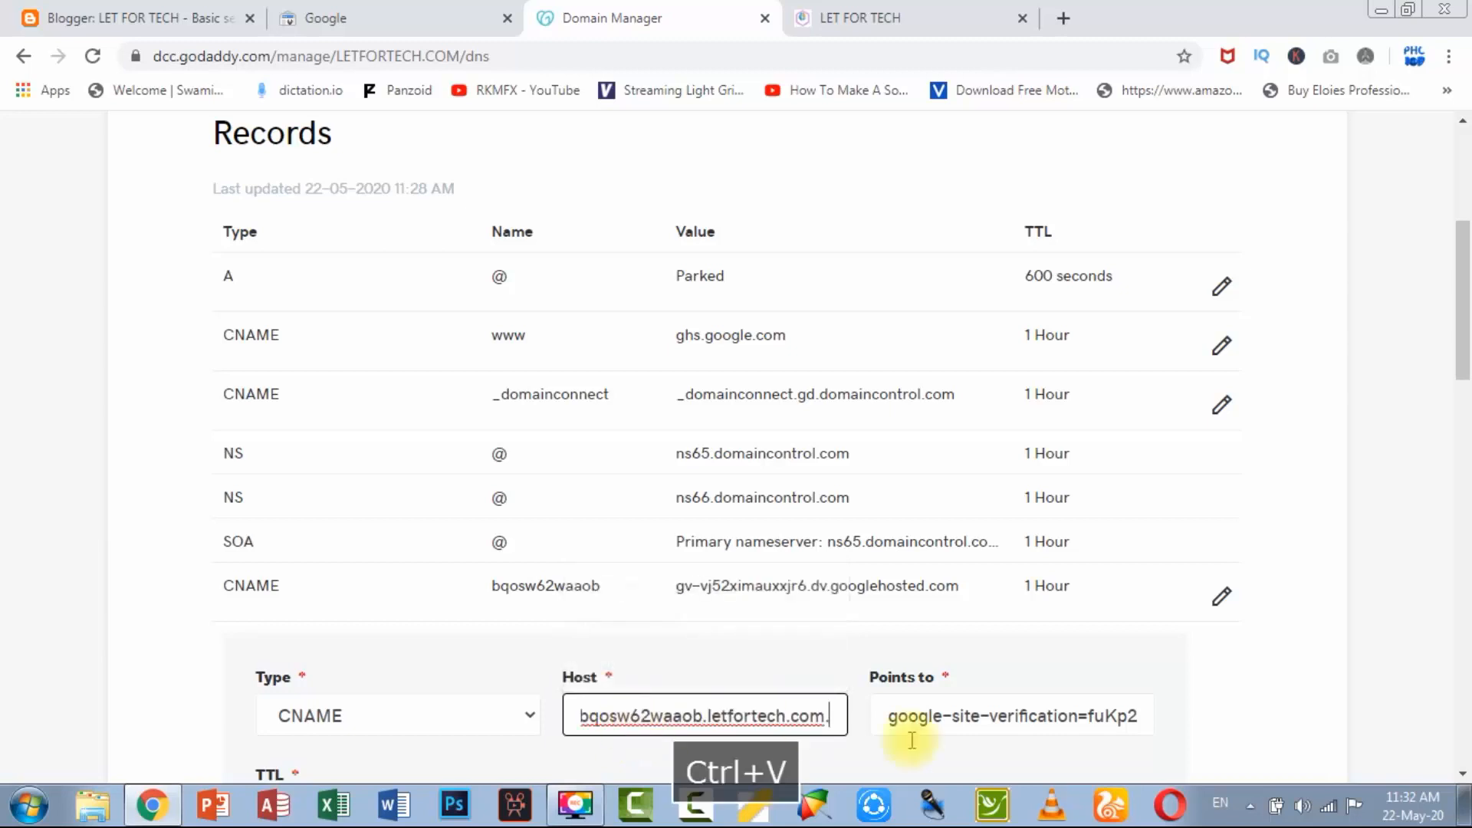
Step: Replace the new CNAME record's Points to value with the CNAME destination copied from Google's verification page
left_click_drag(889, 715, 1448, 713)
key("BackSpace")
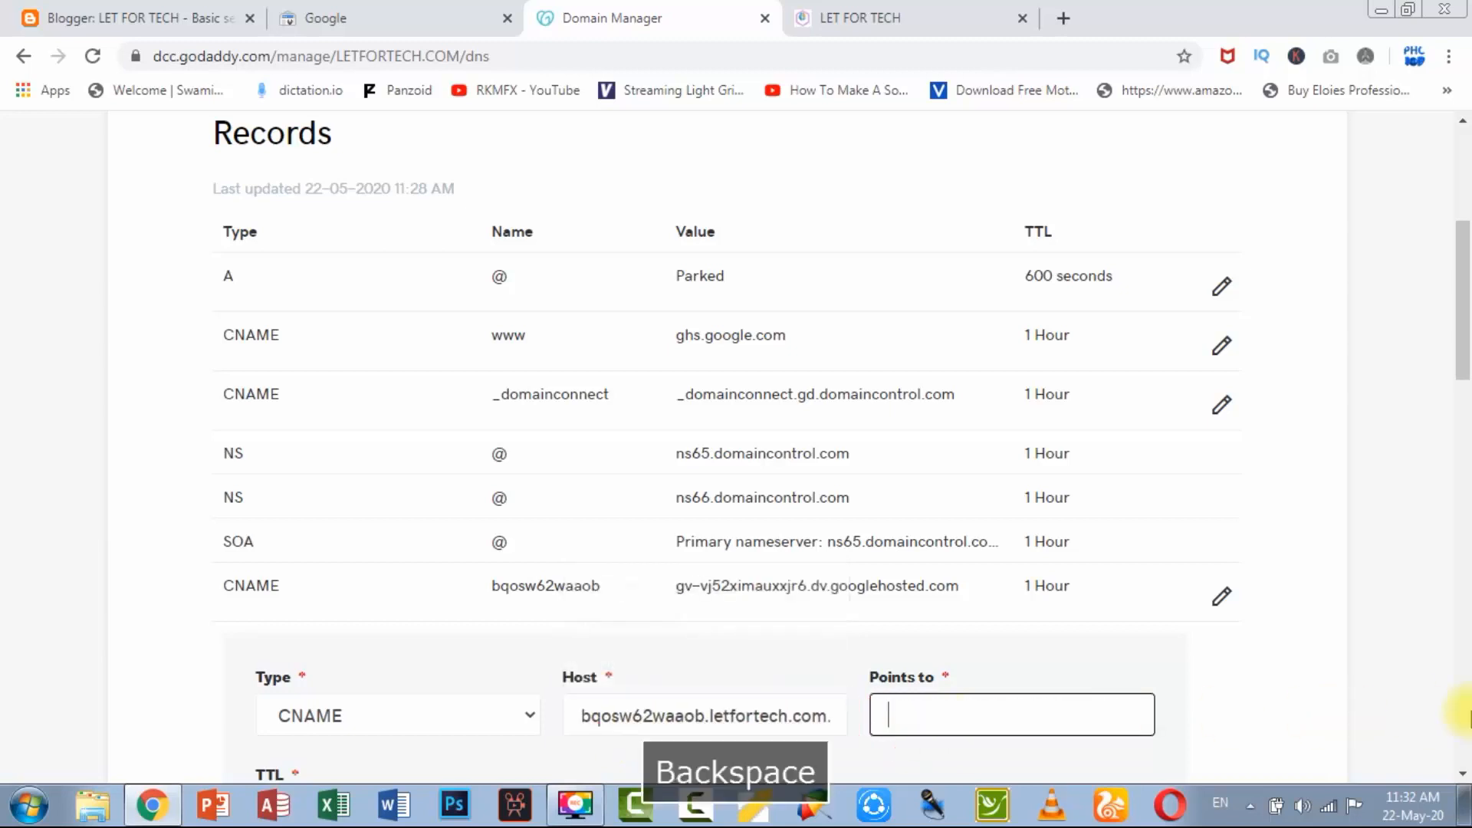
left_click(368, 17)
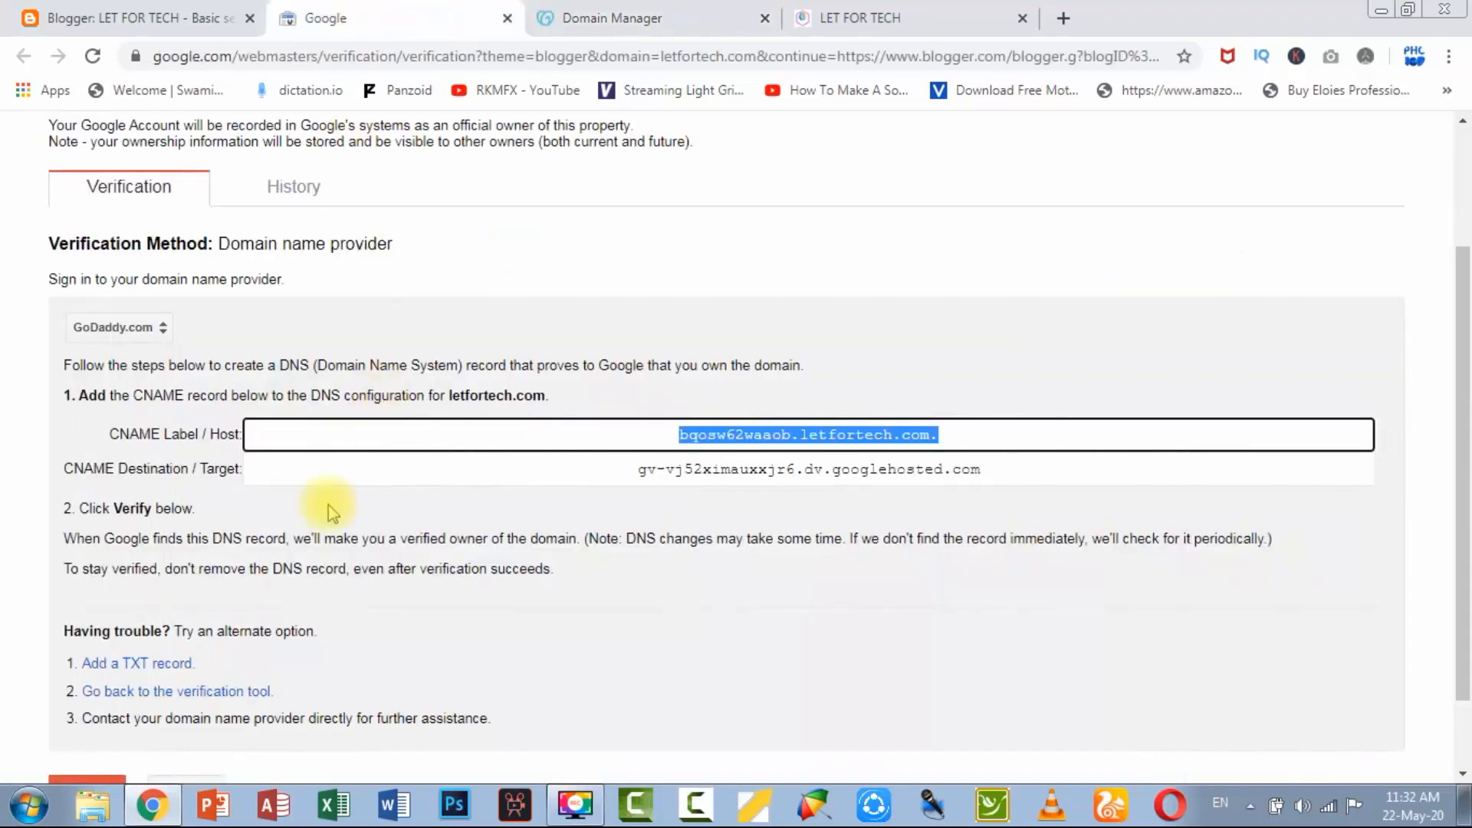
left_click_drag(634, 471, 1149, 472)
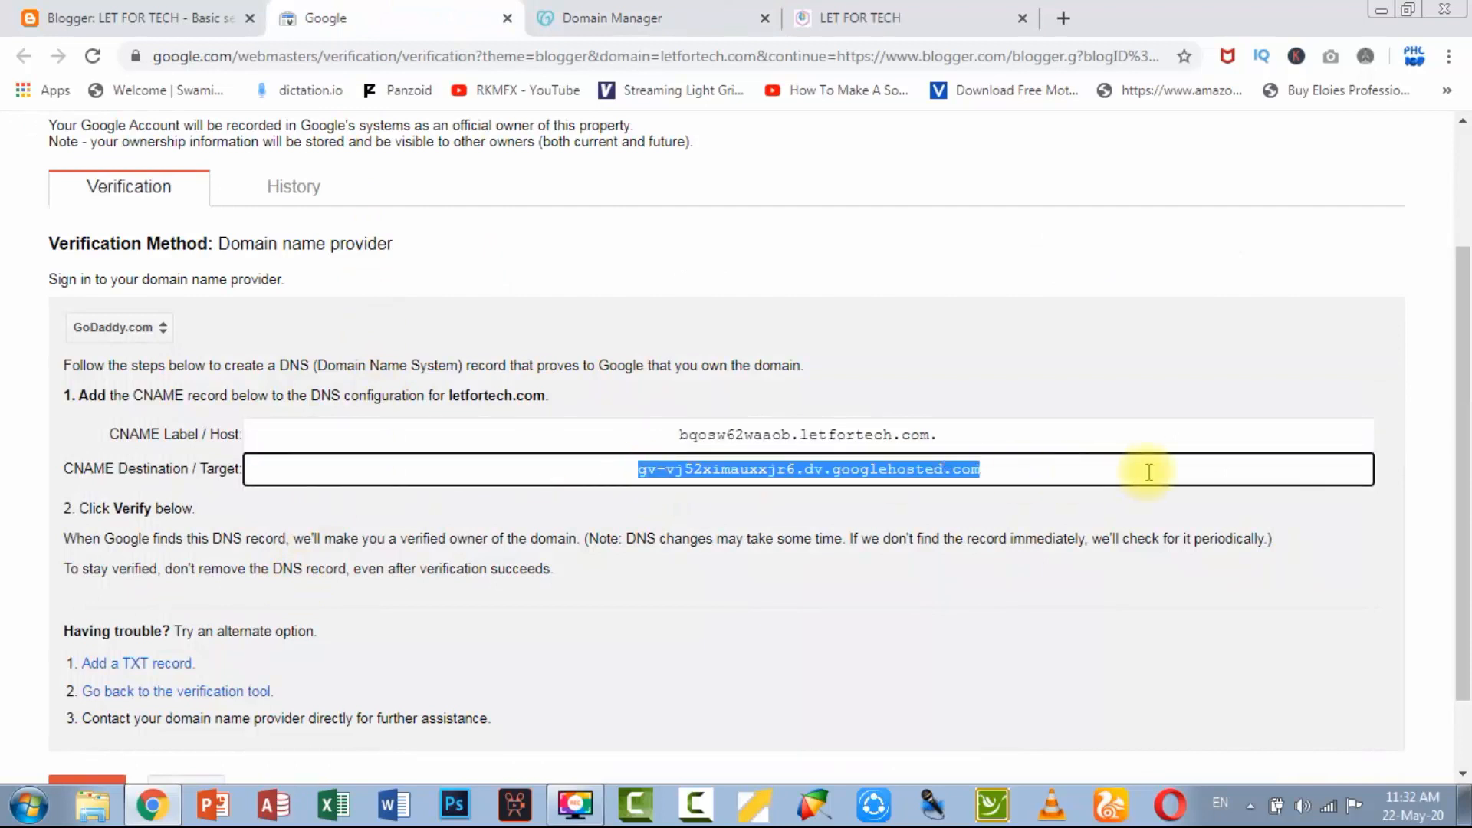
key("ctrl+c")
left_click(613, 17)
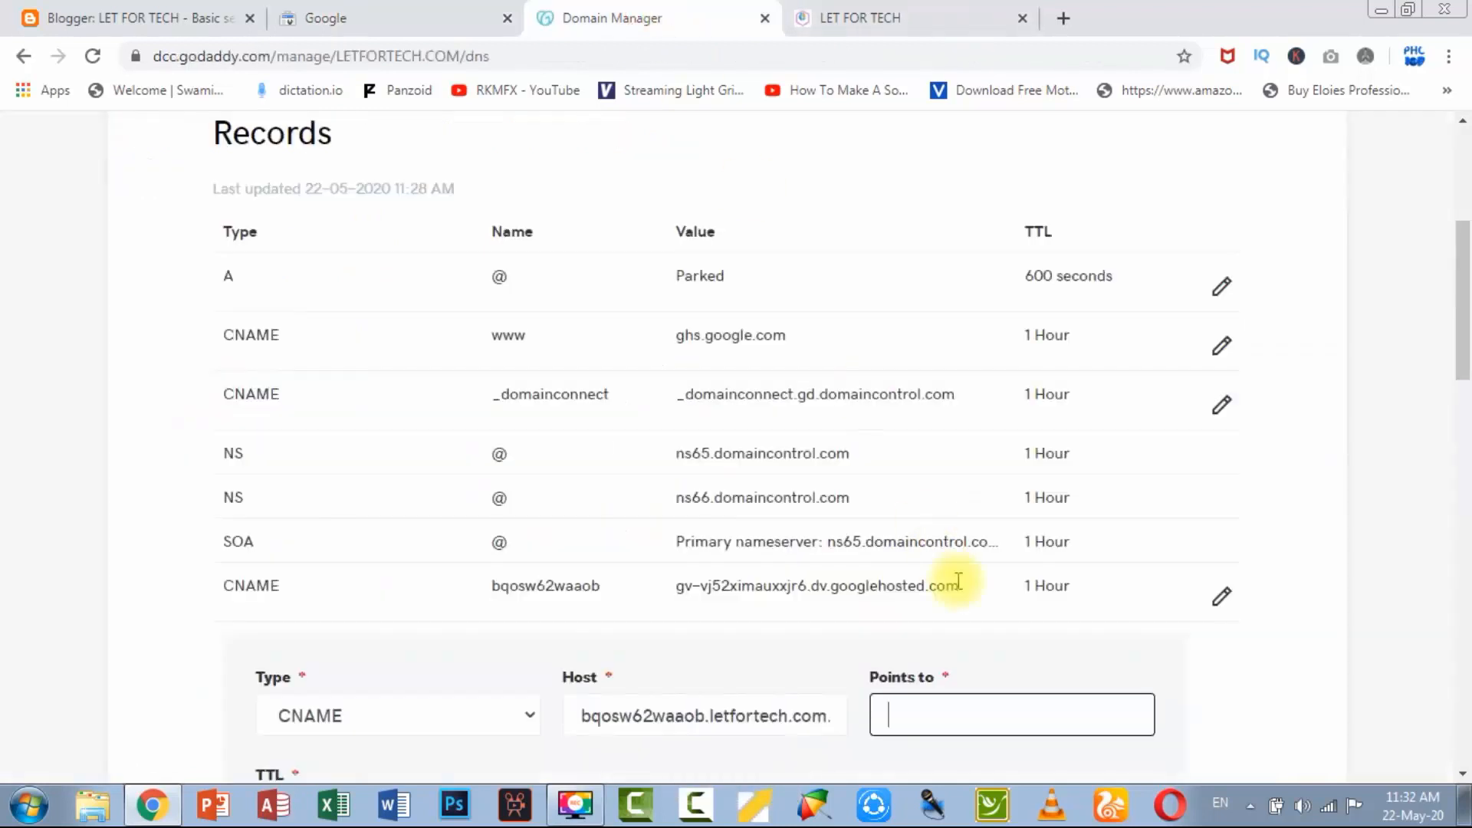
left_click(936, 720)
key("ctrl+v")
Step: Try repeatedly to save the new CNAME record with a TTL of 1 Hour
scroll(1463, 337, "down", 3)
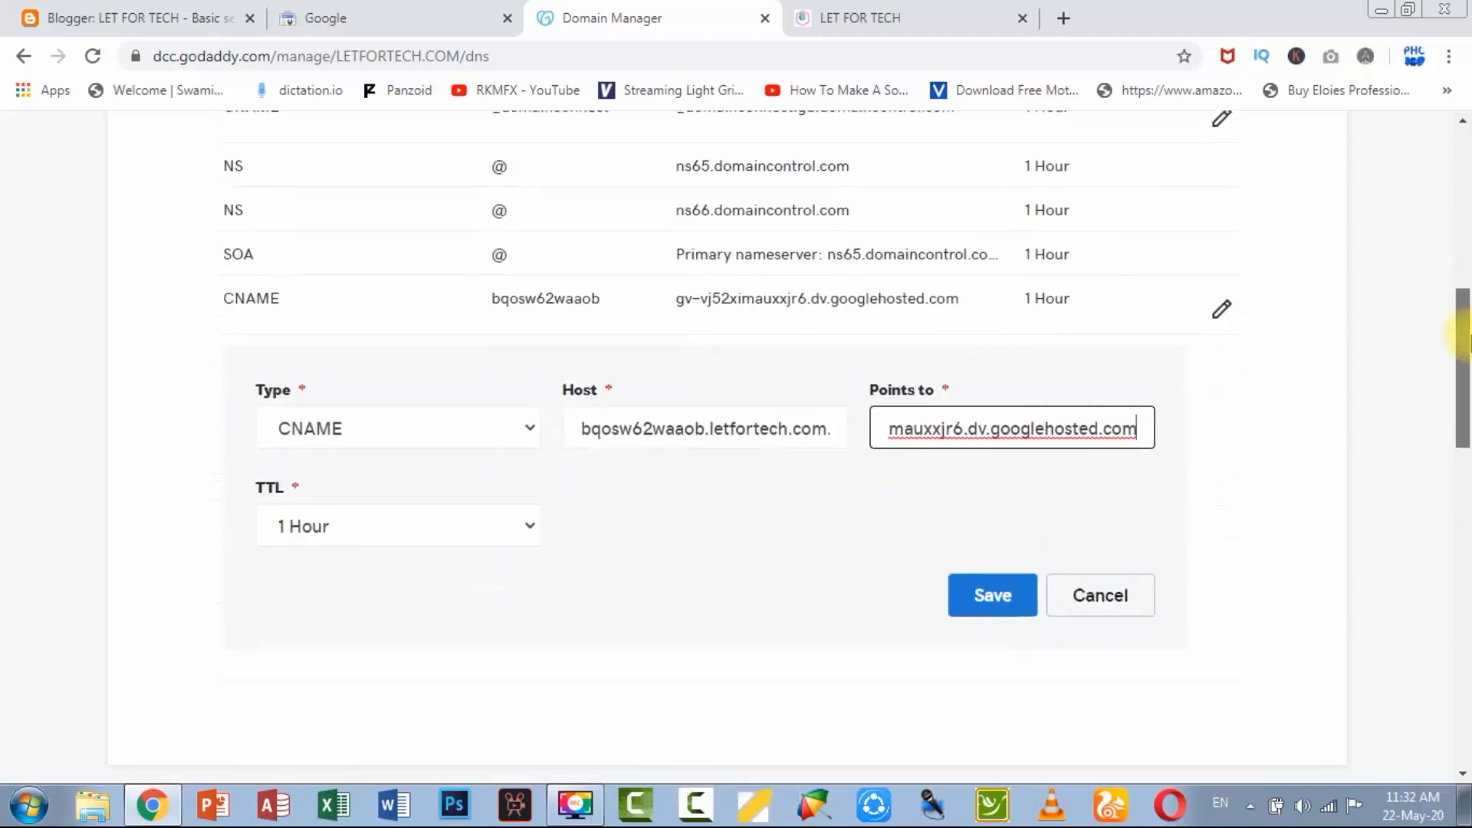
left_click(989, 592)
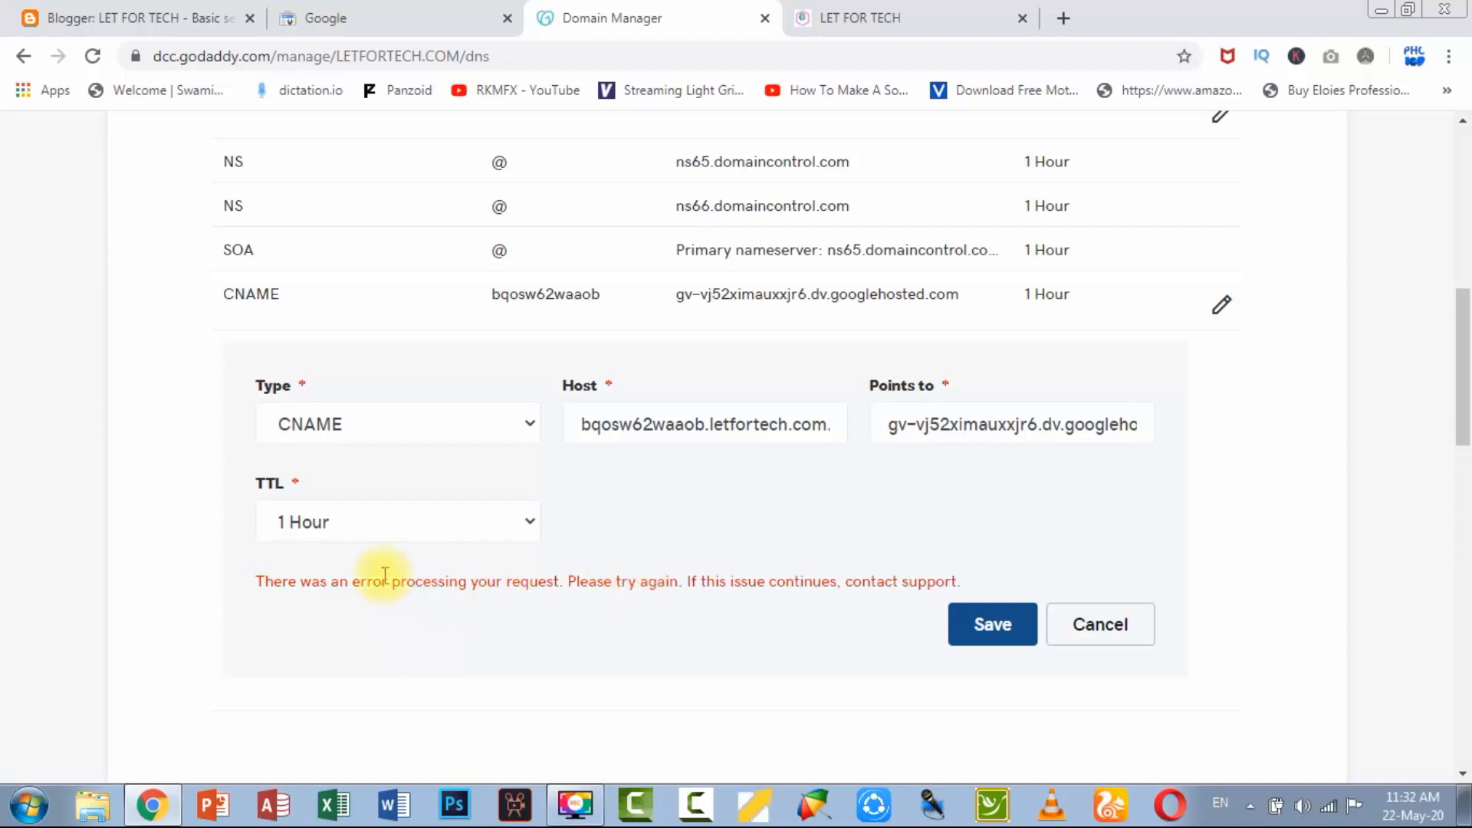
left_click_drag(263, 581, 1457, 506)
left_click(1255, 509)
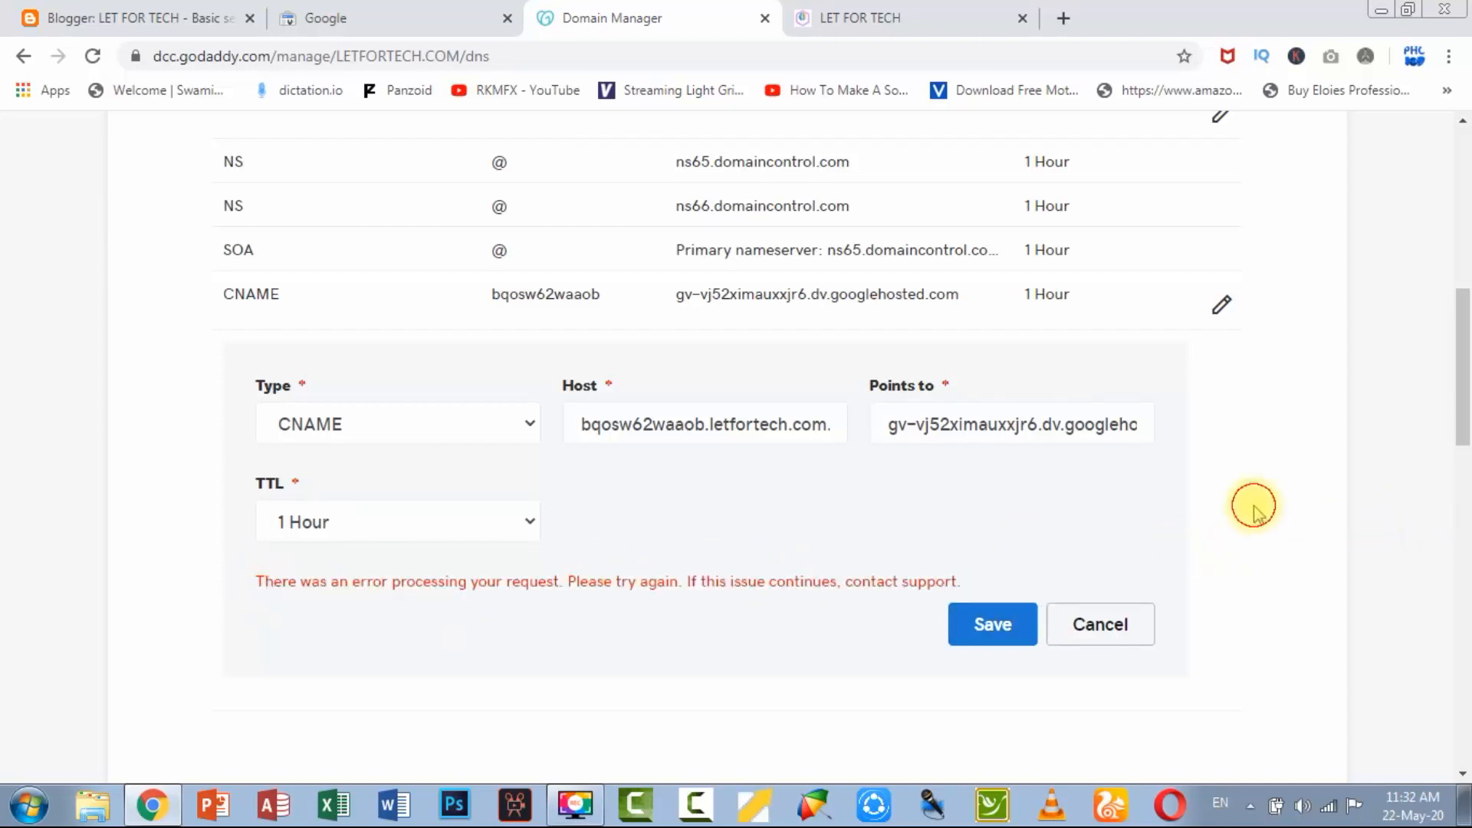
left_click(988, 629)
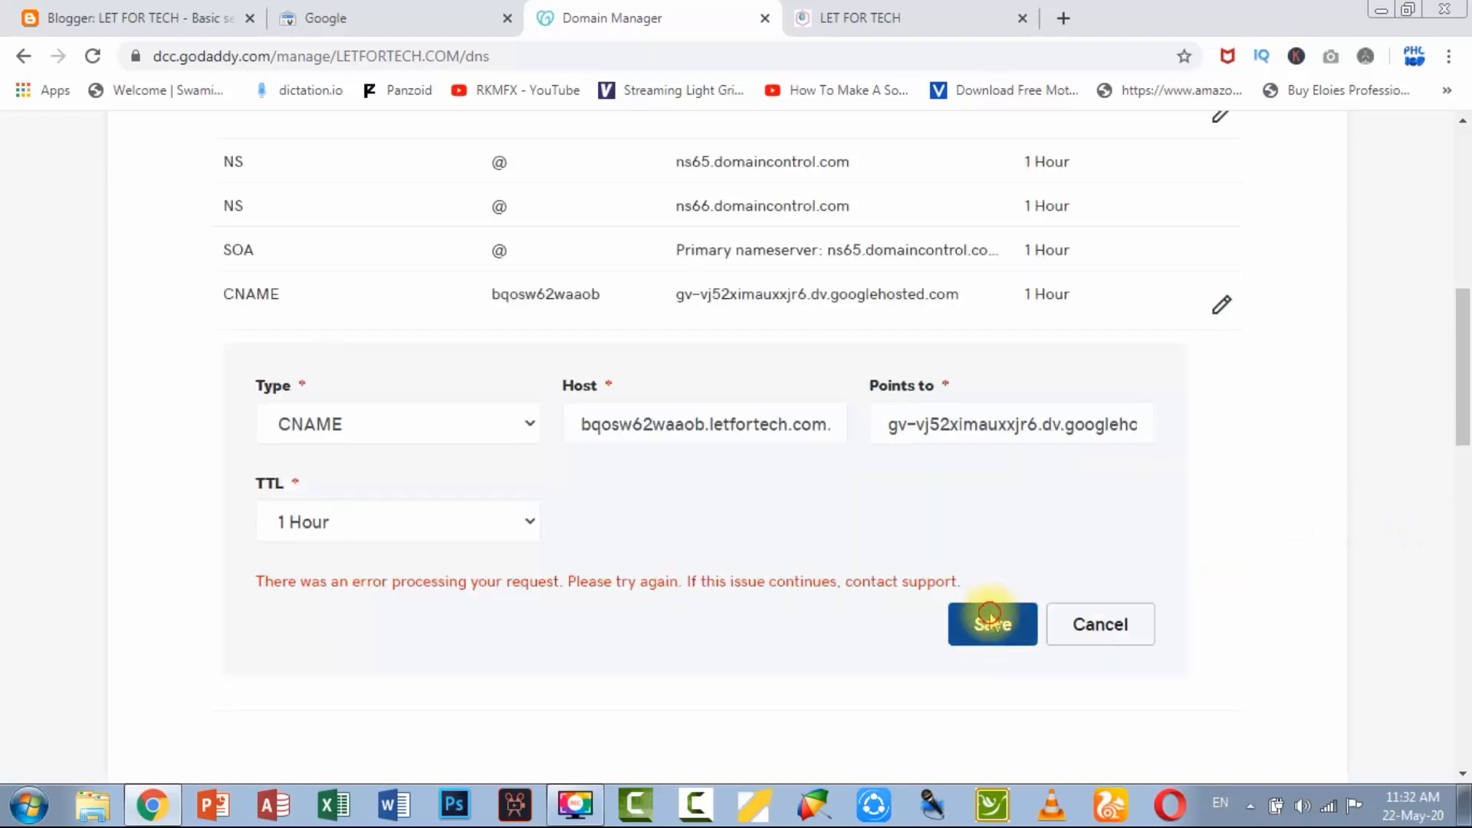
left_click(994, 610)
left_click(994, 610)
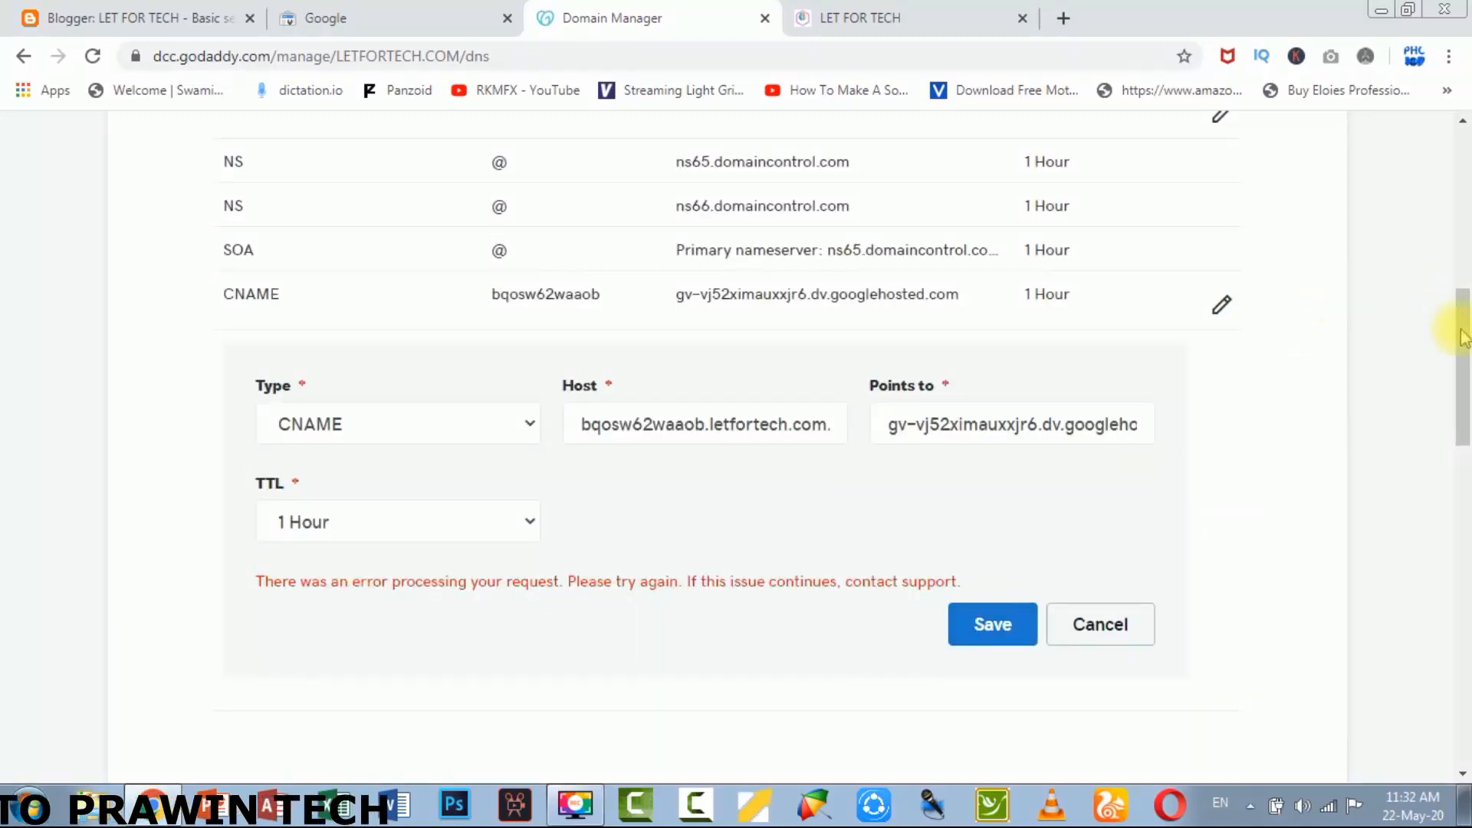
Step: Return to Google's verification page and verify ownership of letfortech.com with the CNAME record method
left_click_drag(1464, 330, 1464, 109)
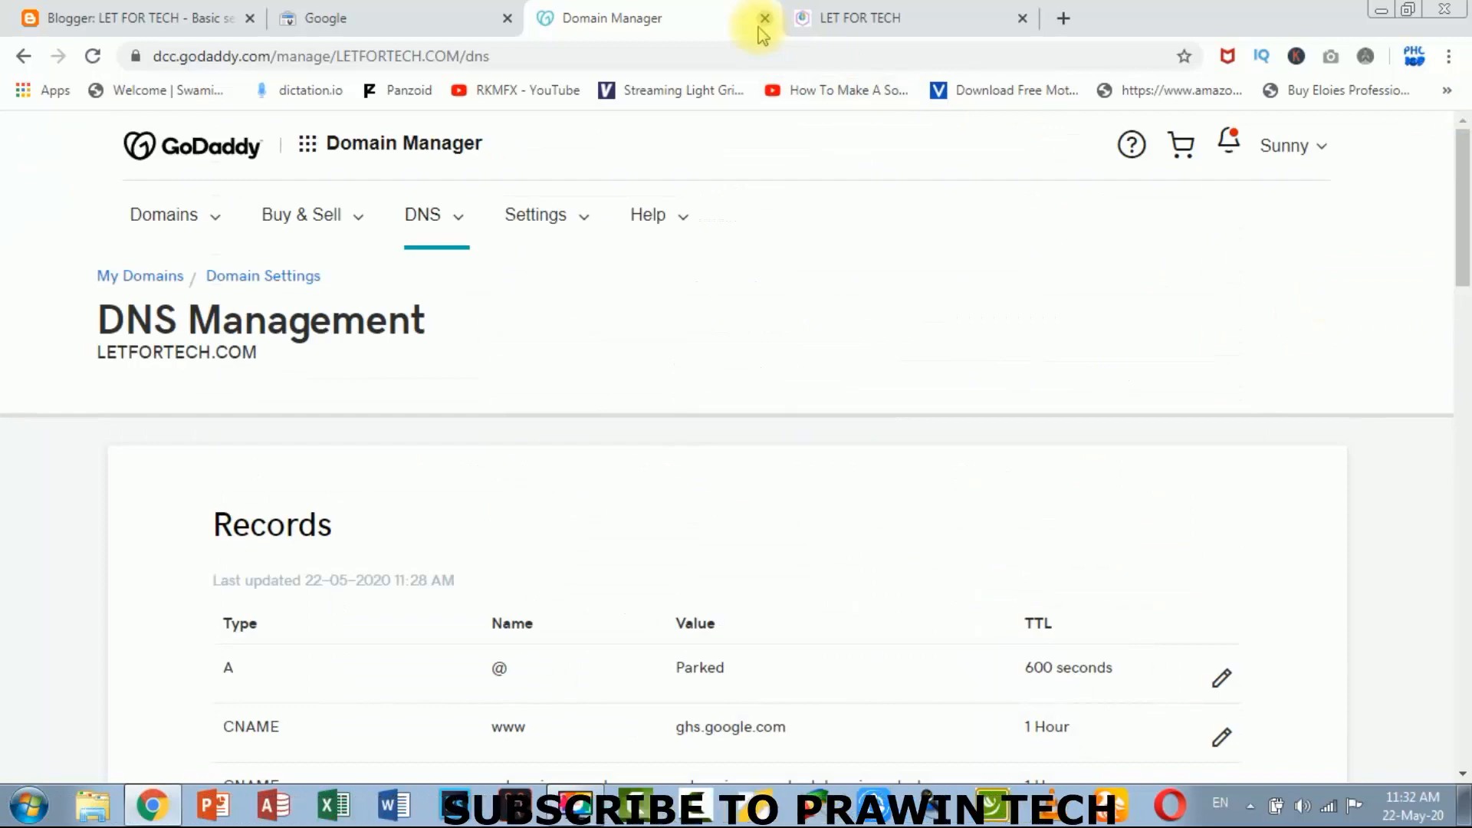
left_click(480, 12)
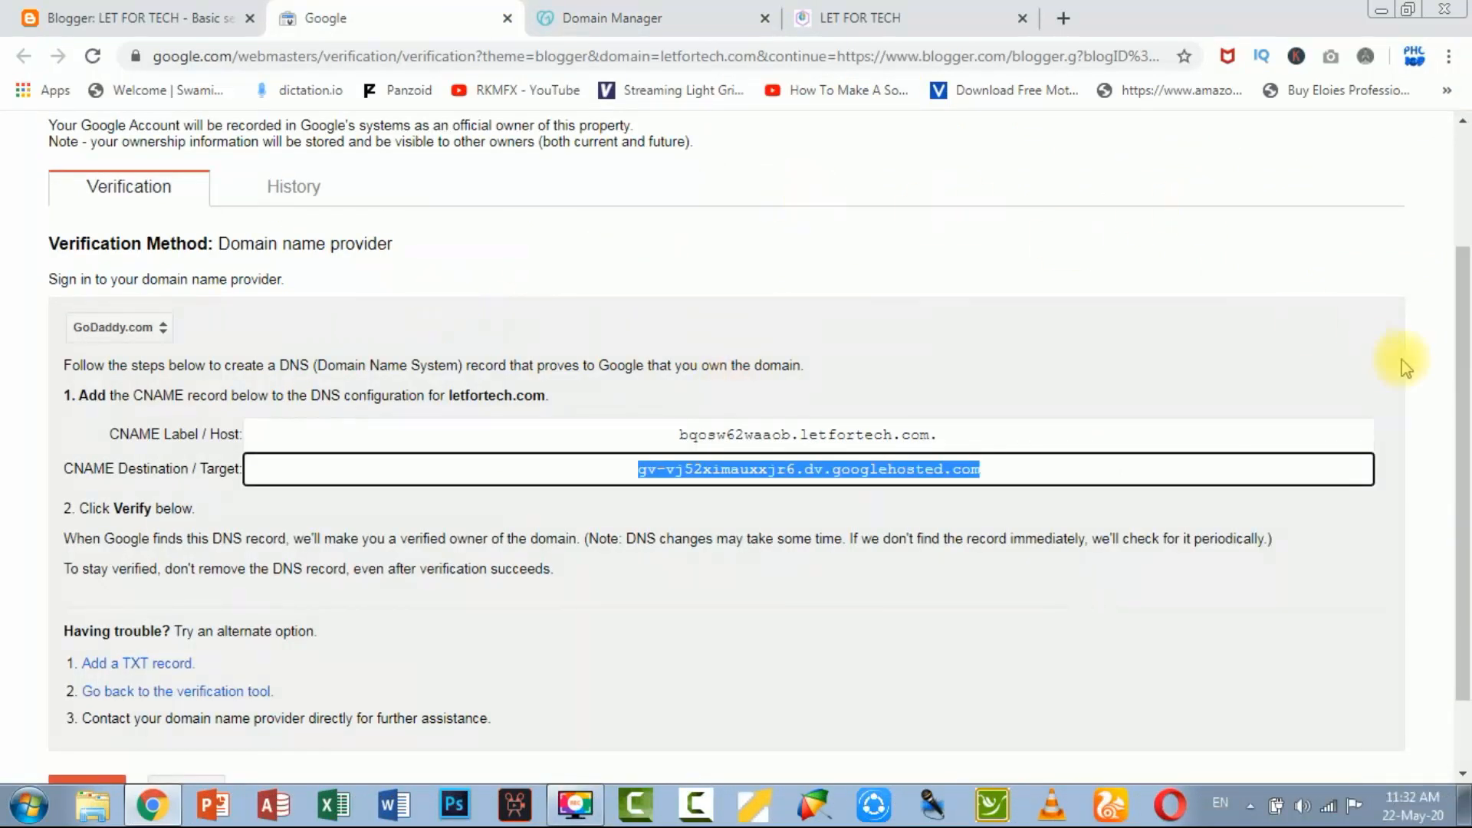
left_click_drag(1463, 402, 1460, 191)
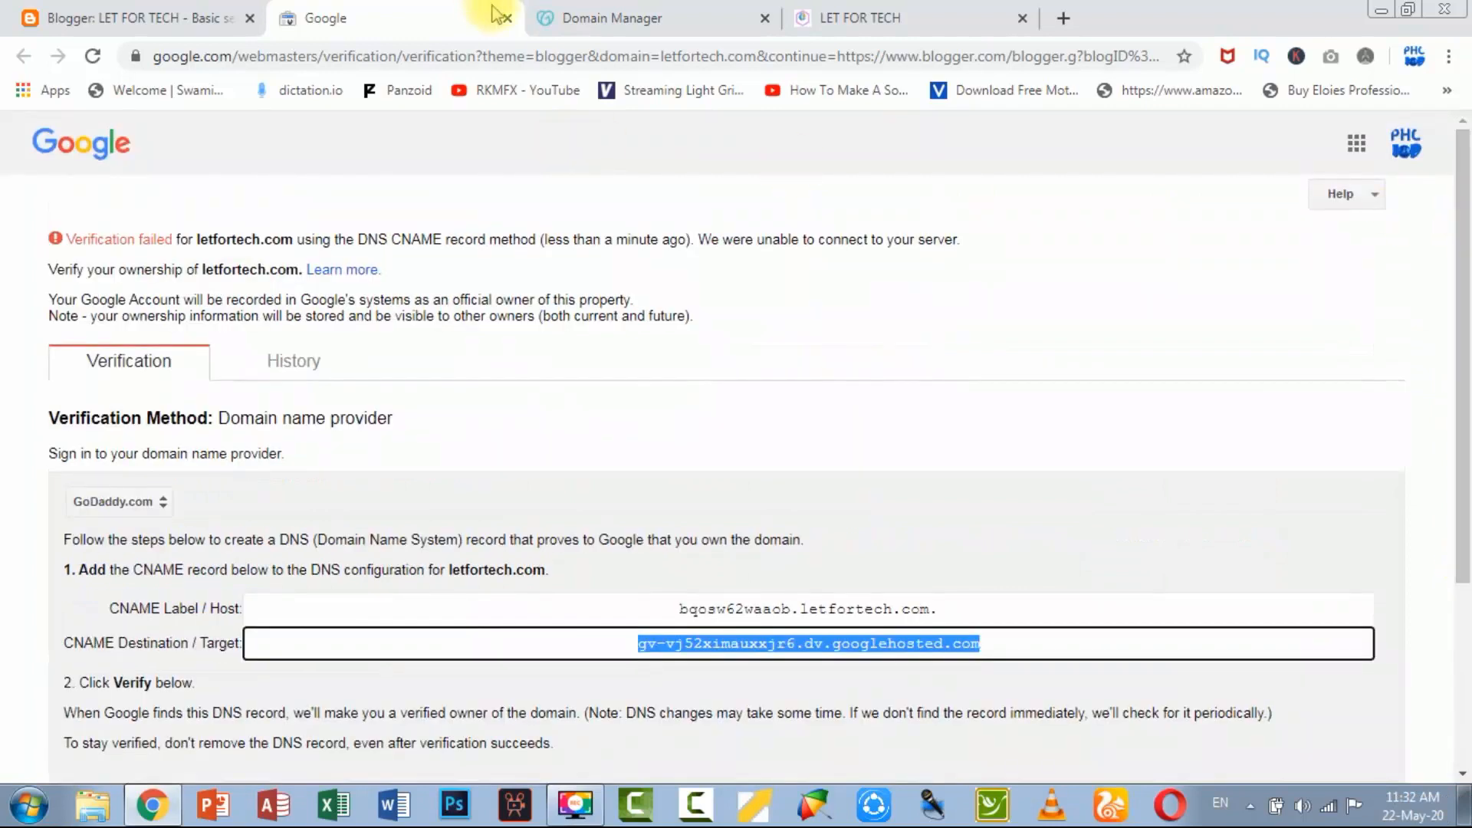
left_click_drag(1464, 383, 1464, 571)
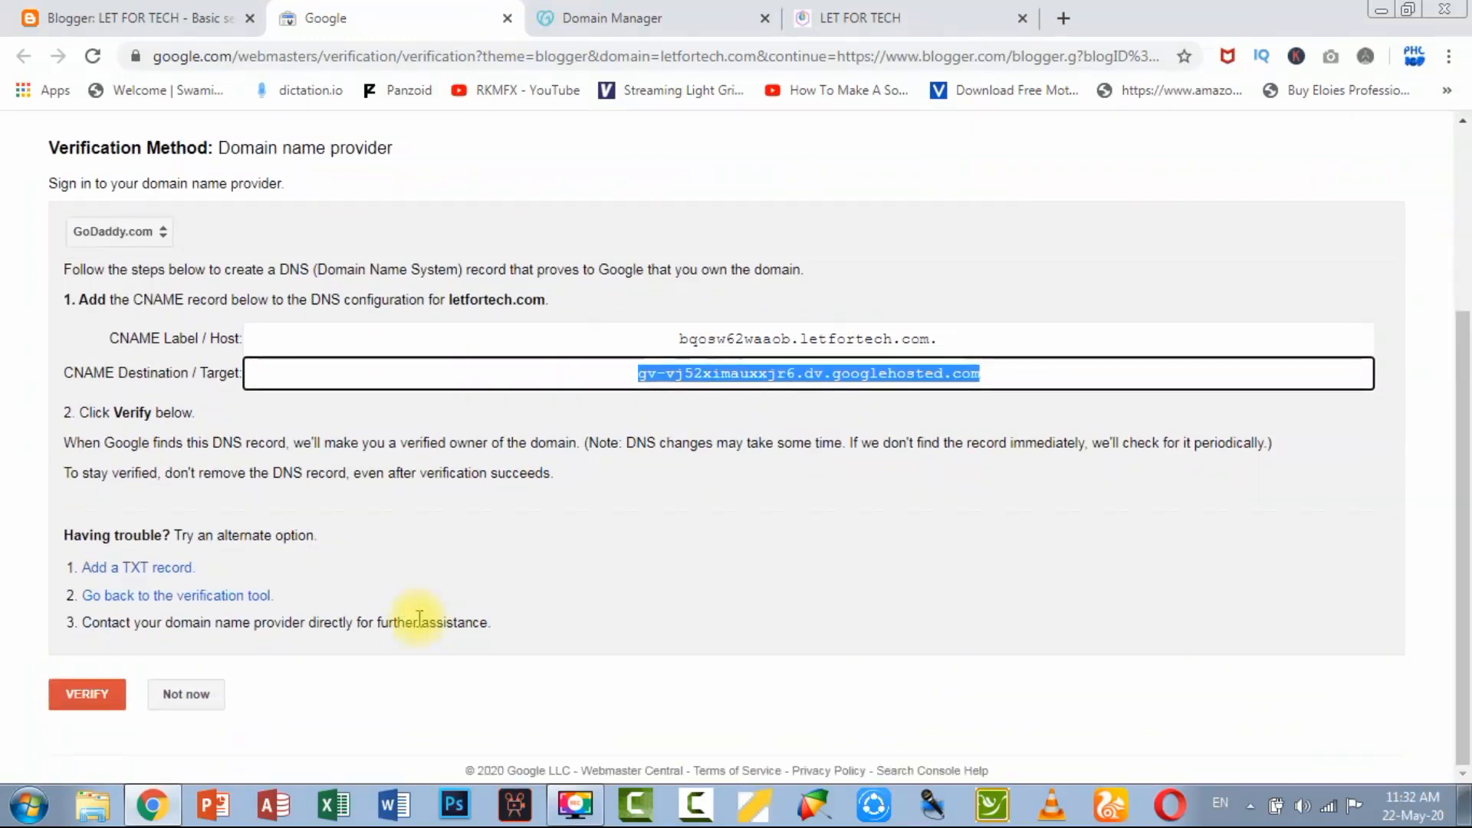
left_click(76, 694)
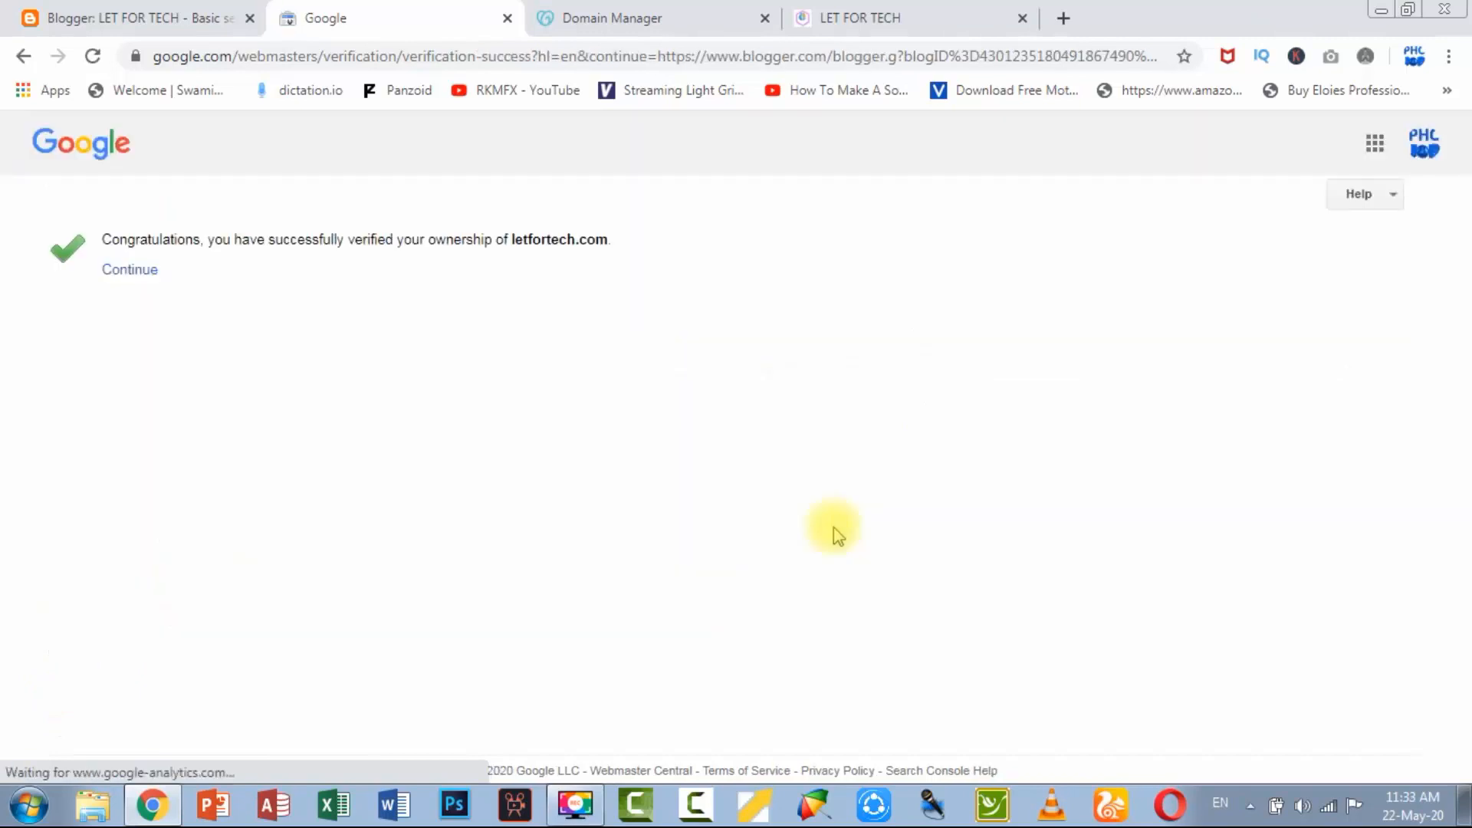
Step: Switch back to GoDaddy's DNS management and discard the unsaved CNAME record
left_click(673, 17)
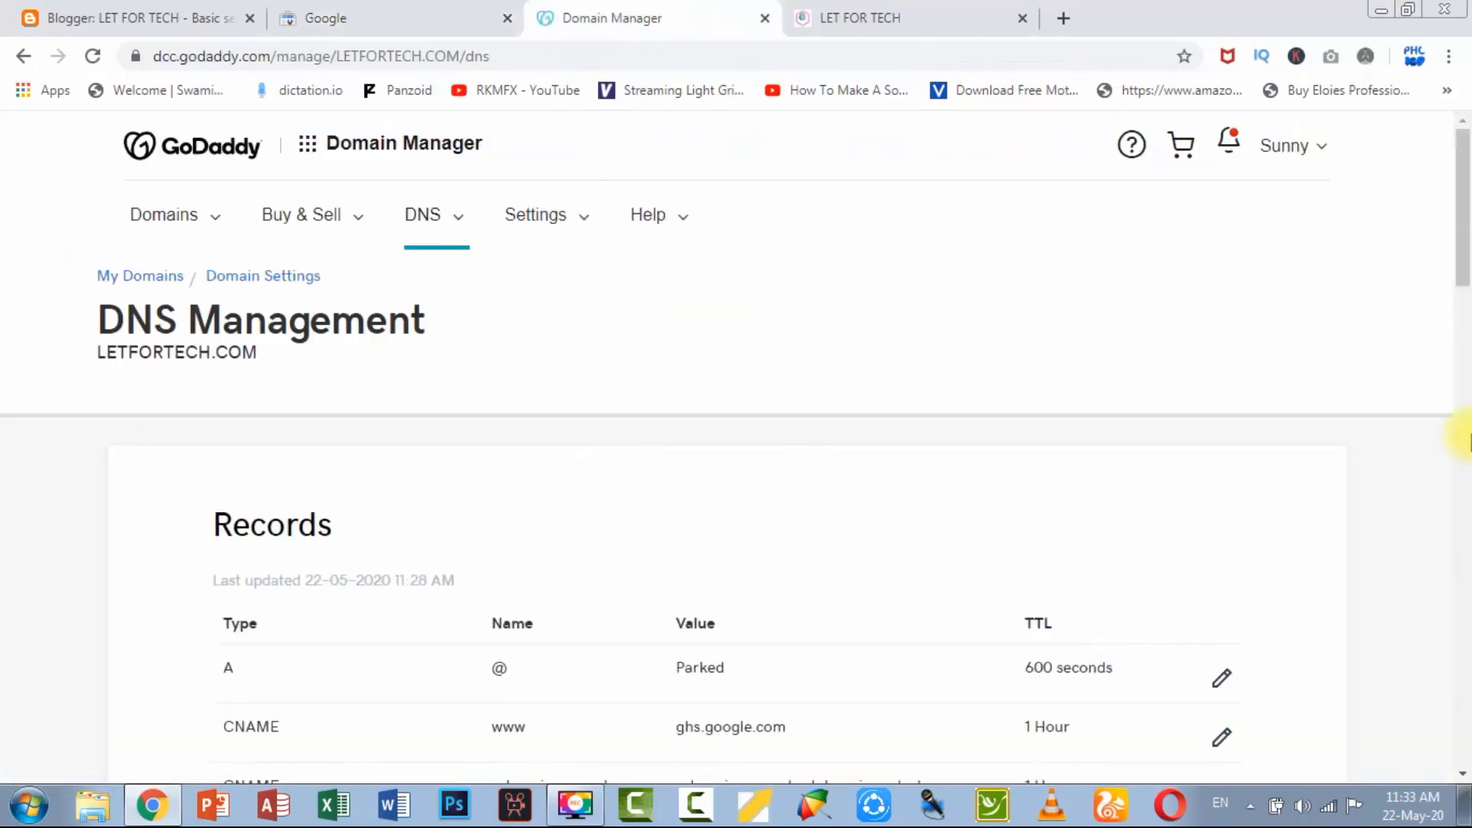
left_click_drag(1468, 223, 1464, 146)
left_click(1101, 588)
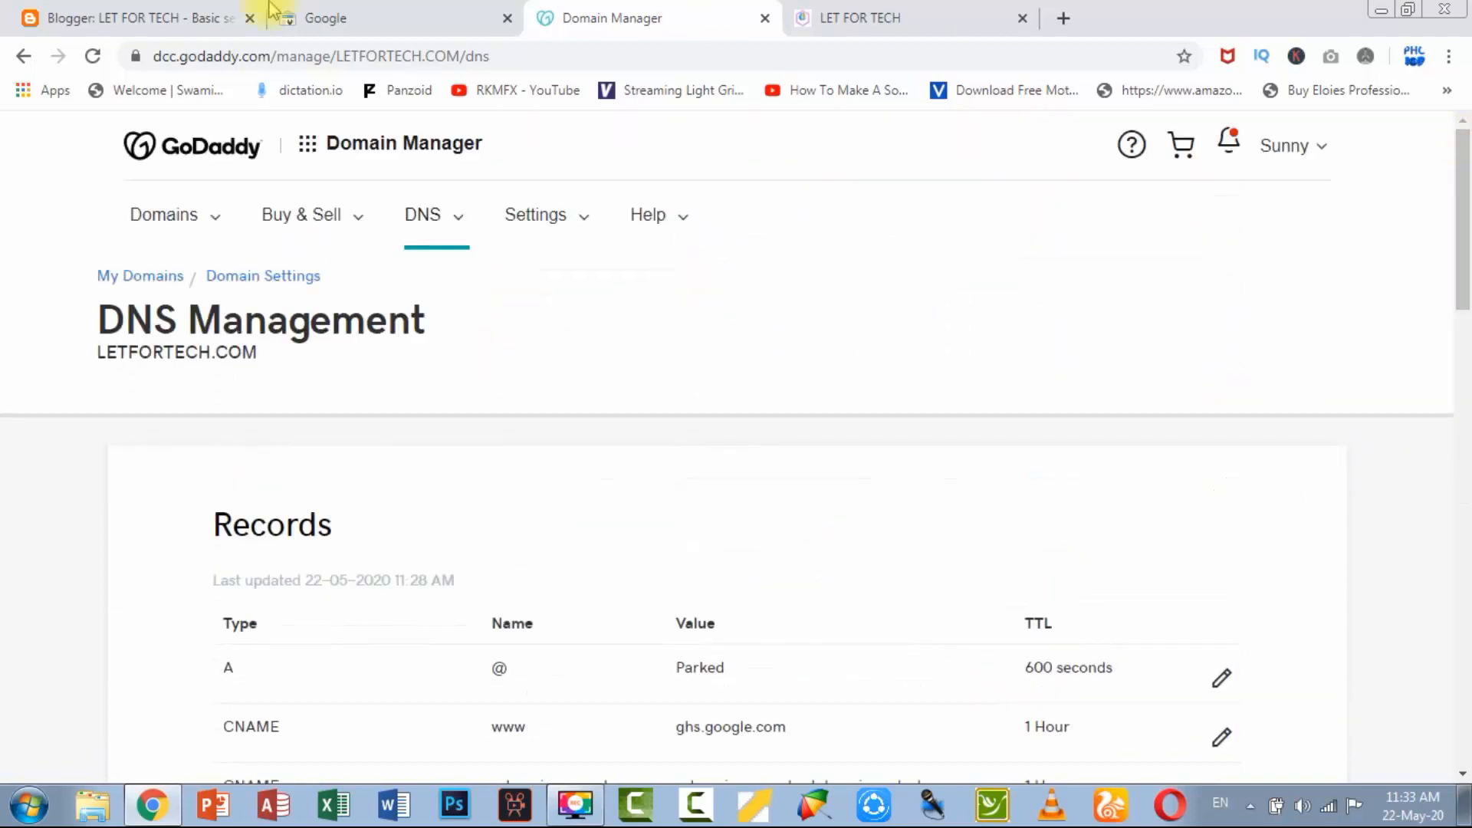
left_click(181, 9)
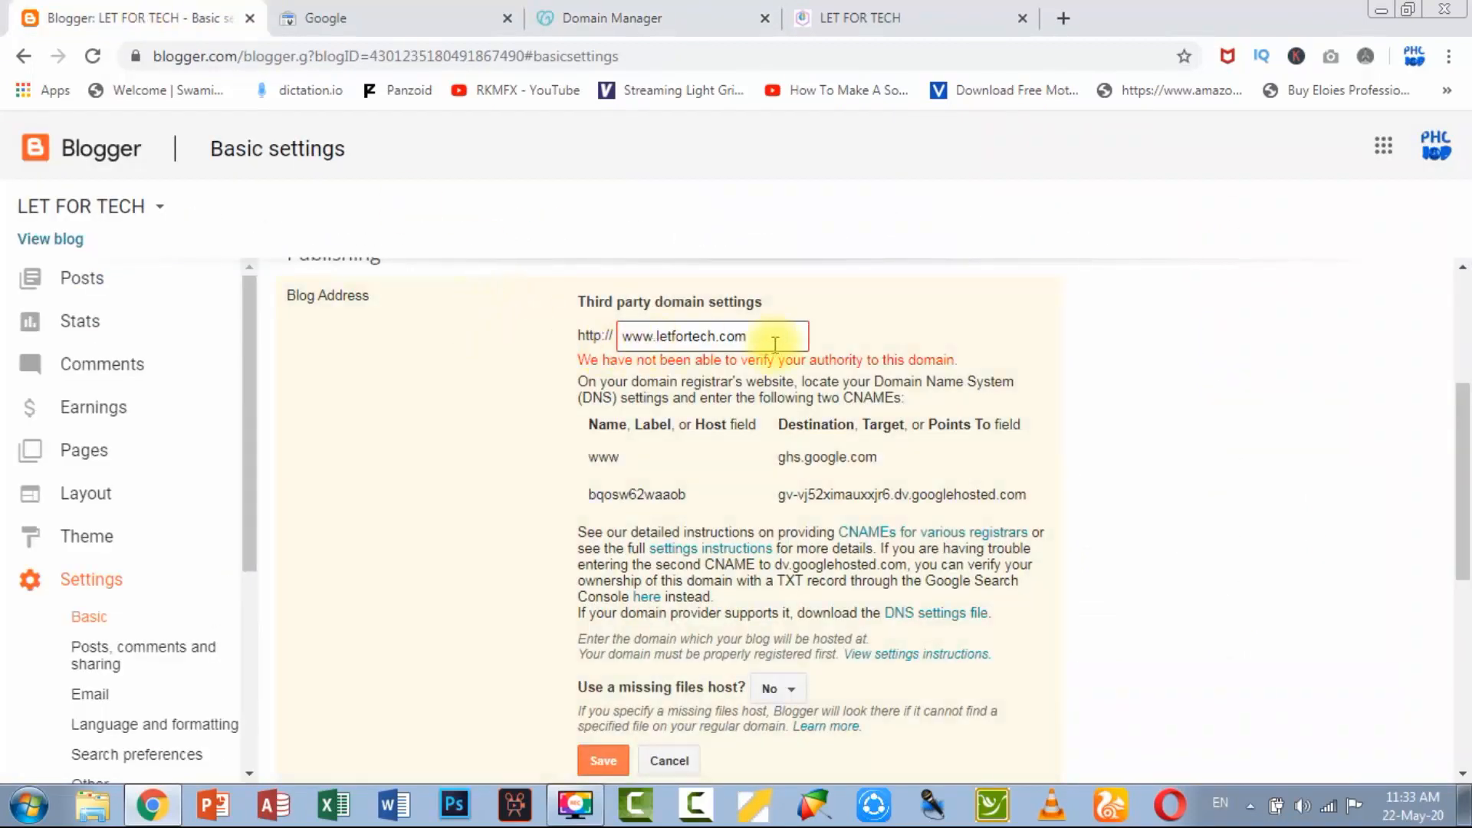
left_click_drag(774, 338, 585, 328)
key("ctrl+c")
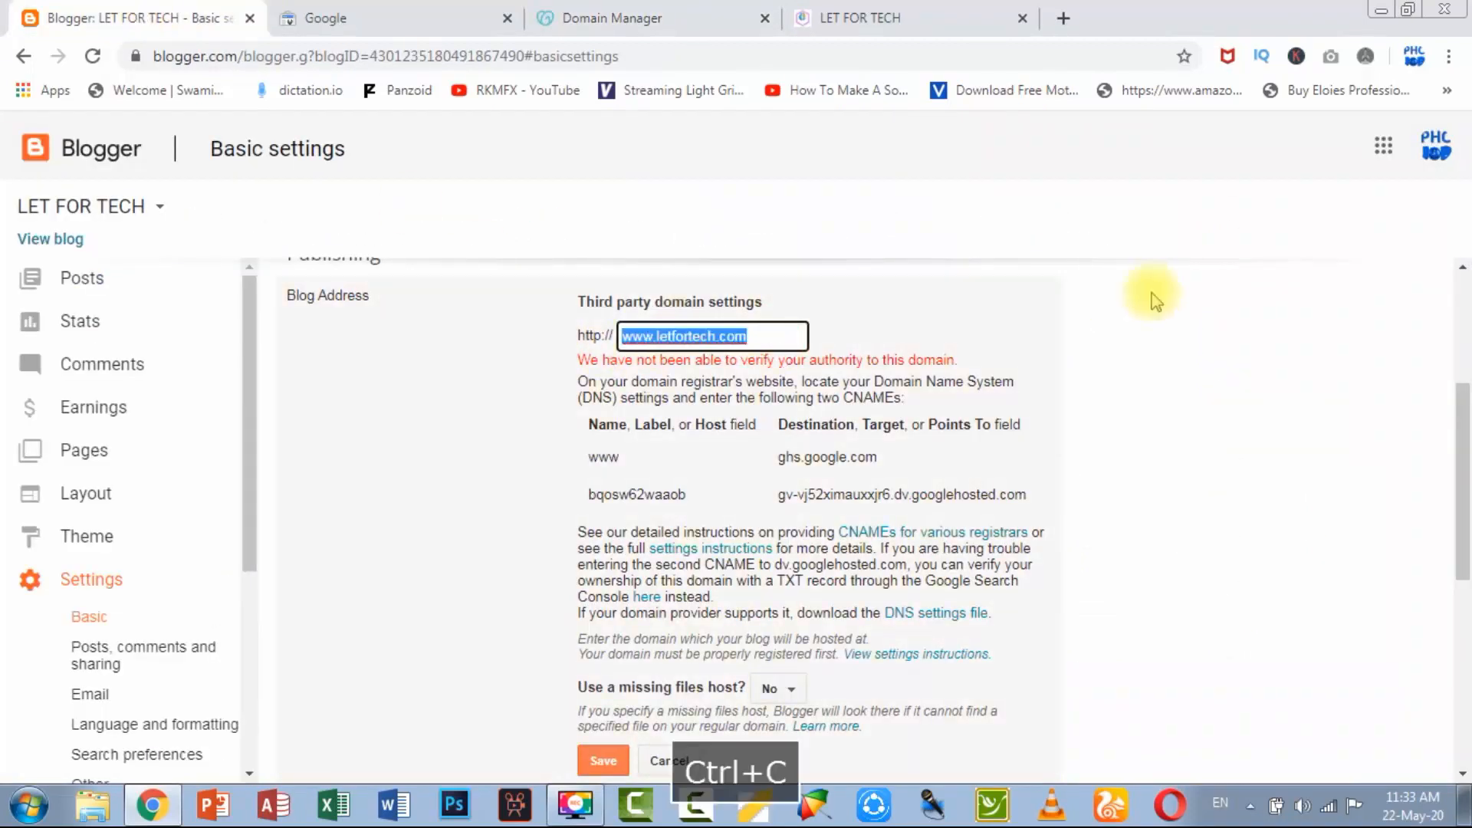
key("ctrl+t")
key("ctrl+v")
key("Return")
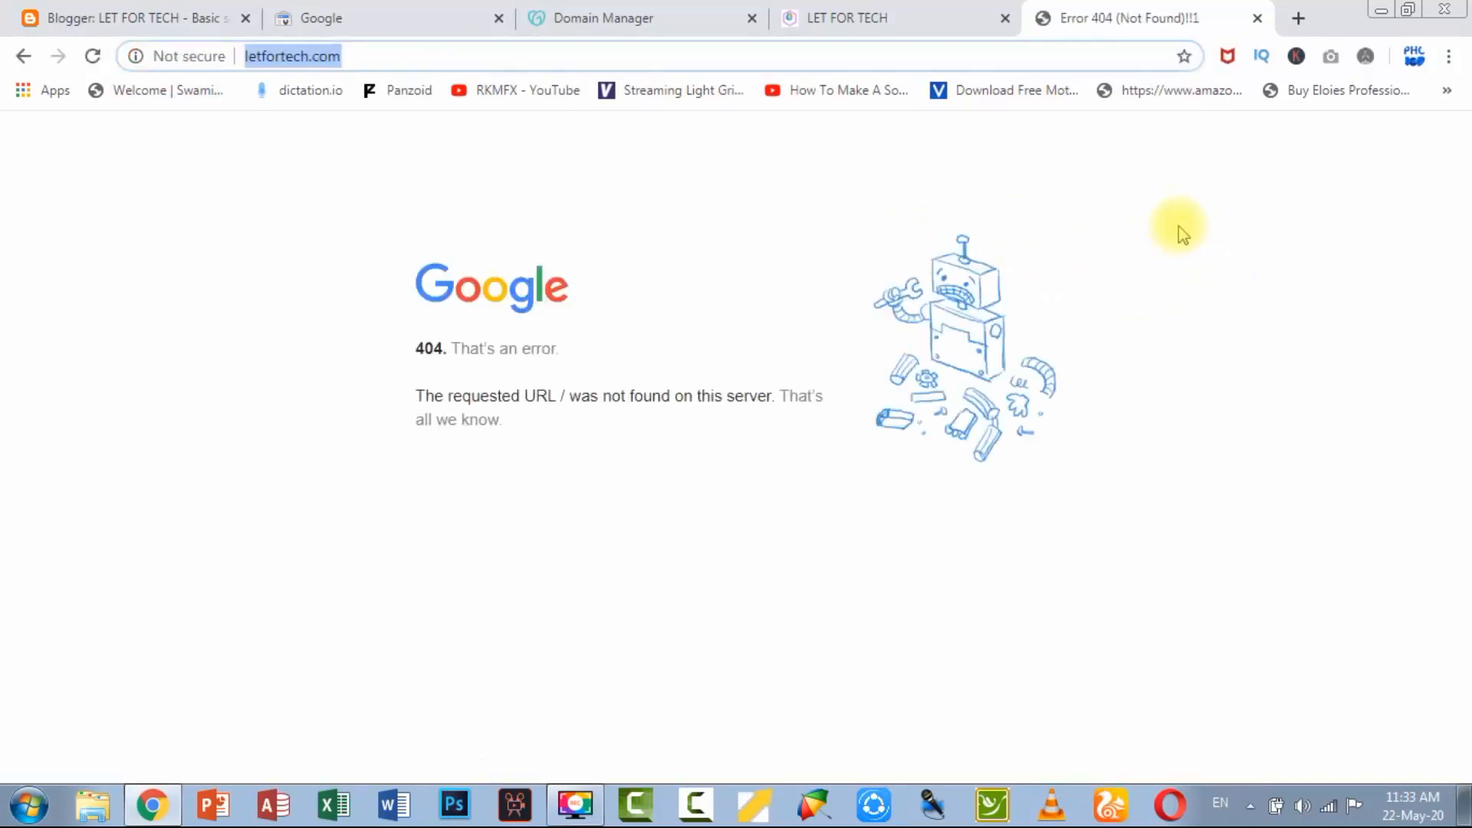
left_click(964, 60)
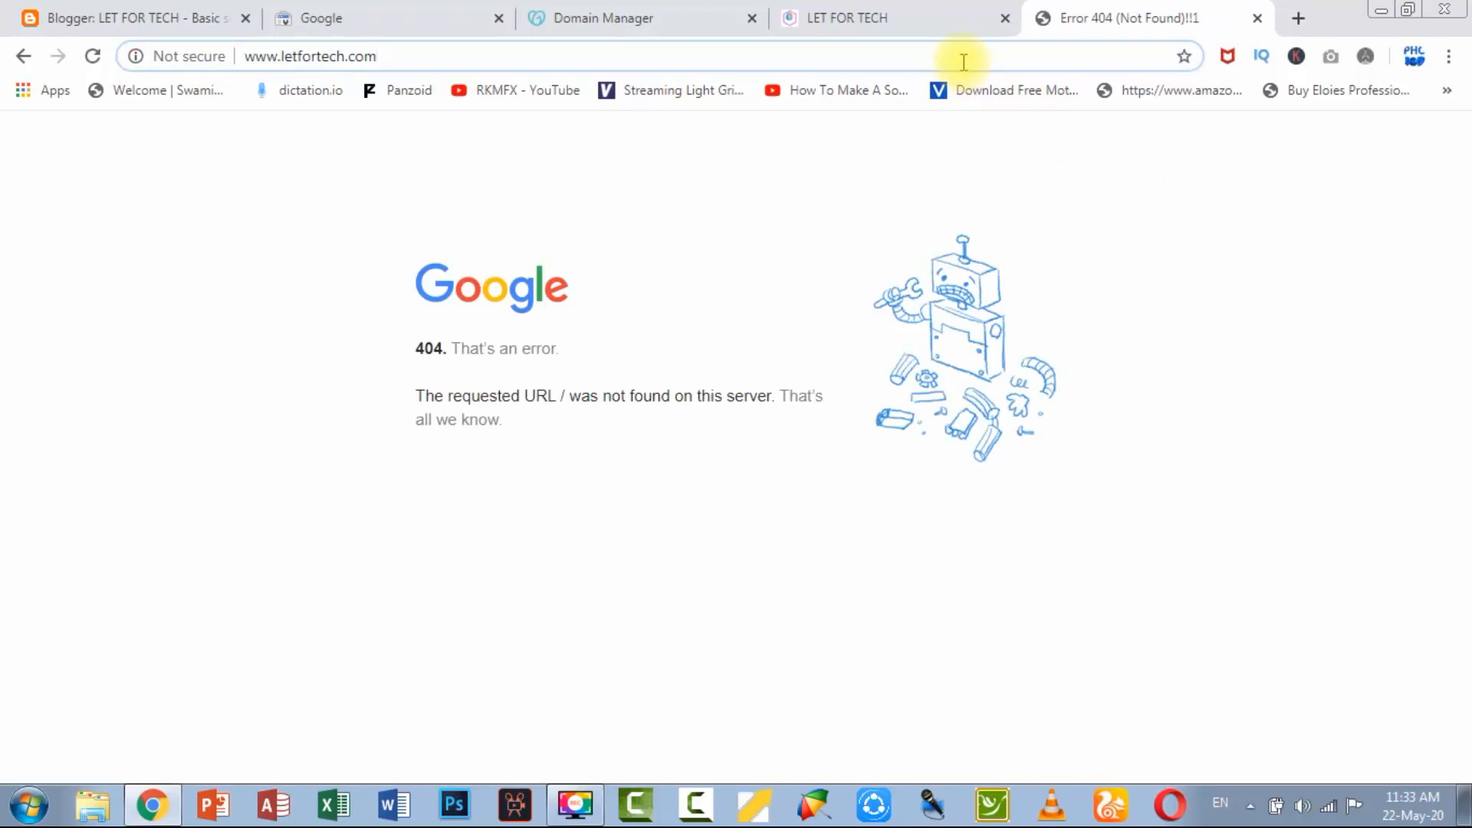
key("Return")
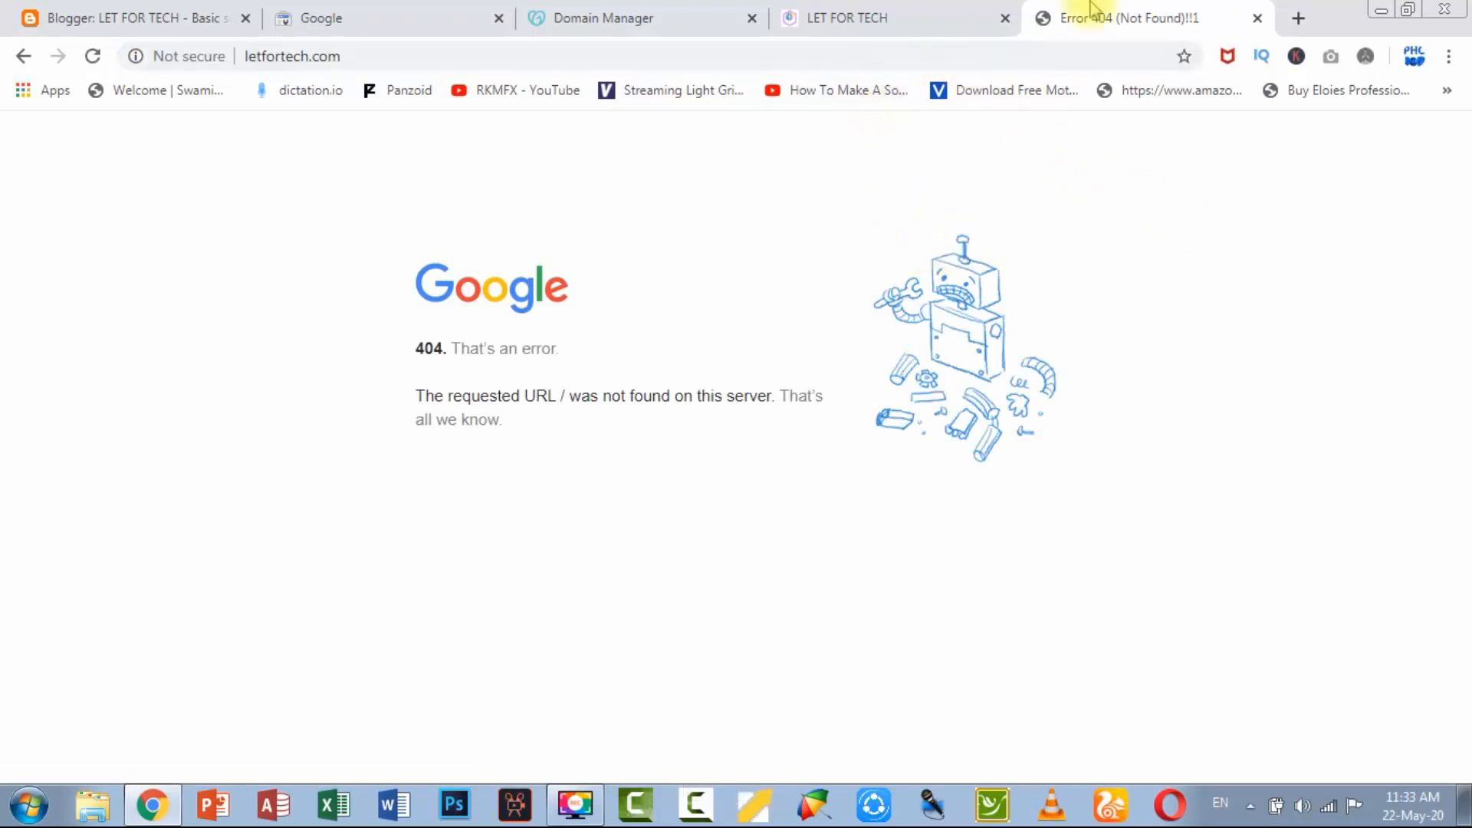
left_click(901, 9)
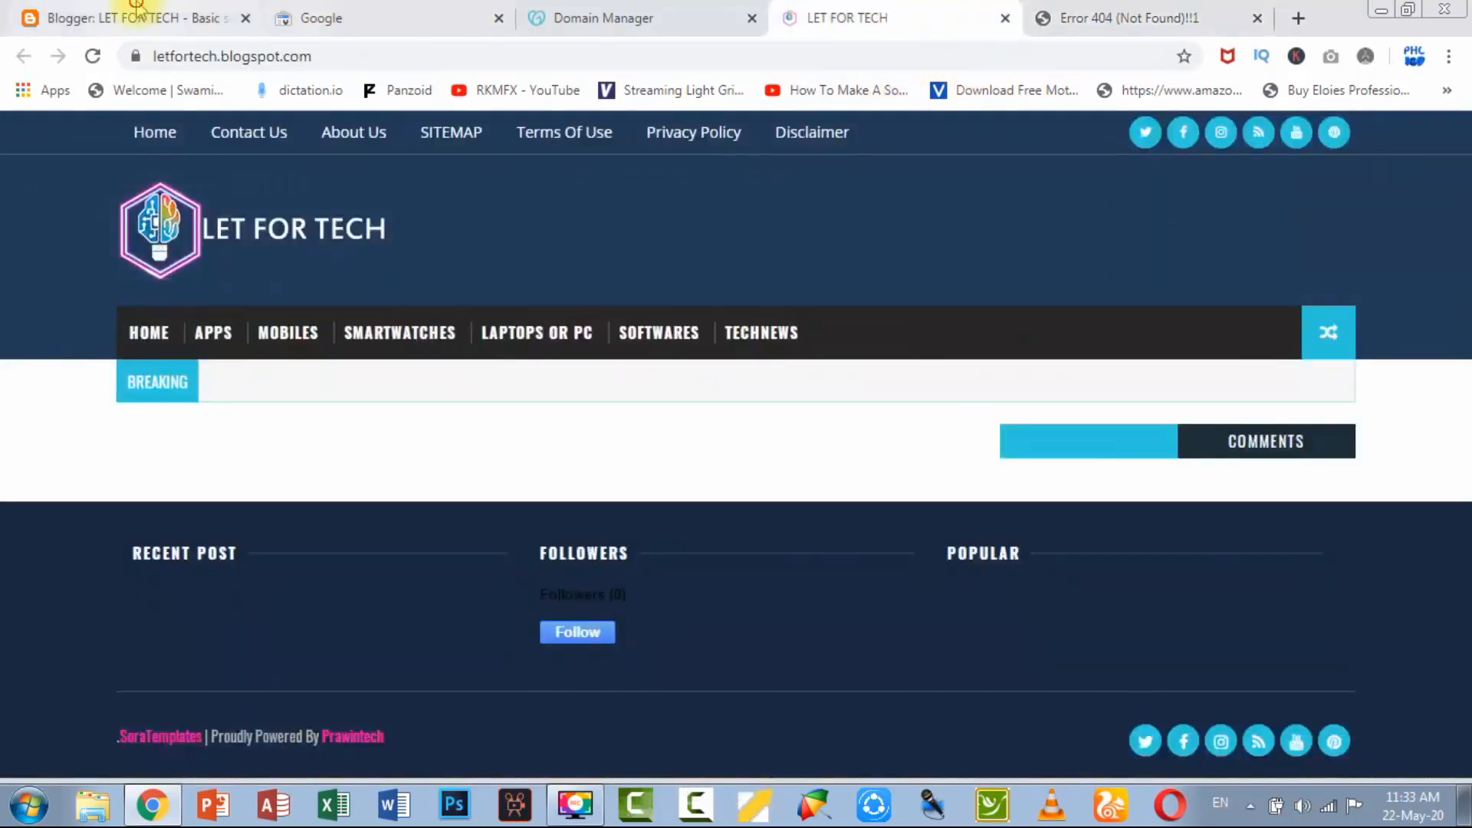
left_click(138, 17)
left_click_drag(1463, 462, 1463, 562)
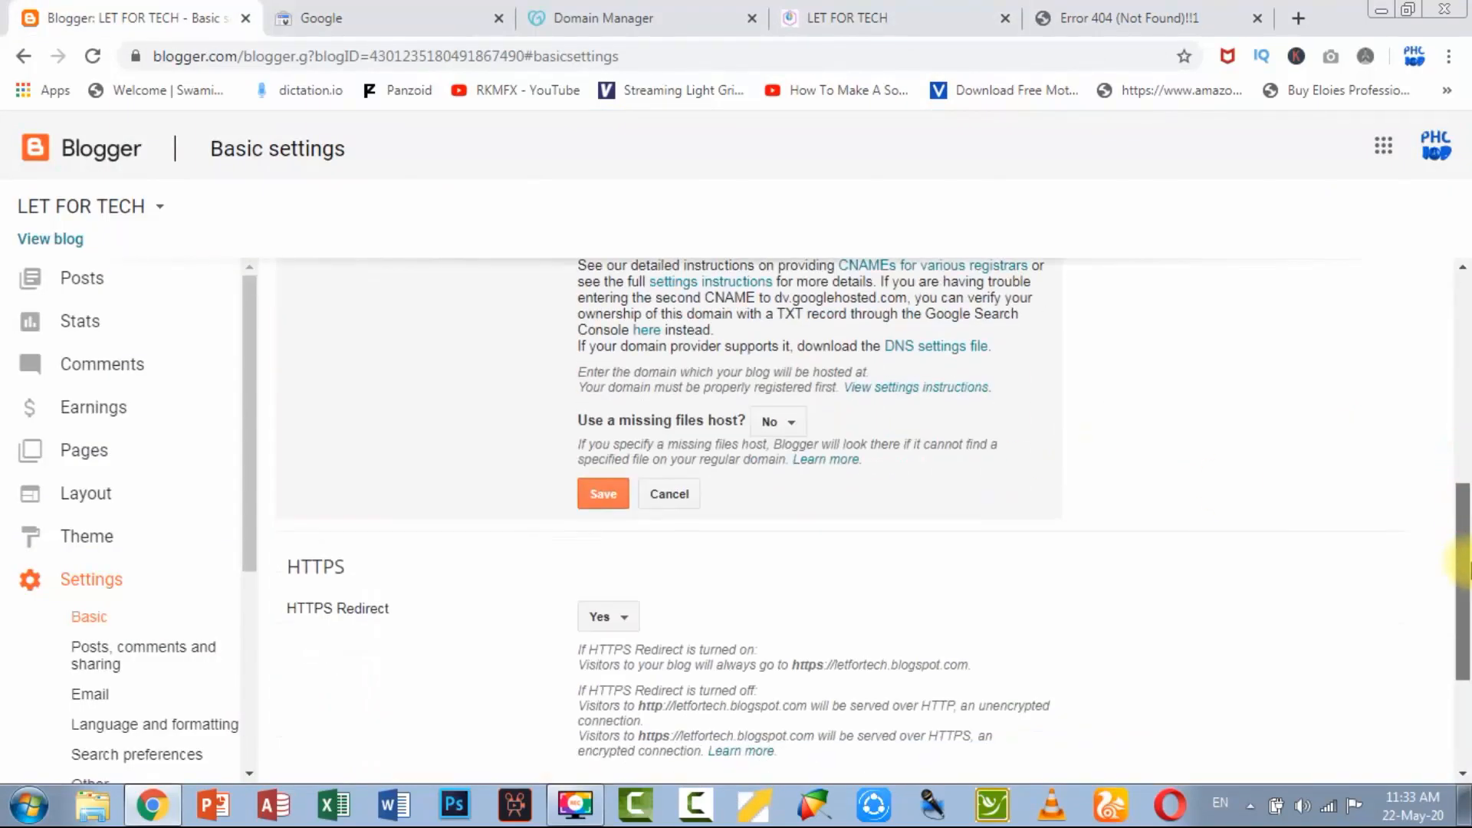
left_click(629, 500)
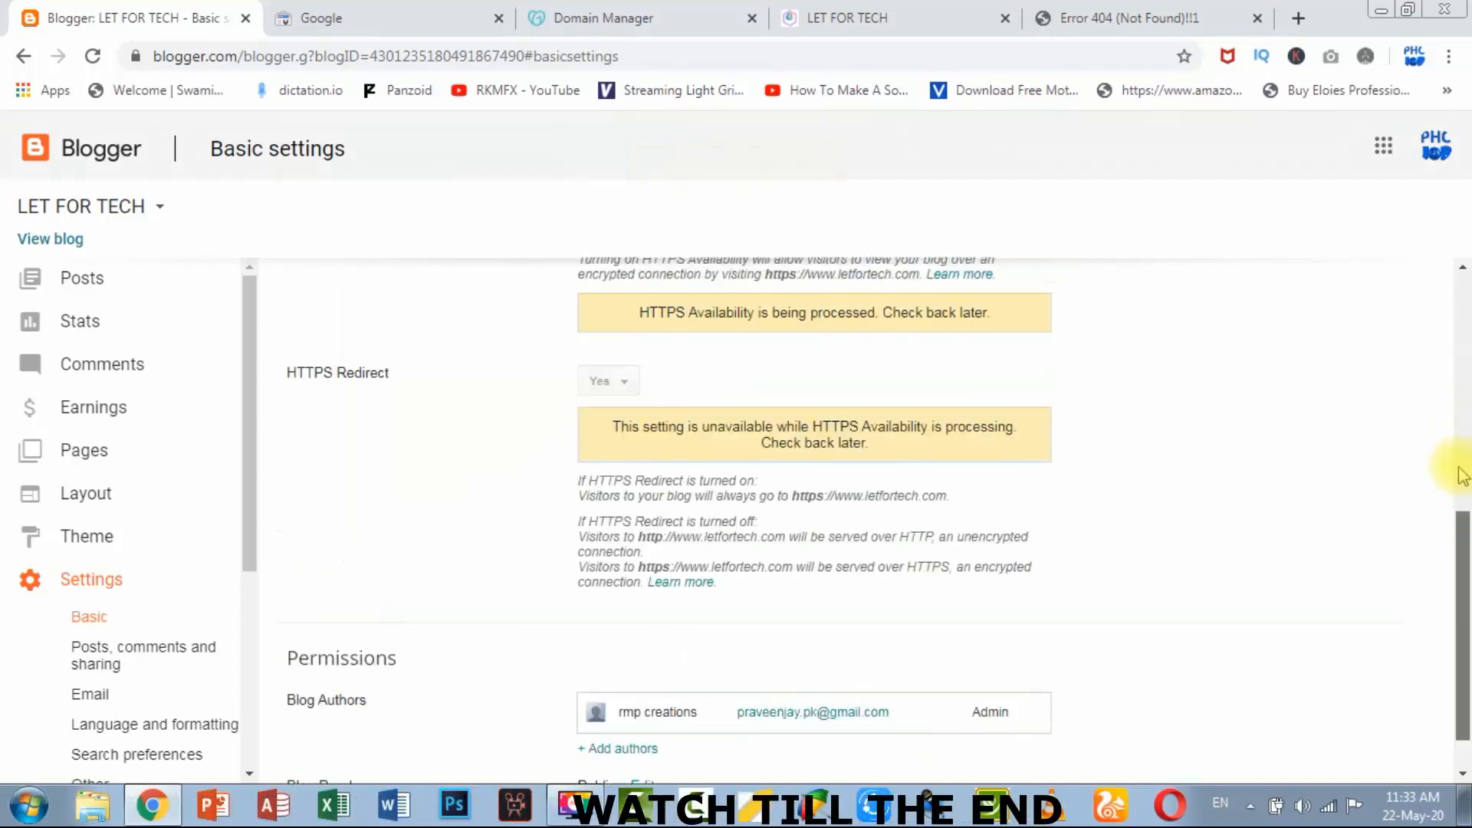
Step: Set HTTPS Availability to No in Blogger's basic settings
scroll(1465, 521, "up", 4)
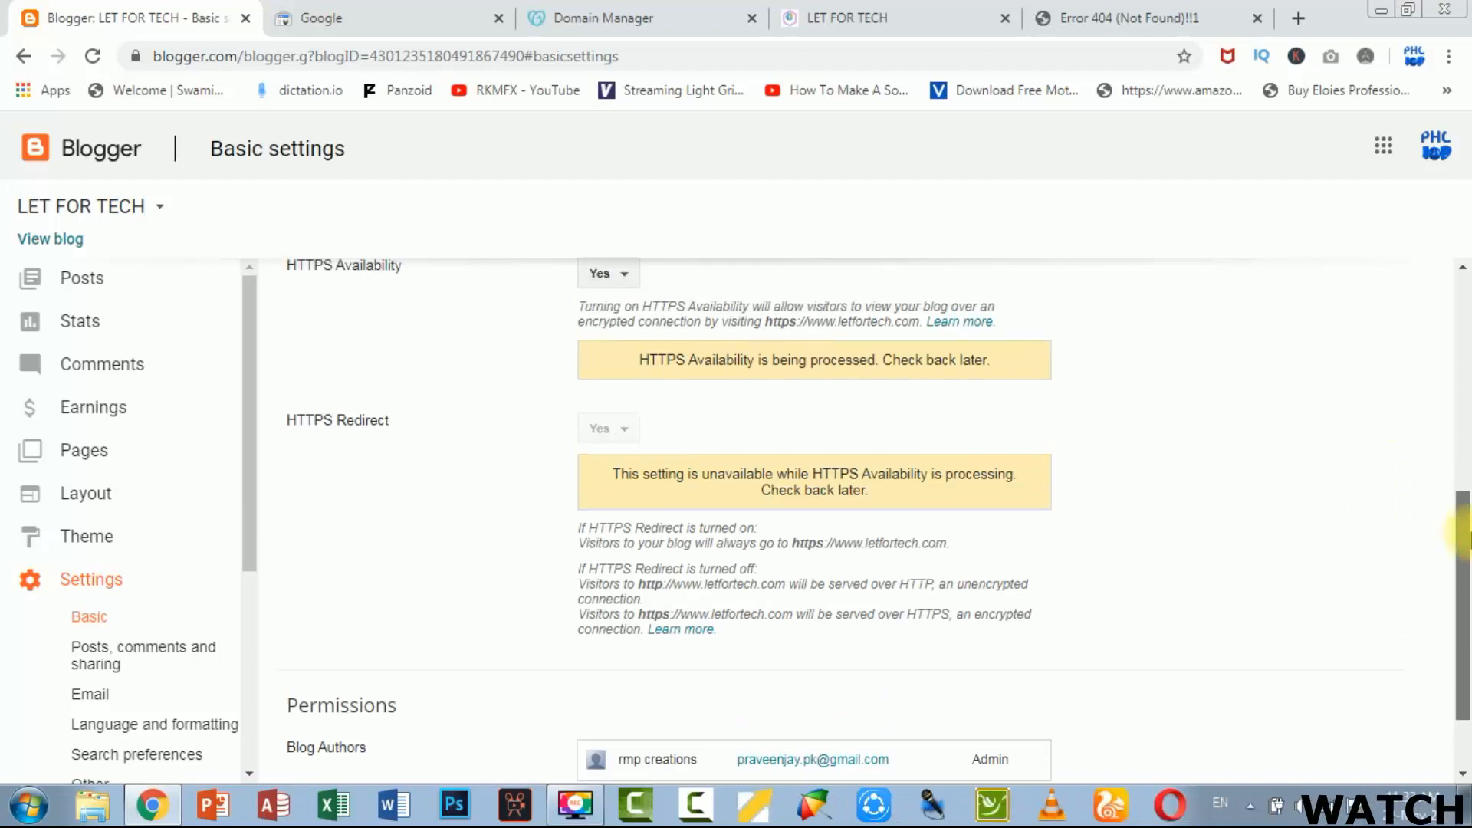
scroll(1466, 454, "up", 1)
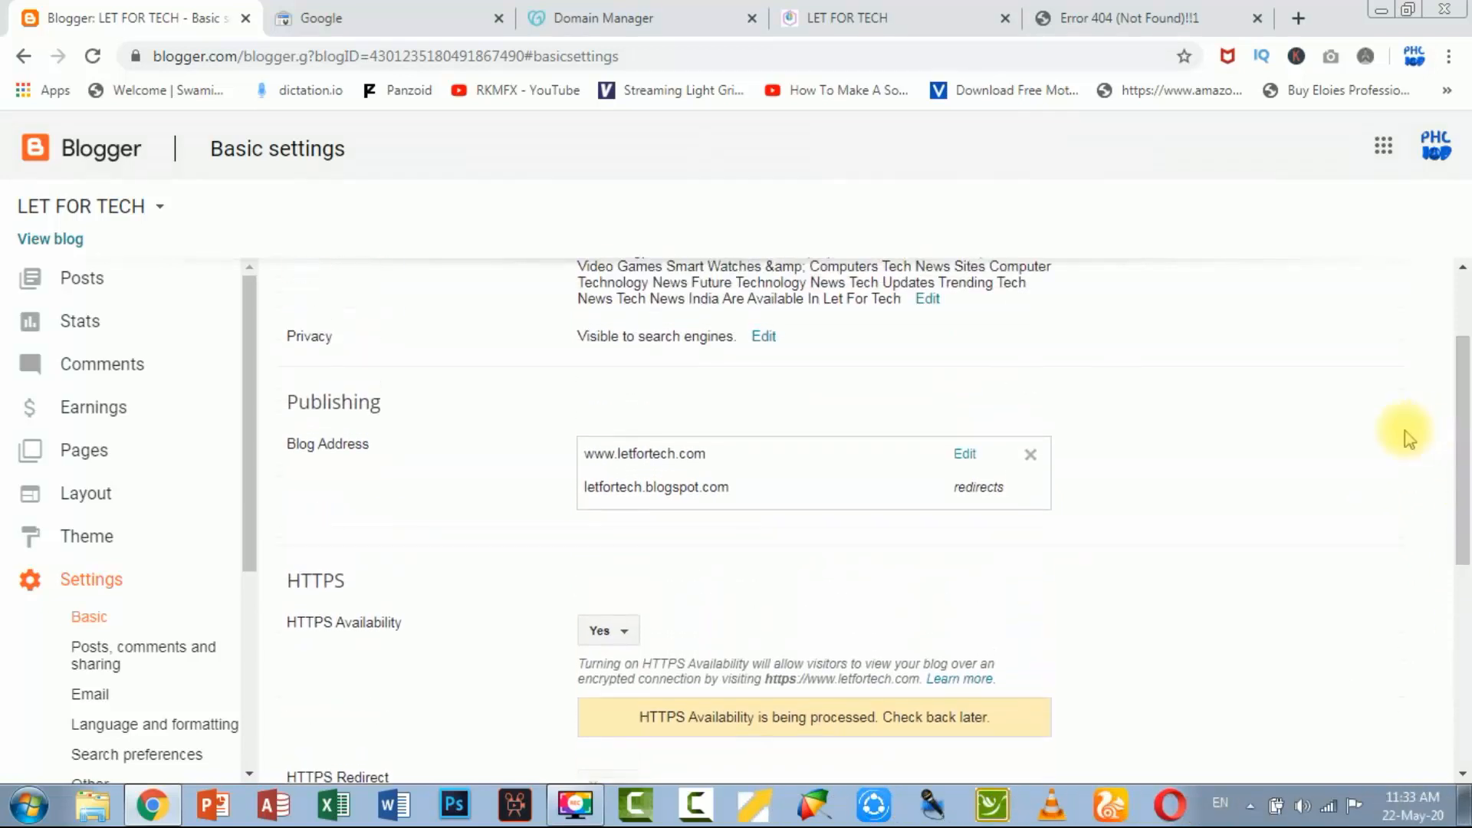
left_click(605, 636)
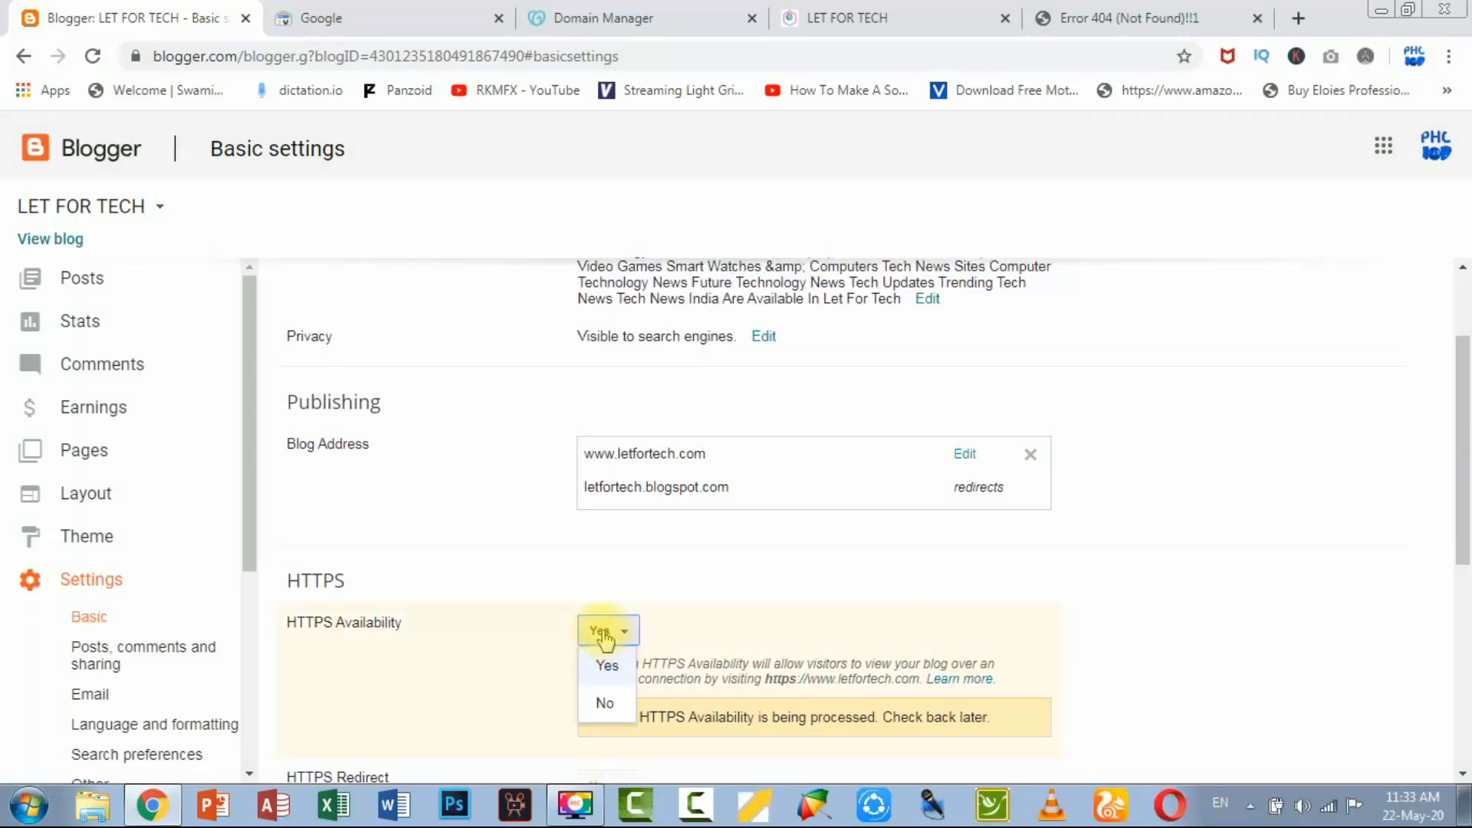
left_click(601, 699)
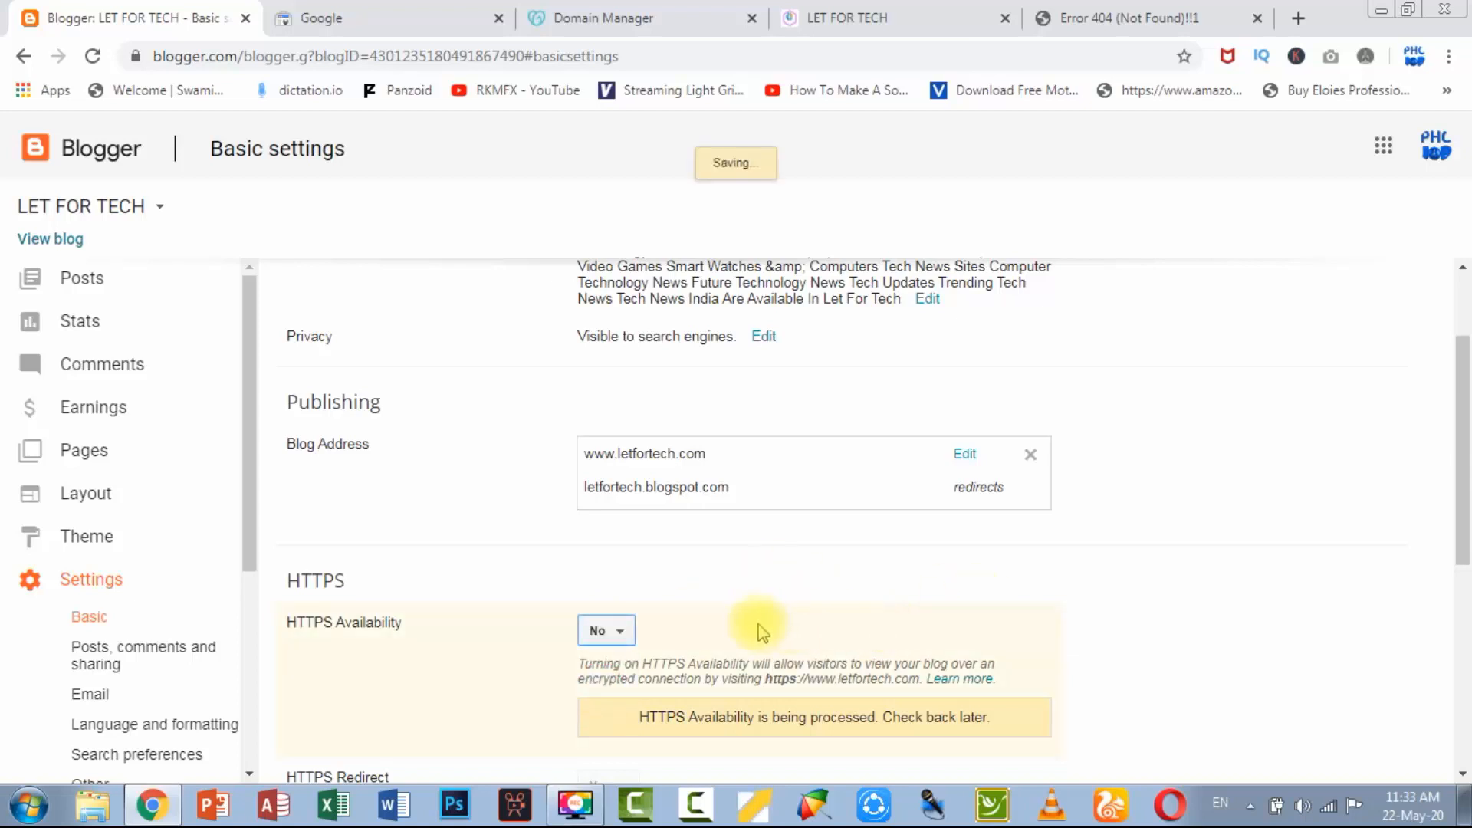
left_click(1463, 483)
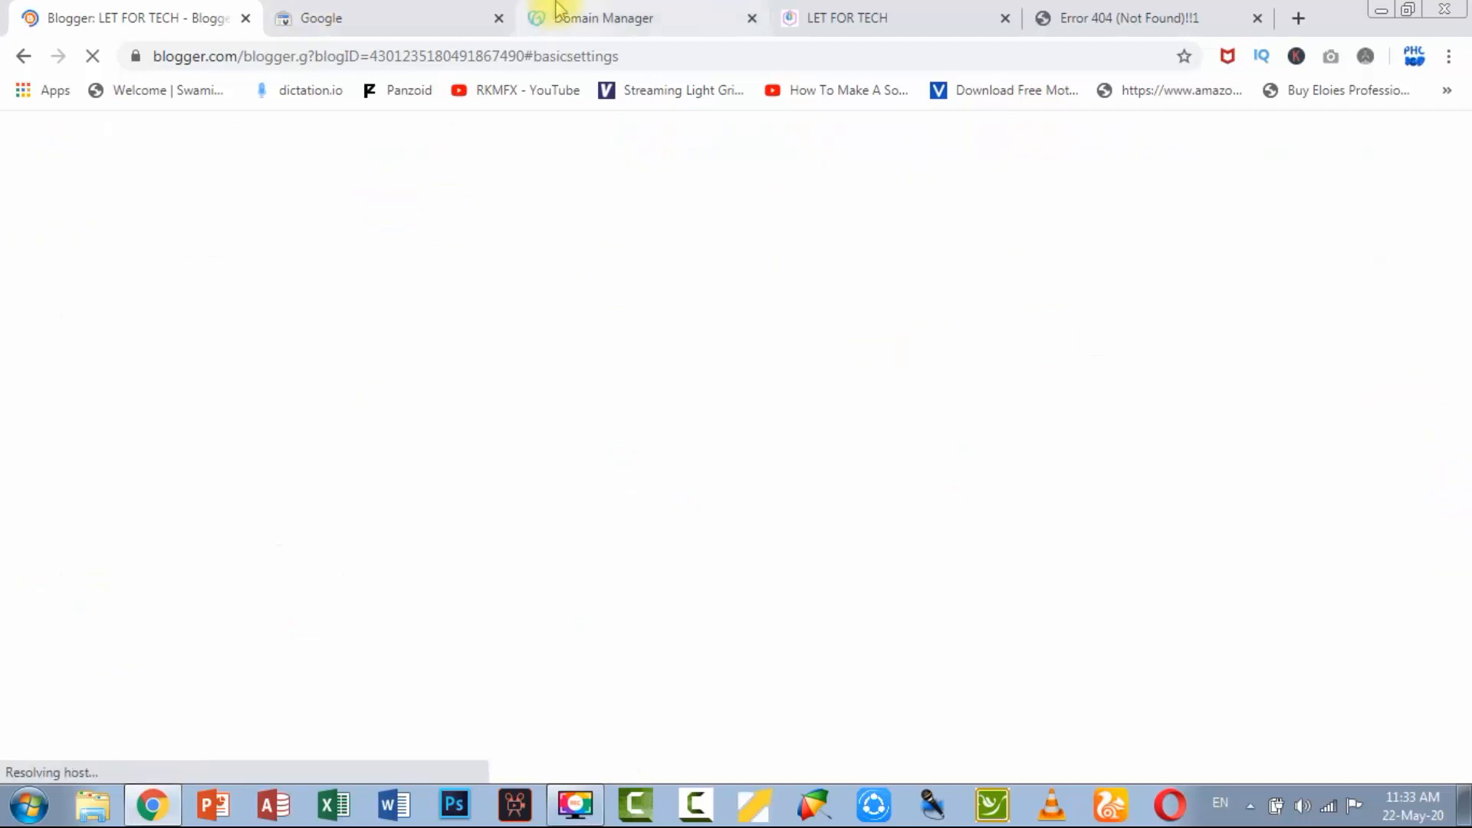
Step: Reload the open blog page twice and inspect the full address it redirects to
left_click(930, 11)
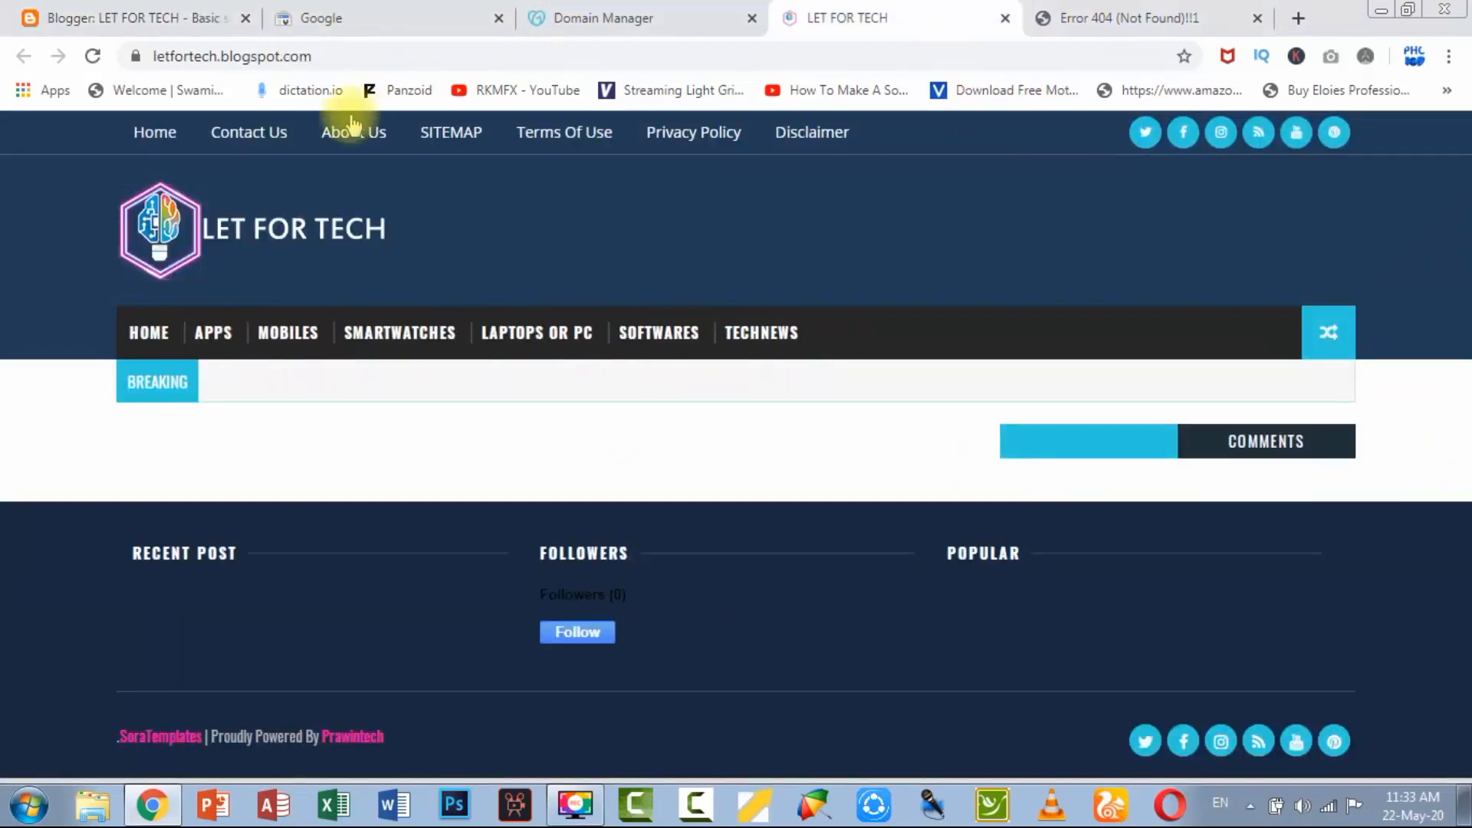
left_click(92, 56)
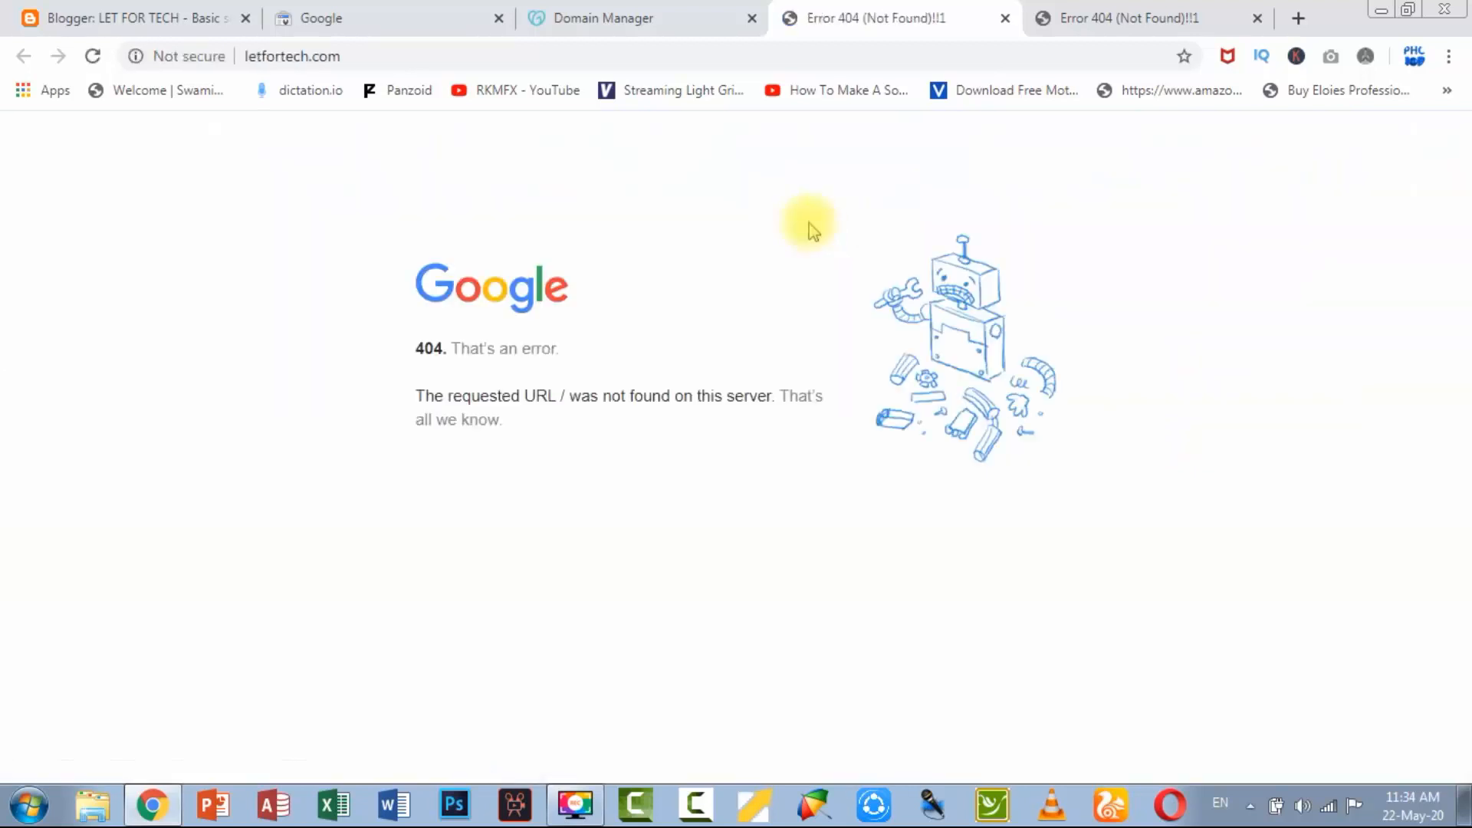
left_click(93, 59)
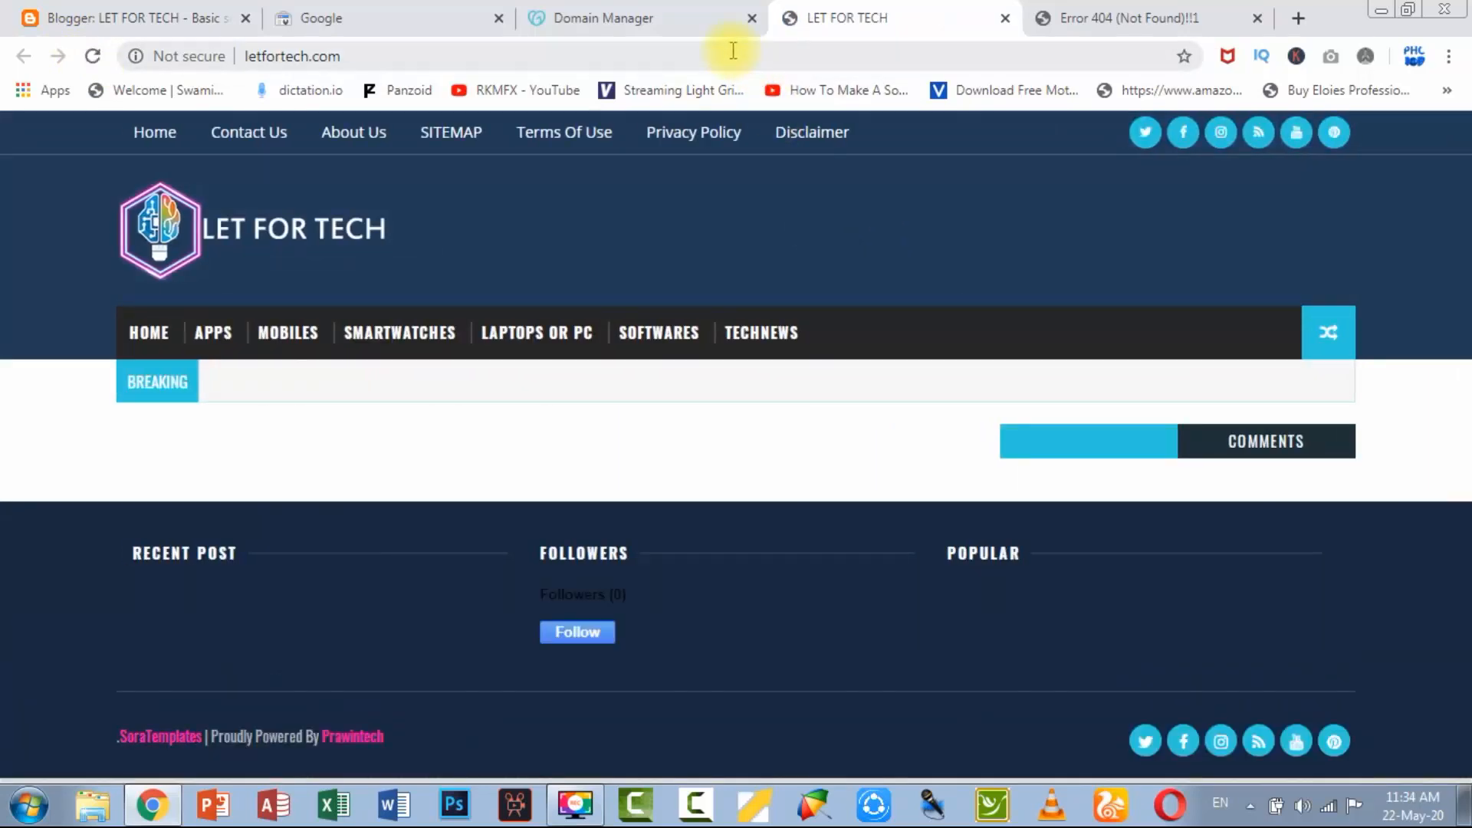
left_click(681, 55)
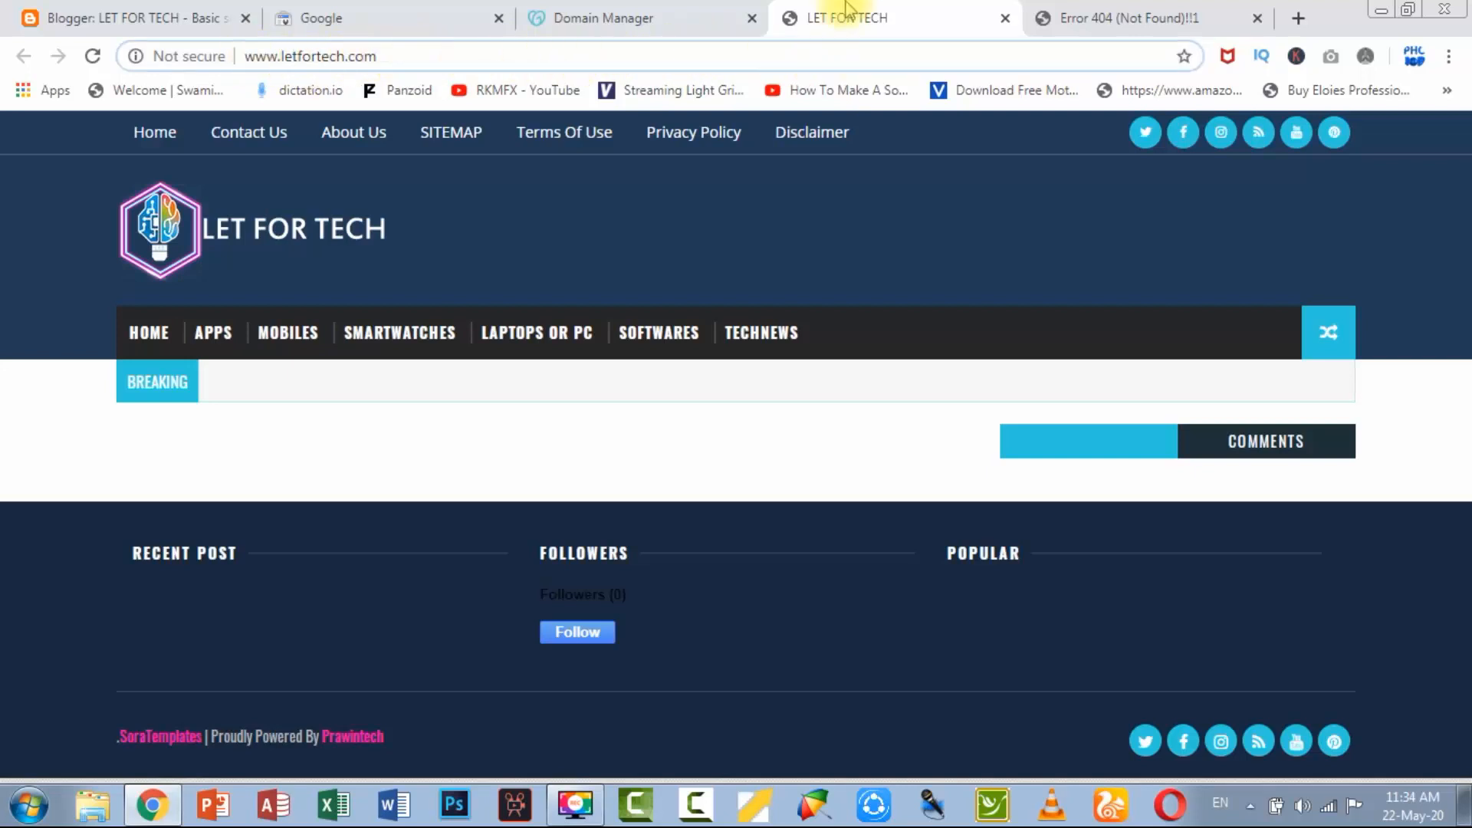
Step: Continue from Google's ownership verification page to Blogger and close the older Blogger tab
left_click(614, 16)
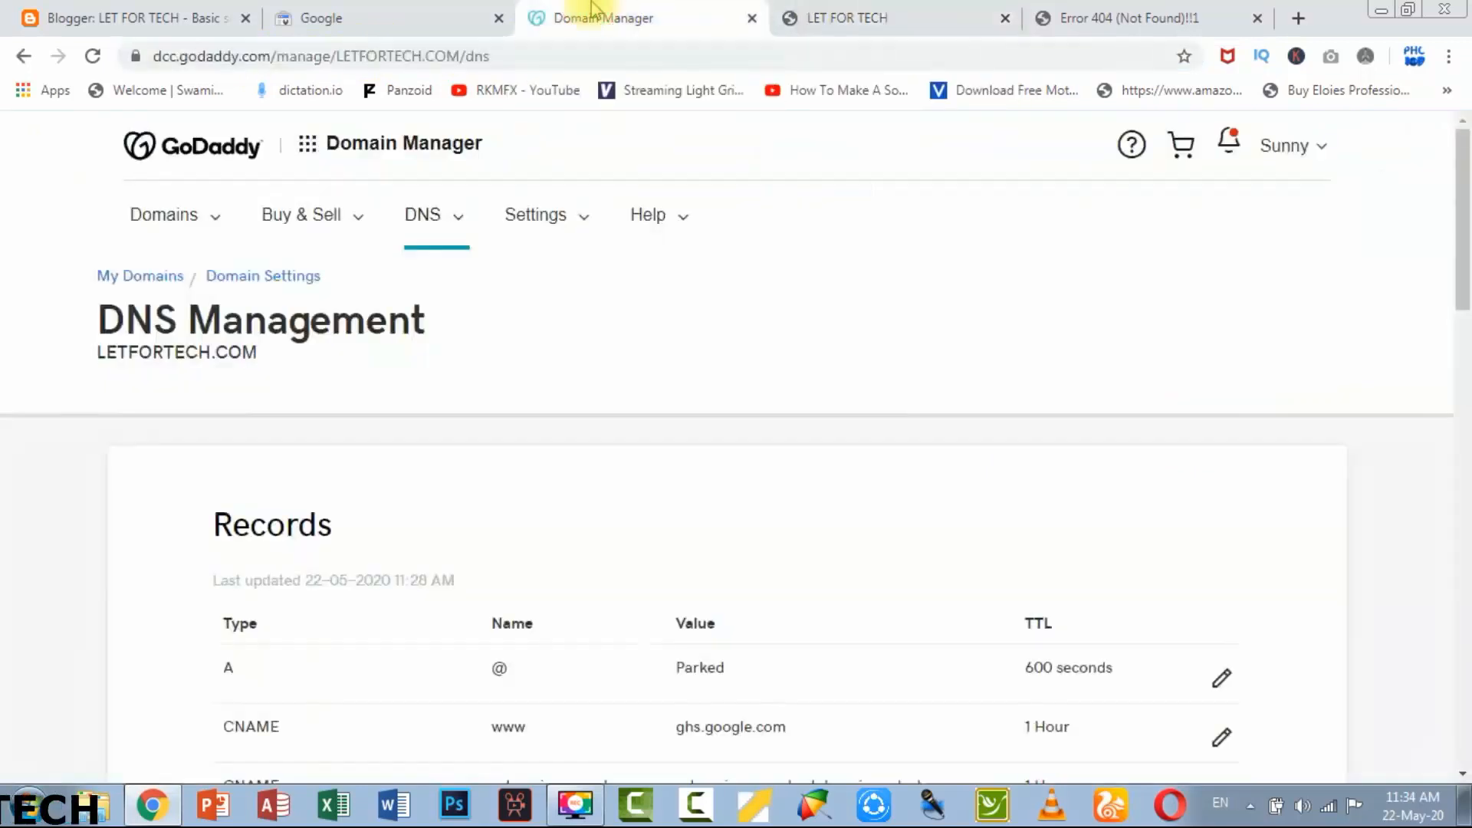
left_click(430, 16)
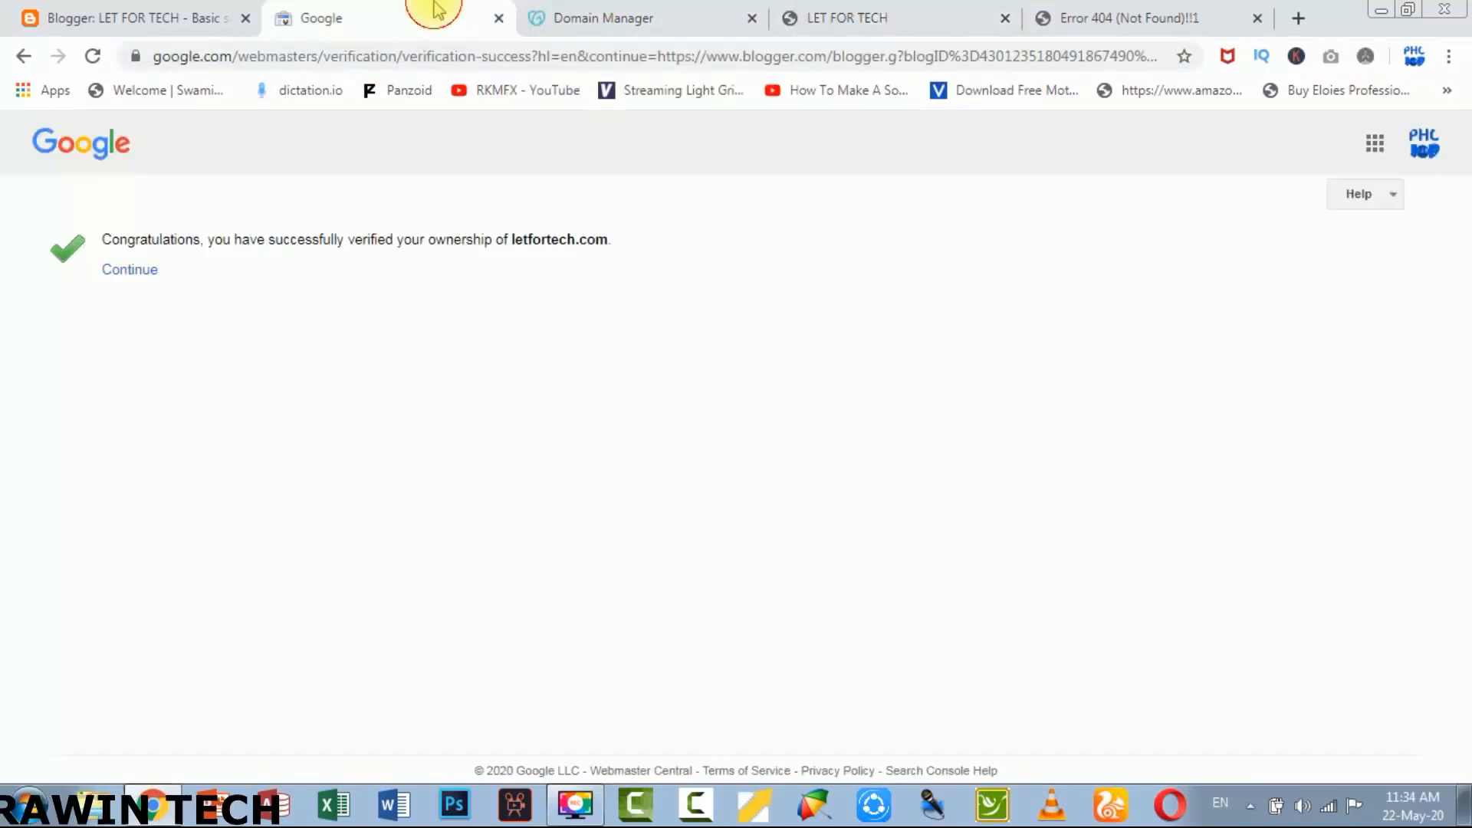
left_click(140, 273)
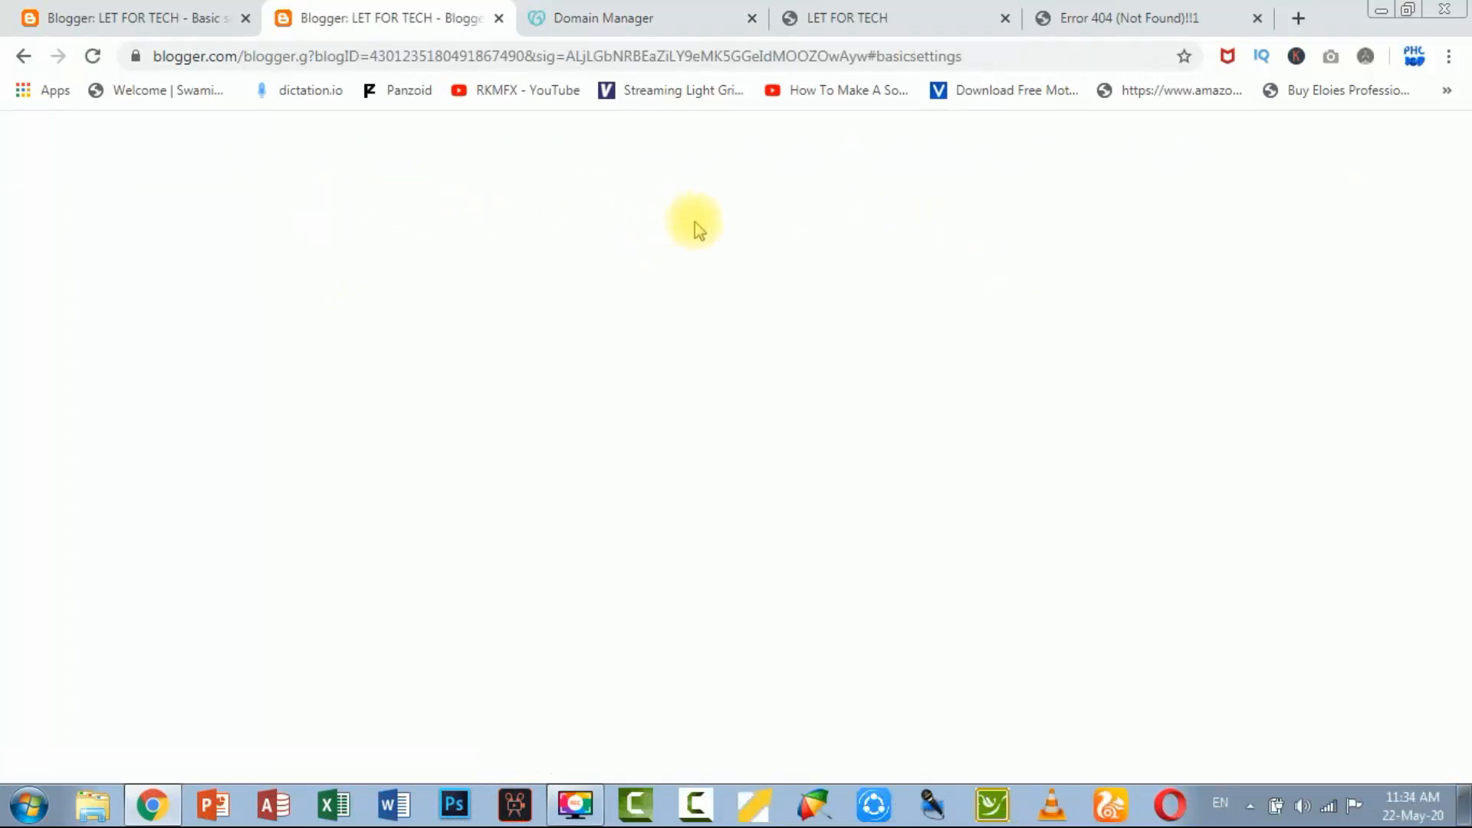
left_click(246, 17)
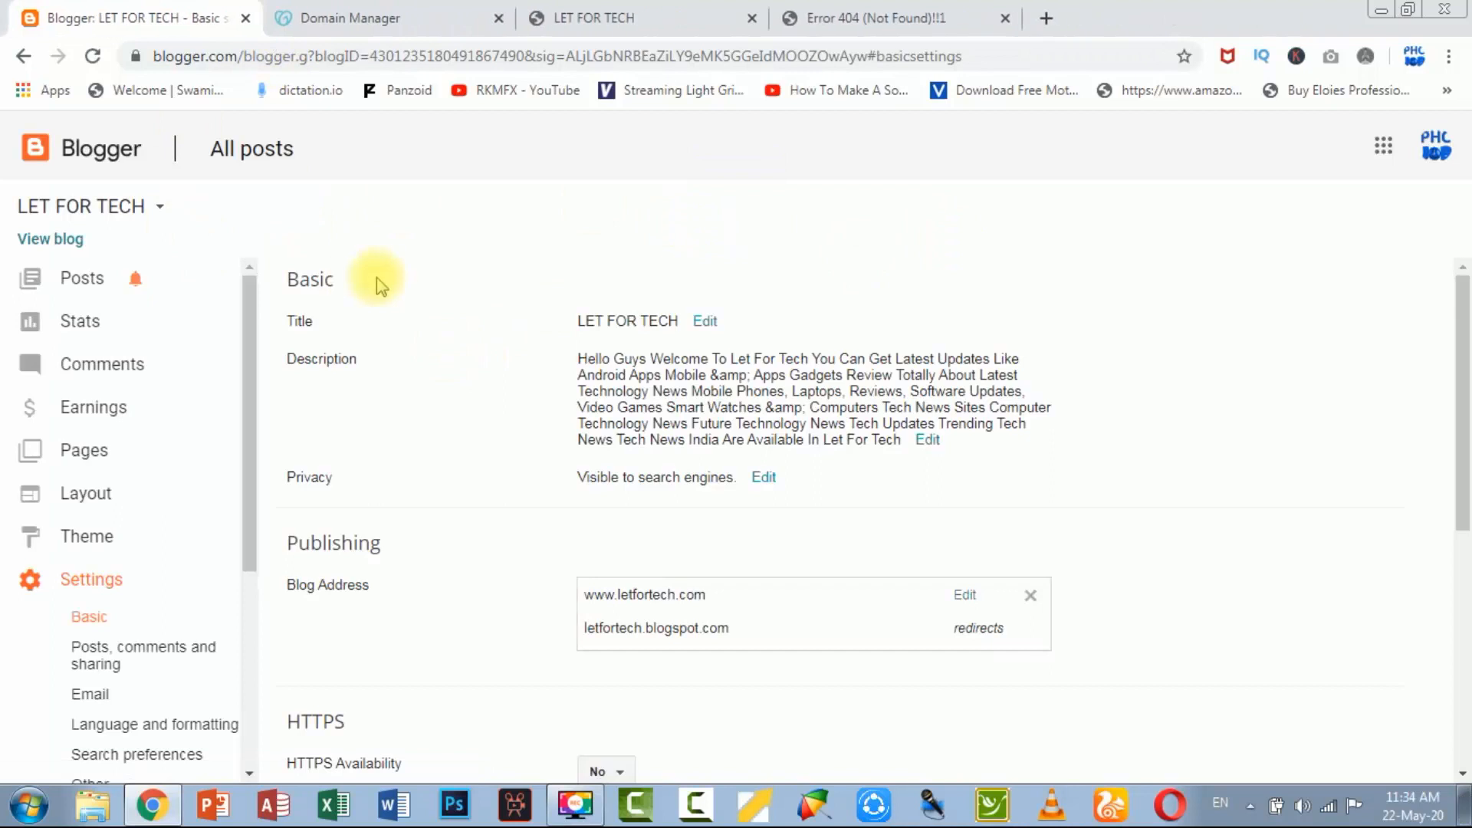
Step: Follow the posts page's notice to the HTTPS settings and set HTTPS Availability to Yes
left_click(151, 291)
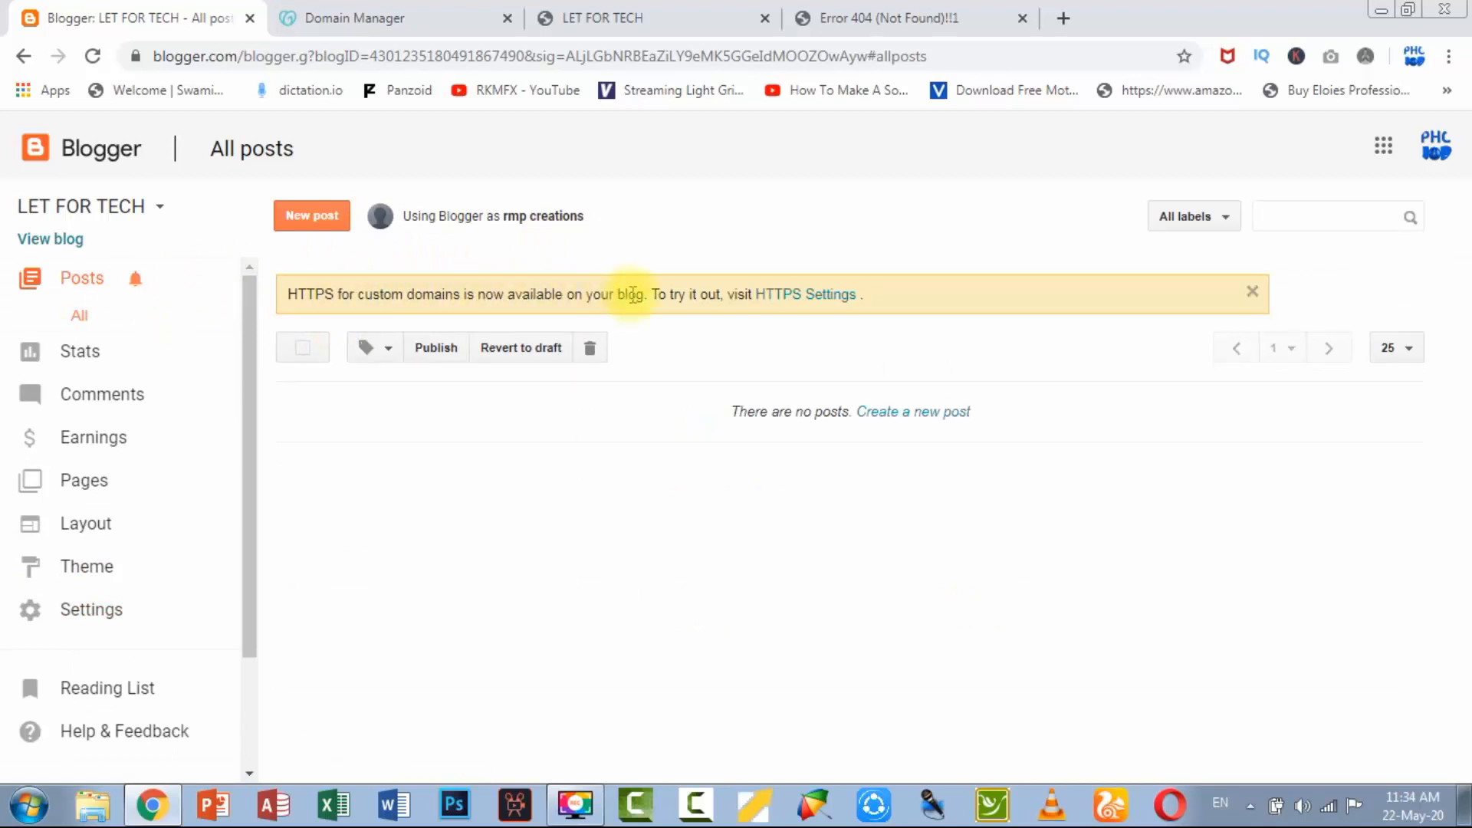
left_click(789, 297)
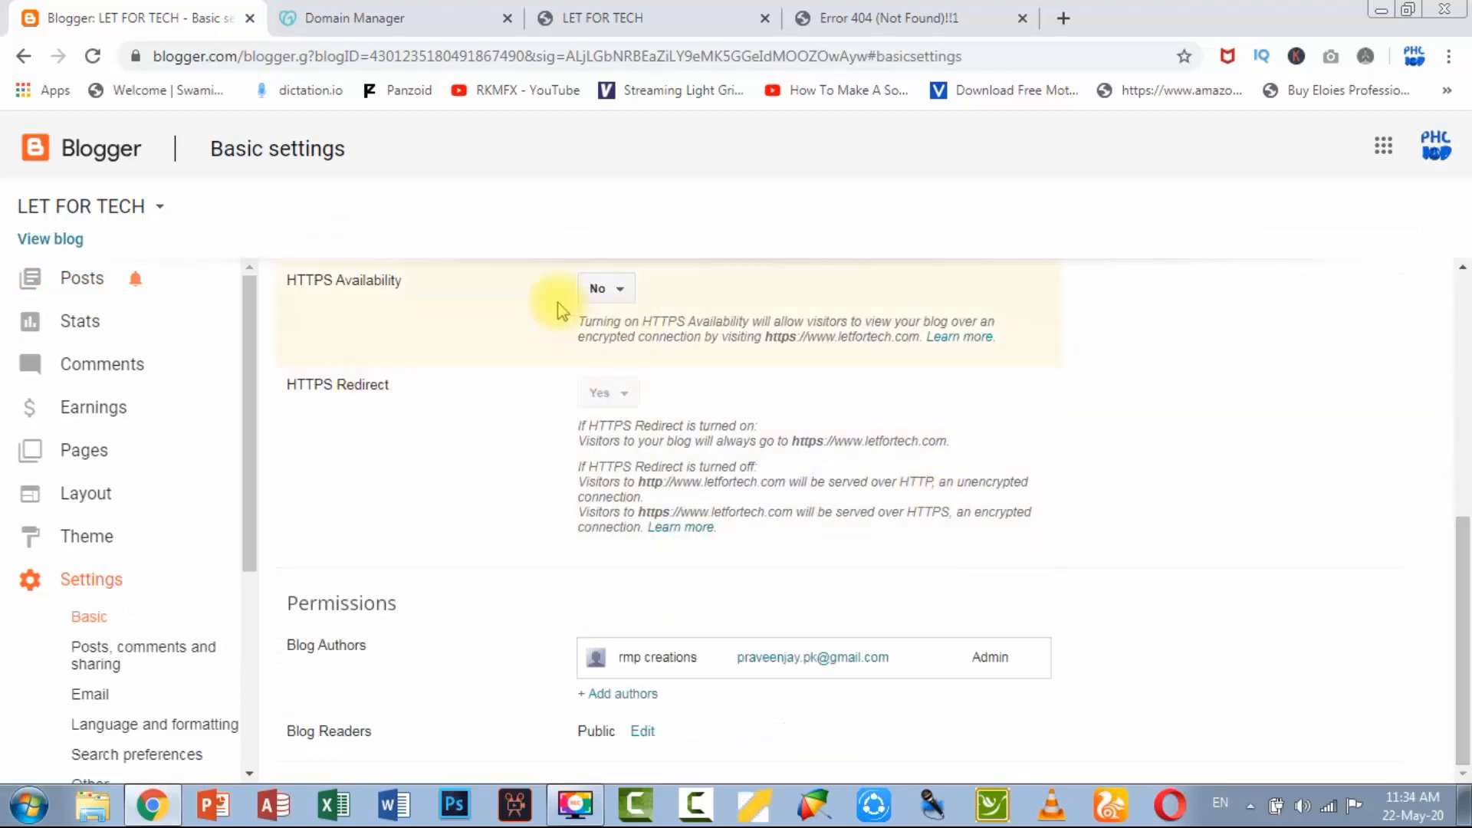
left_click(600, 295)
left_click(594, 318)
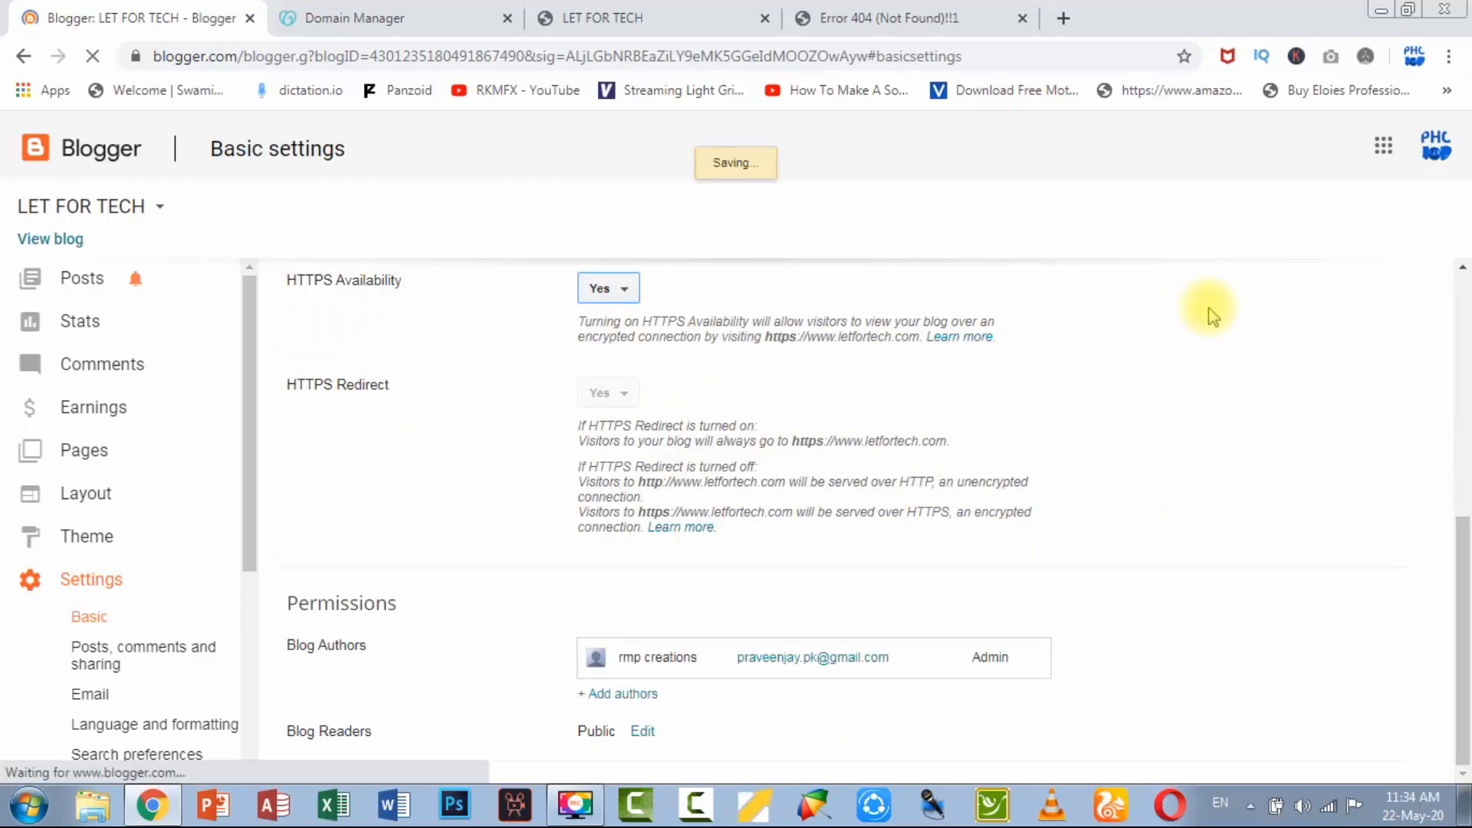
left_click(668, 11)
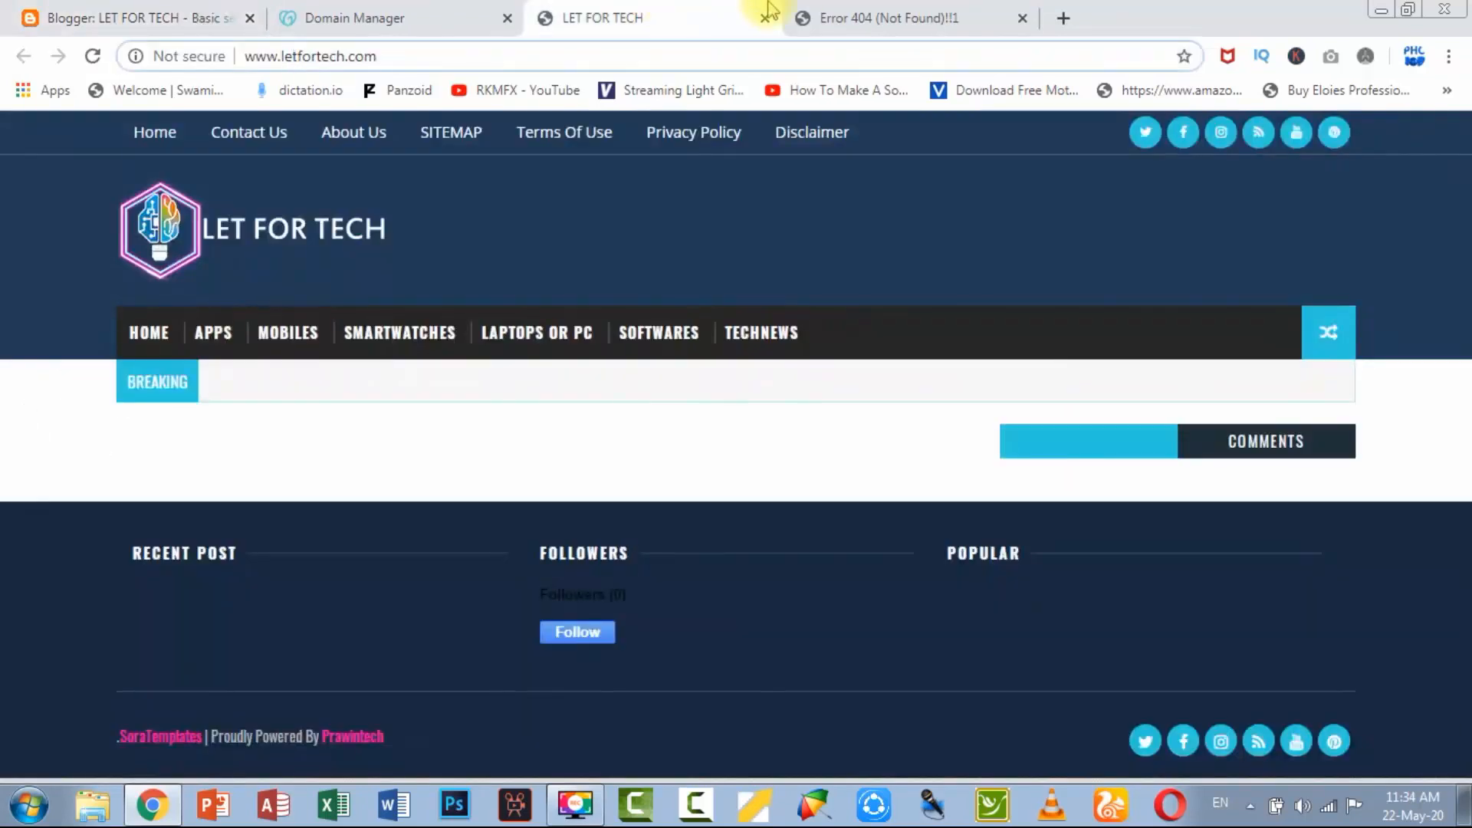
left_click(922, 11)
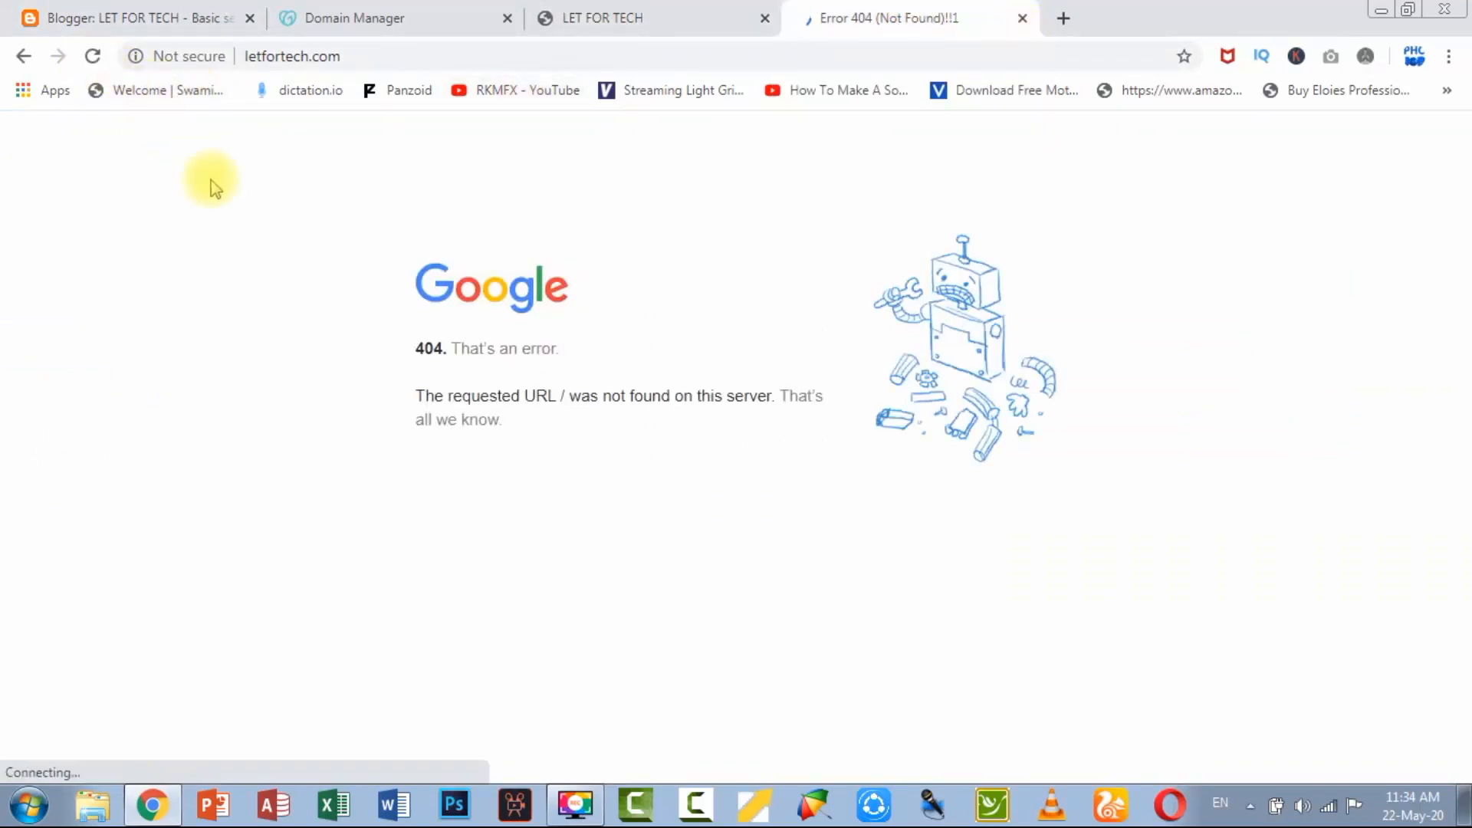
left_click(135, 56)
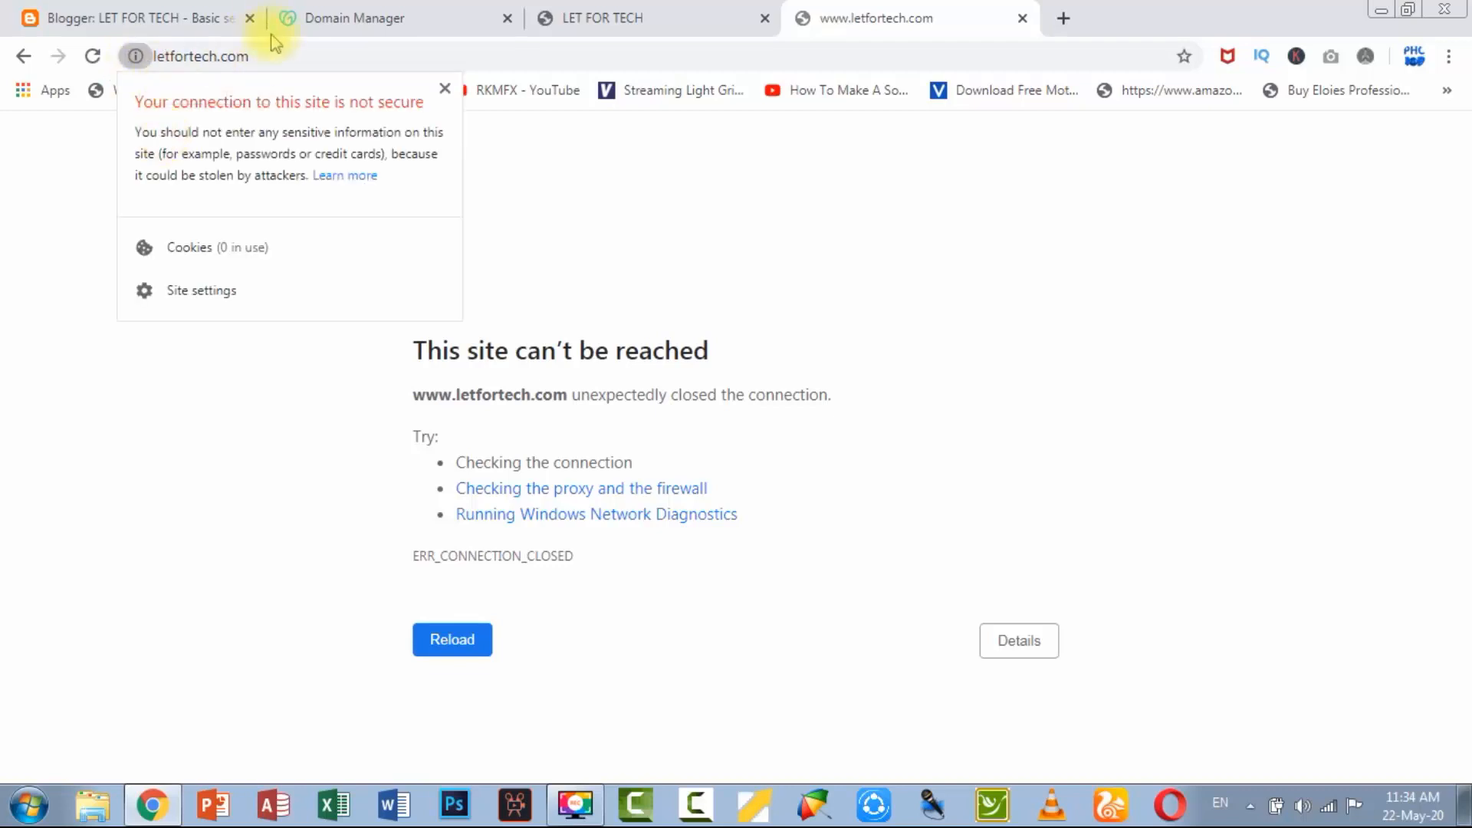
left_click(336, 58)
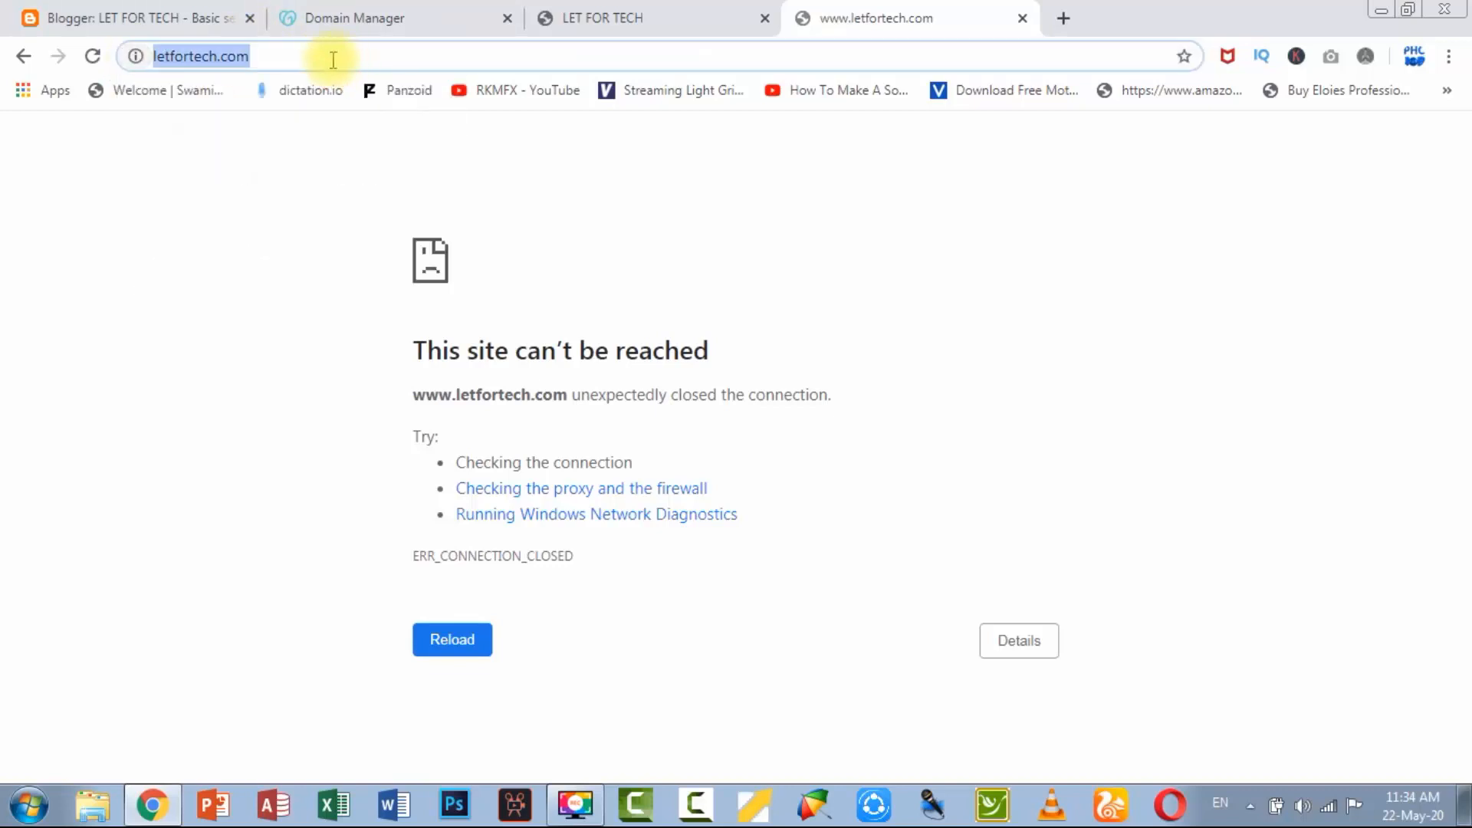
left_click(1022, 18)
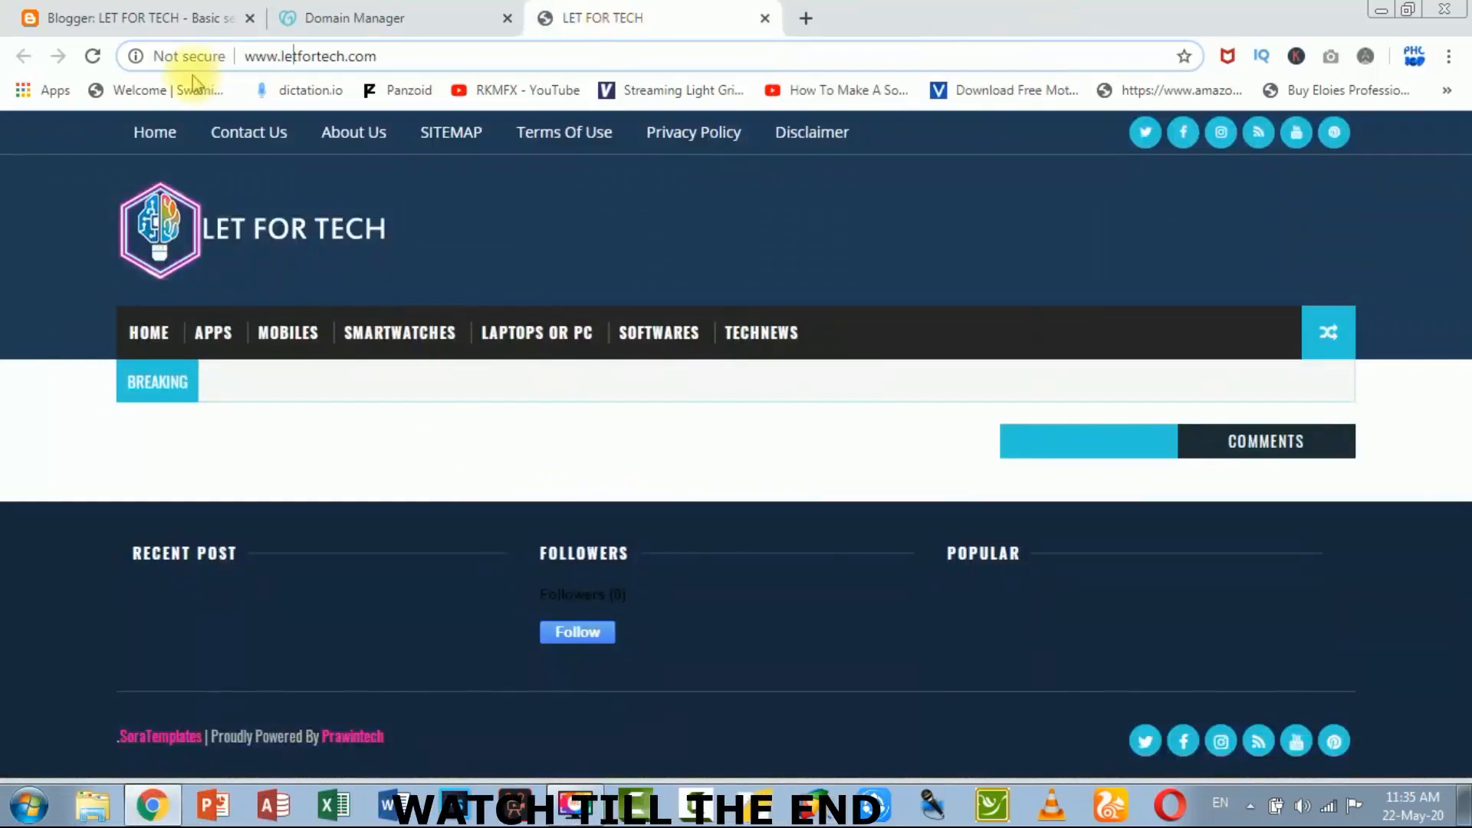
left_click(92, 56)
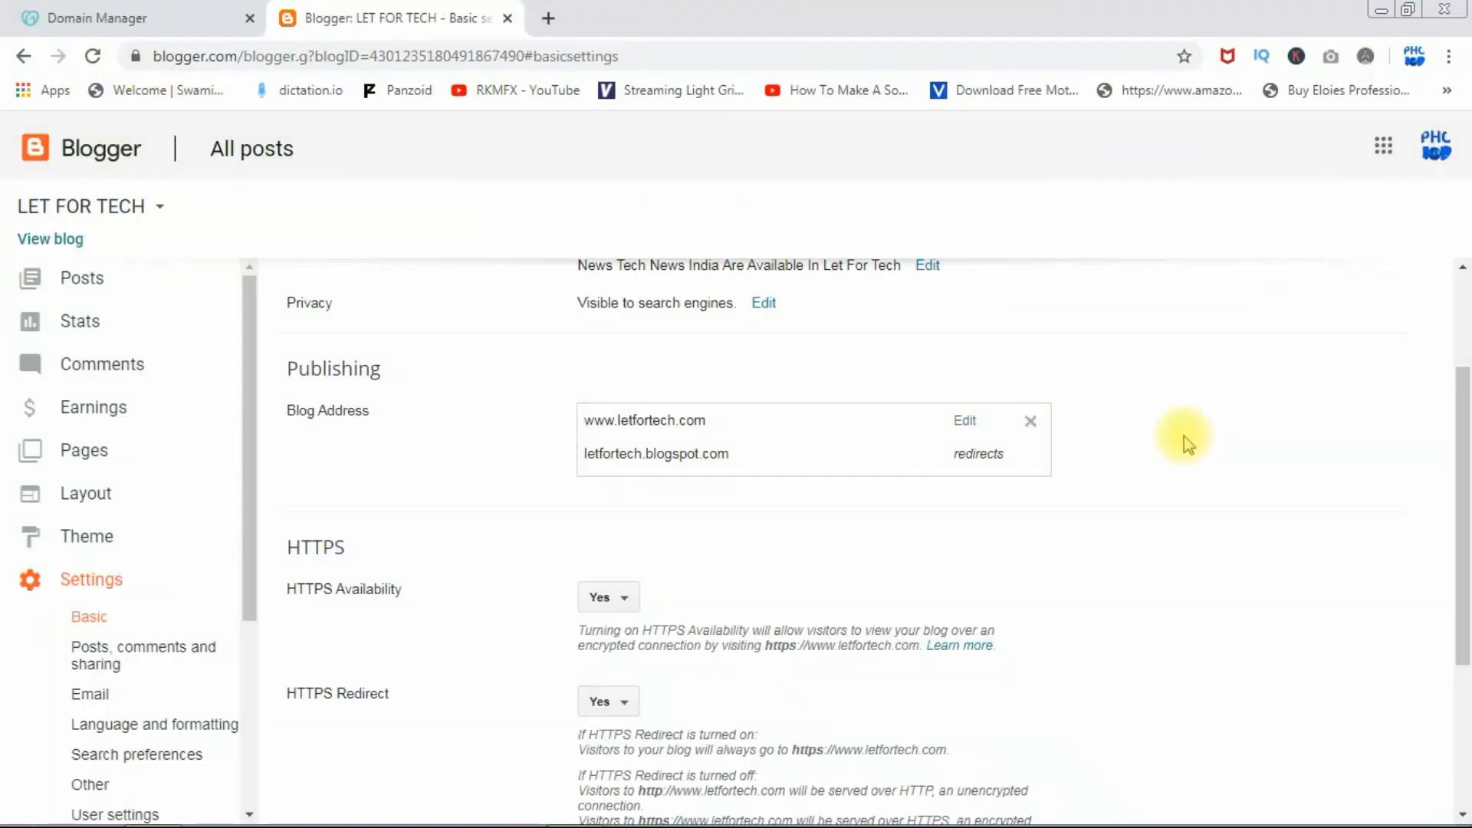
left_click(964, 423)
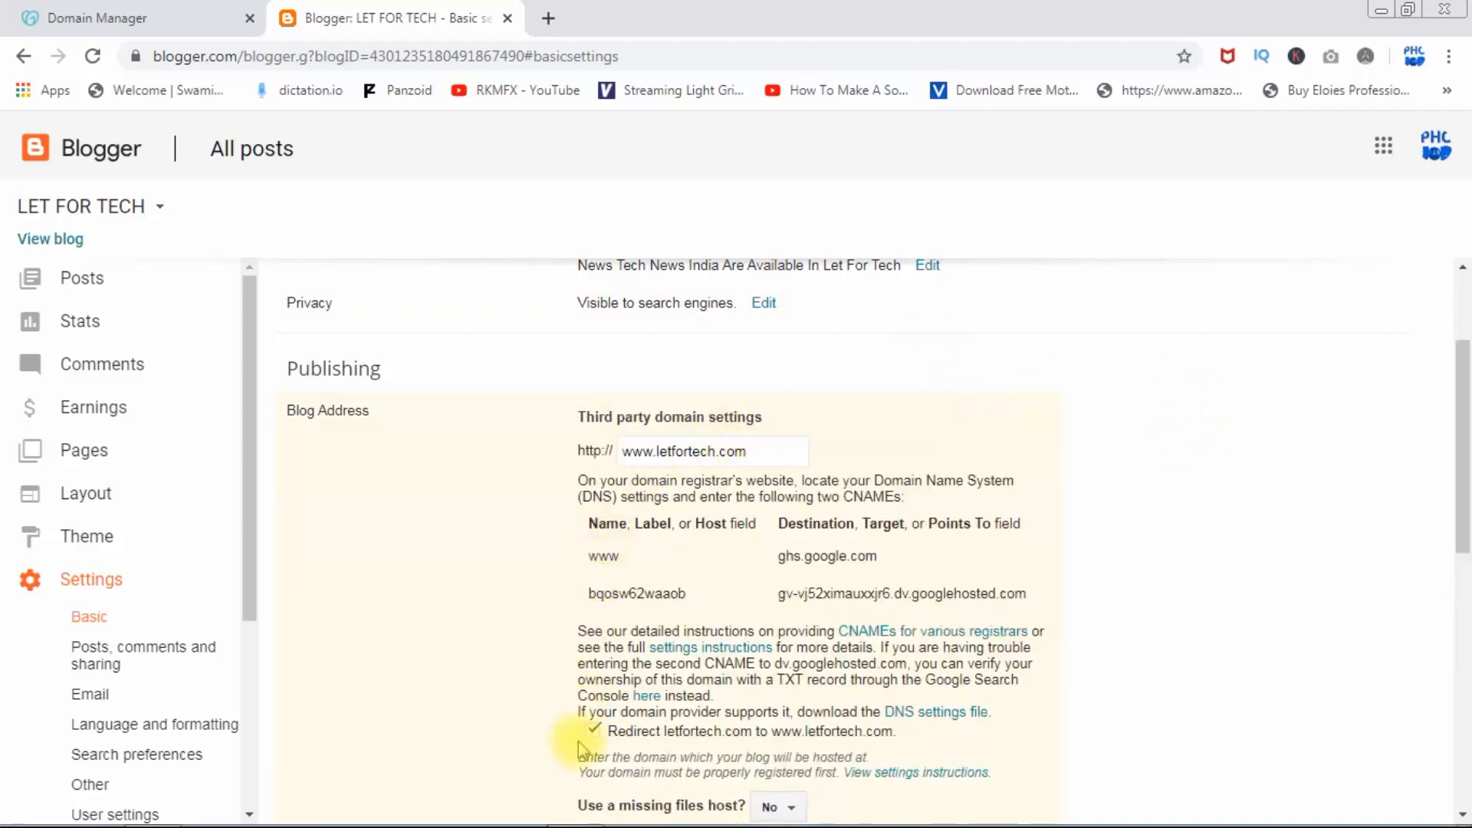
scroll(853, 648, "down", 3)
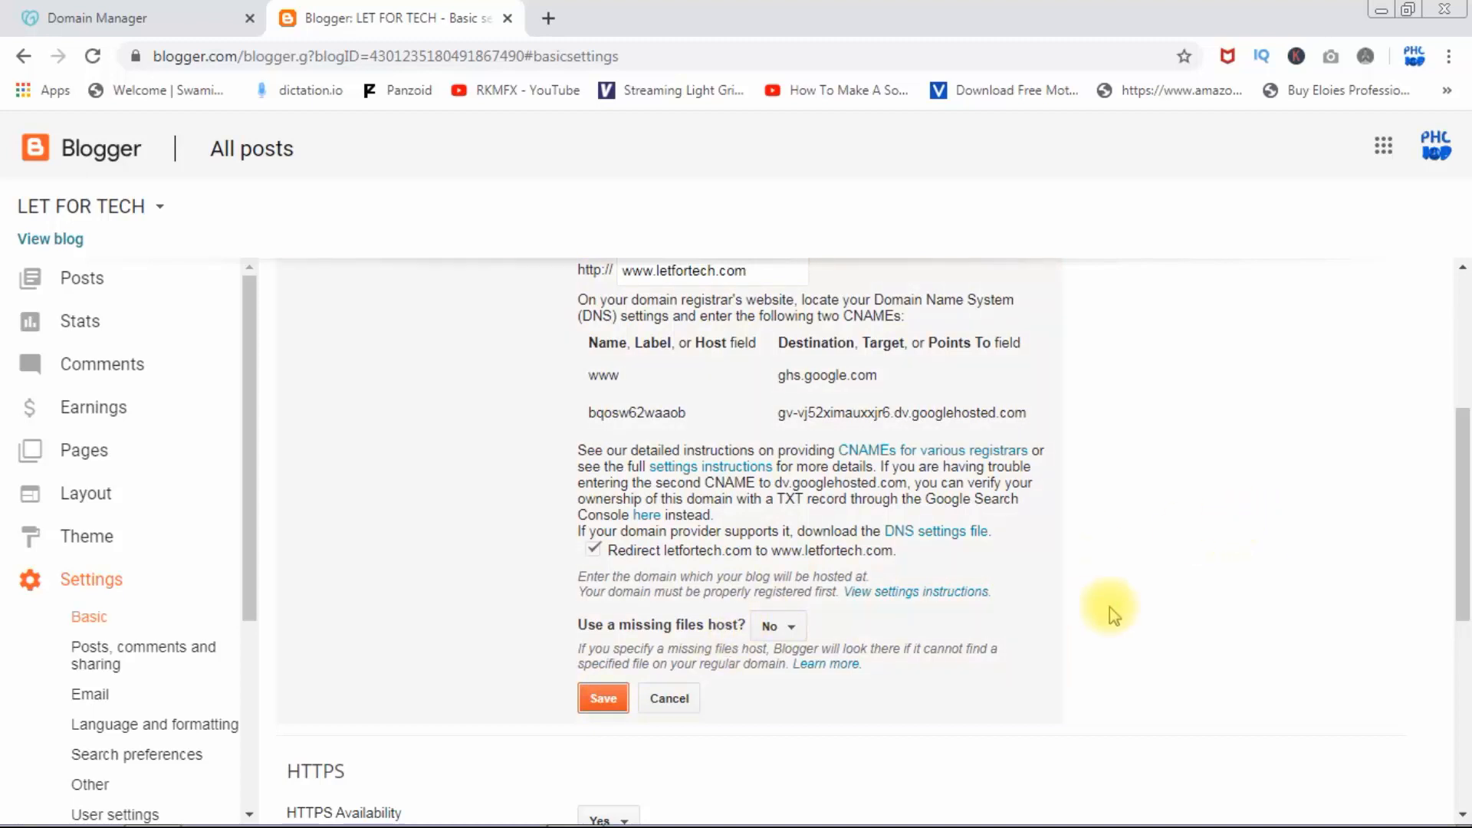
left_click(670, 698)
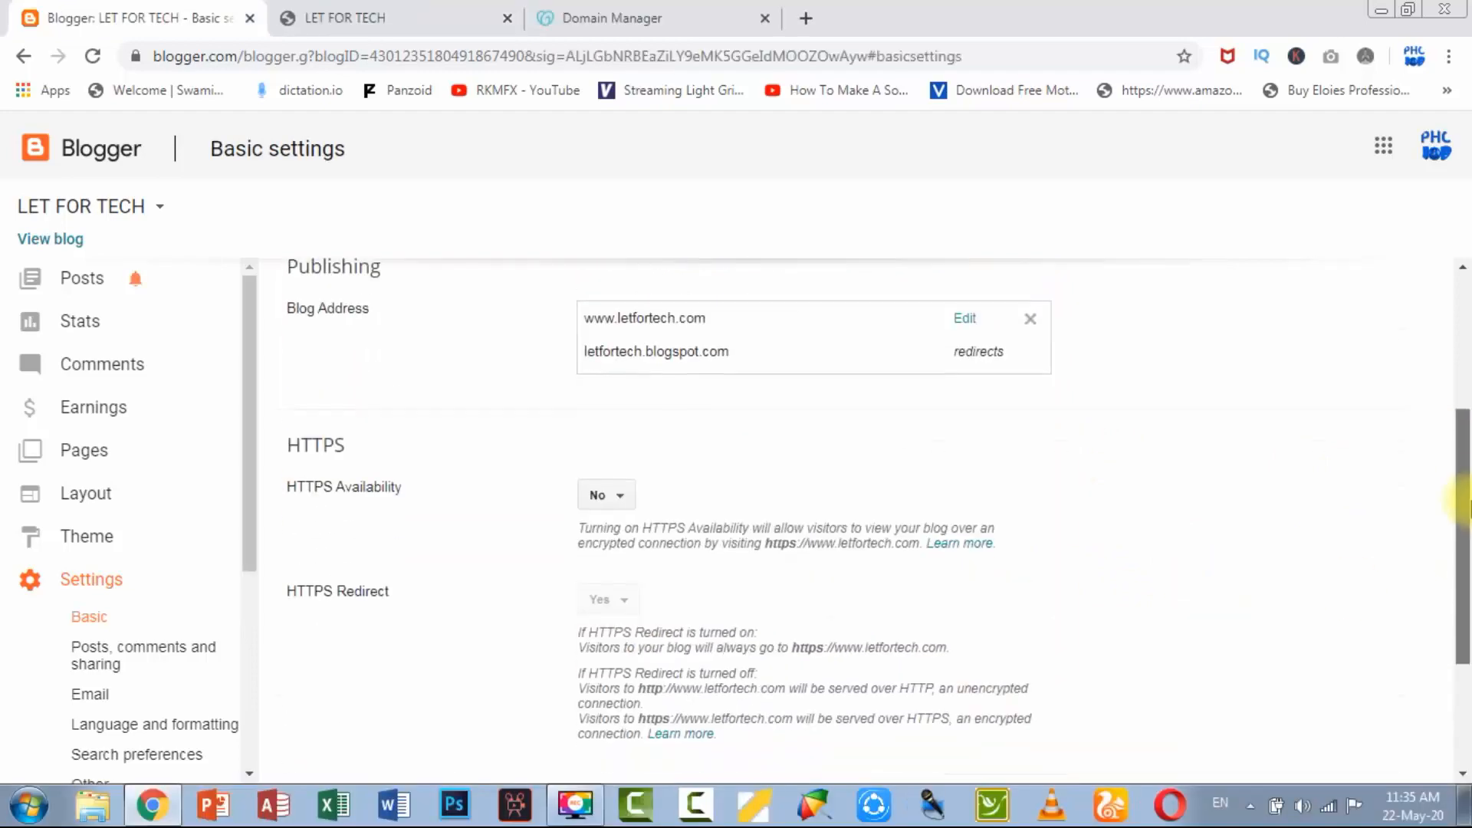
Step: Switch from Blogger past the live blog to GoDaddy's DNS management and examine the domain's records and forwarding section
scroll(1466, 493, "up", 4)
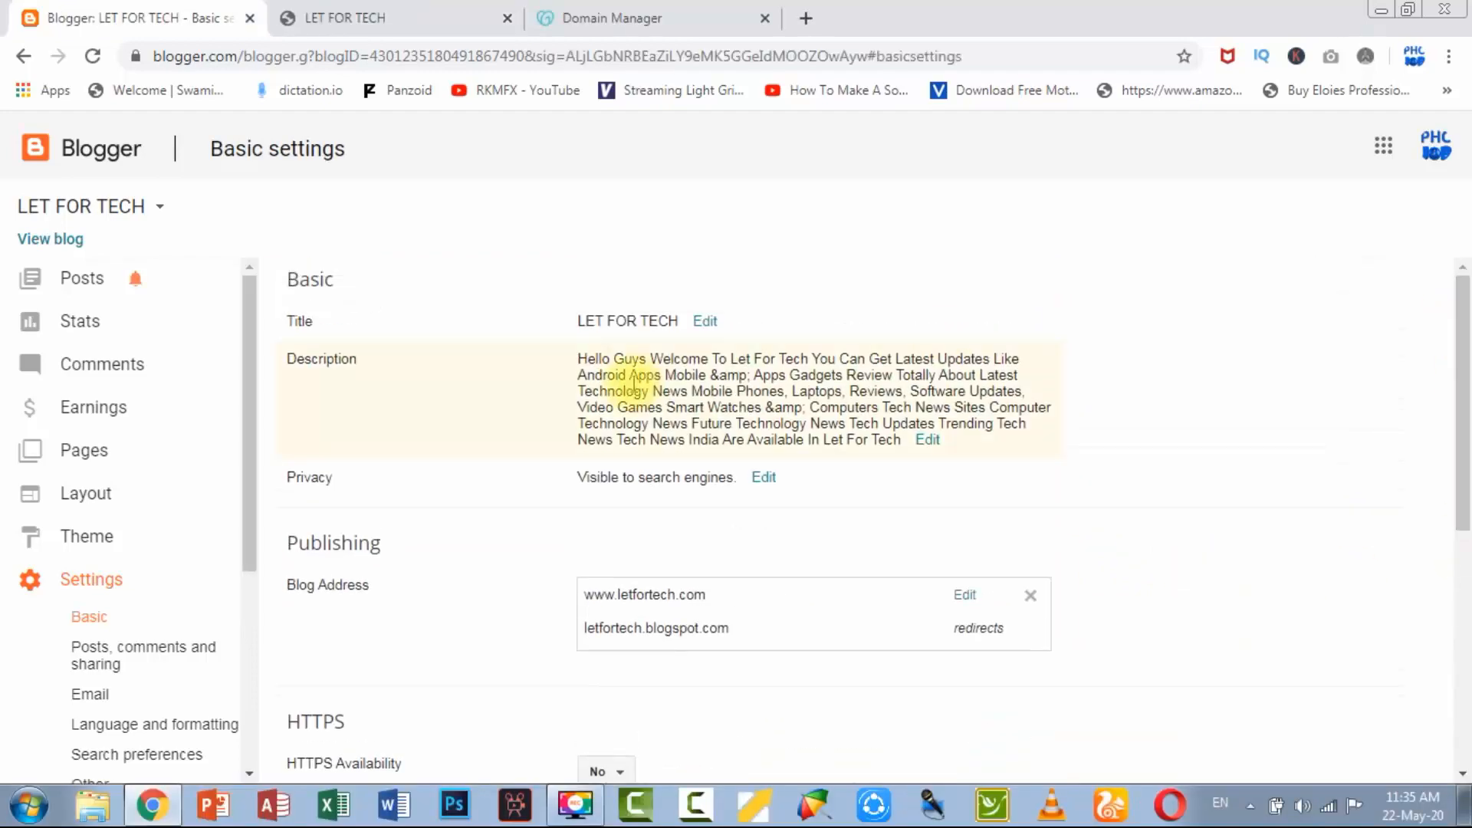
left_click(369, 17)
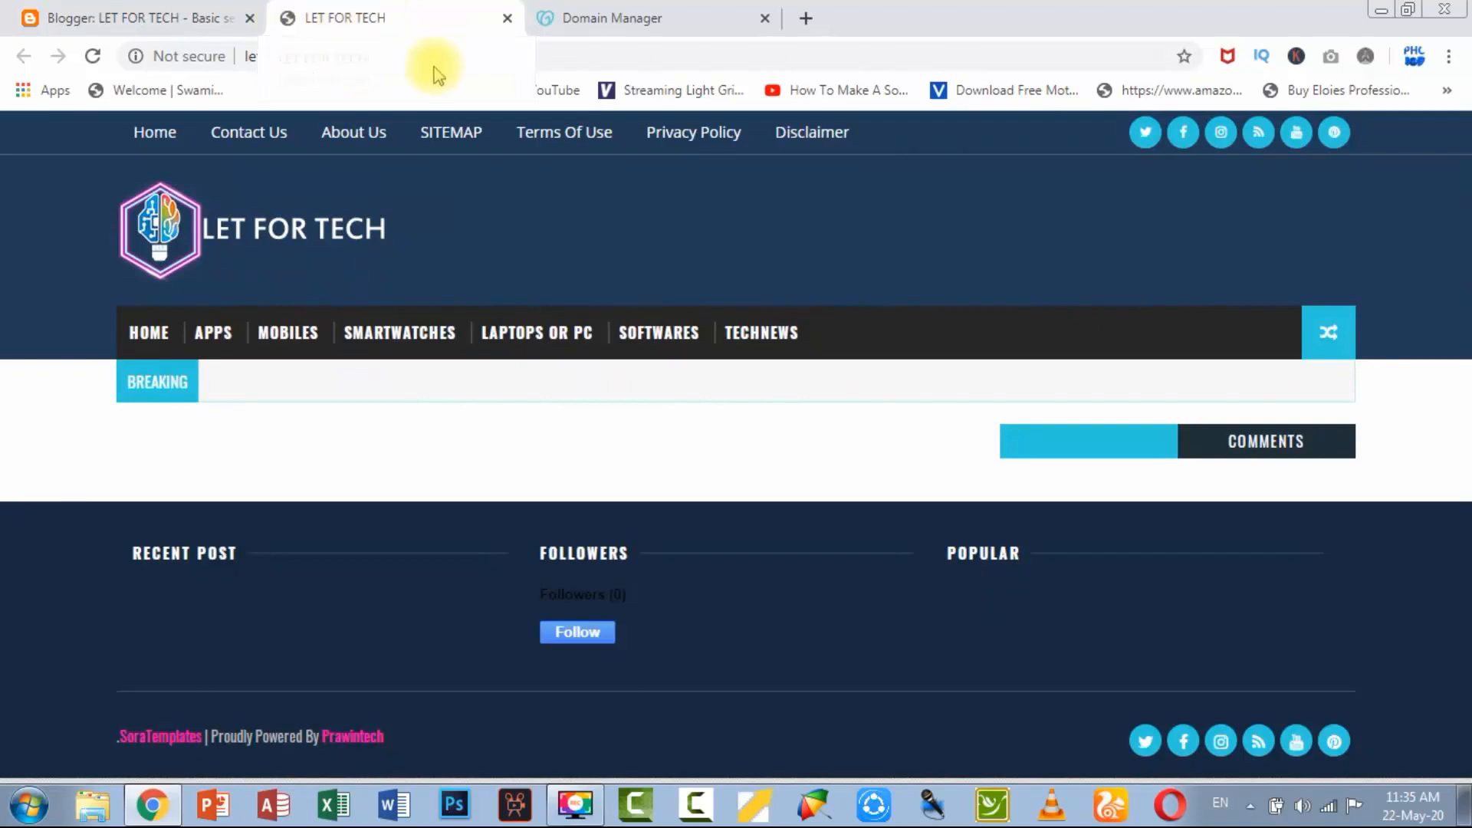
left_click(715, 27)
left_click_drag(1464, 459, 1457, 701)
left_click(469, 457)
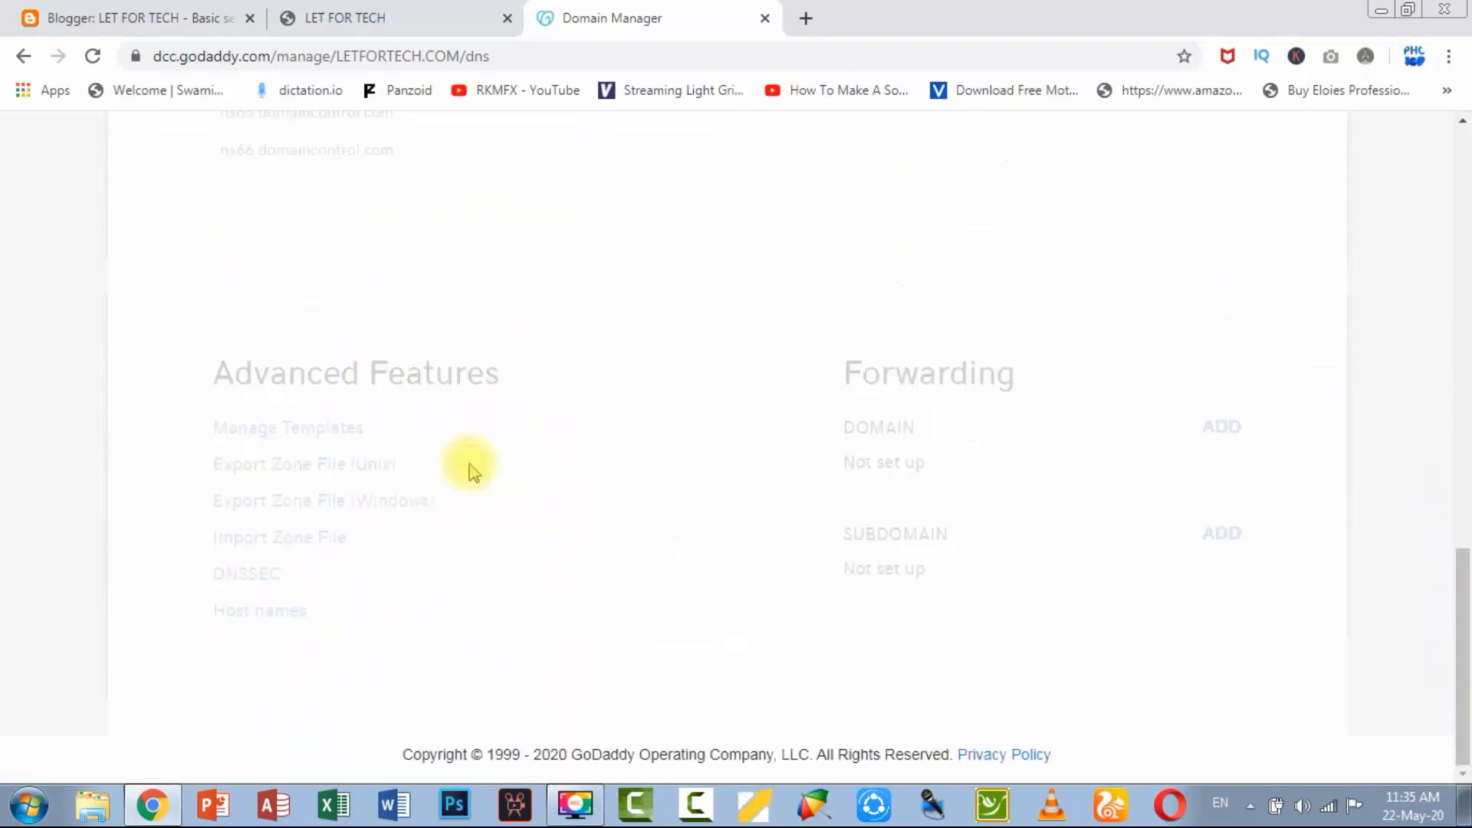
left_click_drag(1466, 443, 1465, 306)
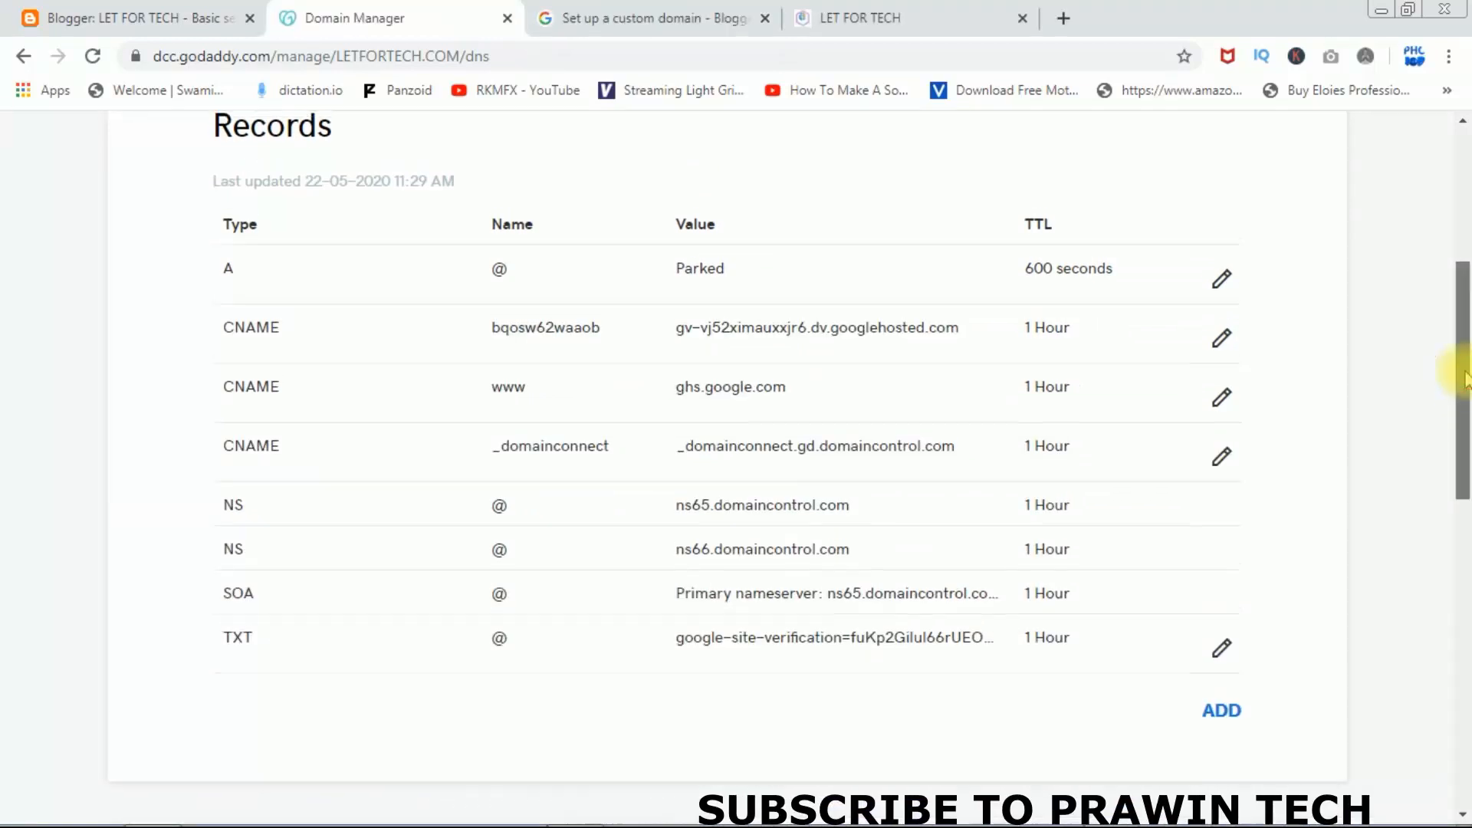
mouse_move(1466, 379)
left_mouse_down()
mouse_move(1466, 366)
mouse_move(1455, 437)
mouse_move(1449, 385)
left_mouse_up()
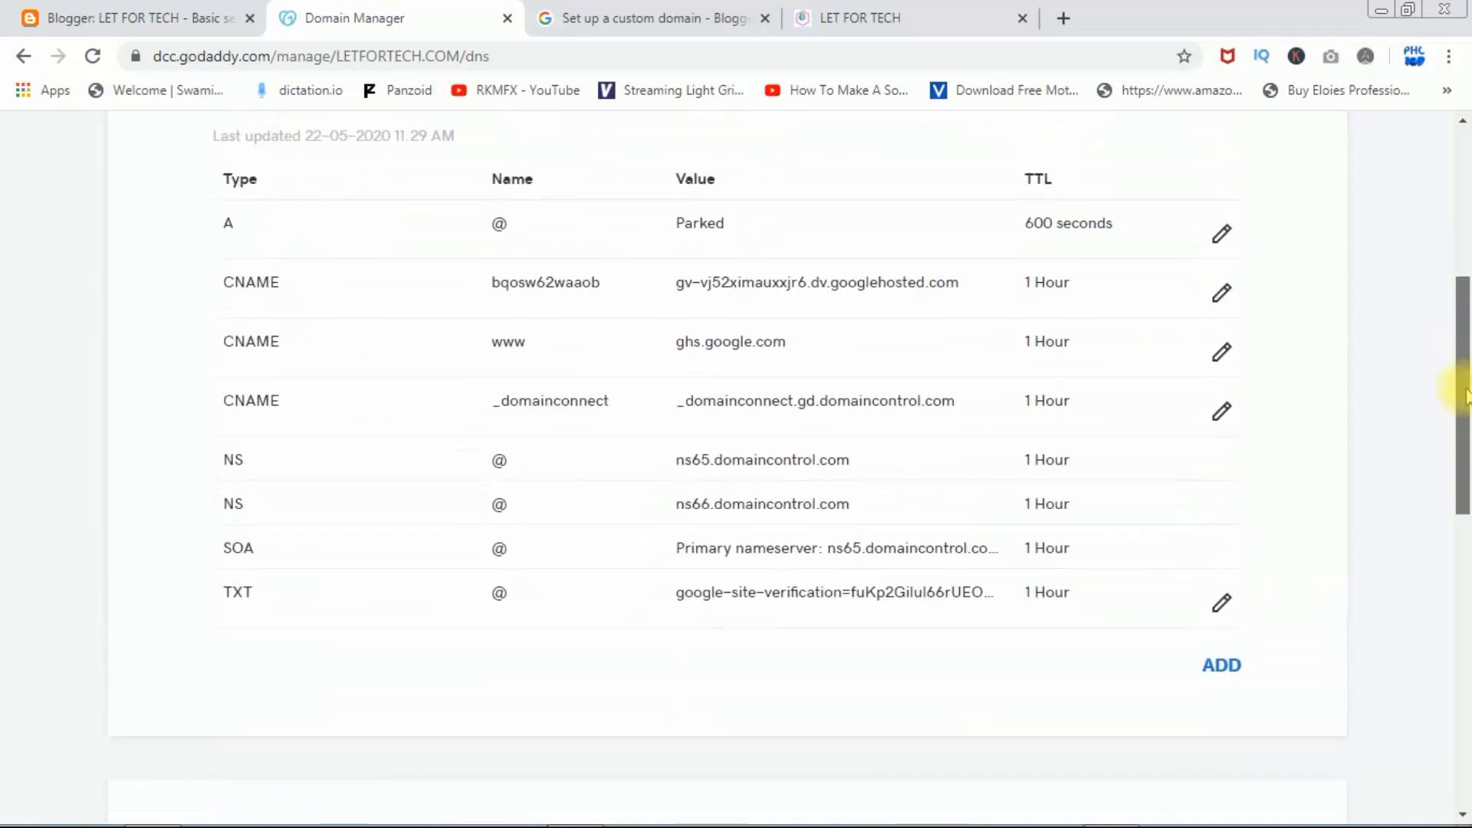
Step: Switch to Blogger Help's custom domain instructions and copy the first Google A-record IP, 216.239.32.21
left_click(652, 11)
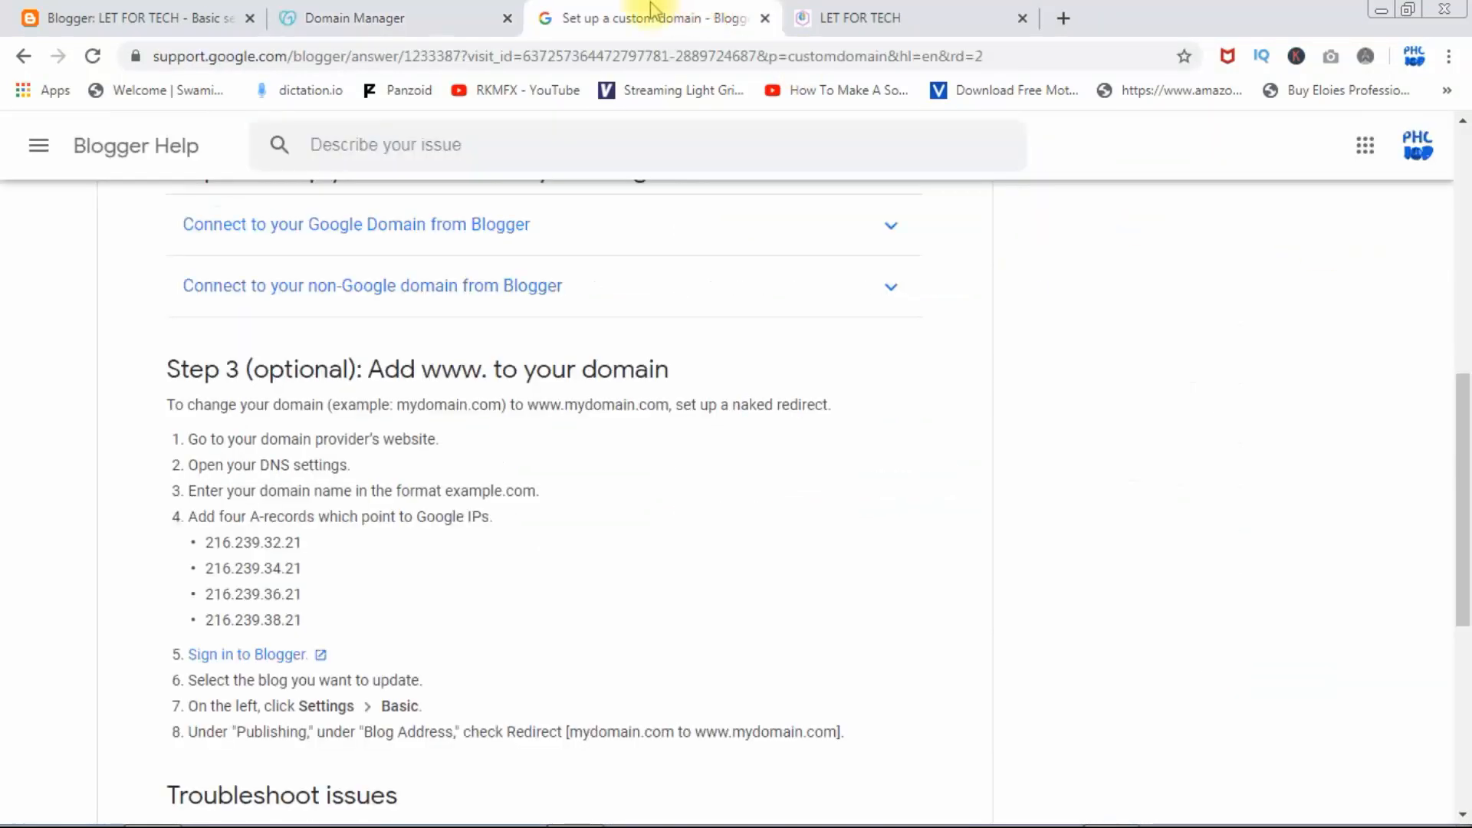
left_click(554, 65)
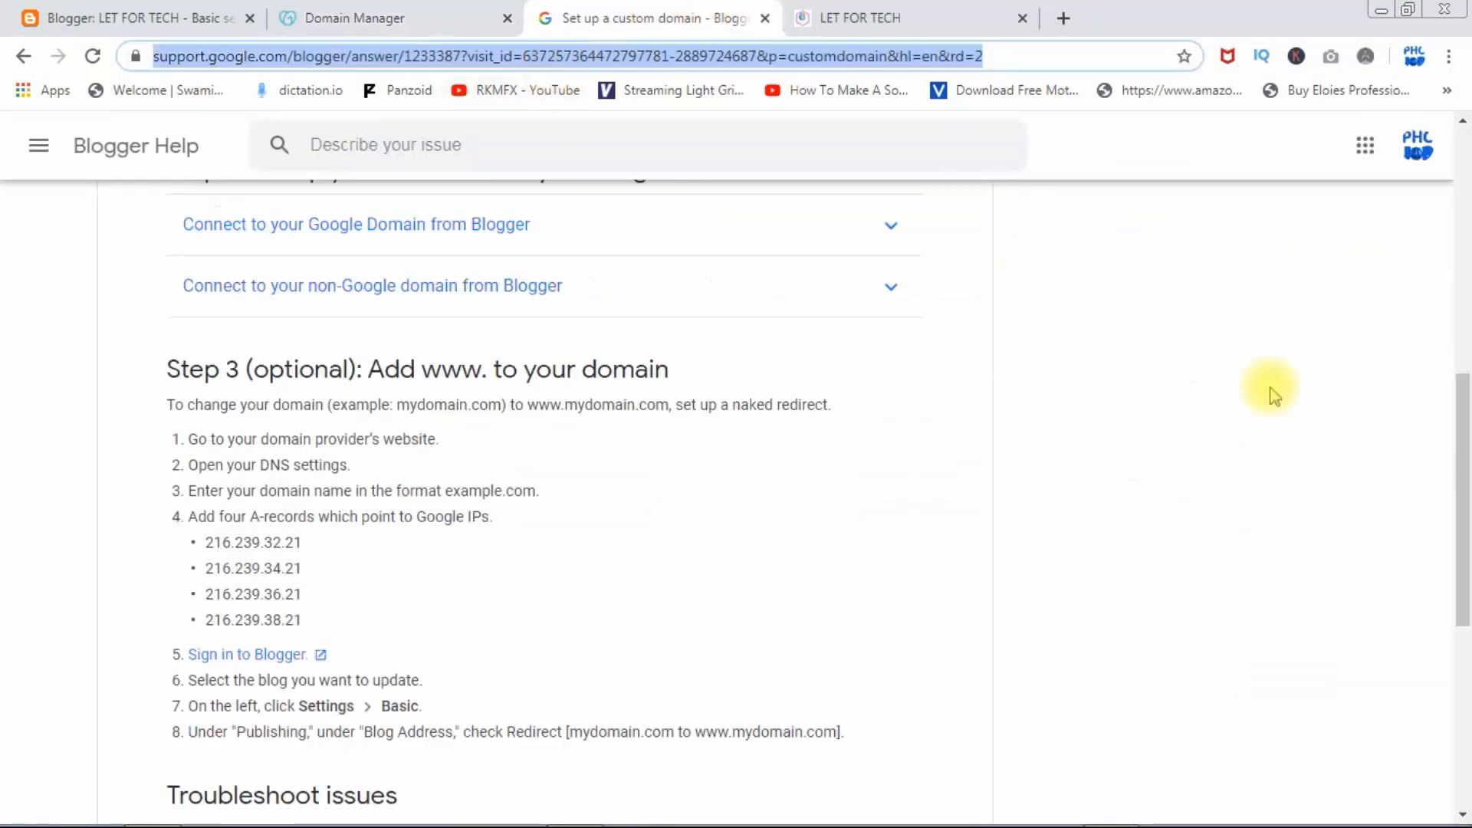
left_click(1165, 323)
left_click_drag(1460, 384, 1464, 434)
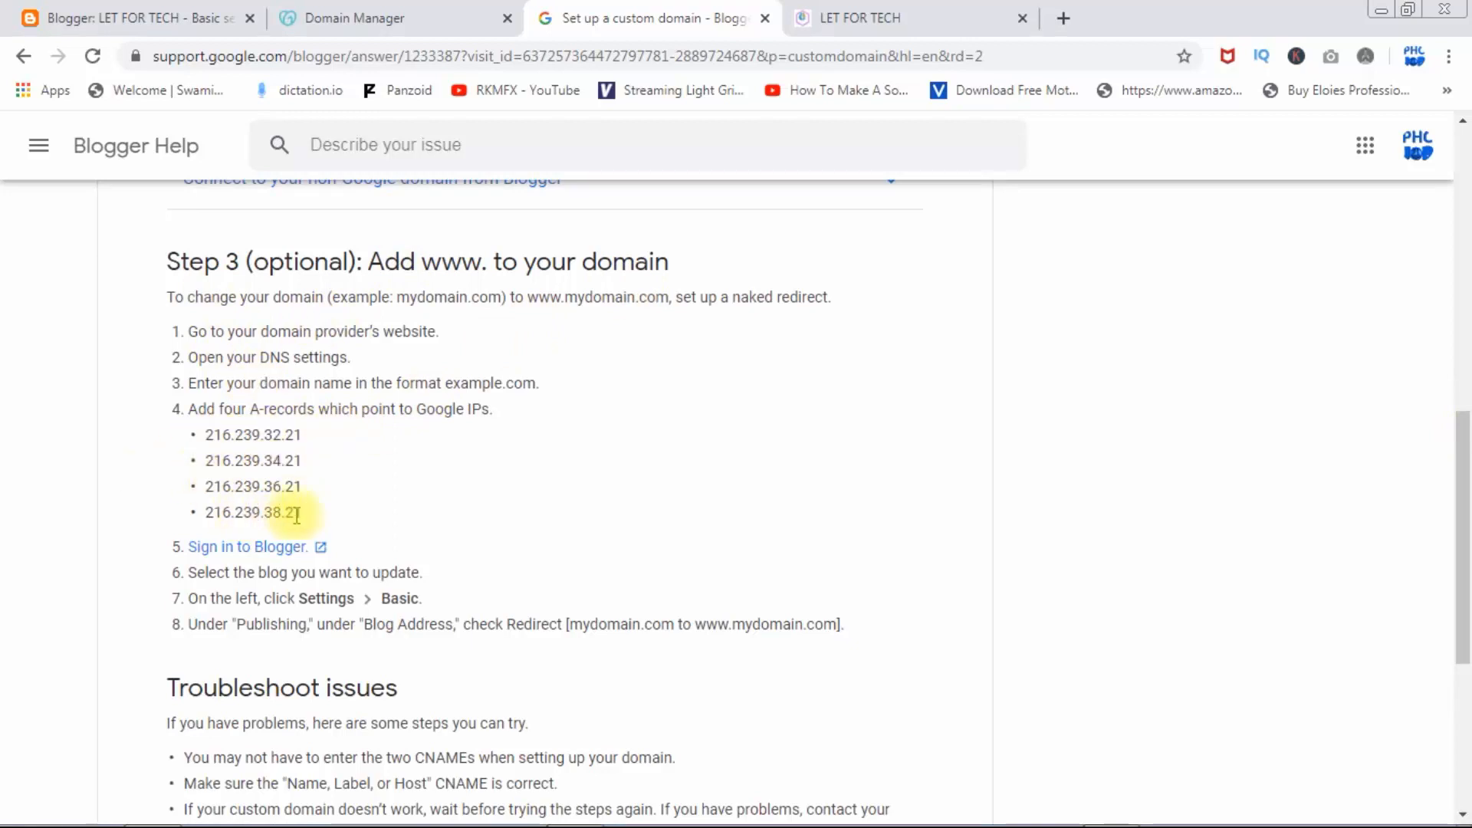
left_click_drag(284, 435, 305, 486)
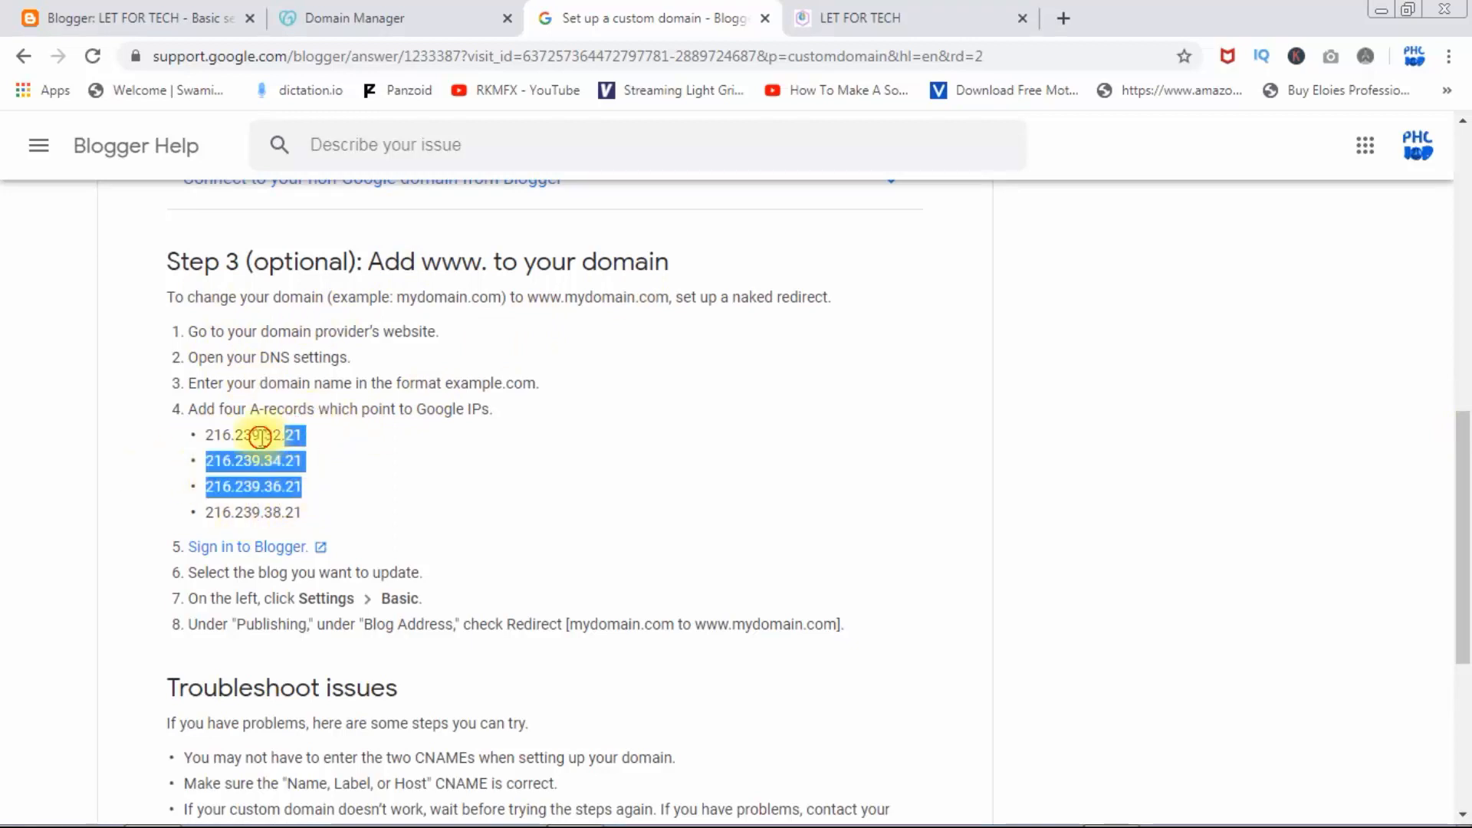
left_click_drag(319, 432, 247, 442)
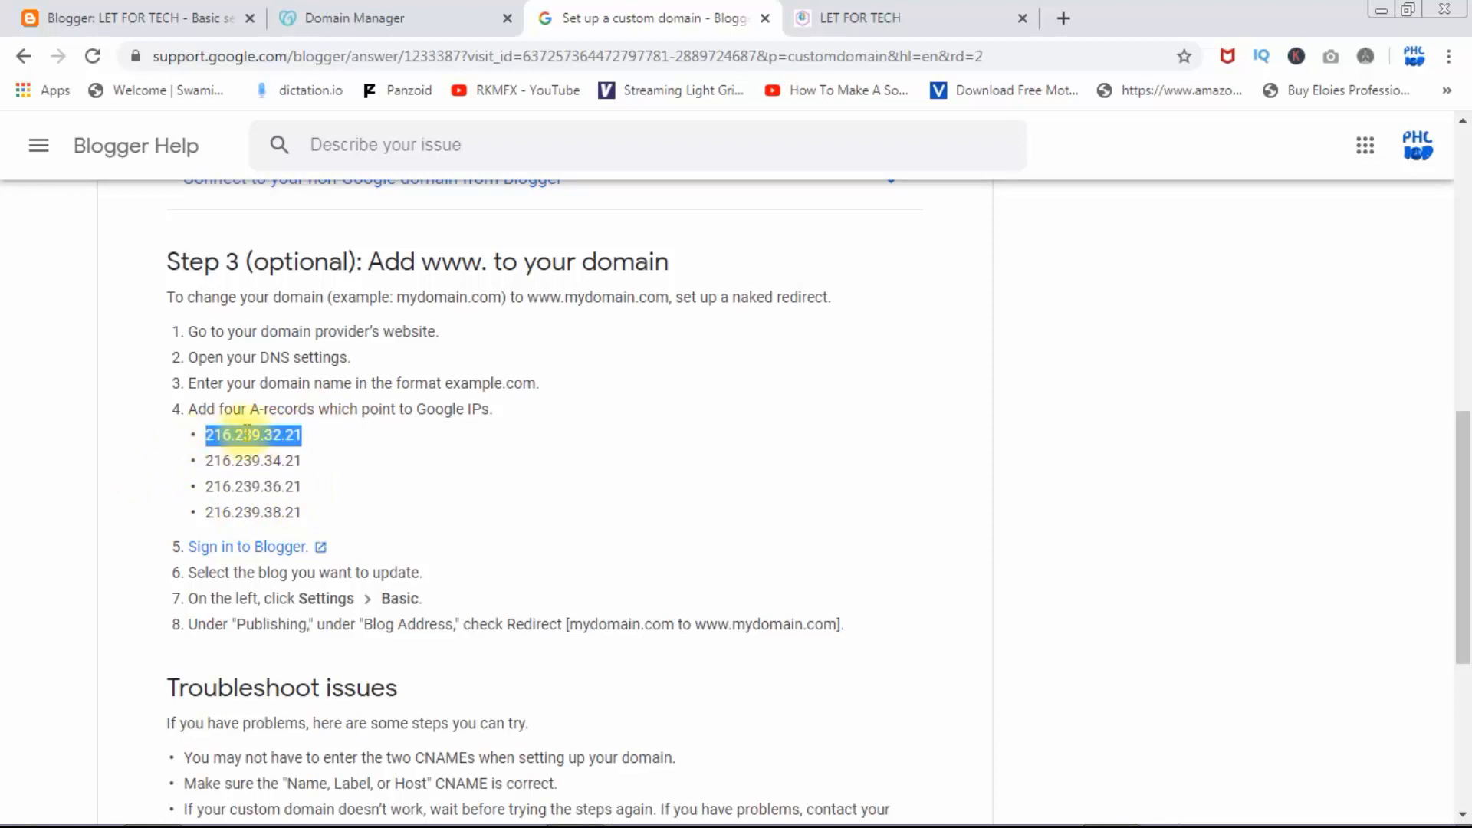
key("ctrl+c")
Step: In GoDaddy's DNS records, add and save an A record with host @ pointing to 216.239.32.21
left_click(453, 17)
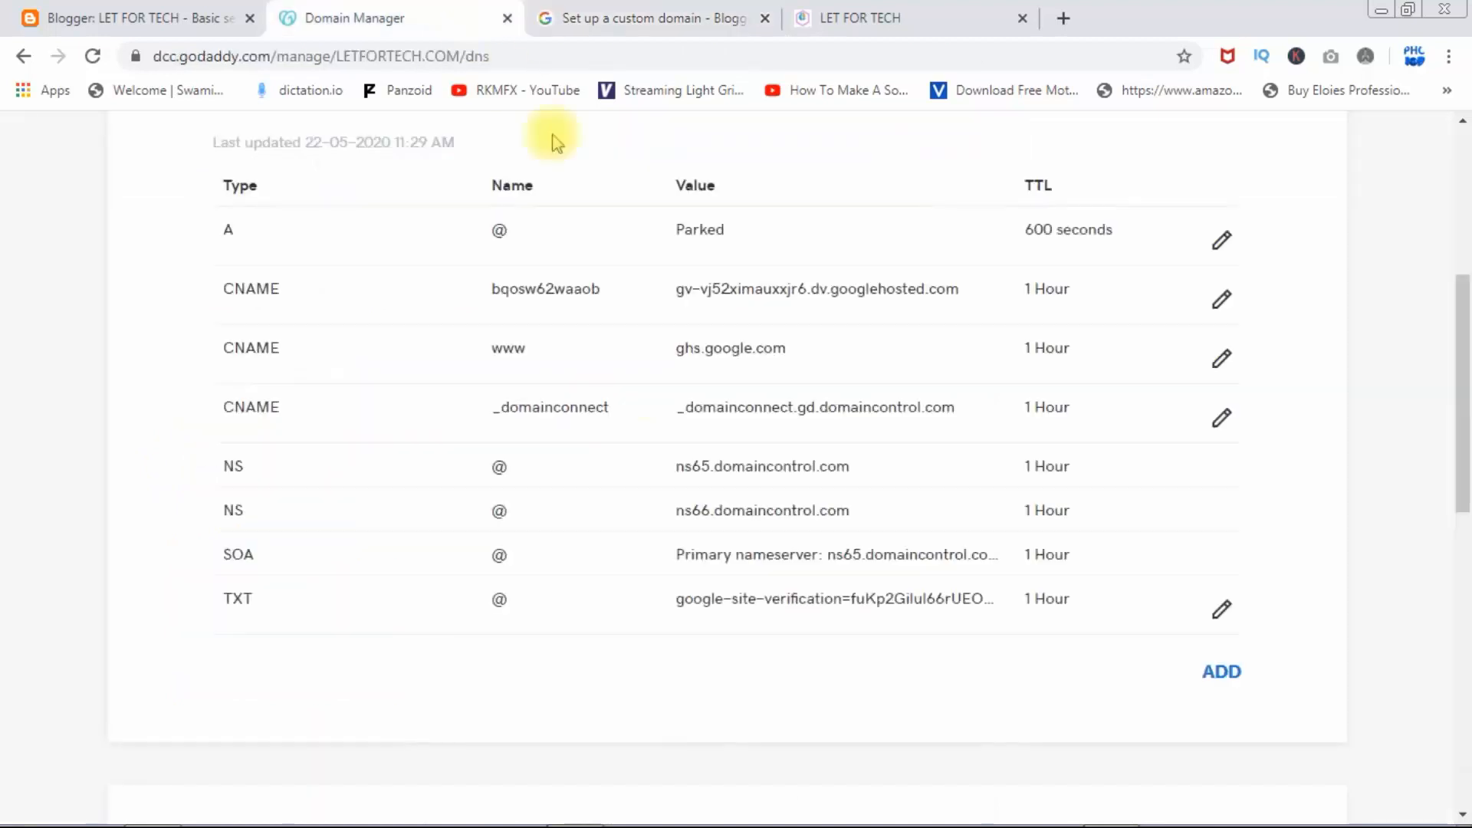
left_click_drag(1462, 434, 1461, 487)
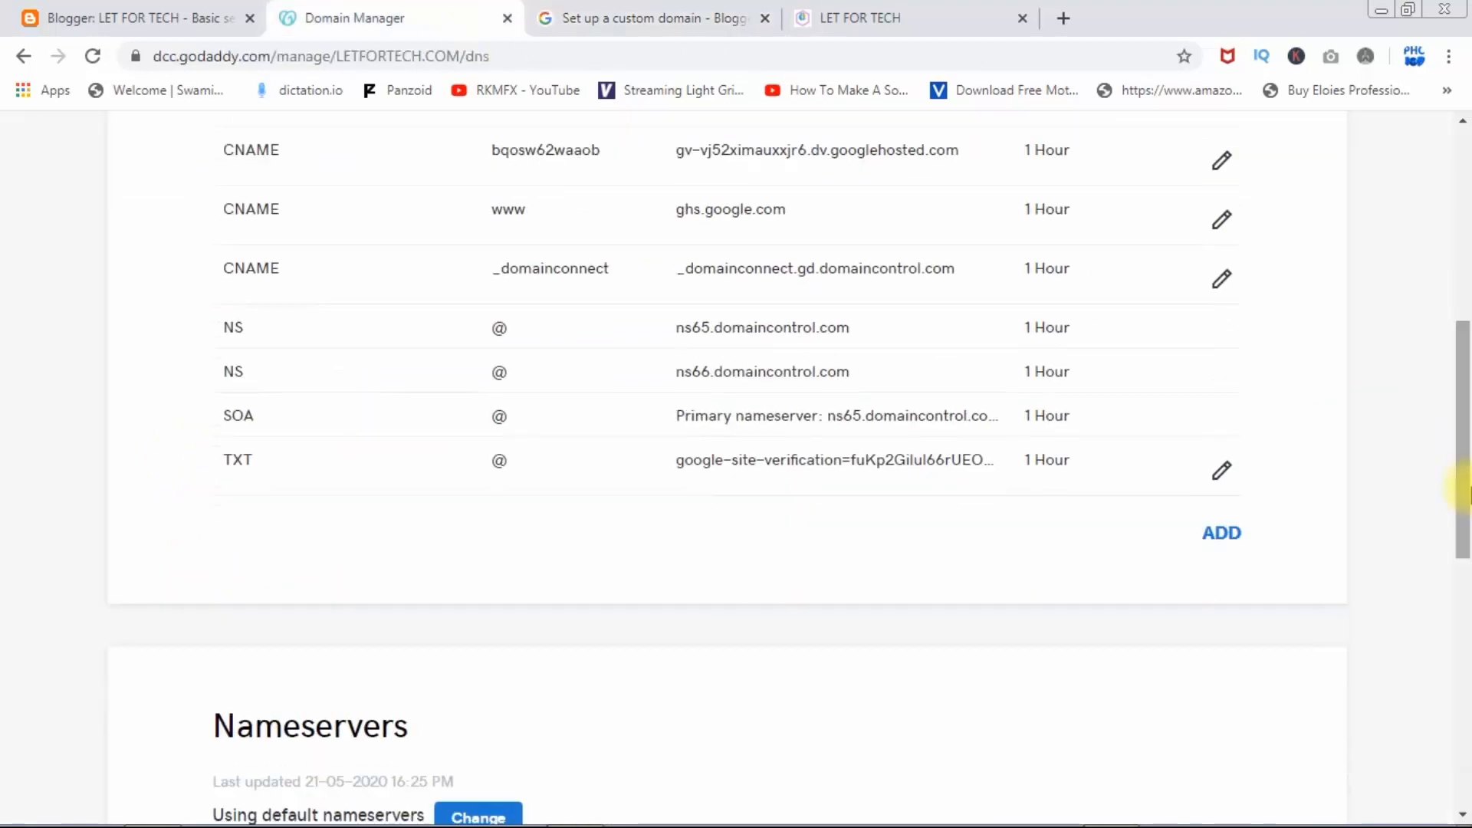
left_click(1222, 538)
left_click(483, 591)
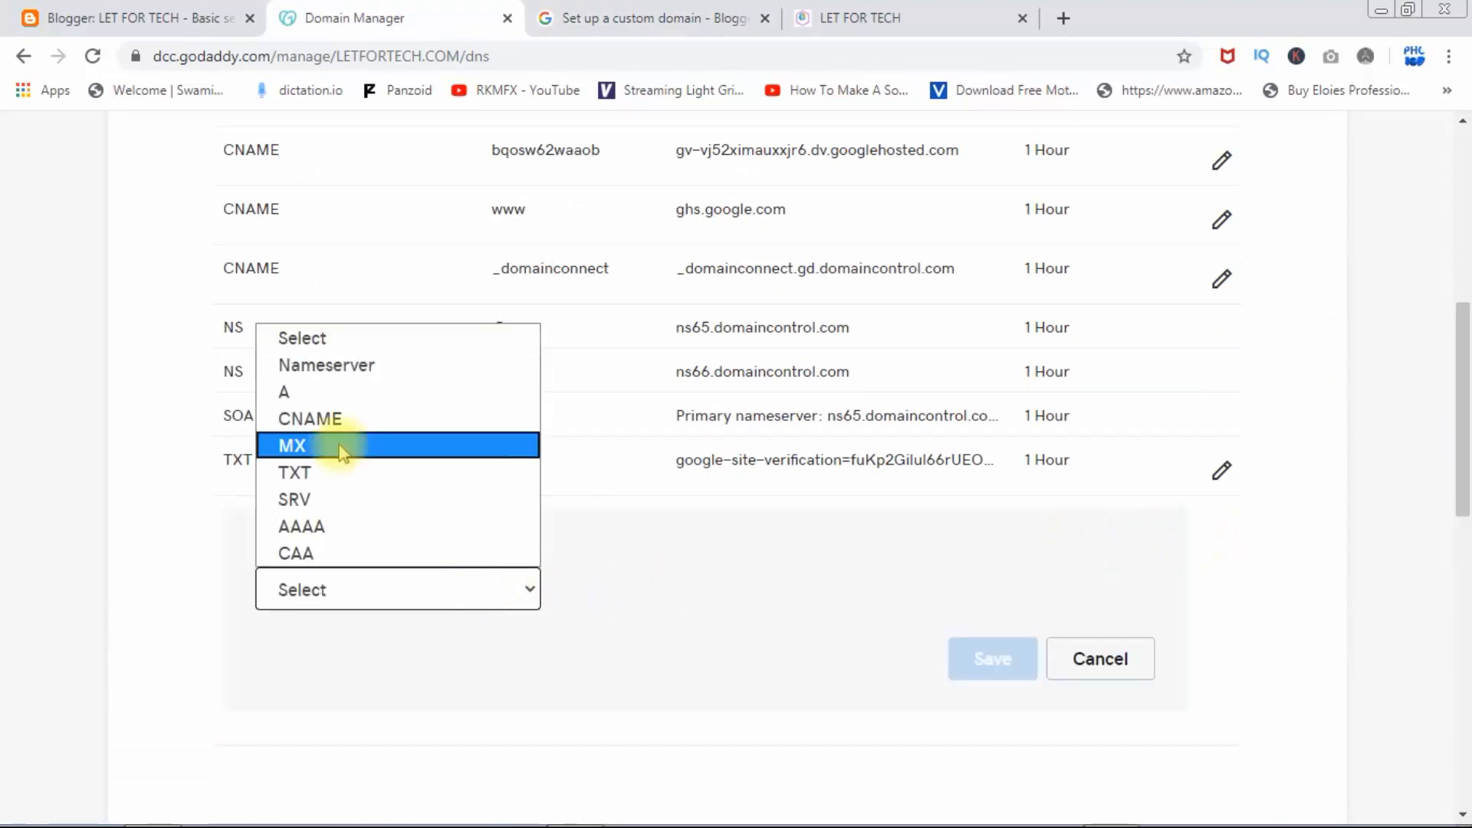
left_click(319, 392)
left_click(686, 585)
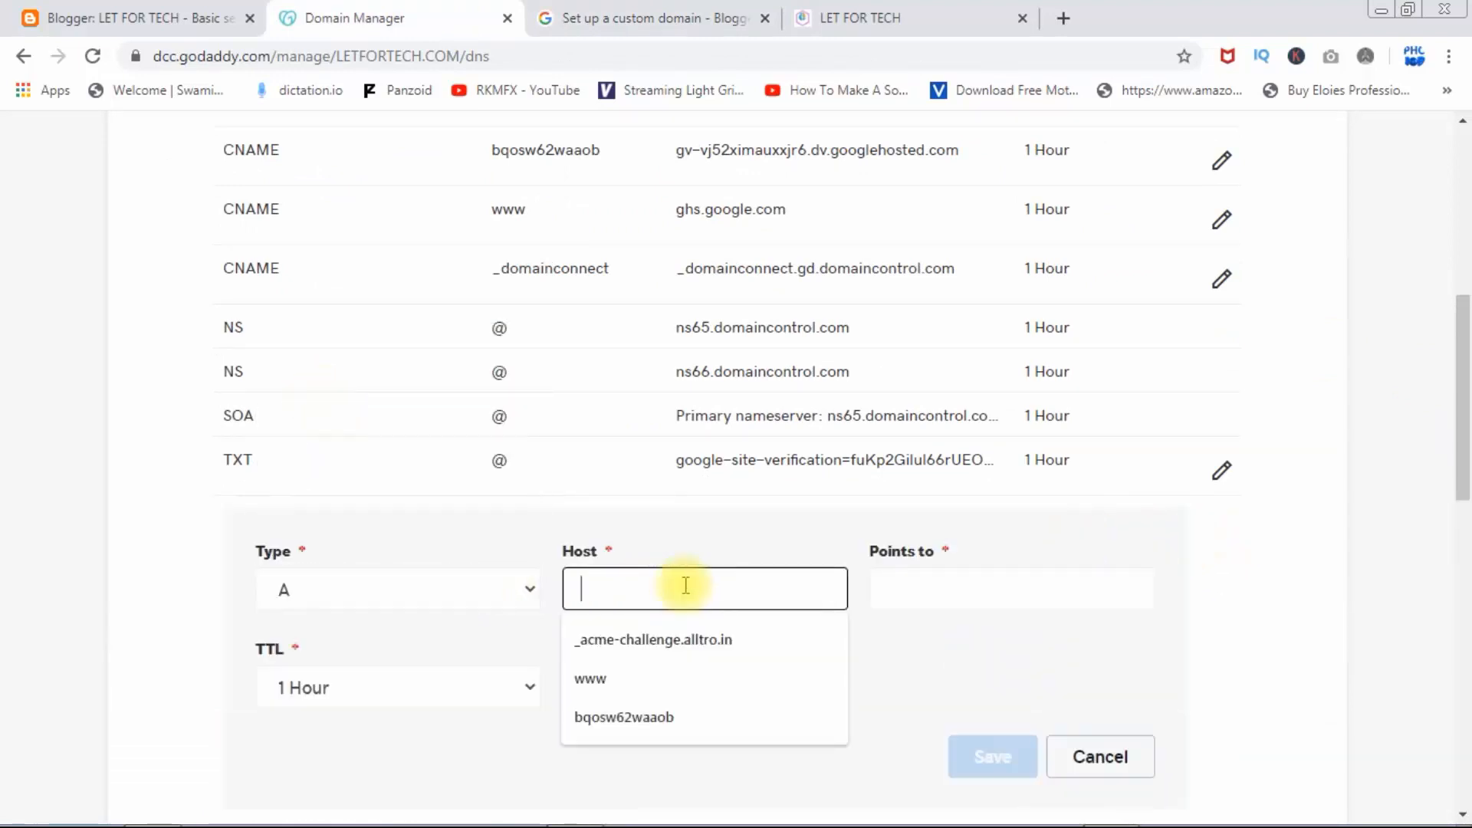
type("@")
left_click(896, 591)
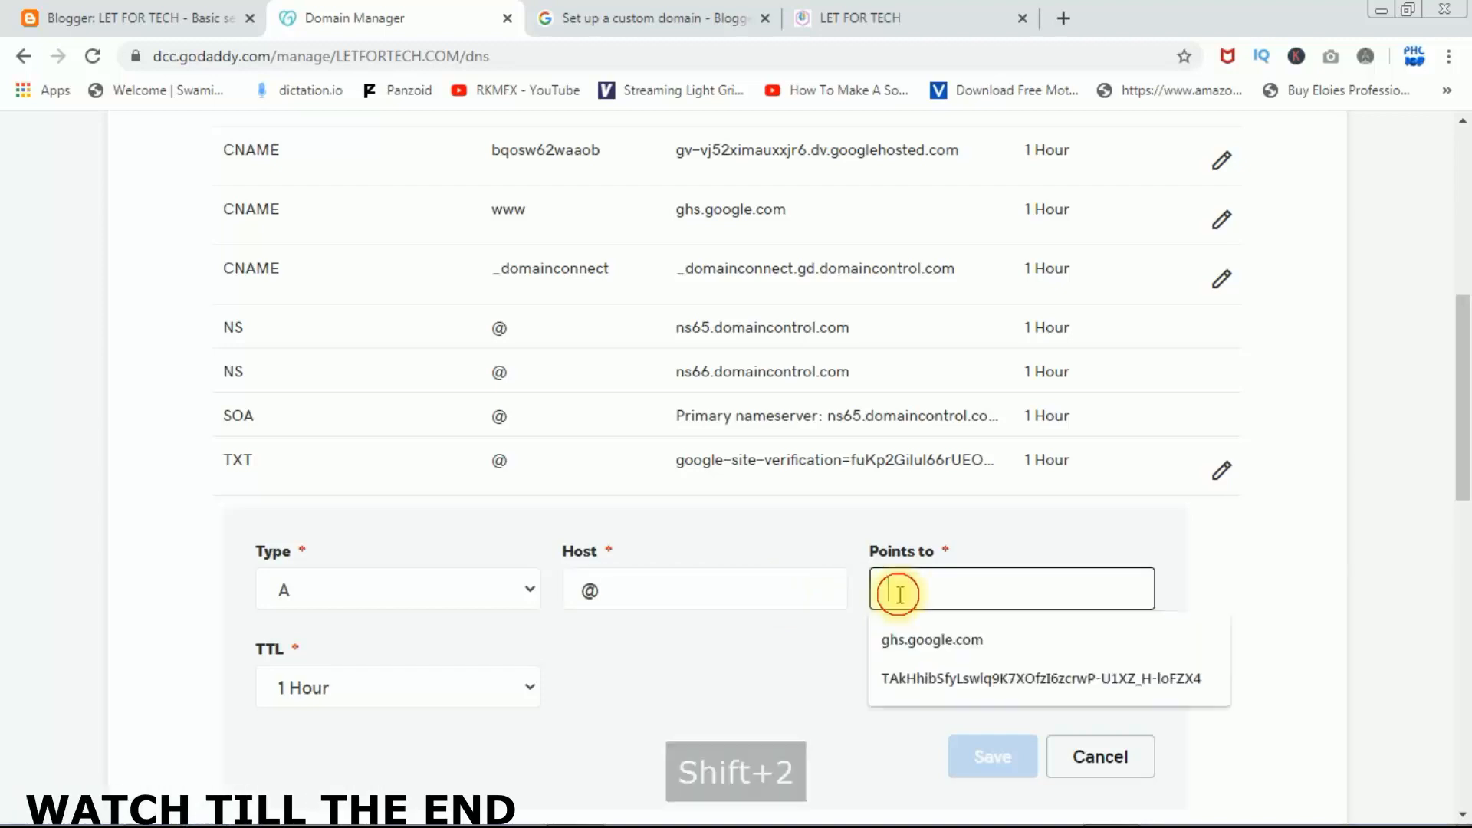
key("ctrl+v")
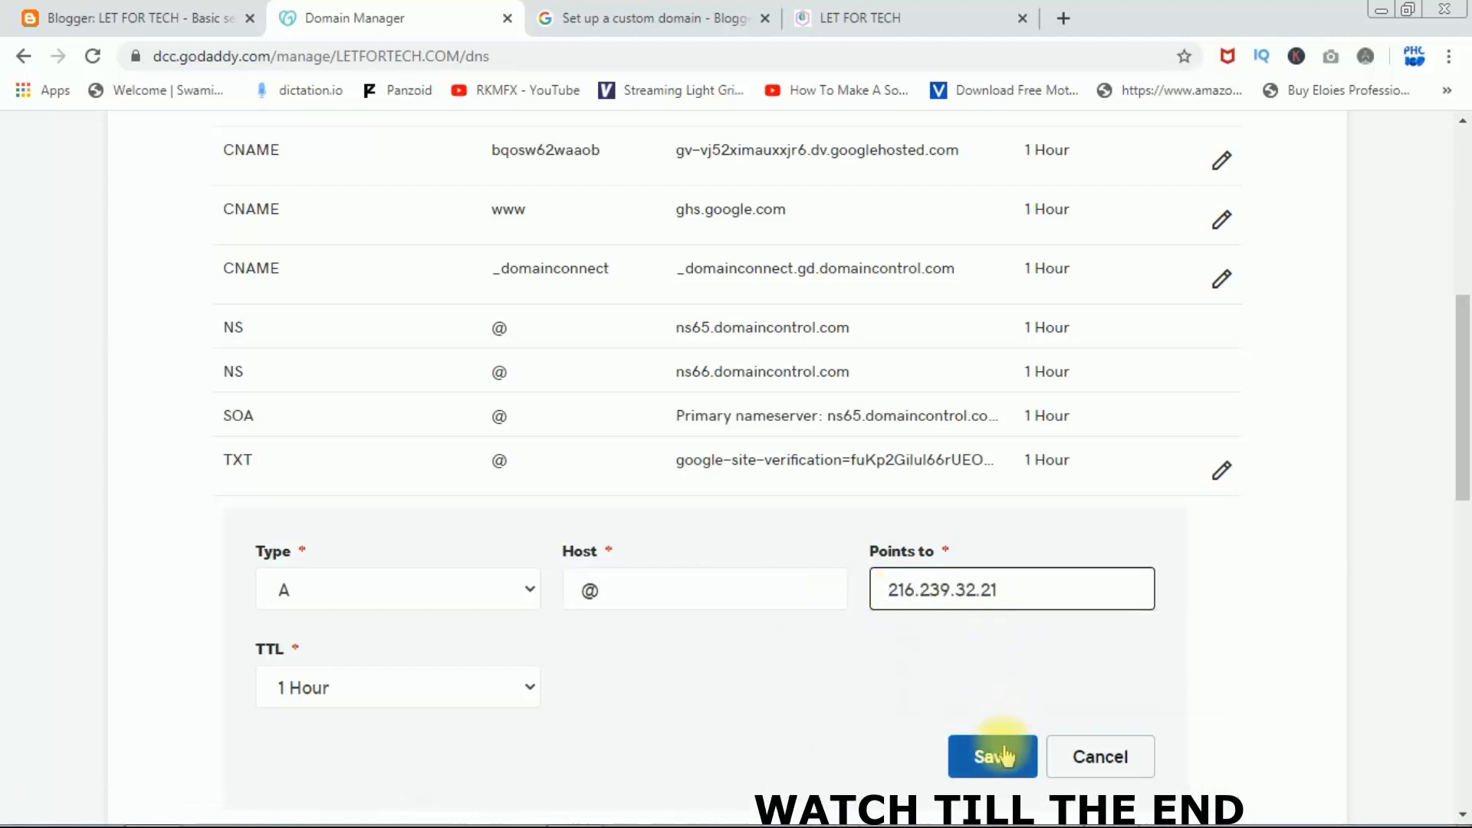
left_click(1001, 755)
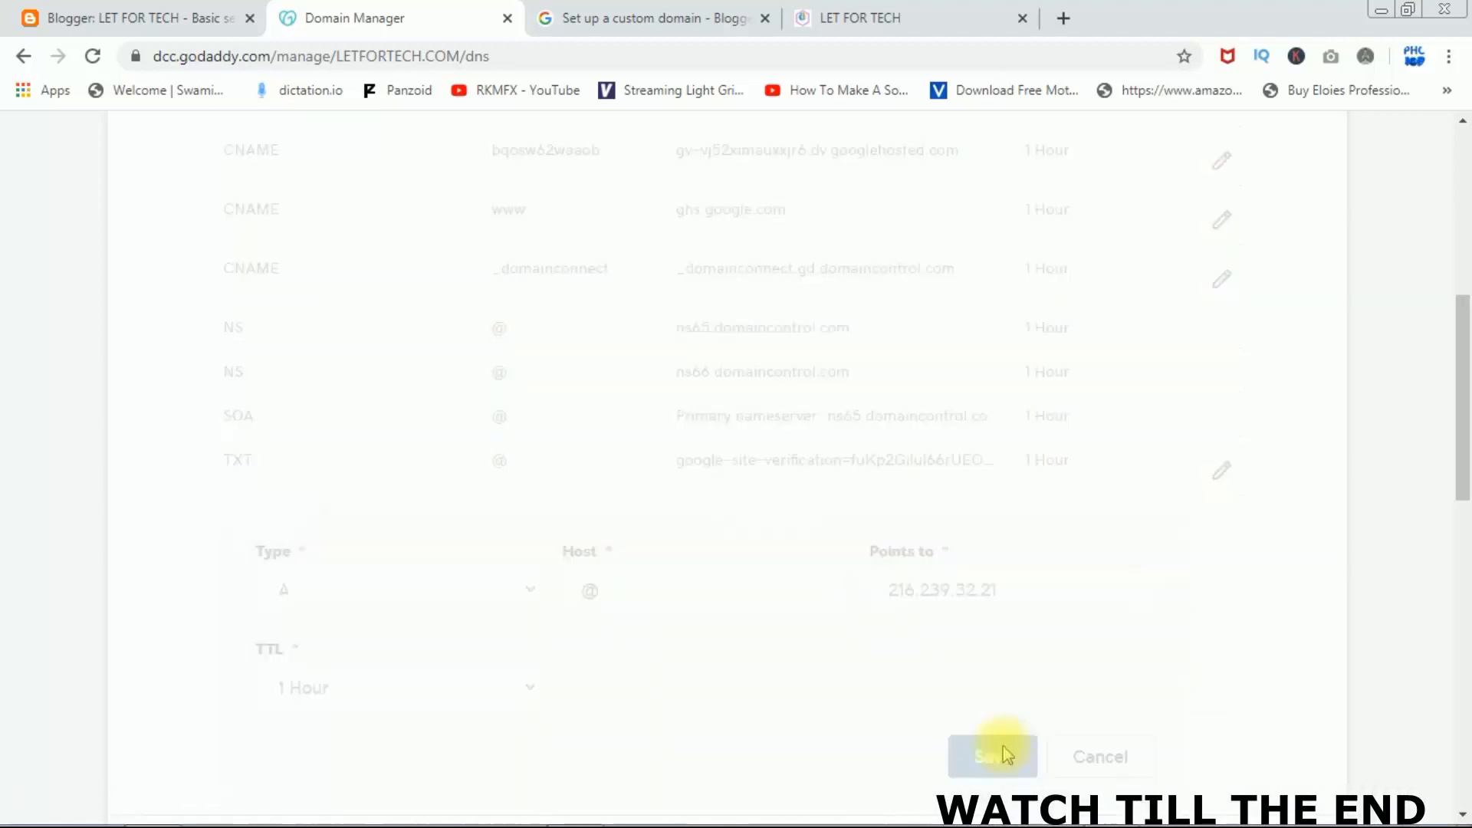
Step: Return to the Blogger Help instructions and copy the second Google IP, 216.239.34.21
left_click(582, 17)
left_click_drag(309, 461, 213, 460)
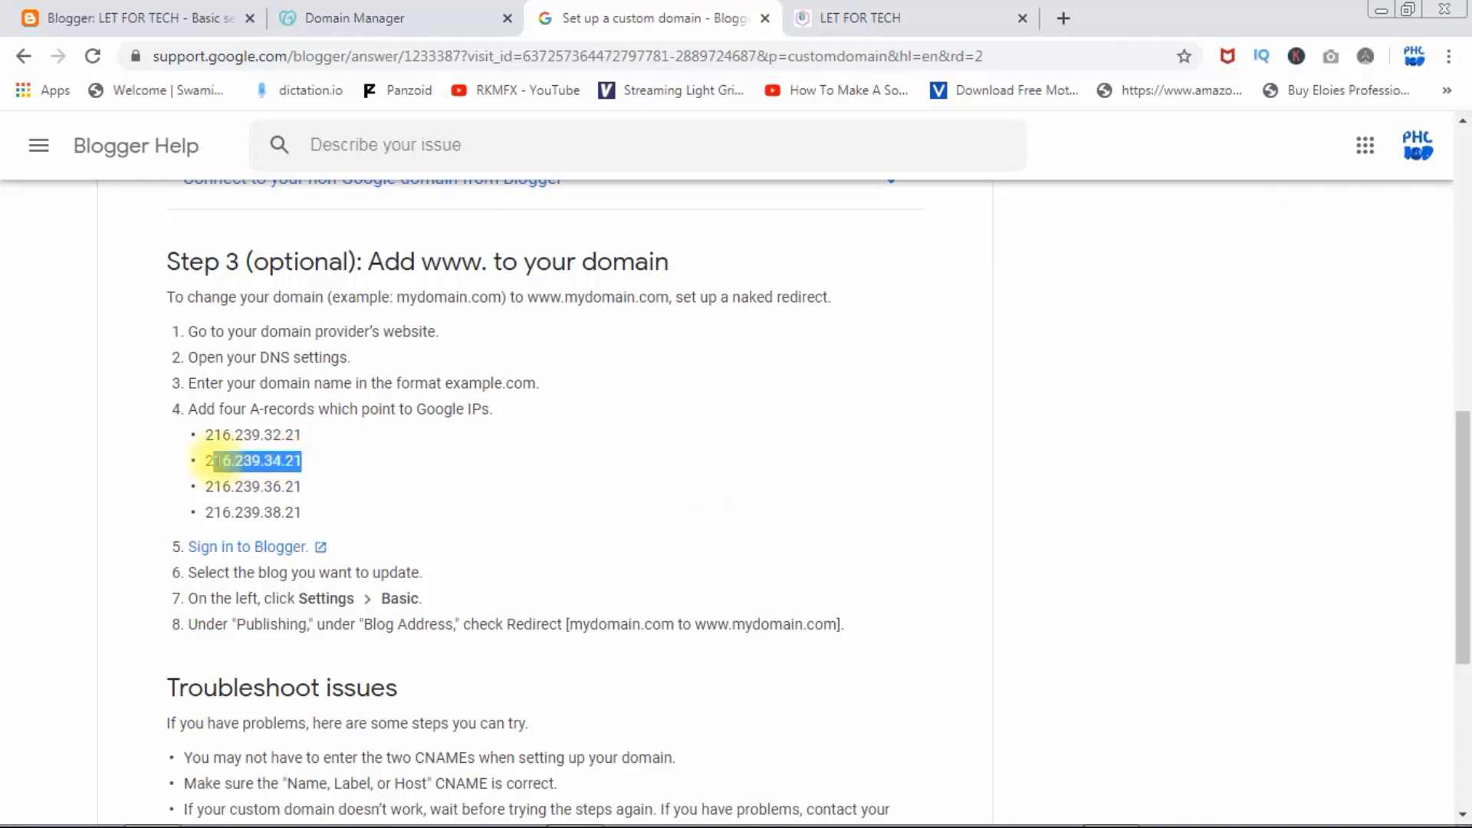
key("ctrl+c")
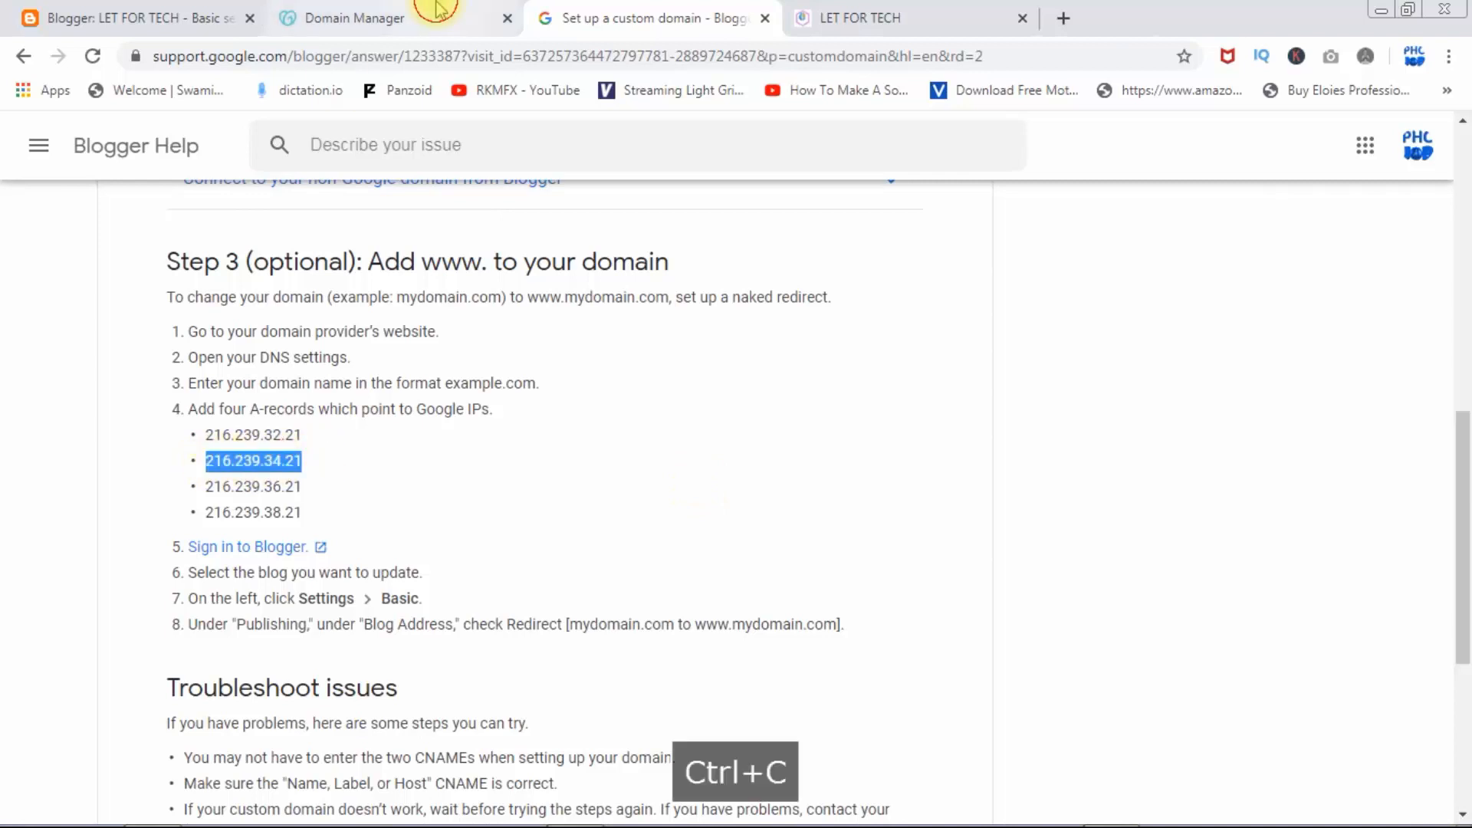
Step: Switch to GoDaddy's DNS records and save a second Google A record with host @ pointing to 216.239.34.21
left_click(352, 17)
left_click(1222, 592)
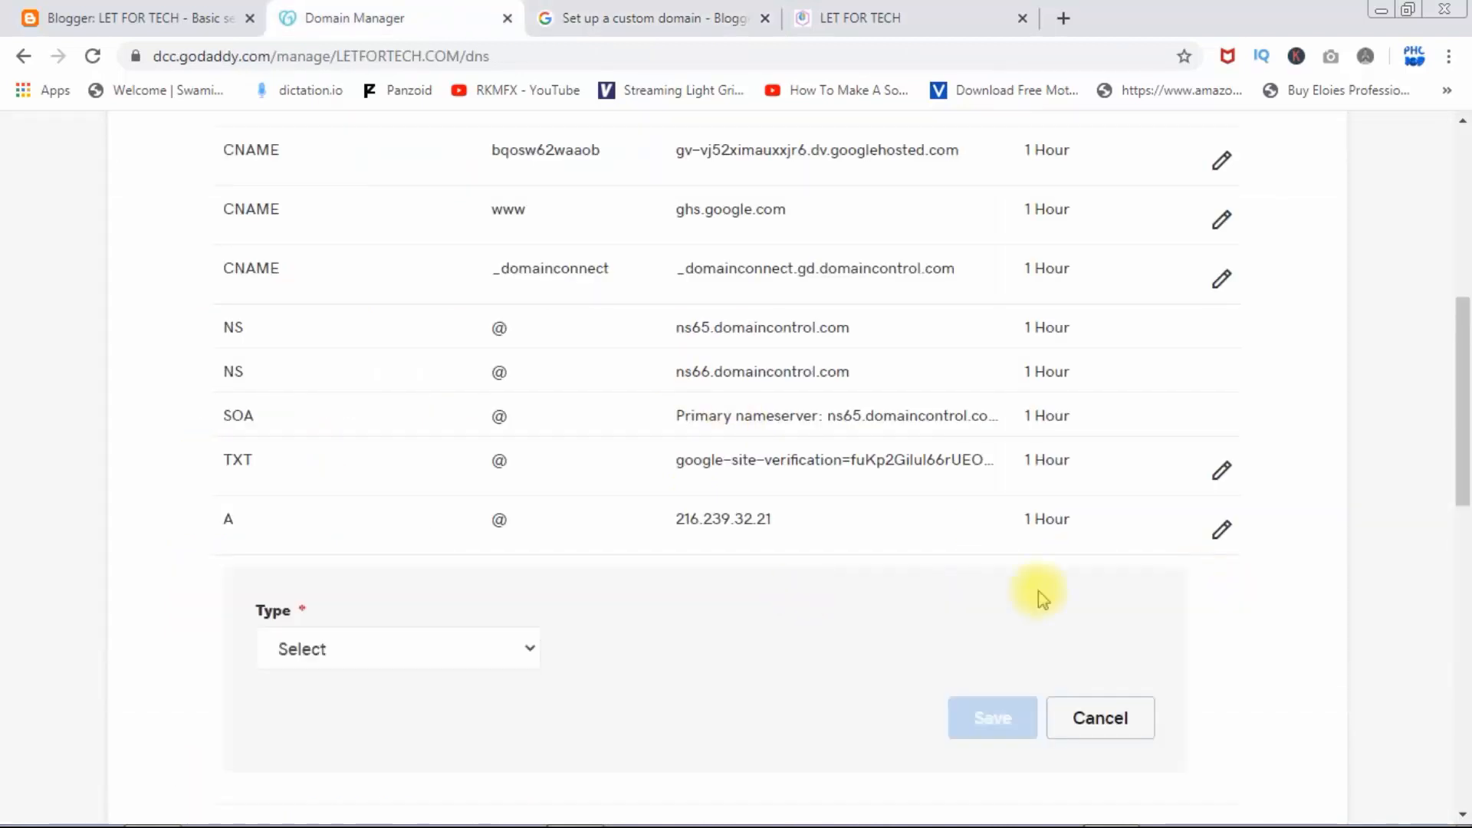
left_click(371, 646)
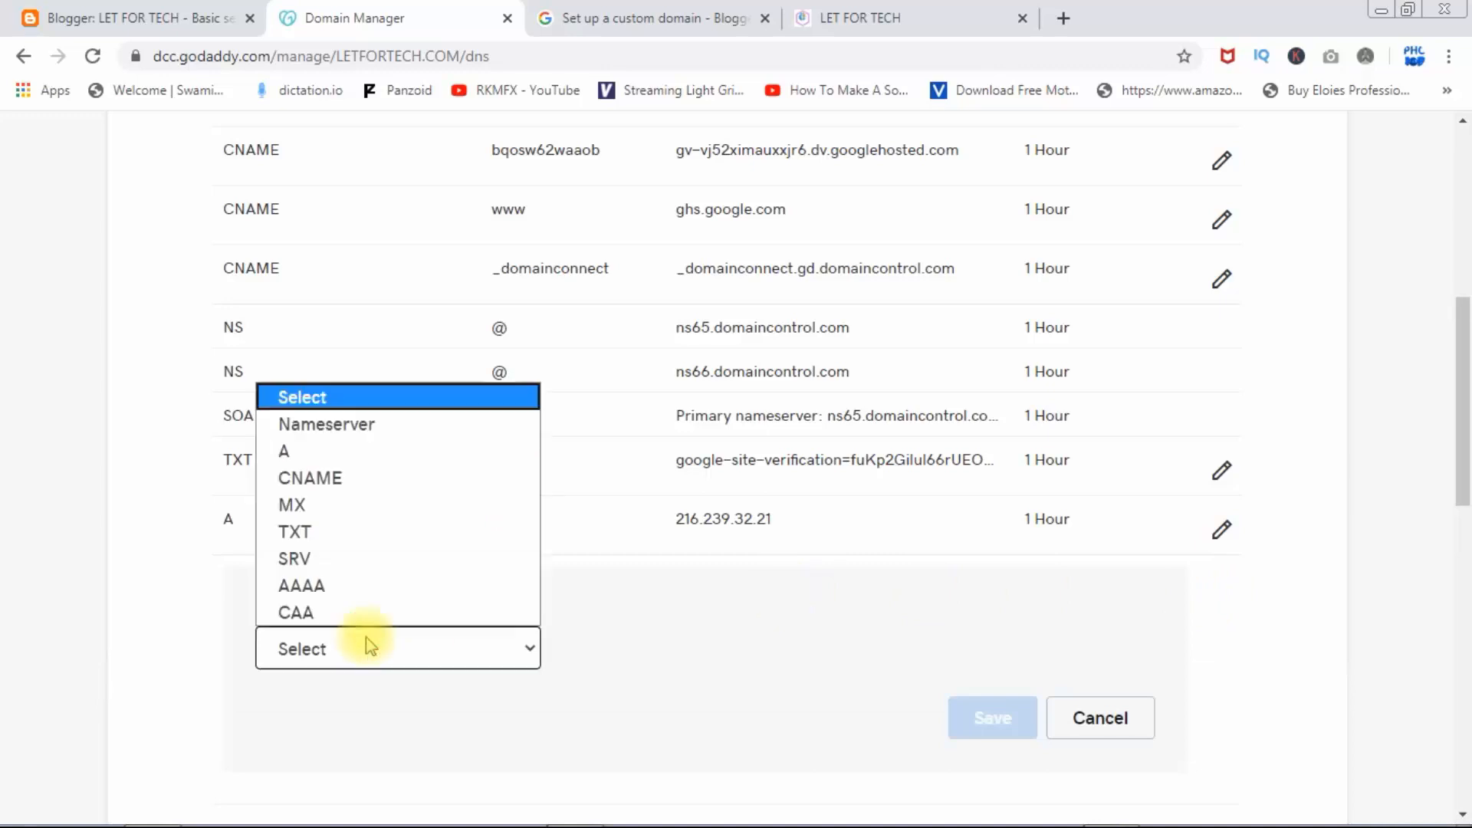
left_click(295, 449)
left_click(802, 656)
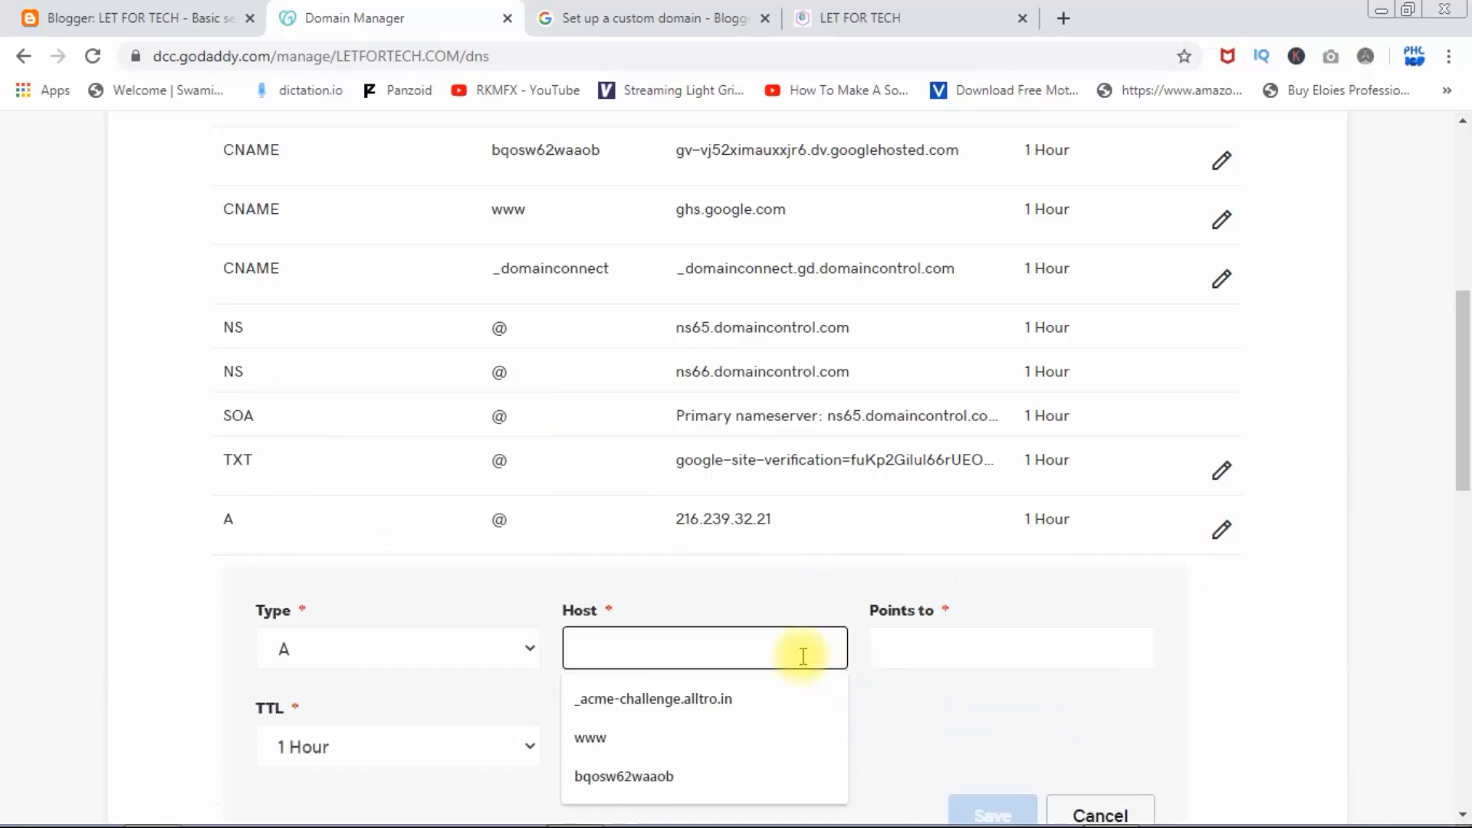
type("@")
left_click(1046, 644)
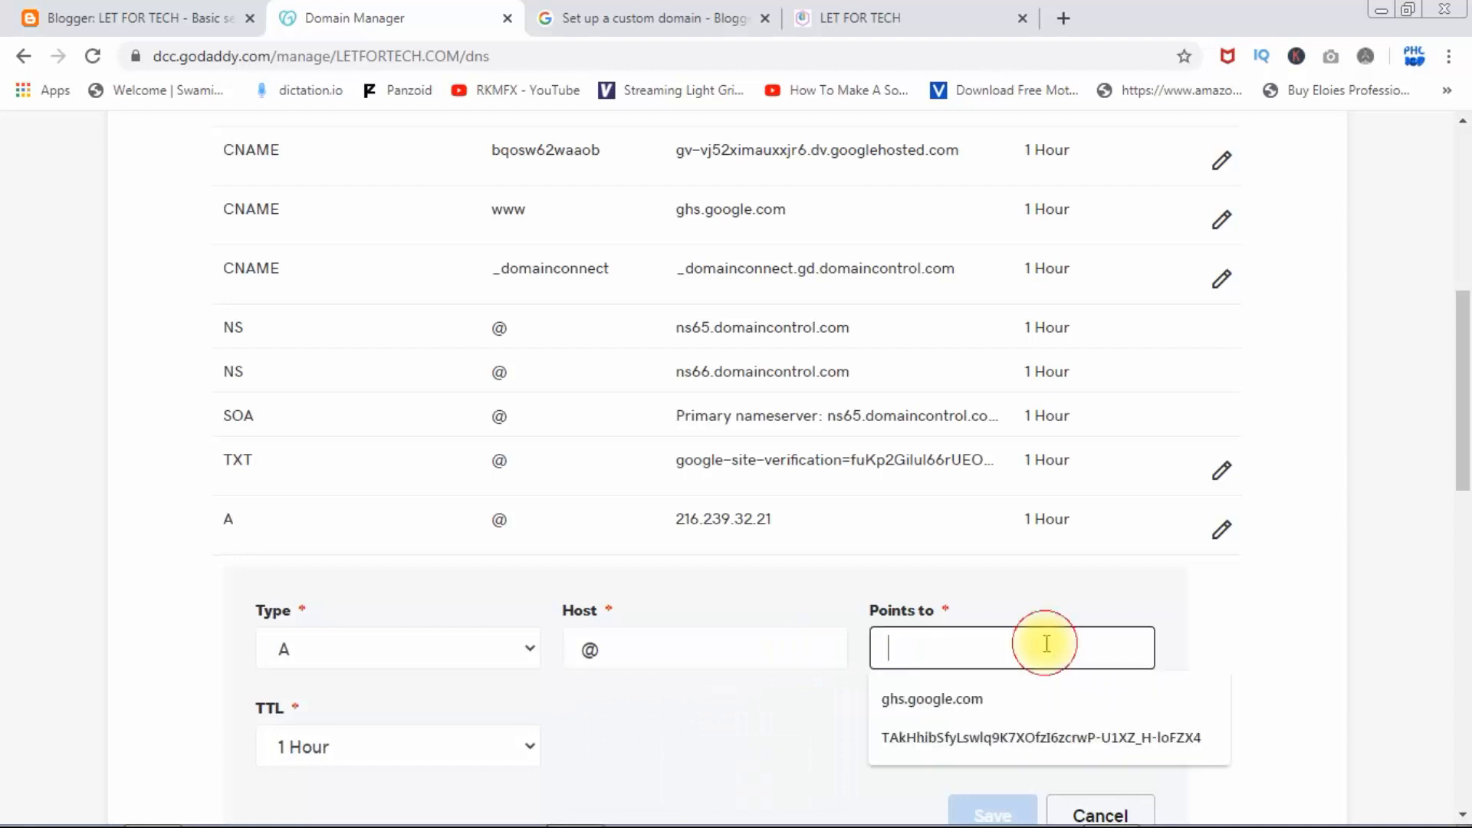
key("ctrl+v")
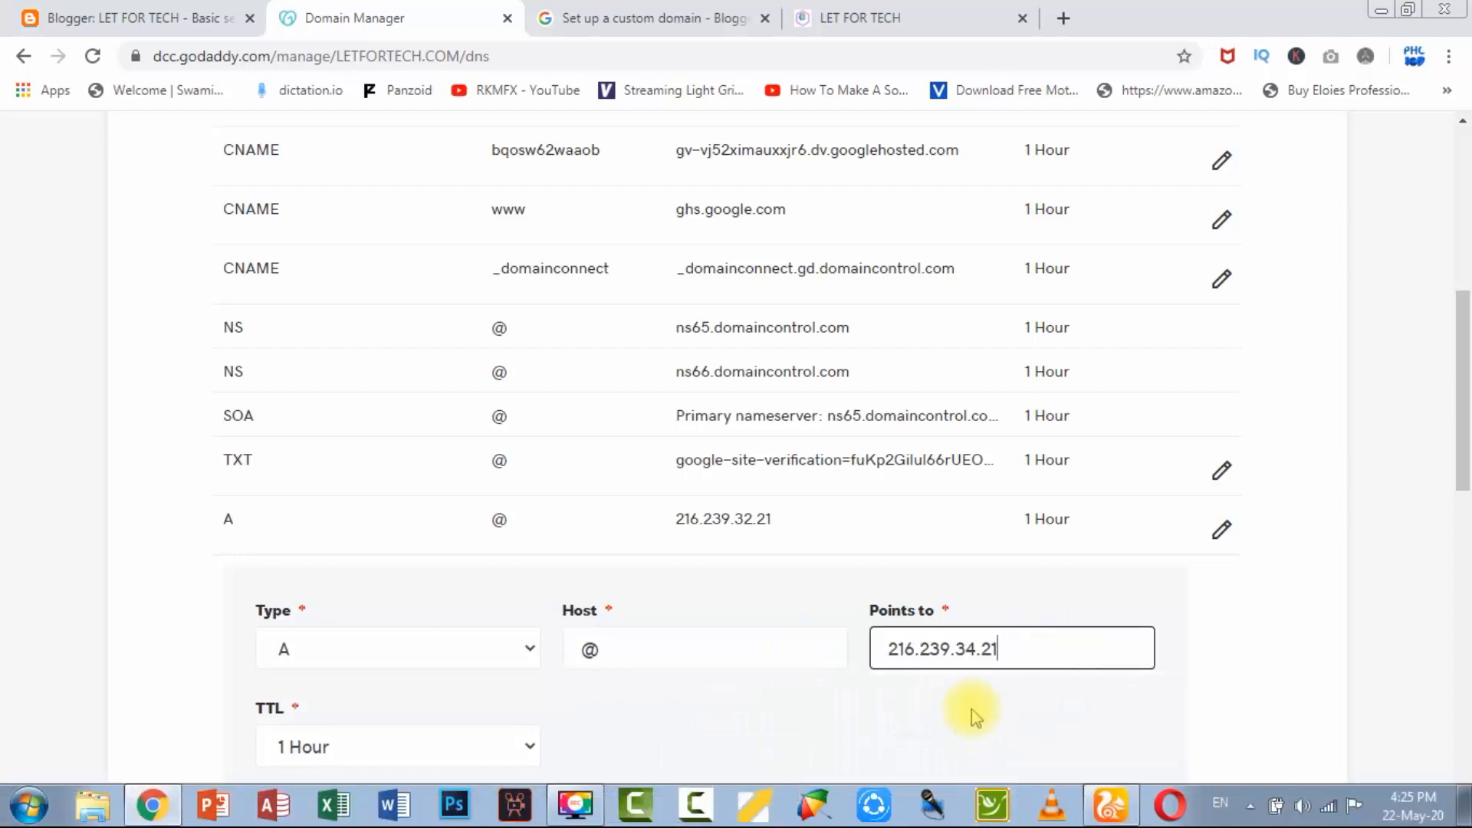
left_click(986, 812)
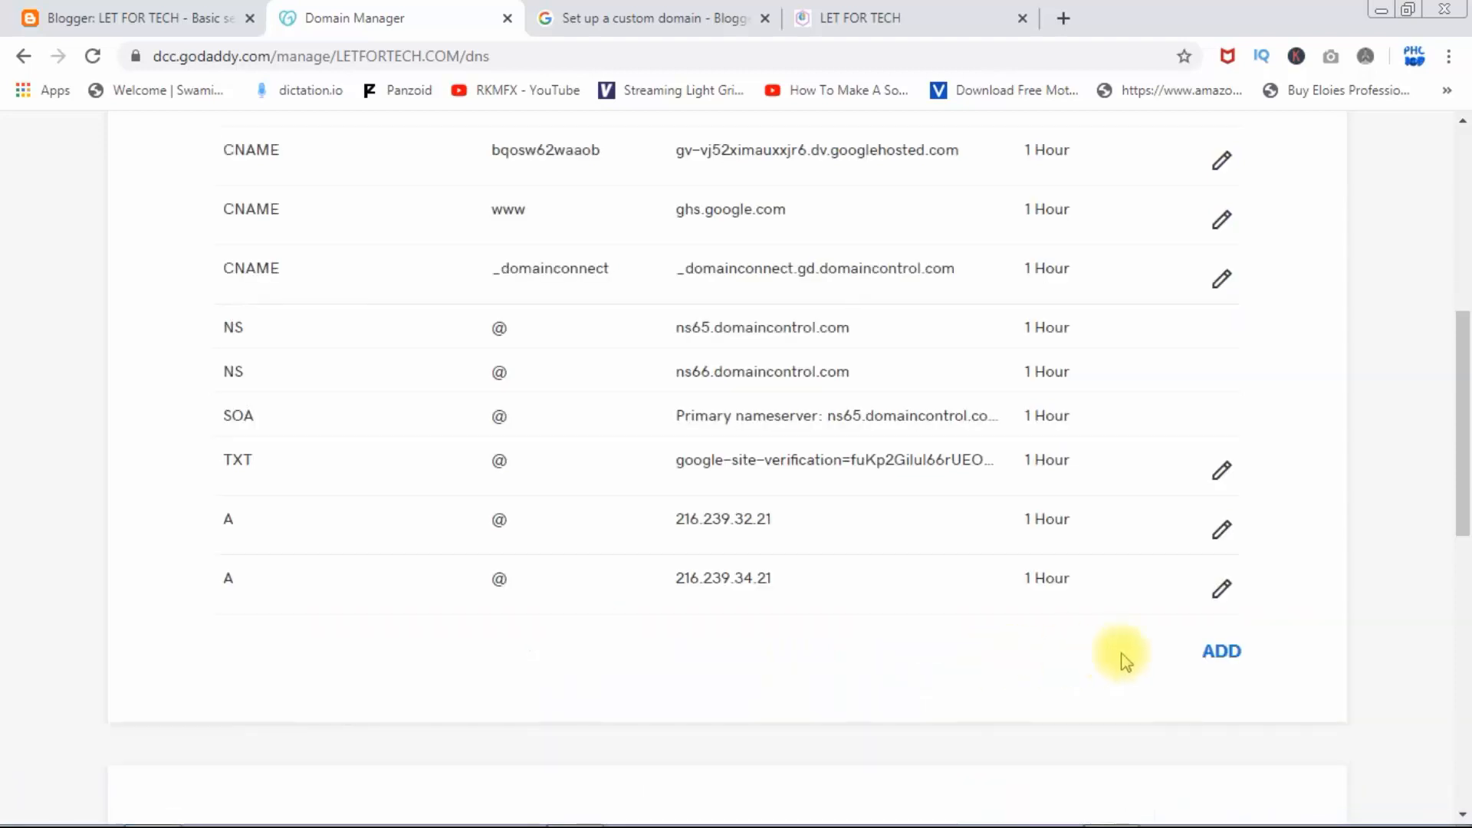
Step: Go back to the Blogger Help instructions and copy the third Google IP, 216.239.36.21
left_click(793, 15)
left_click(652, 18)
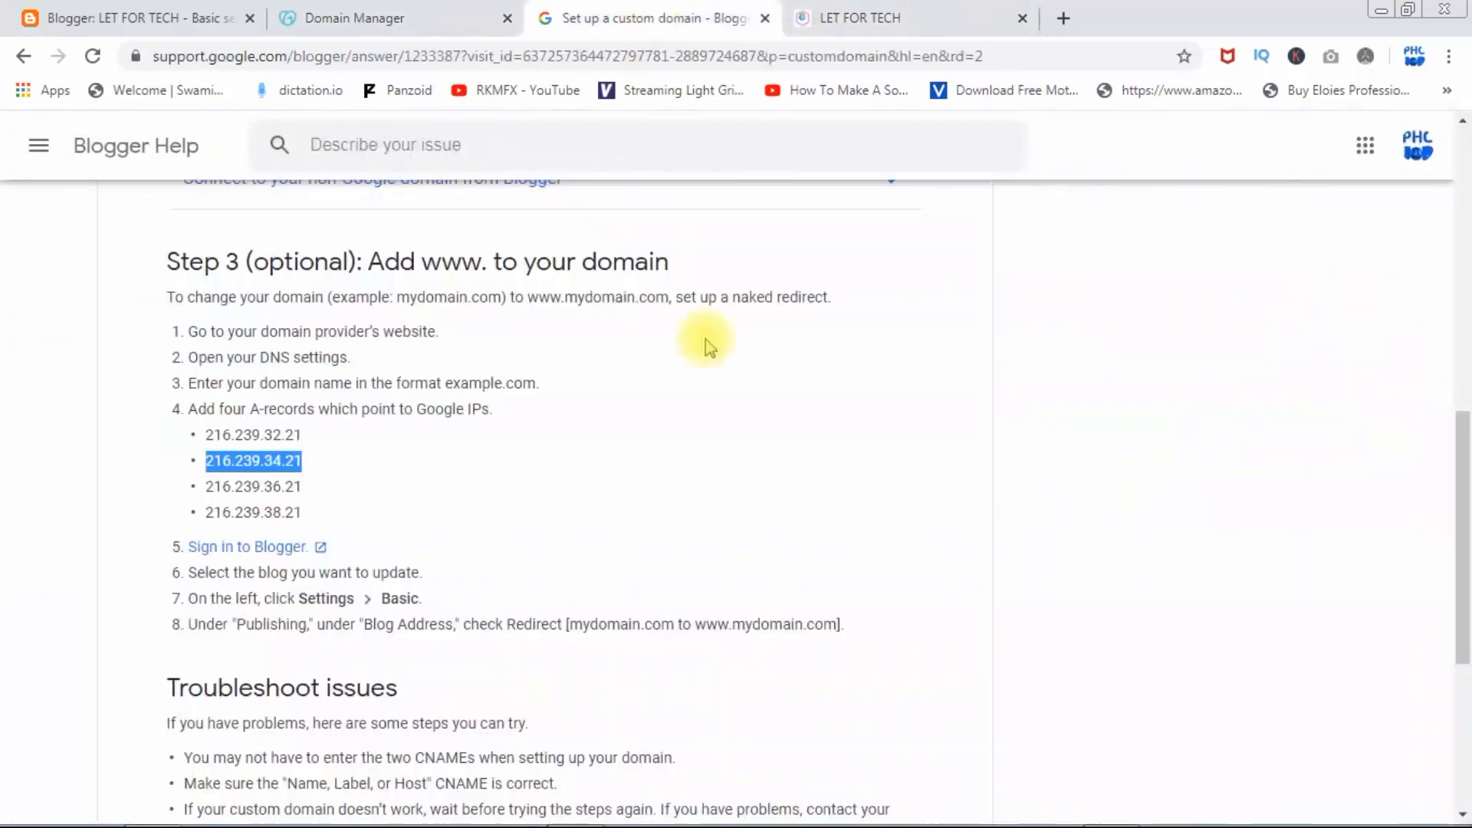
left_click_drag(319, 488, 262, 486)
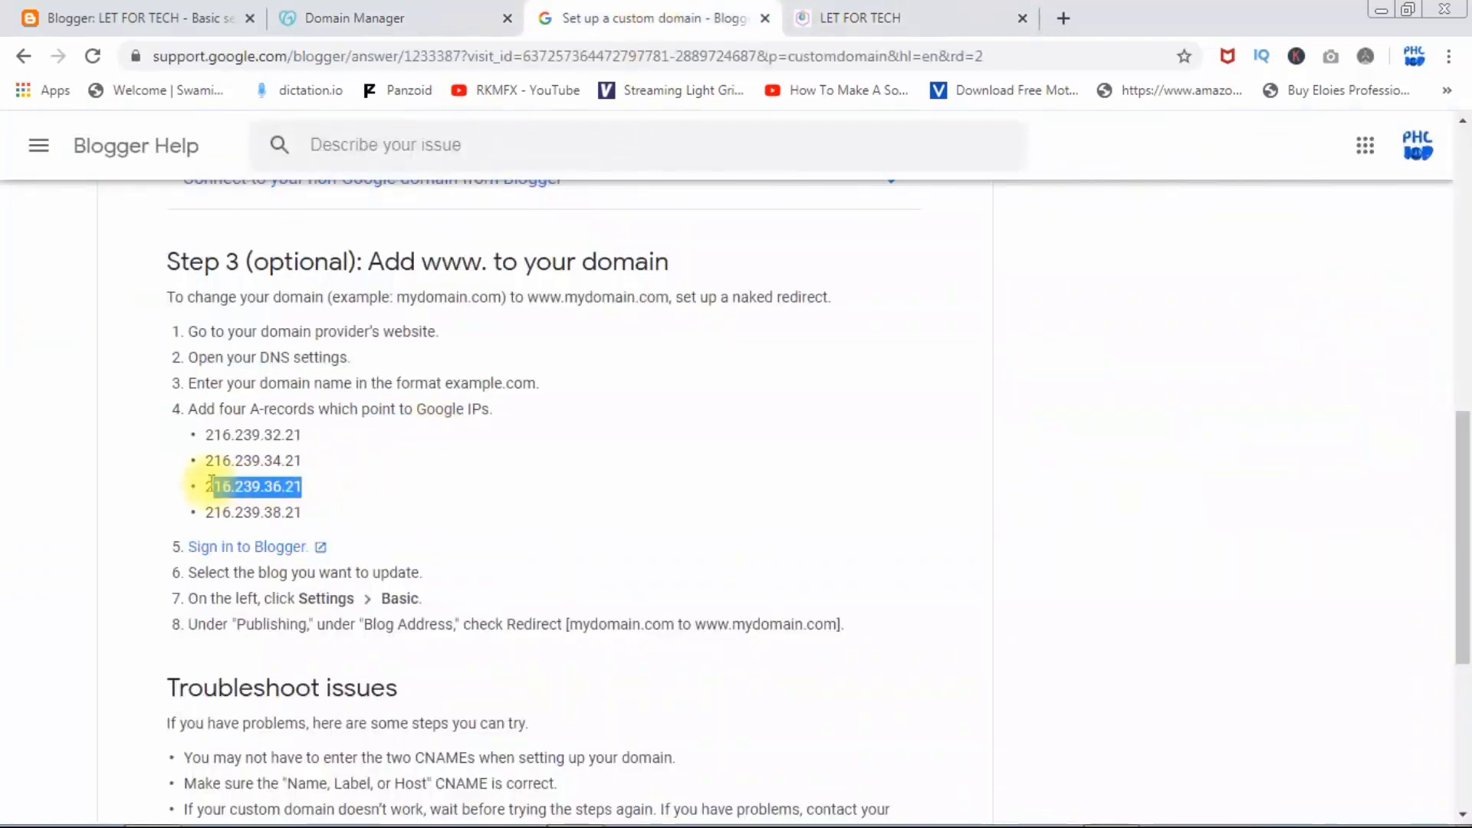
right_click(225, 483)
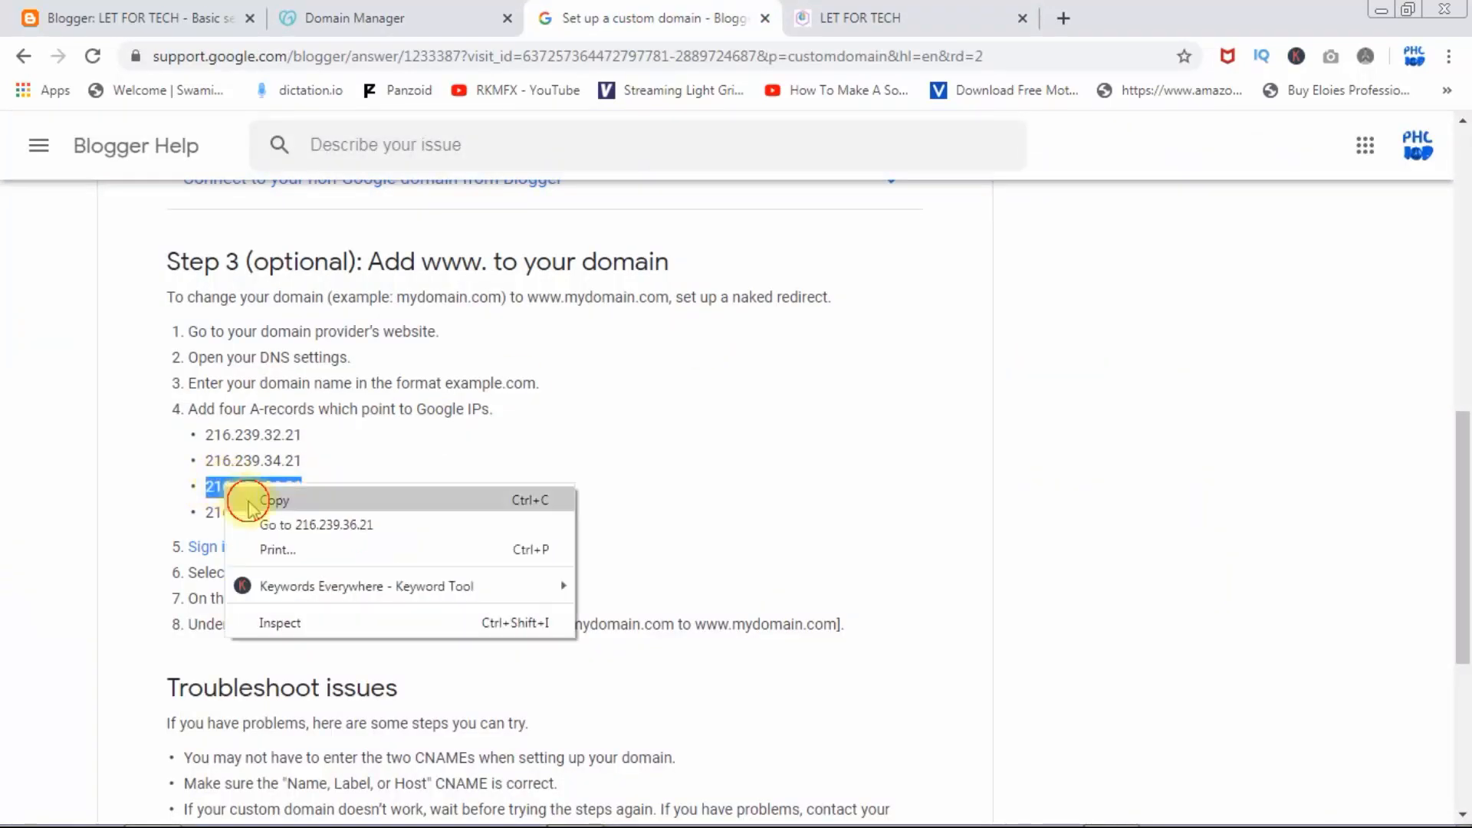
left_click(246, 499)
Step: Switch to GoDaddy's DNS records and save a third Google A record with host @ pointing to 216.239.36.21
left_click(463, 9)
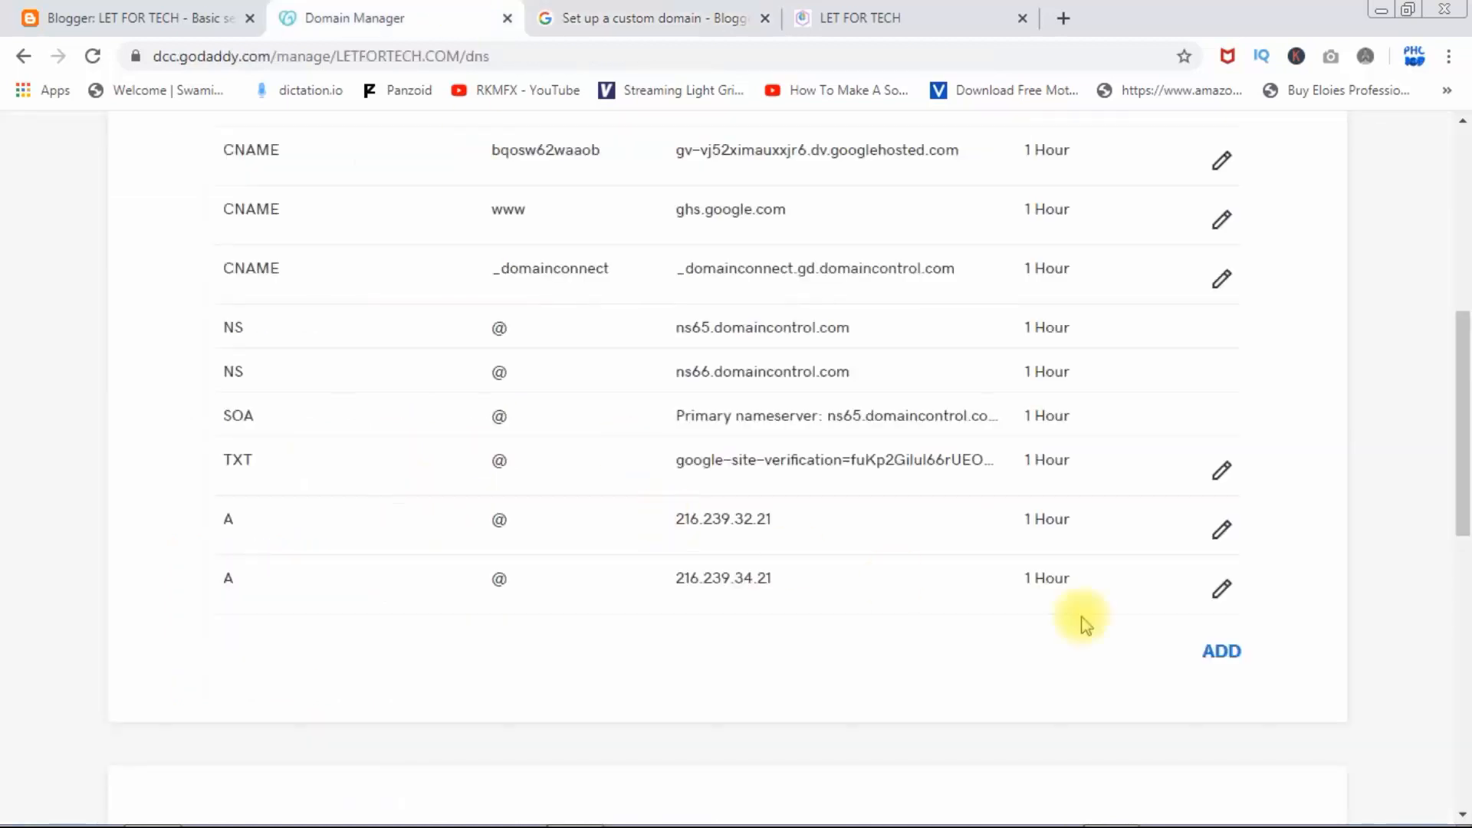
left_click(1212, 652)
left_click(420, 703)
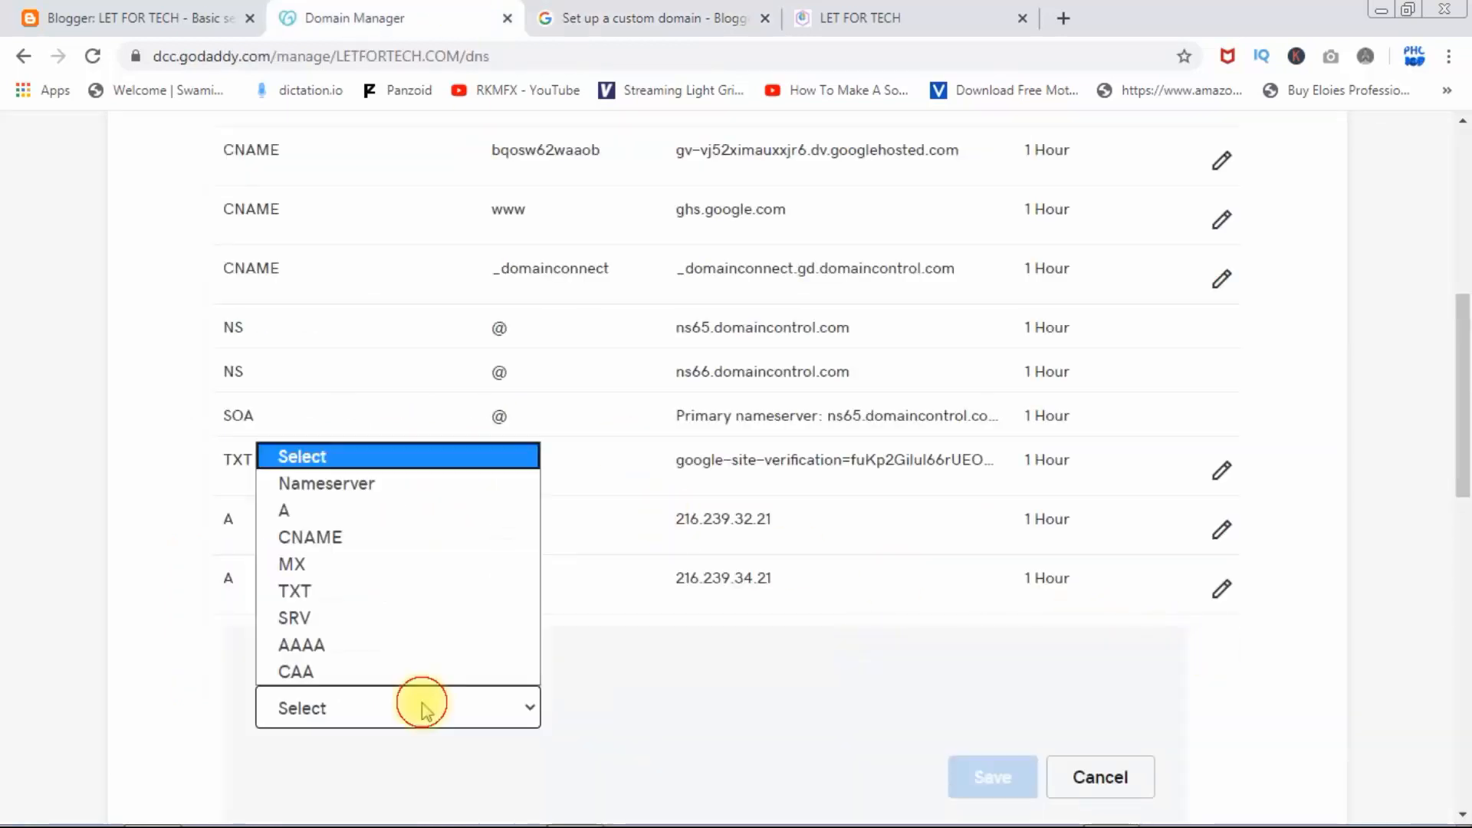
left_click(317, 510)
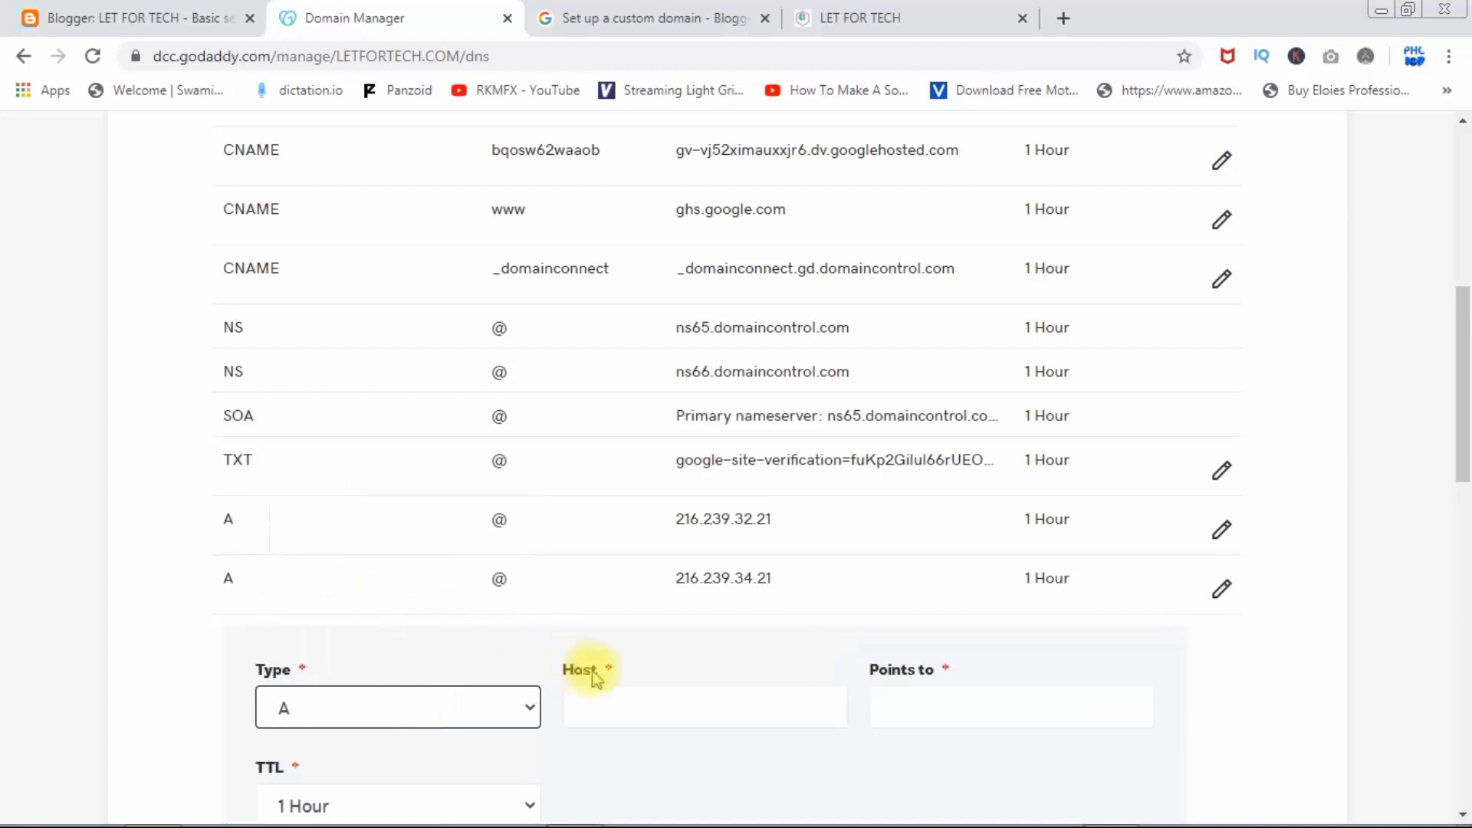
left_click(611, 695)
type("@")
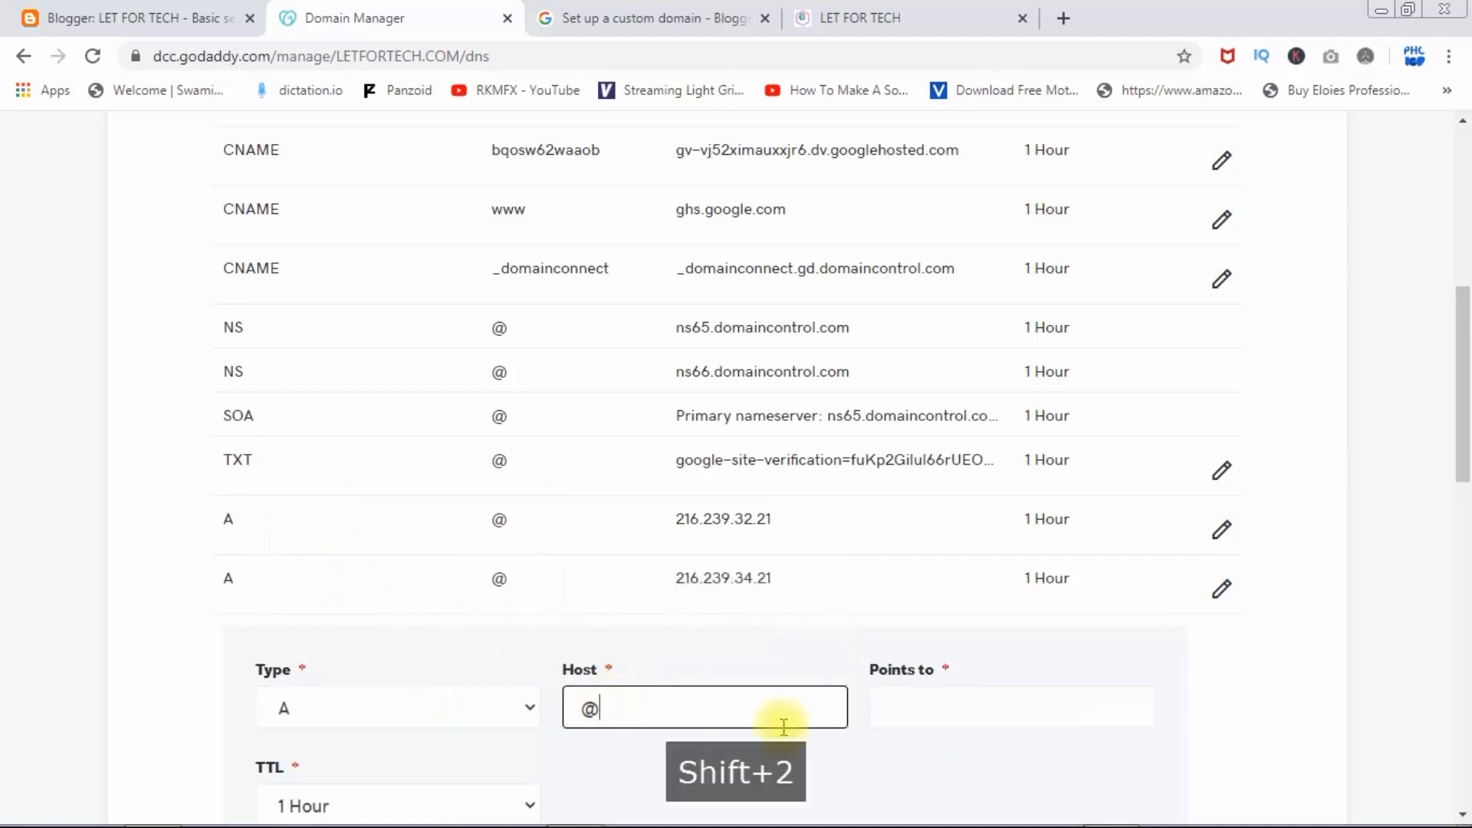
left_click(928, 702)
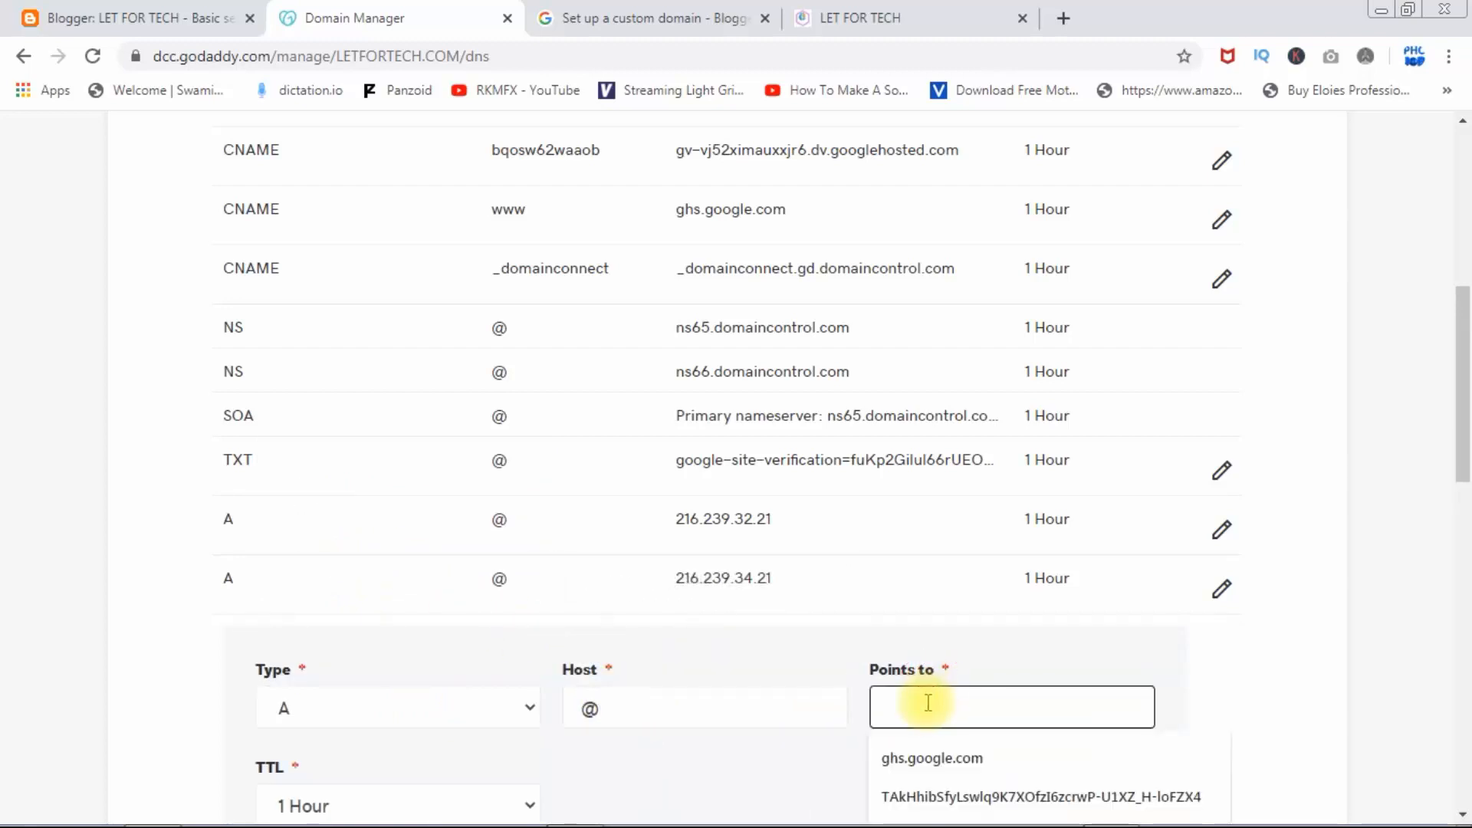
key("ctrl+v")
left_click_drag(1459, 319, 1466, 368)
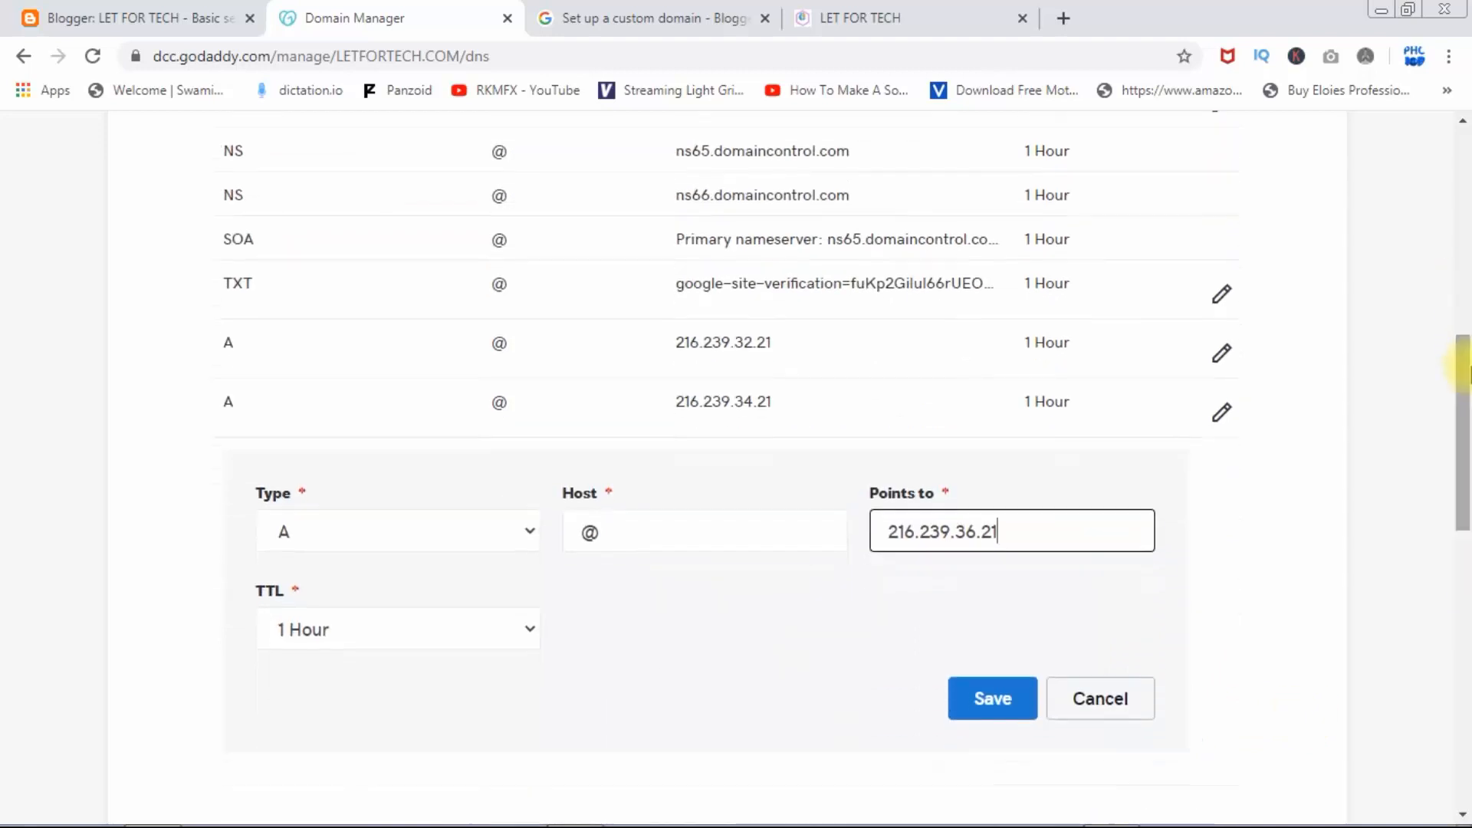
left_click(1012, 690)
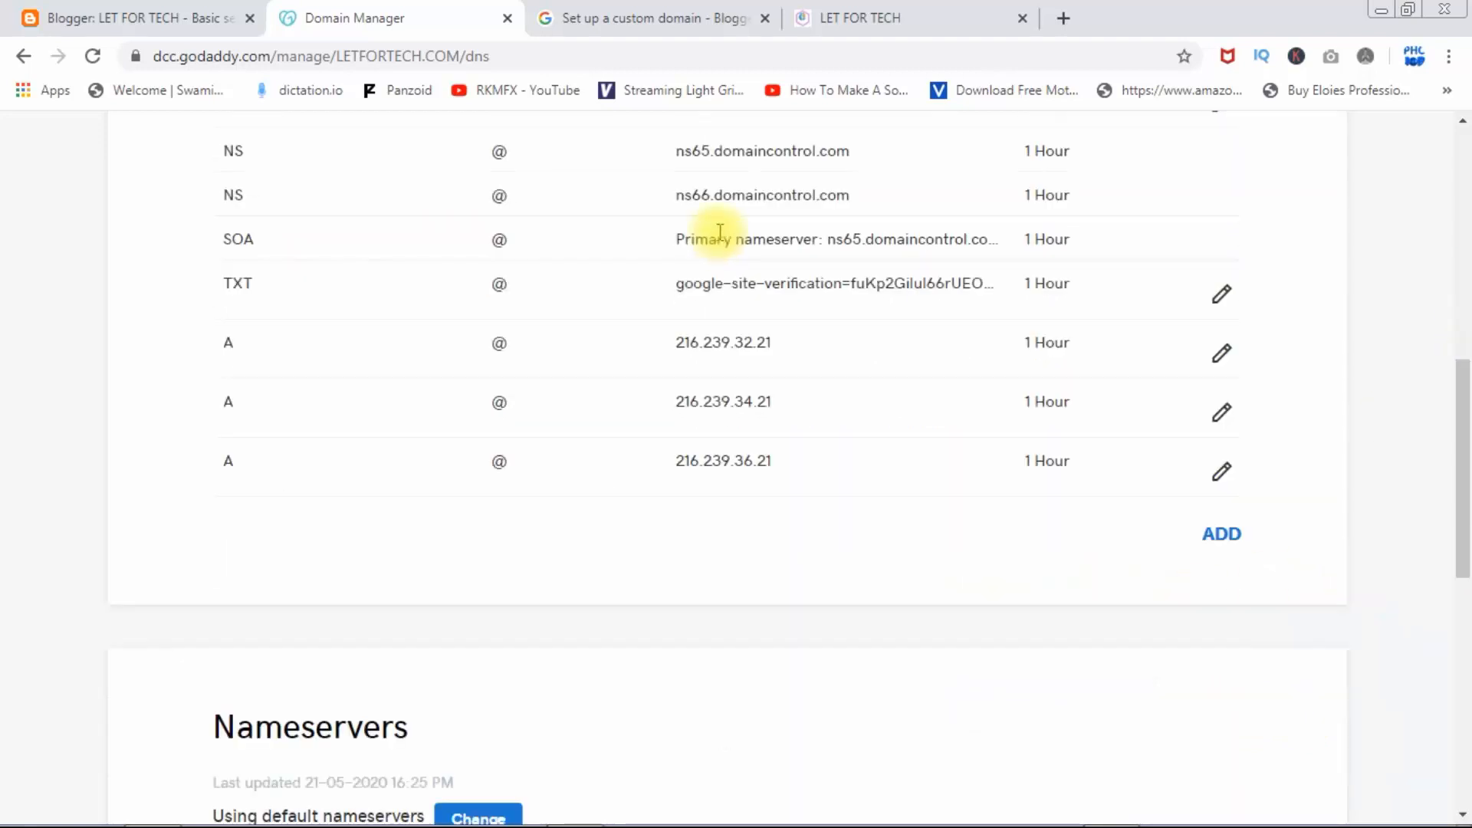
Step: Copy the fourth Google IP, 216.239.38.21, from the Blogger Help instructions
left_click(657, 17)
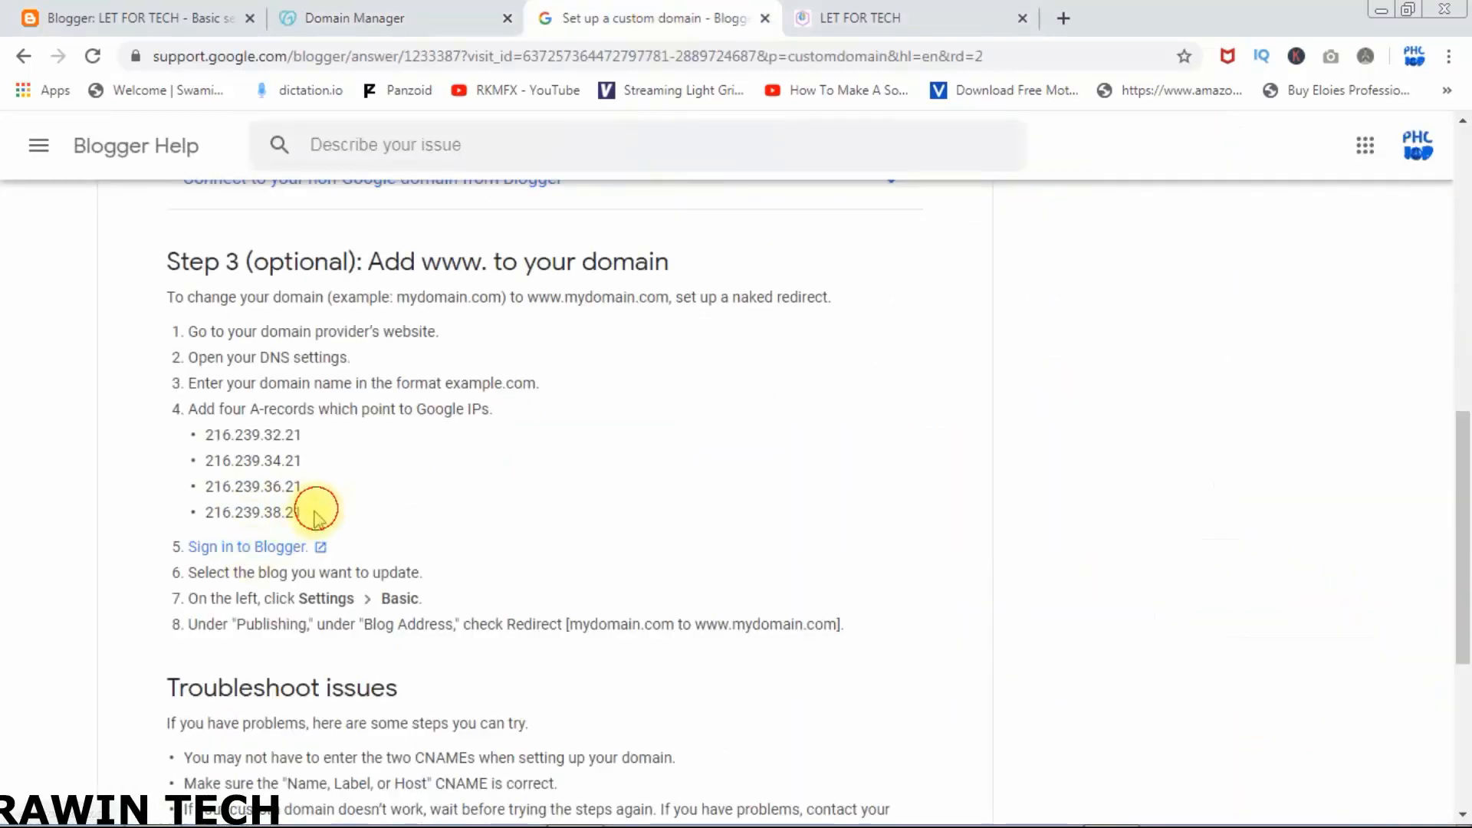
left_click_drag(315, 511, 204, 512)
key("ctrl+c")
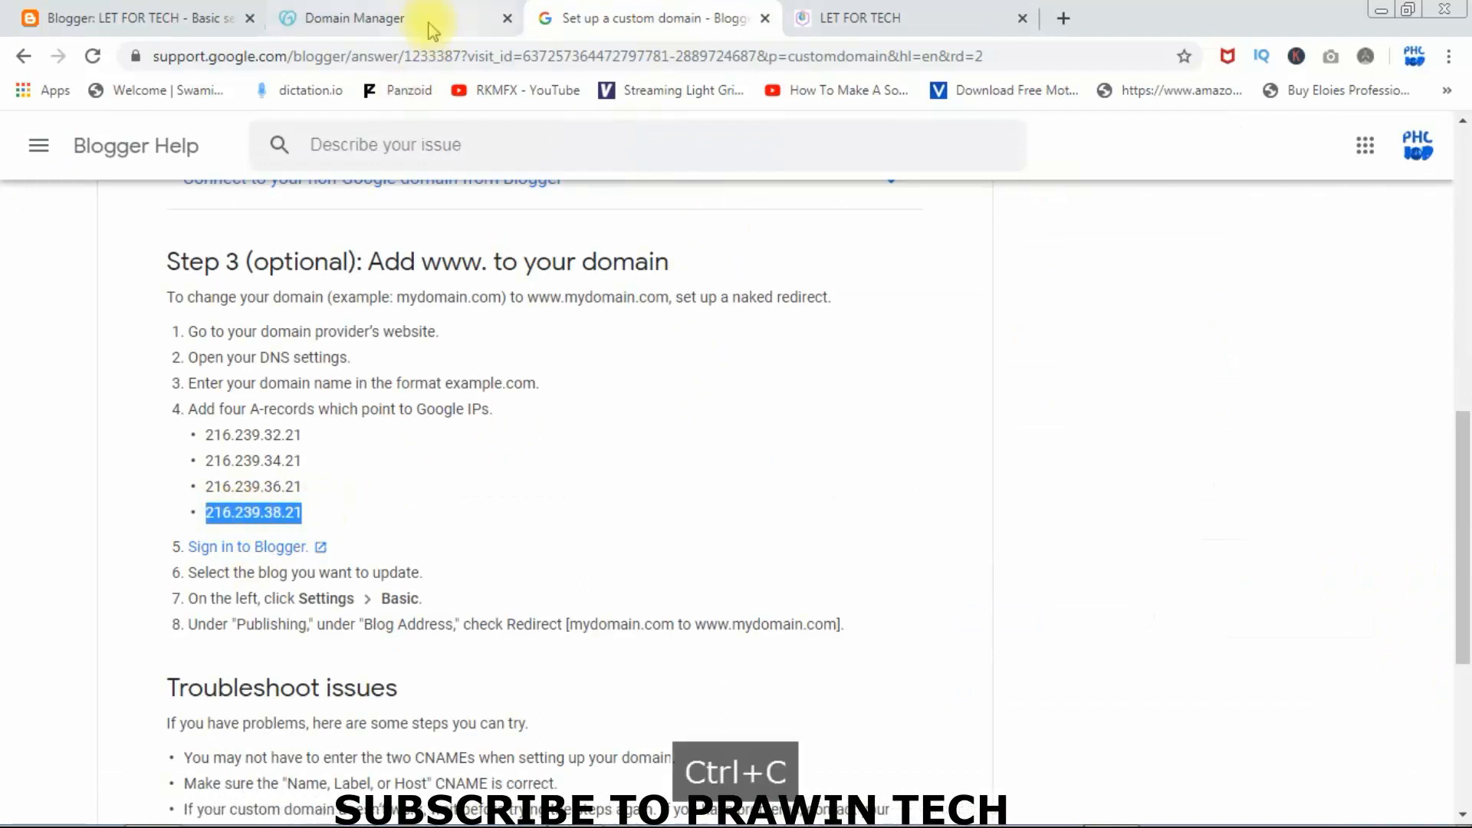
Step: Switch to GoDaddy's DNS records and save a fourth Google A record with host @ pointing to 216.239.38.21
left_click(452, 17)
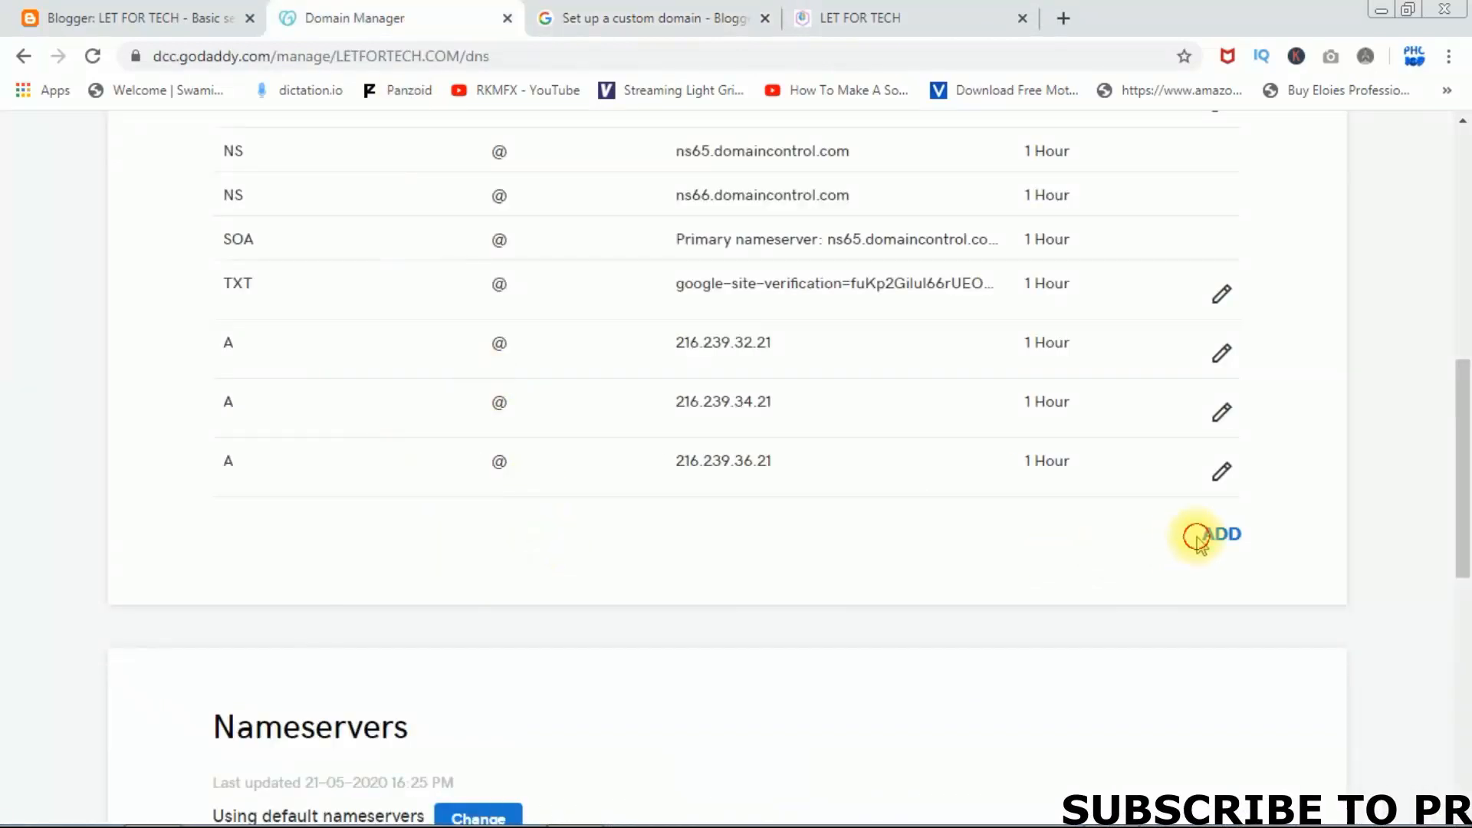
left_click(1221, 535)
left_click(455, 595)
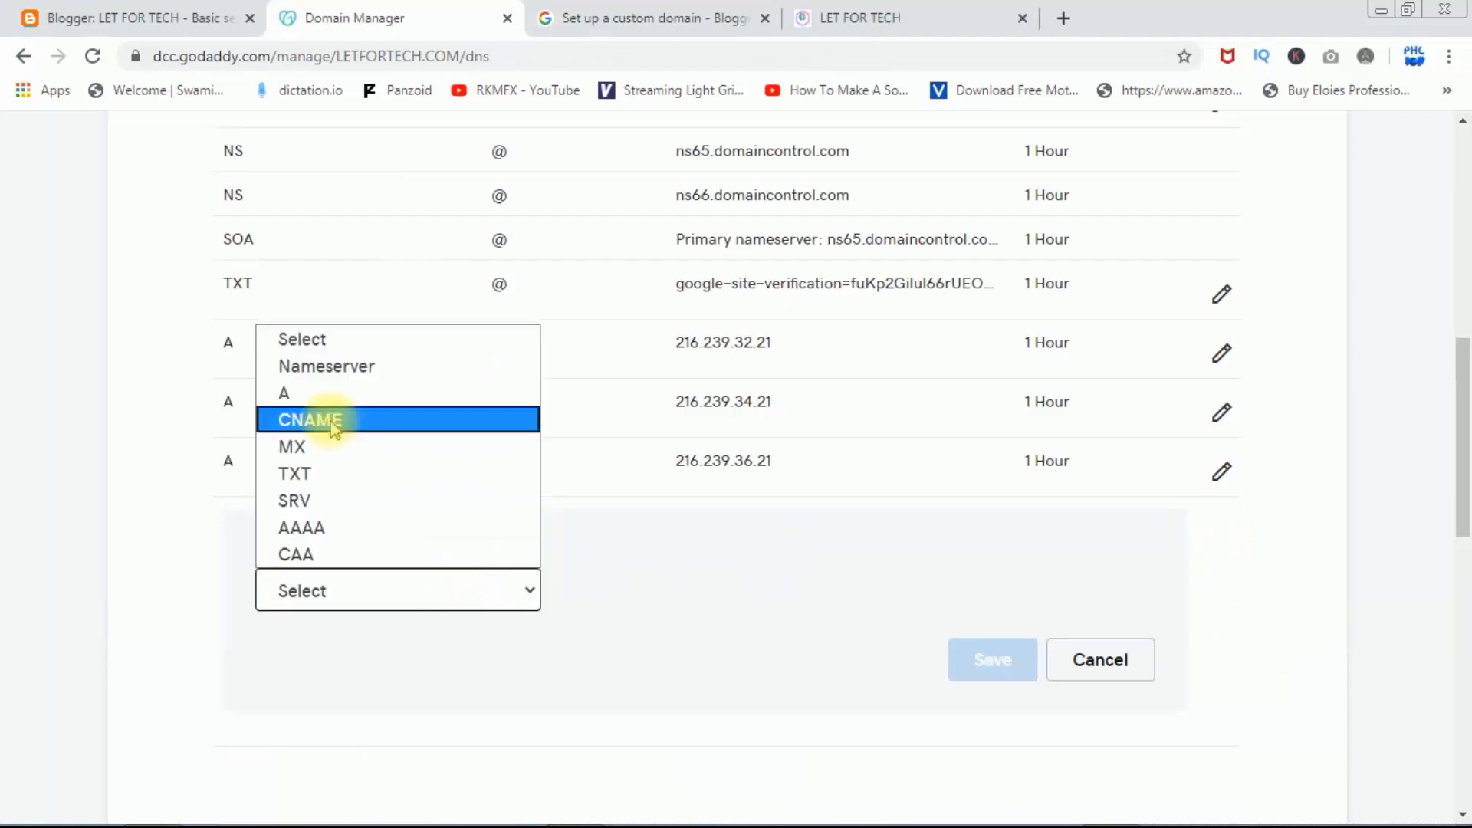
left_click(319, 394)
left_click(713, 586)
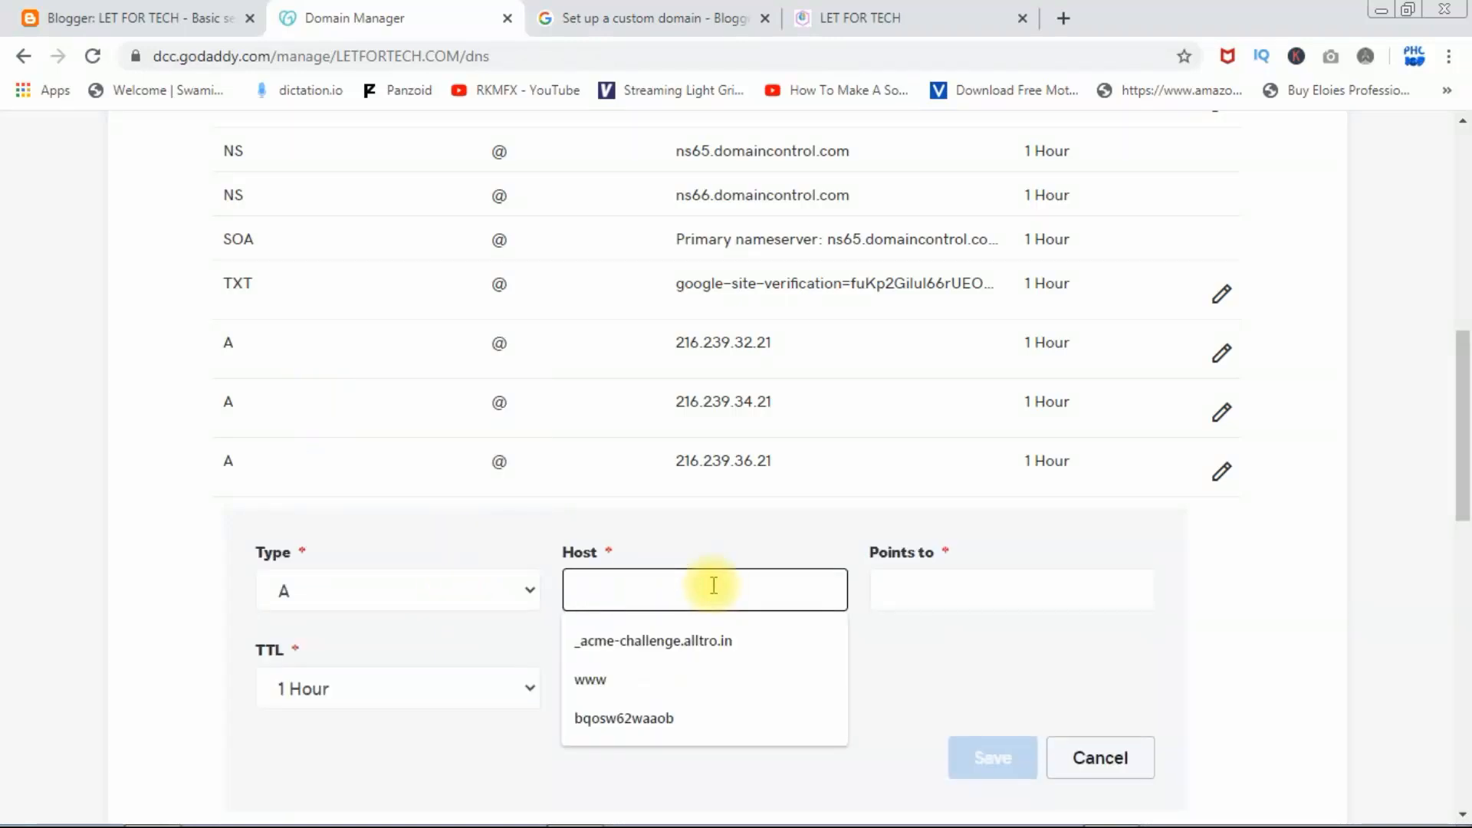
type("@")
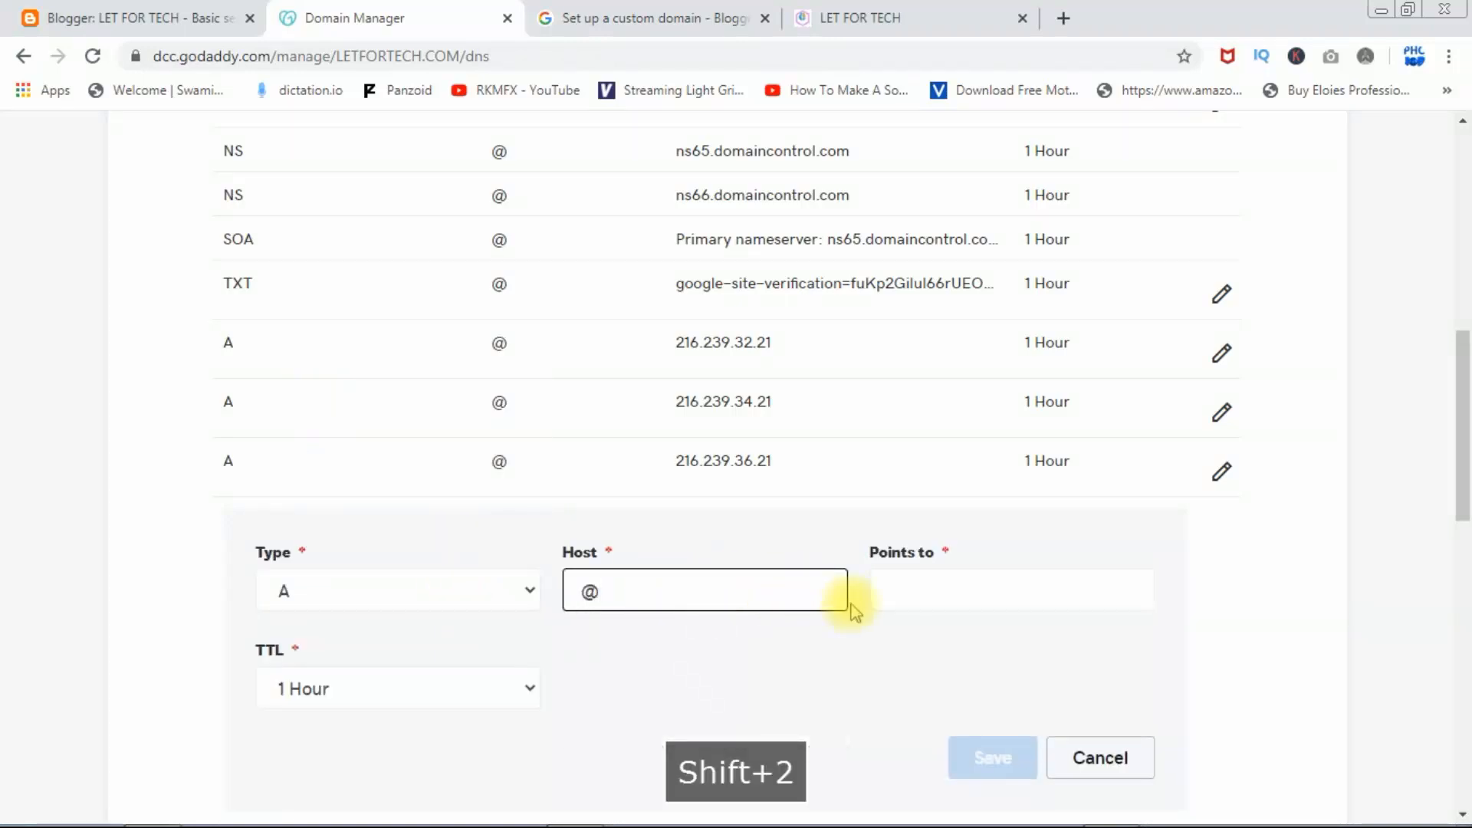
left_click(951, 587)
key("ctrl+v")
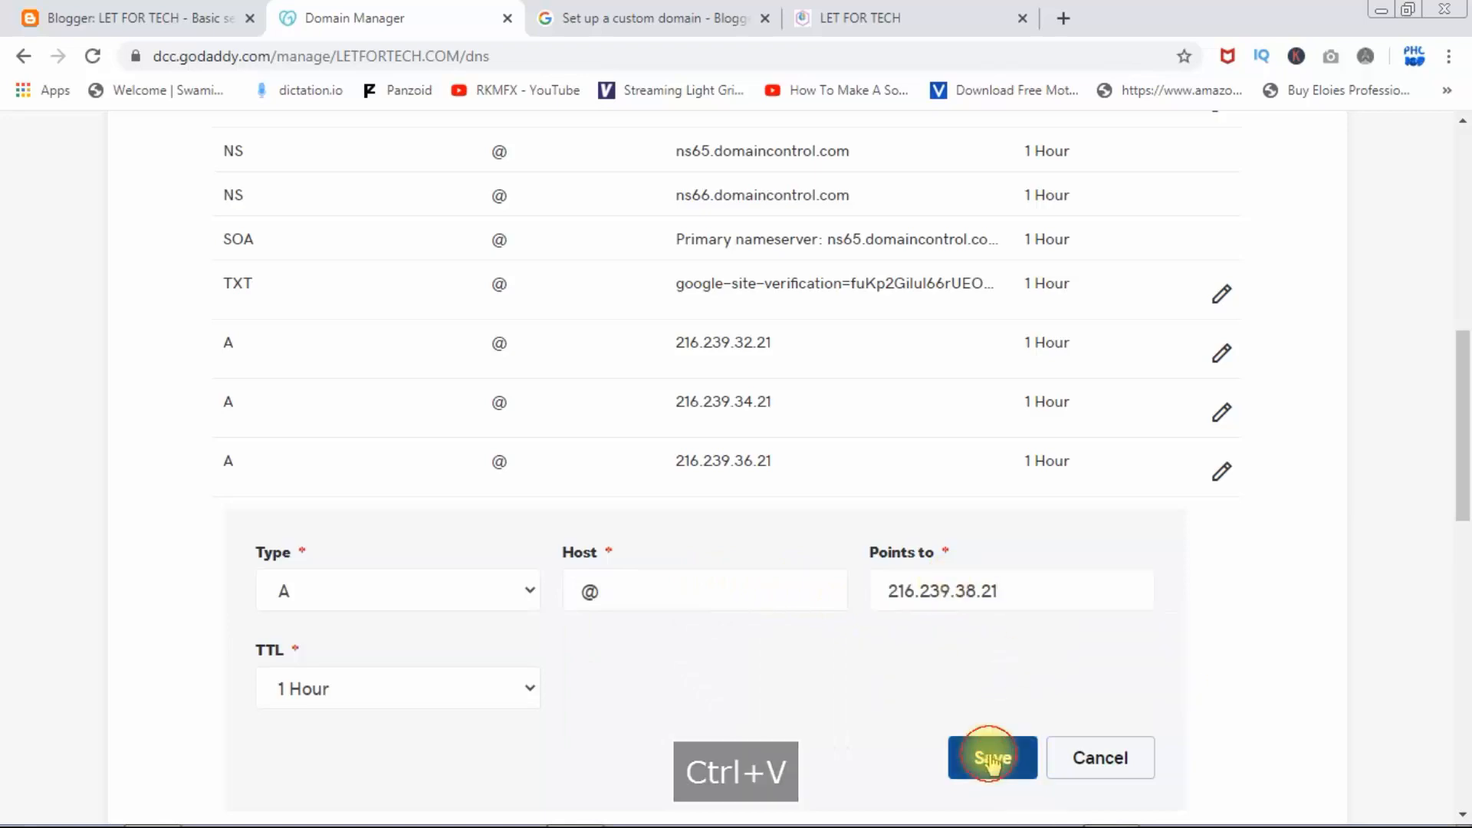
left_click(993, 758)
Step: Switch to Blogger's basic settings, view the live LET FOR TECH blog and copy its web address
left_click_drag(1455, 453, 1462, 289)
left_click(207, 18)
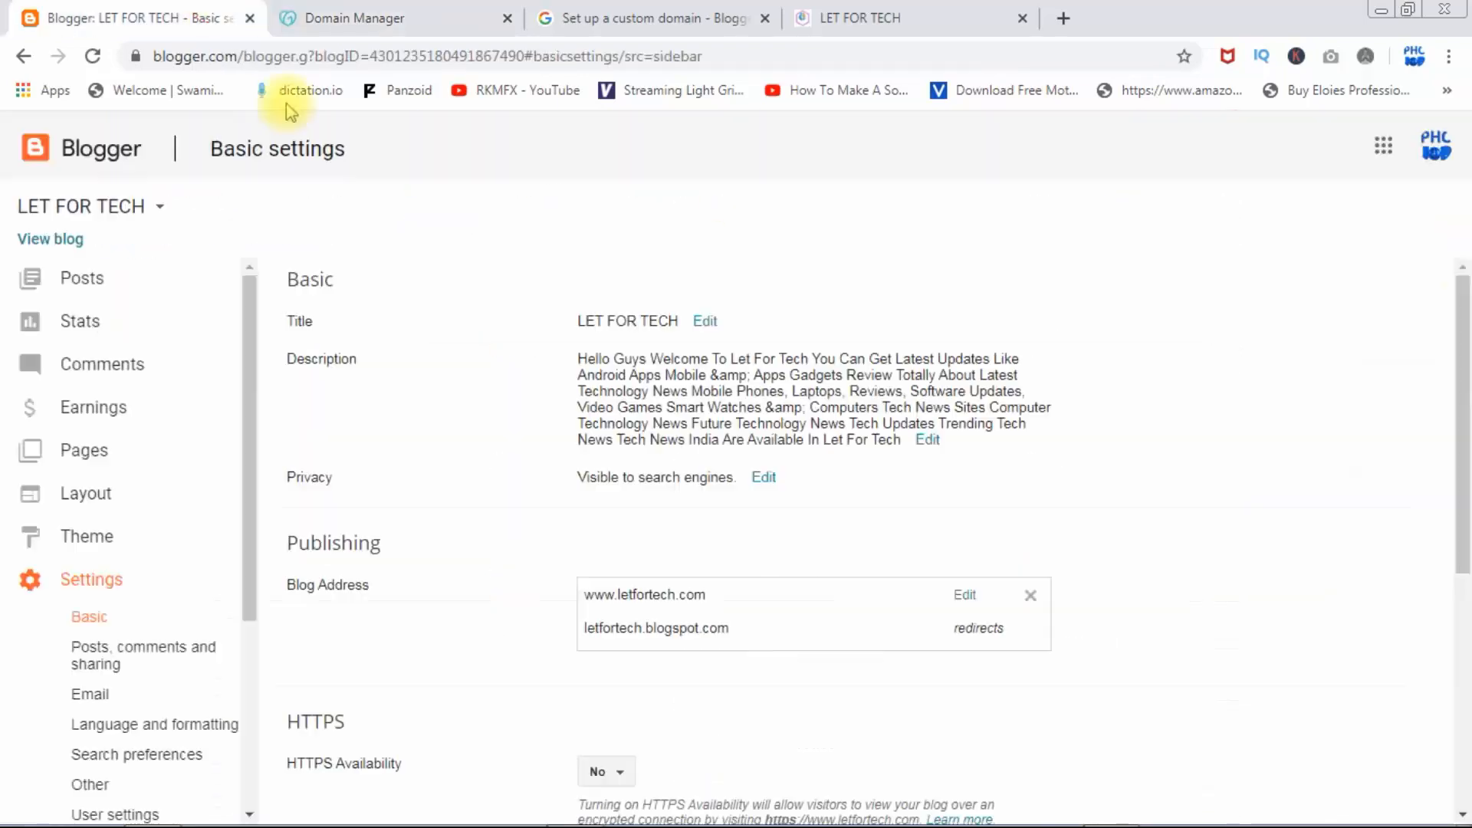
left_click(33, 240)
left_click(706, 17)
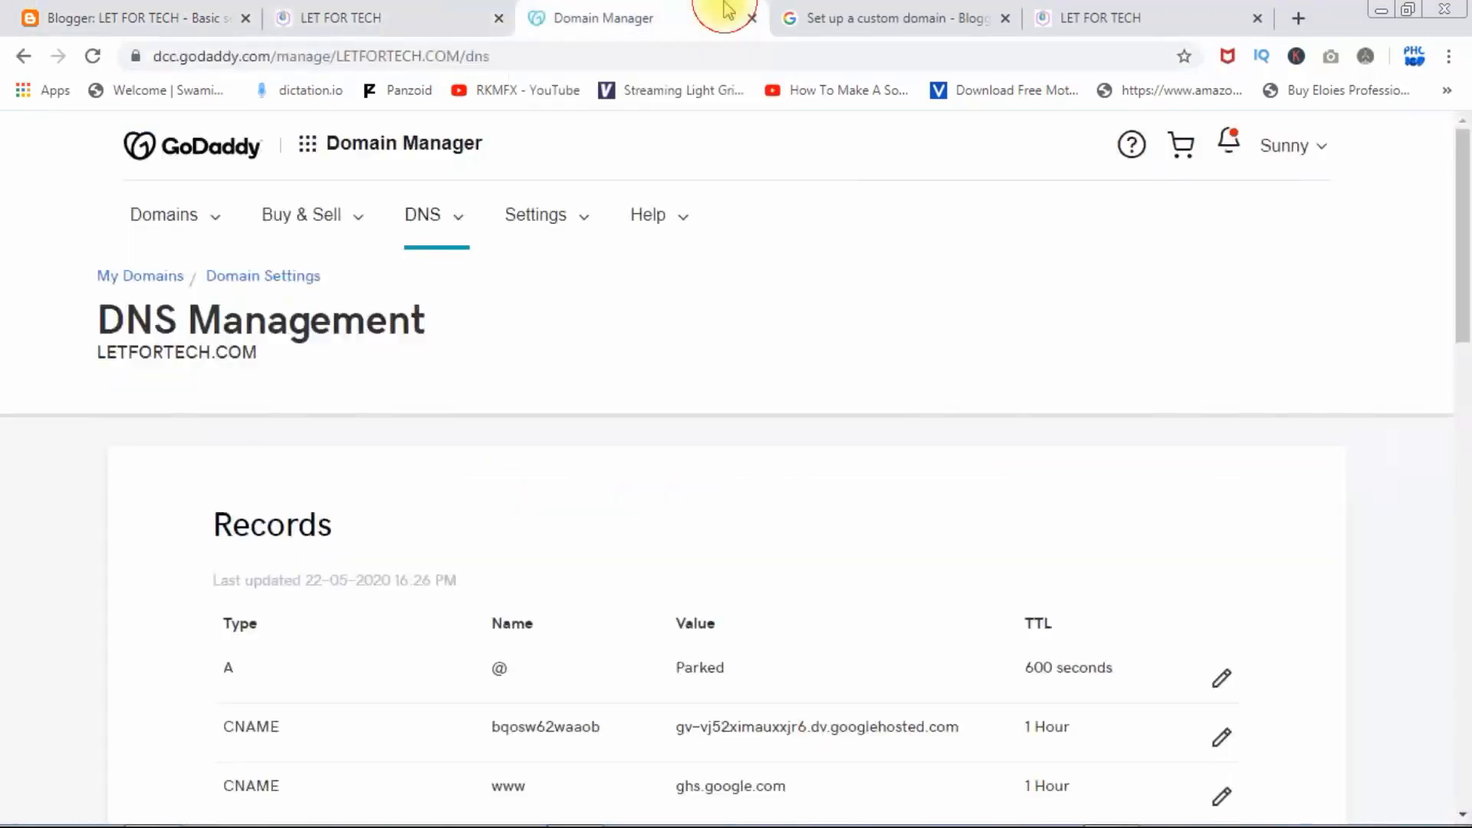
left_click_drag(1466, 207, 1459, 706)
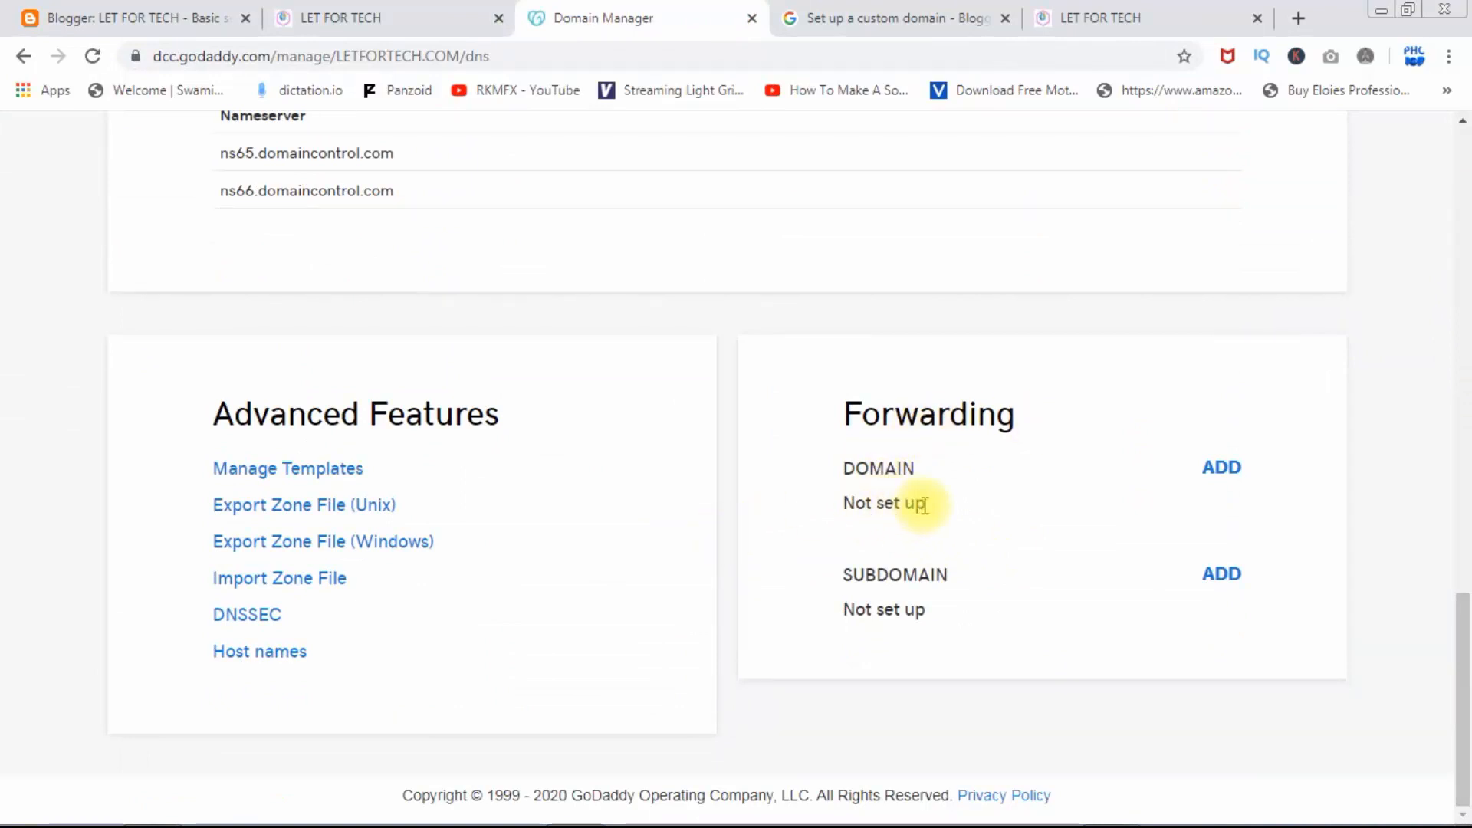
left_click(1212, 477)
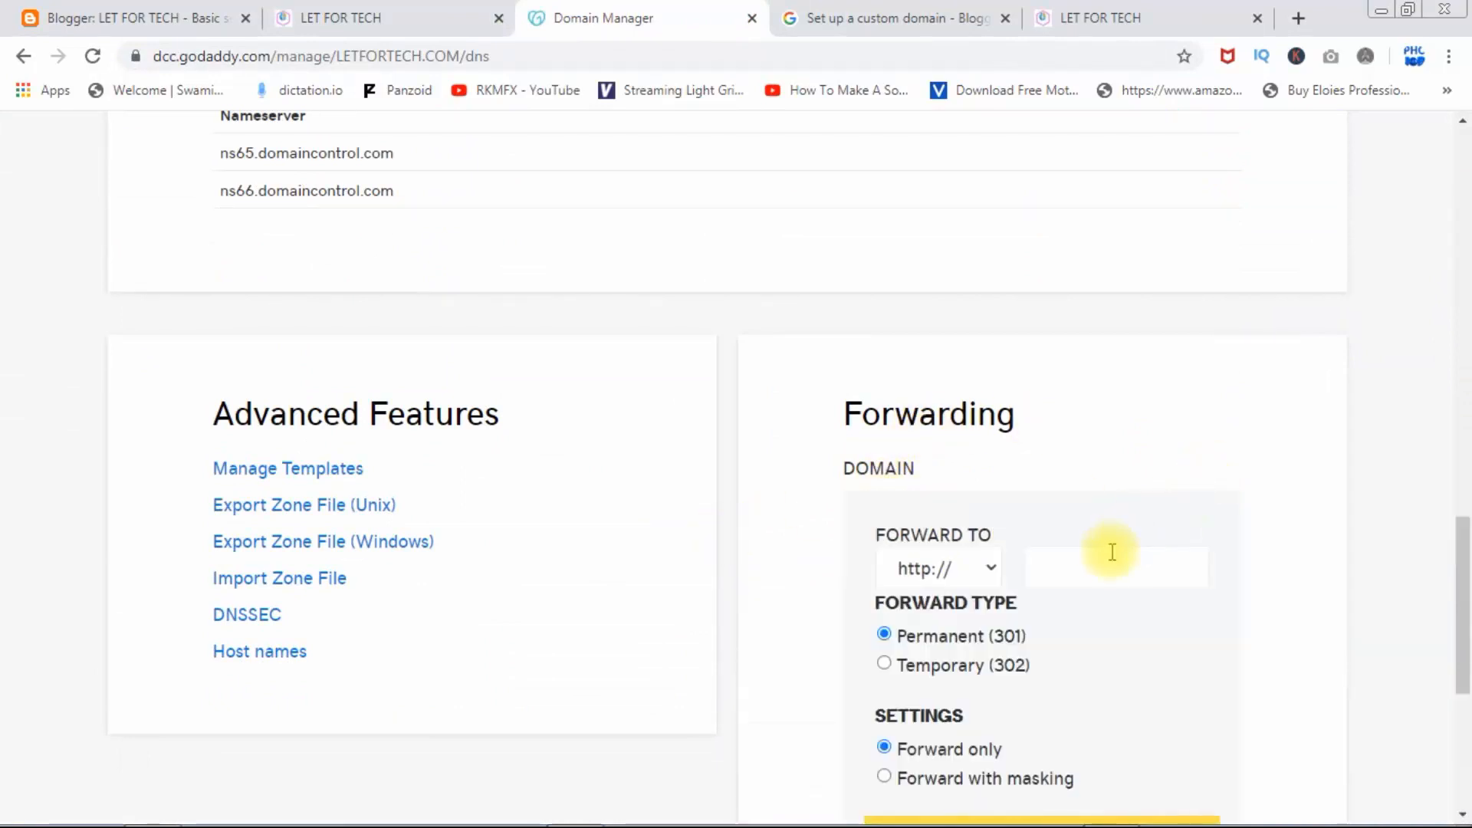
left_click(1090, 566)
key("ctrl+v")
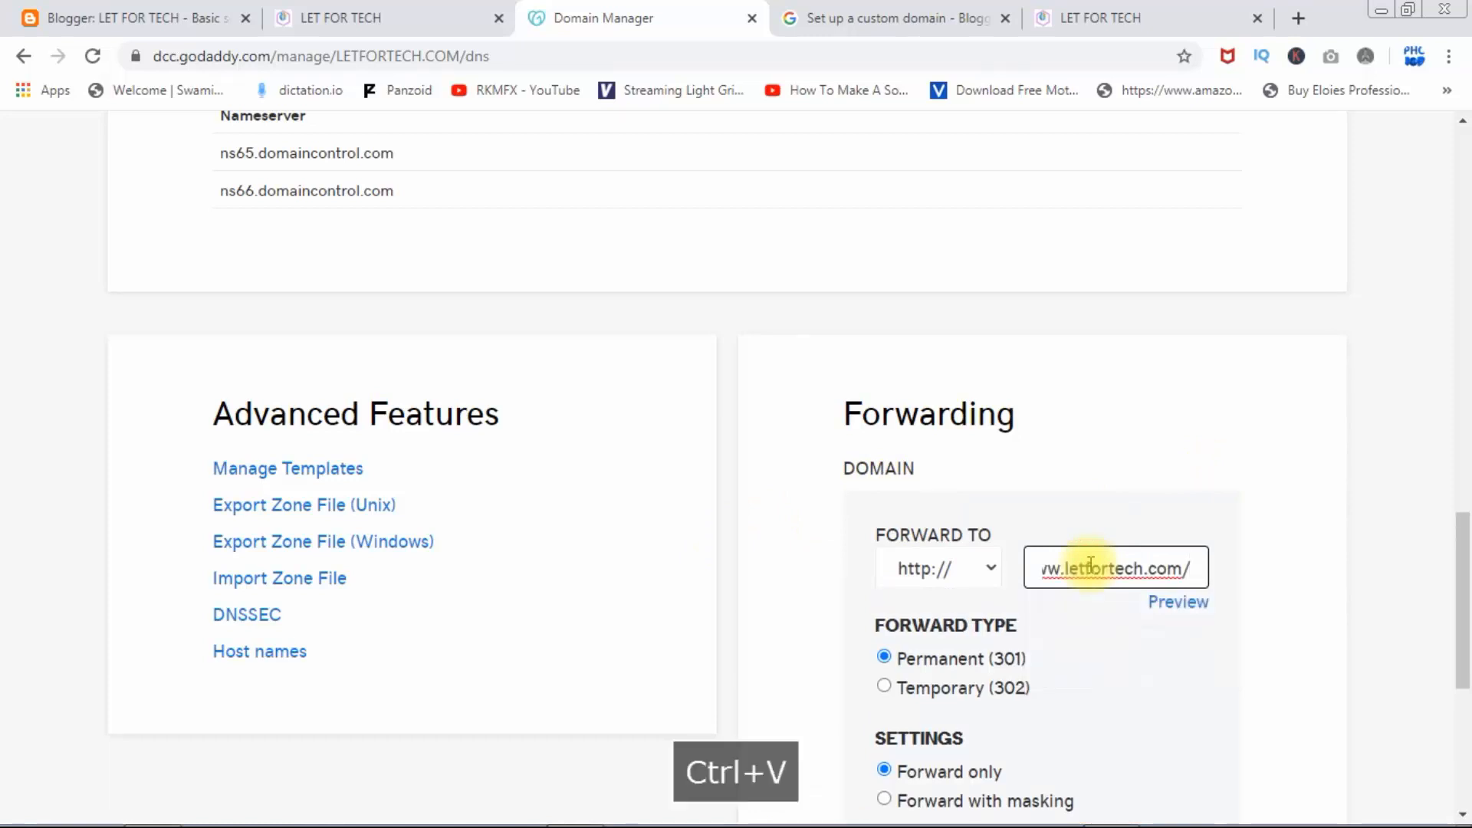
key("ctrl+Left")
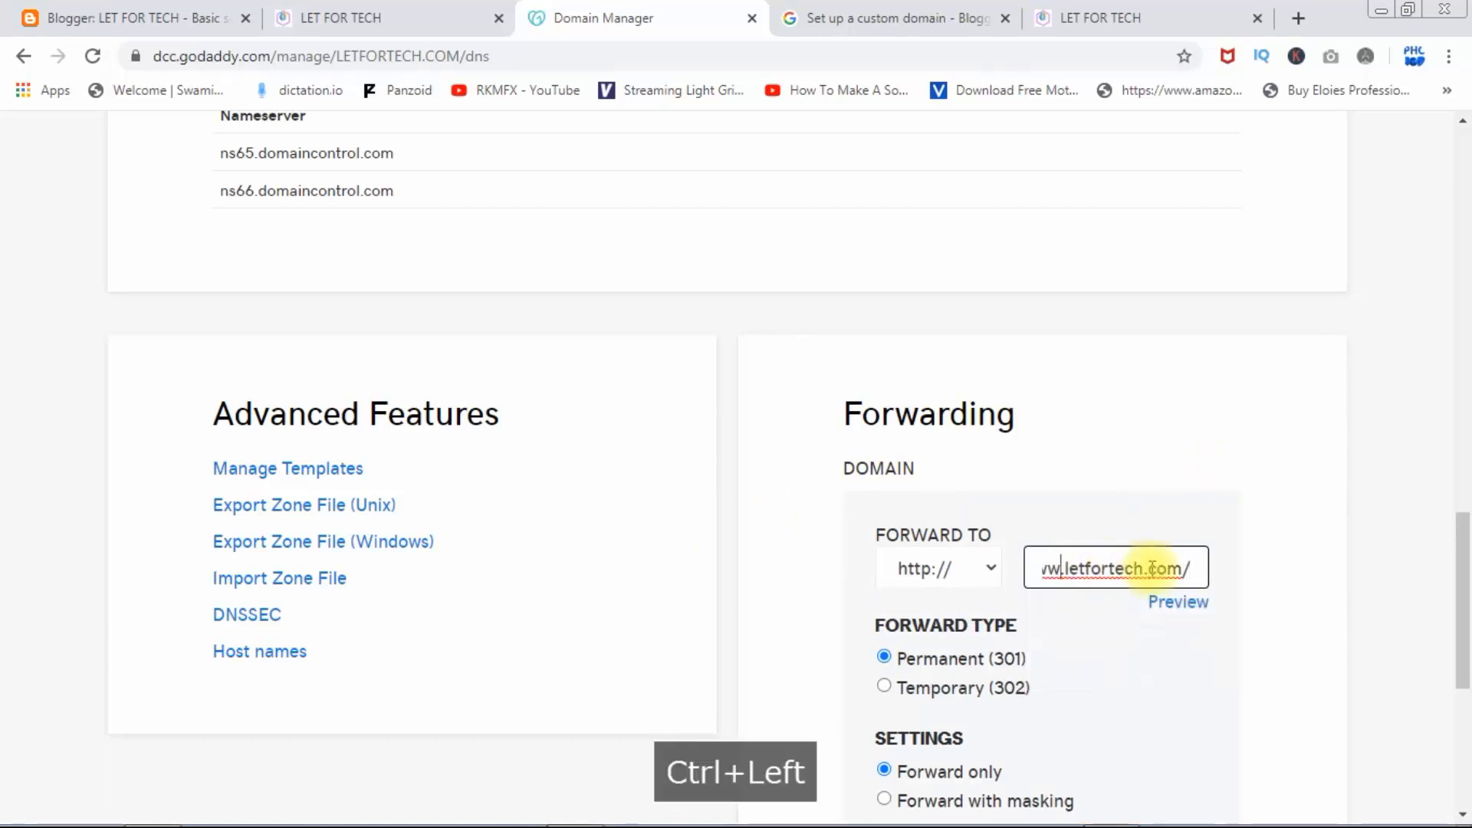
key("ctrl+shift+Right")
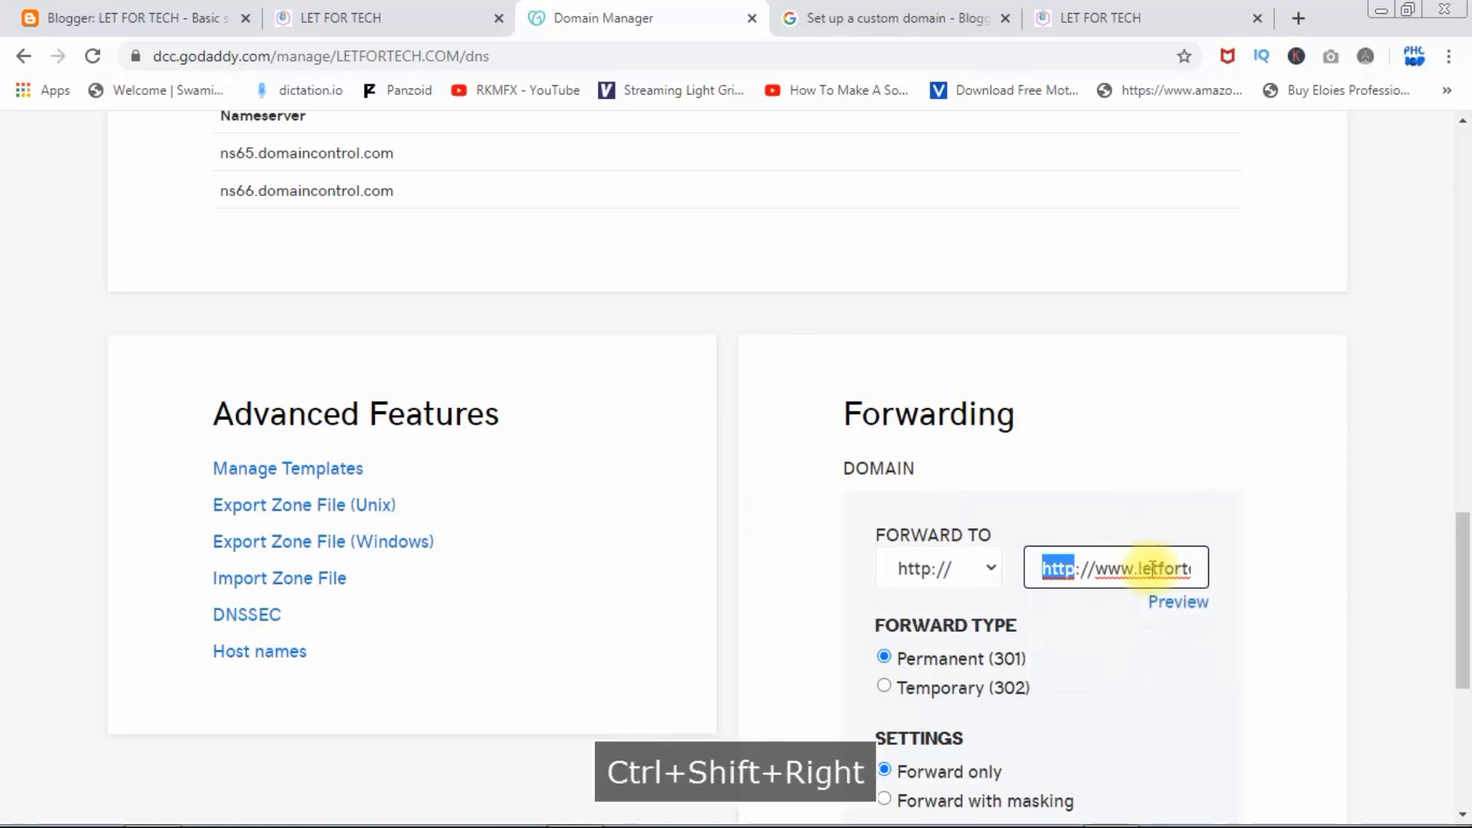
key("Delete")
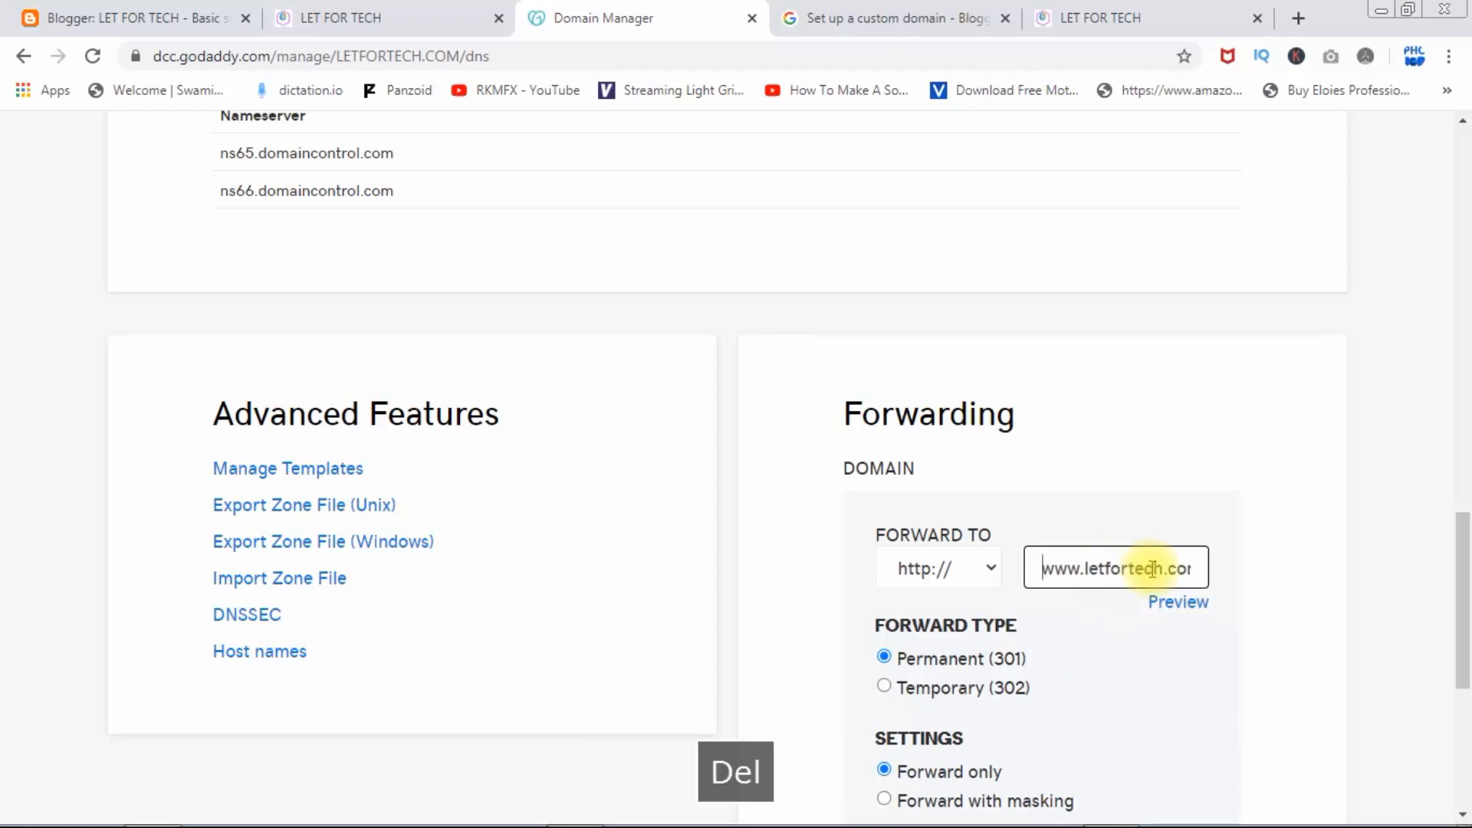
key("ctrl+Right")
key("BackSpace")
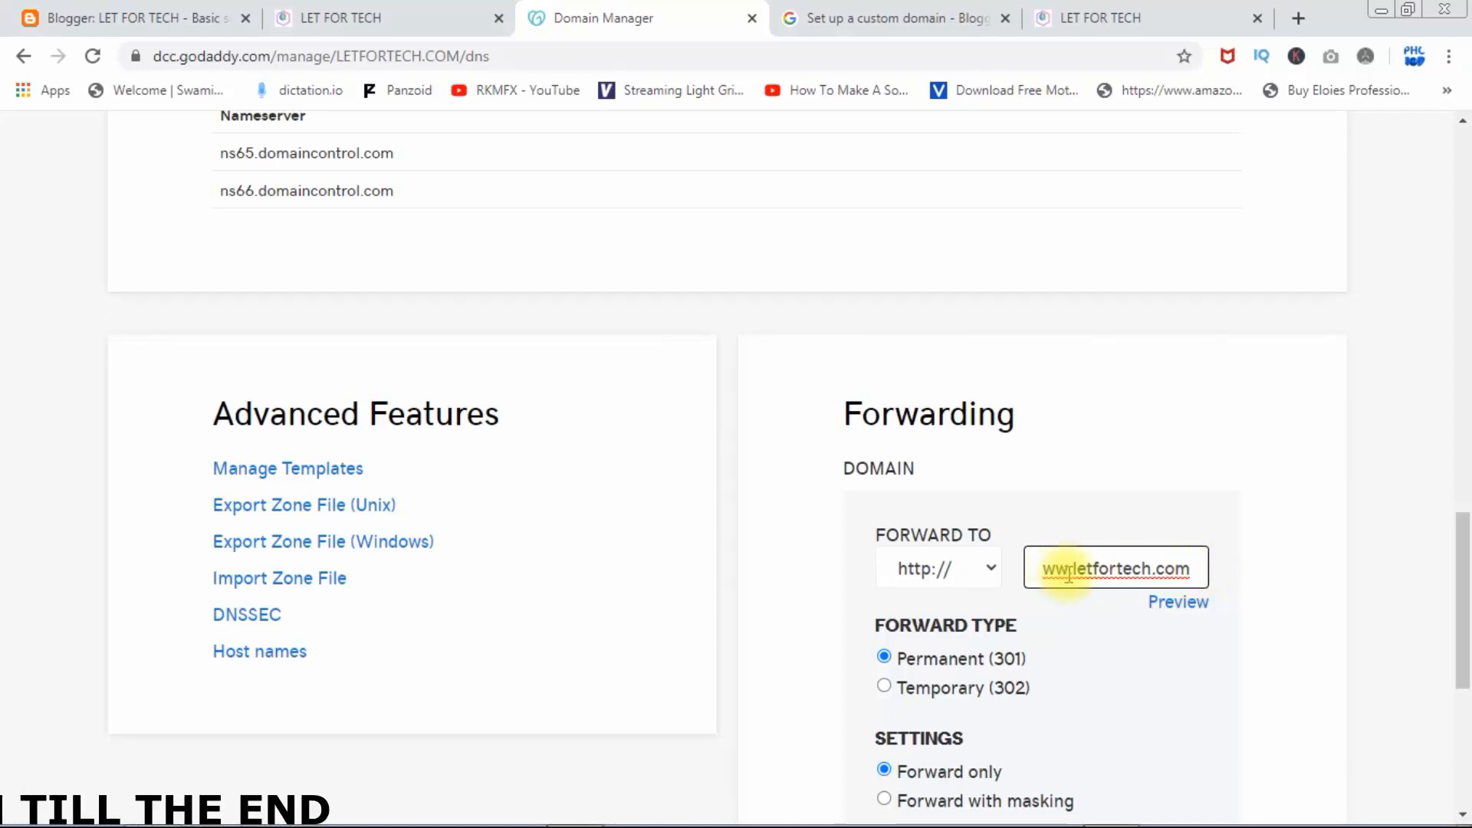
left_click(992, 568)
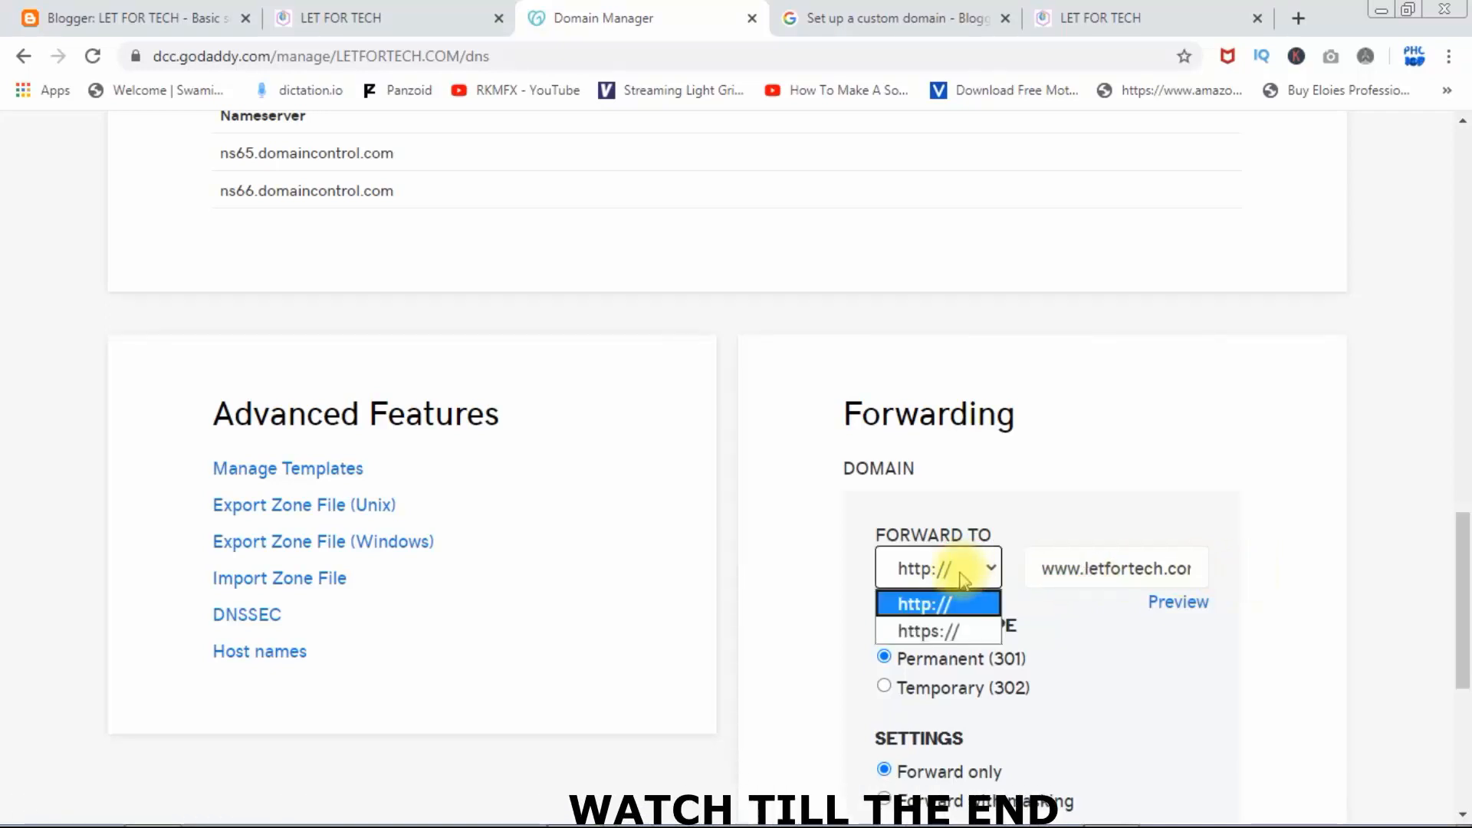
left_click(931, 631)
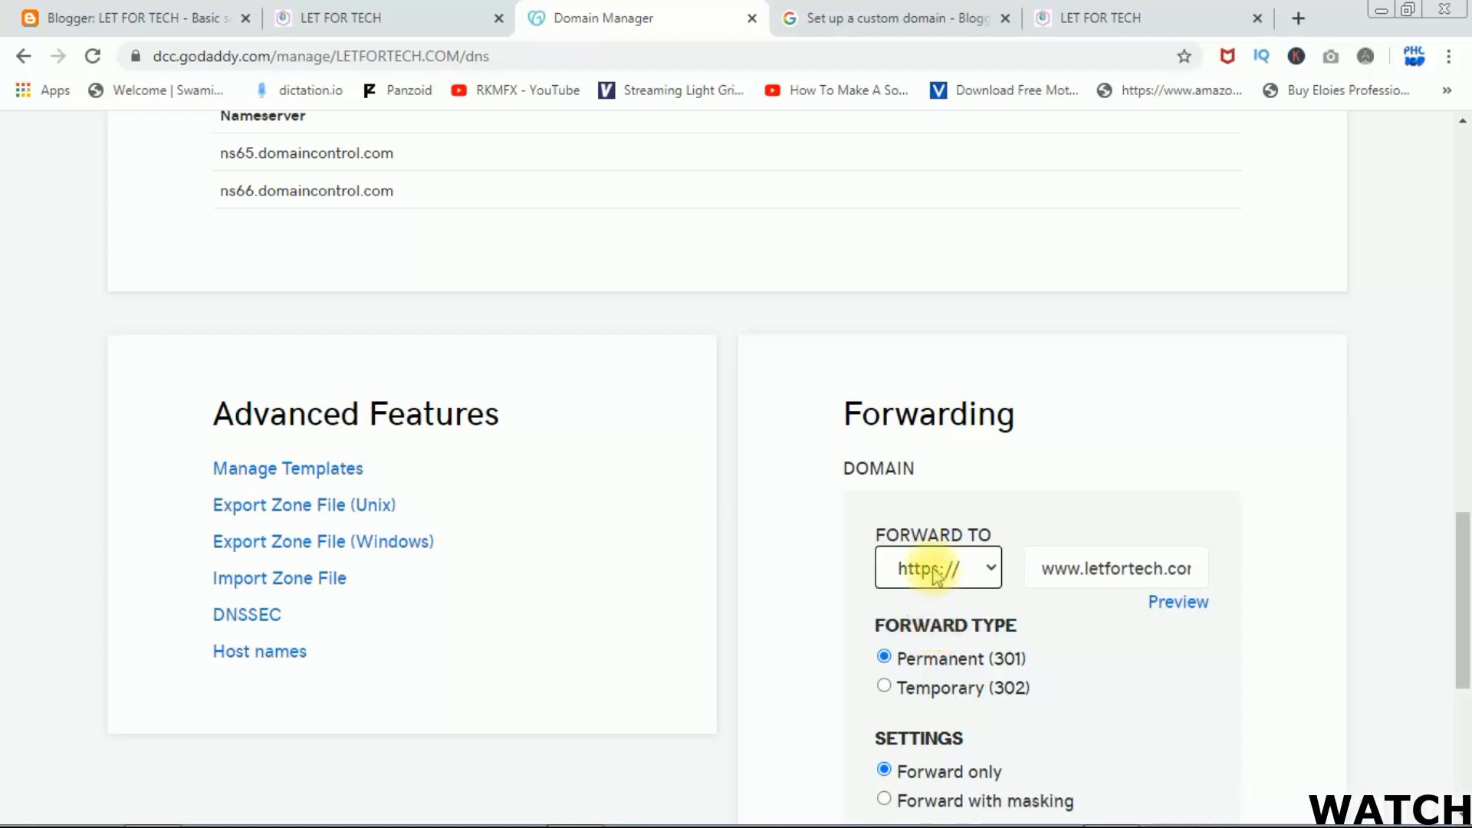
left_click_drag(1464, 555, 1466, 586)
scroll(1167, 483, "down", 2)
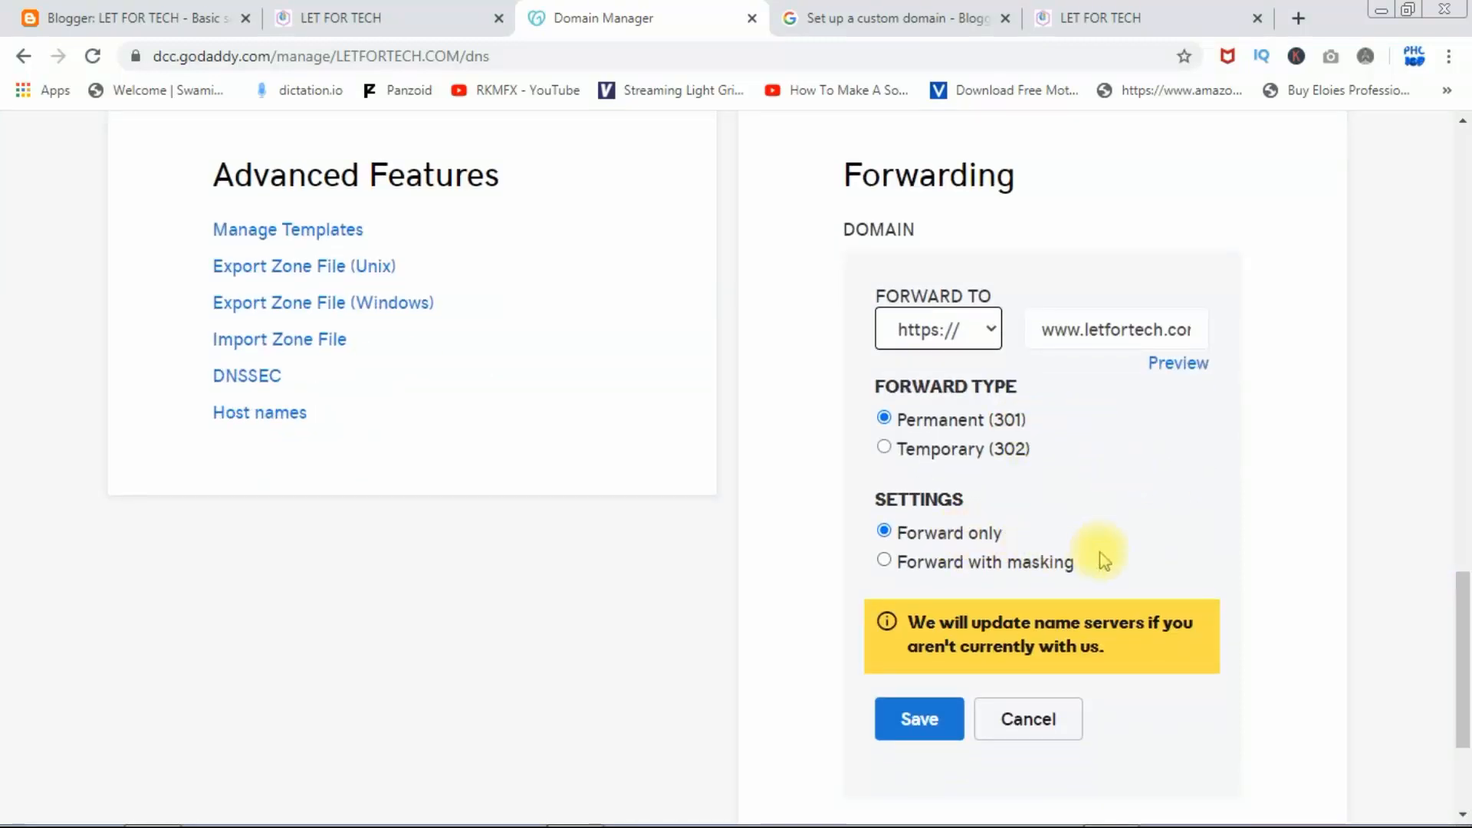
scroll(1452, 660, "down", 1)
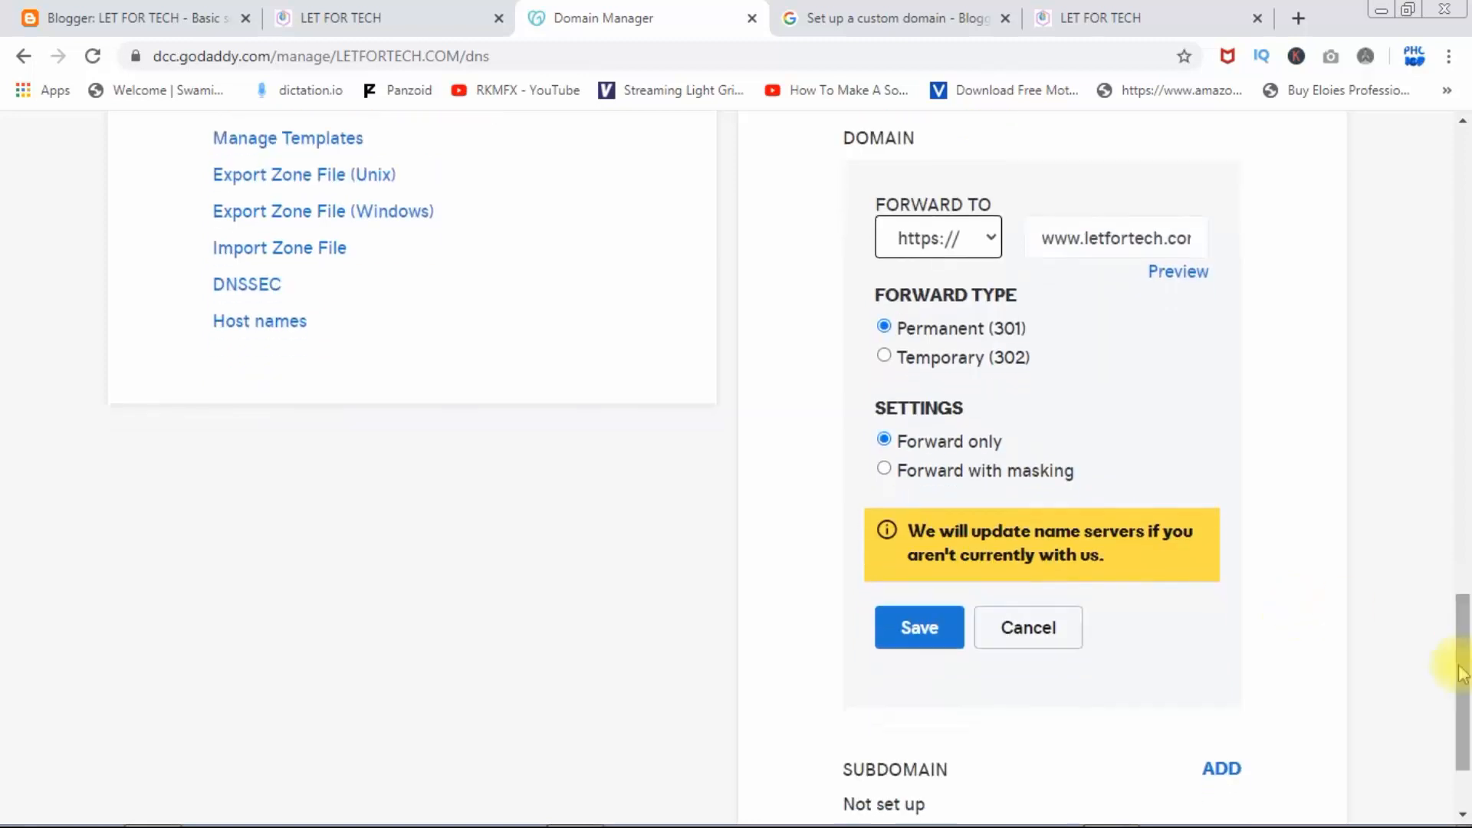
left_click(934, 632)
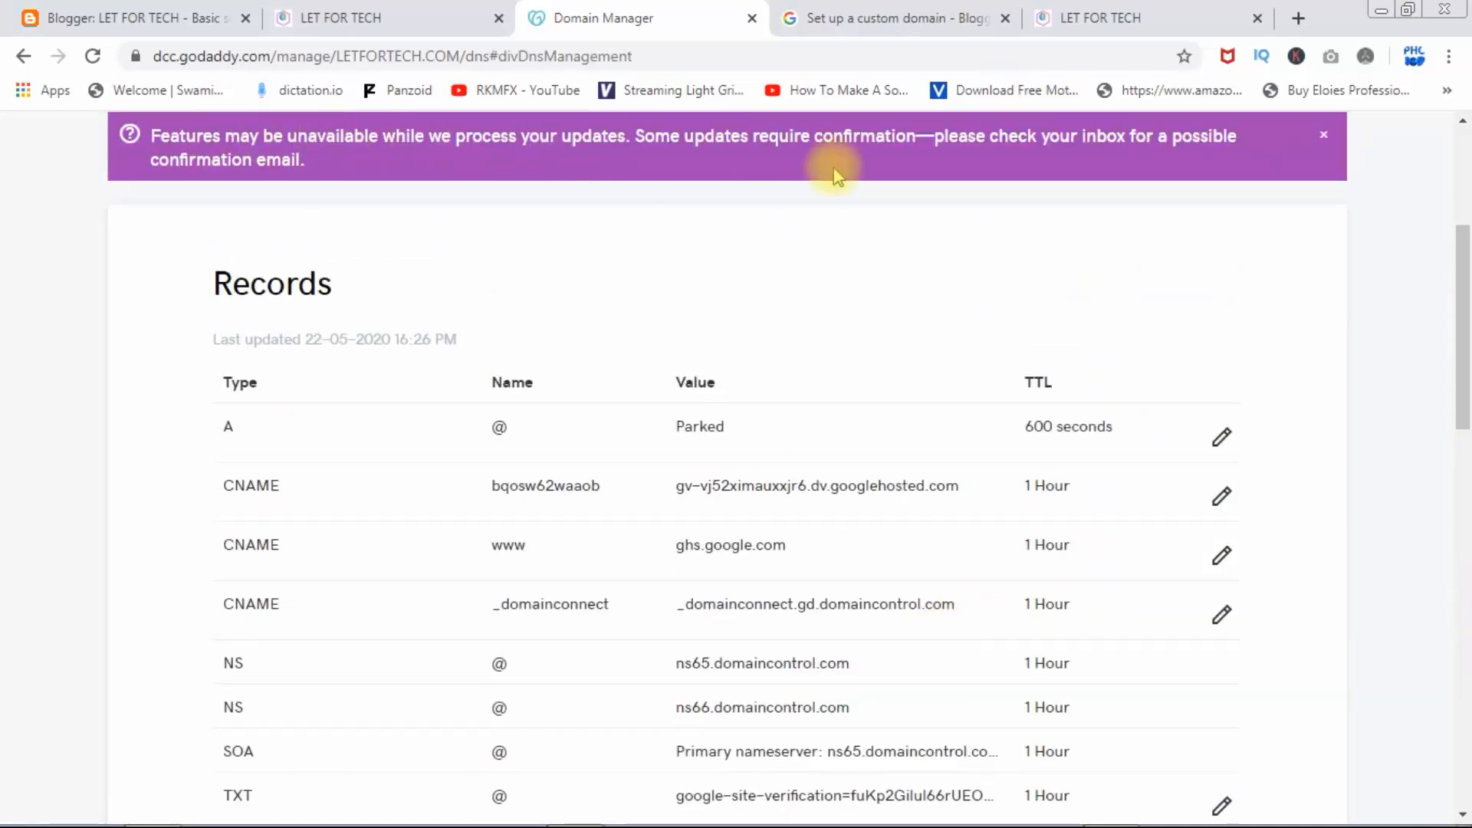
Step: Reload GoDaddy's DNS management page and close the Blogger Help page and the open copies of the live blog
left_click_drag(1461, 245, 1458, 126)
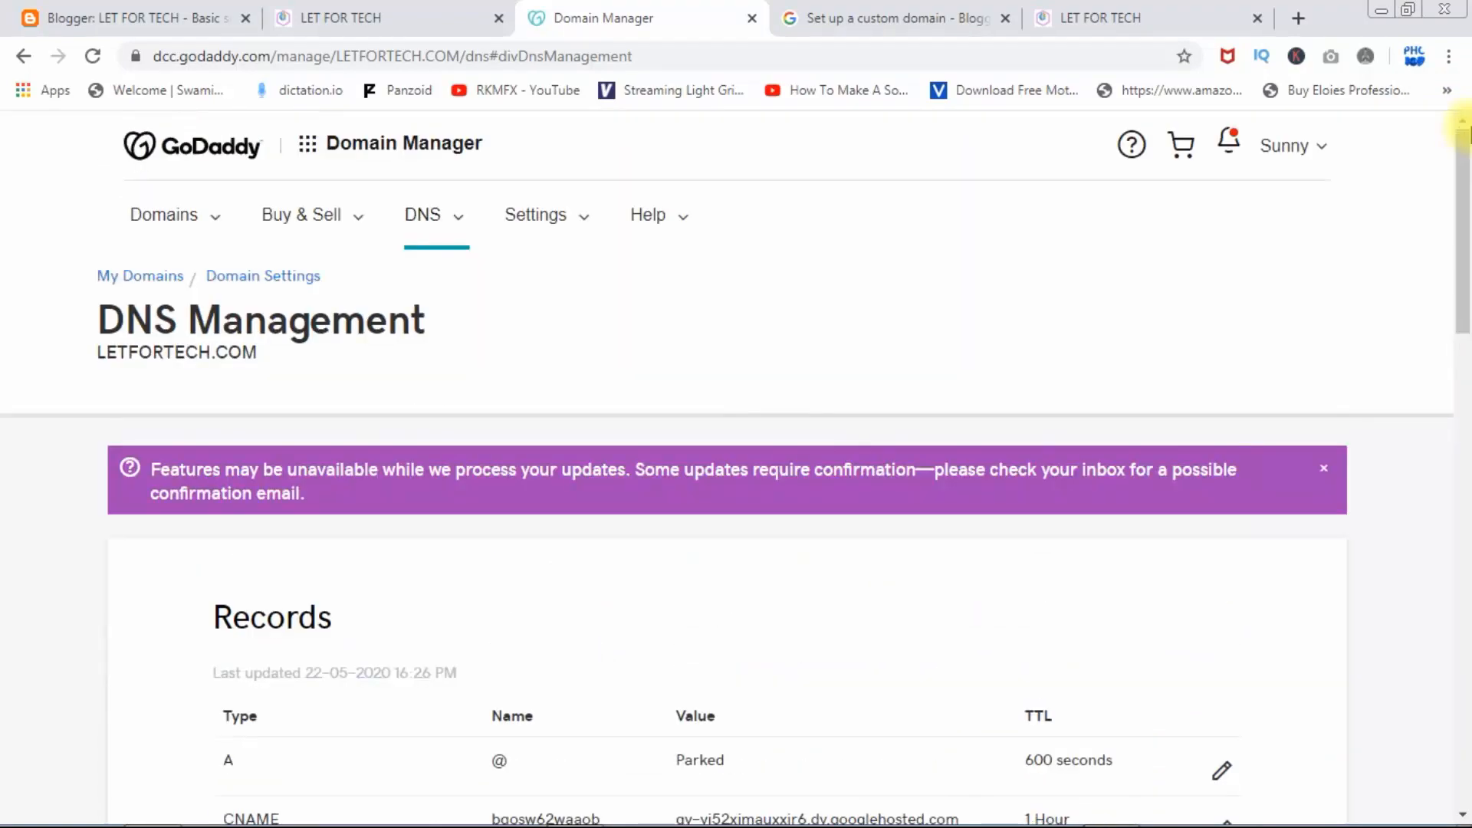
left_click(92, 56)
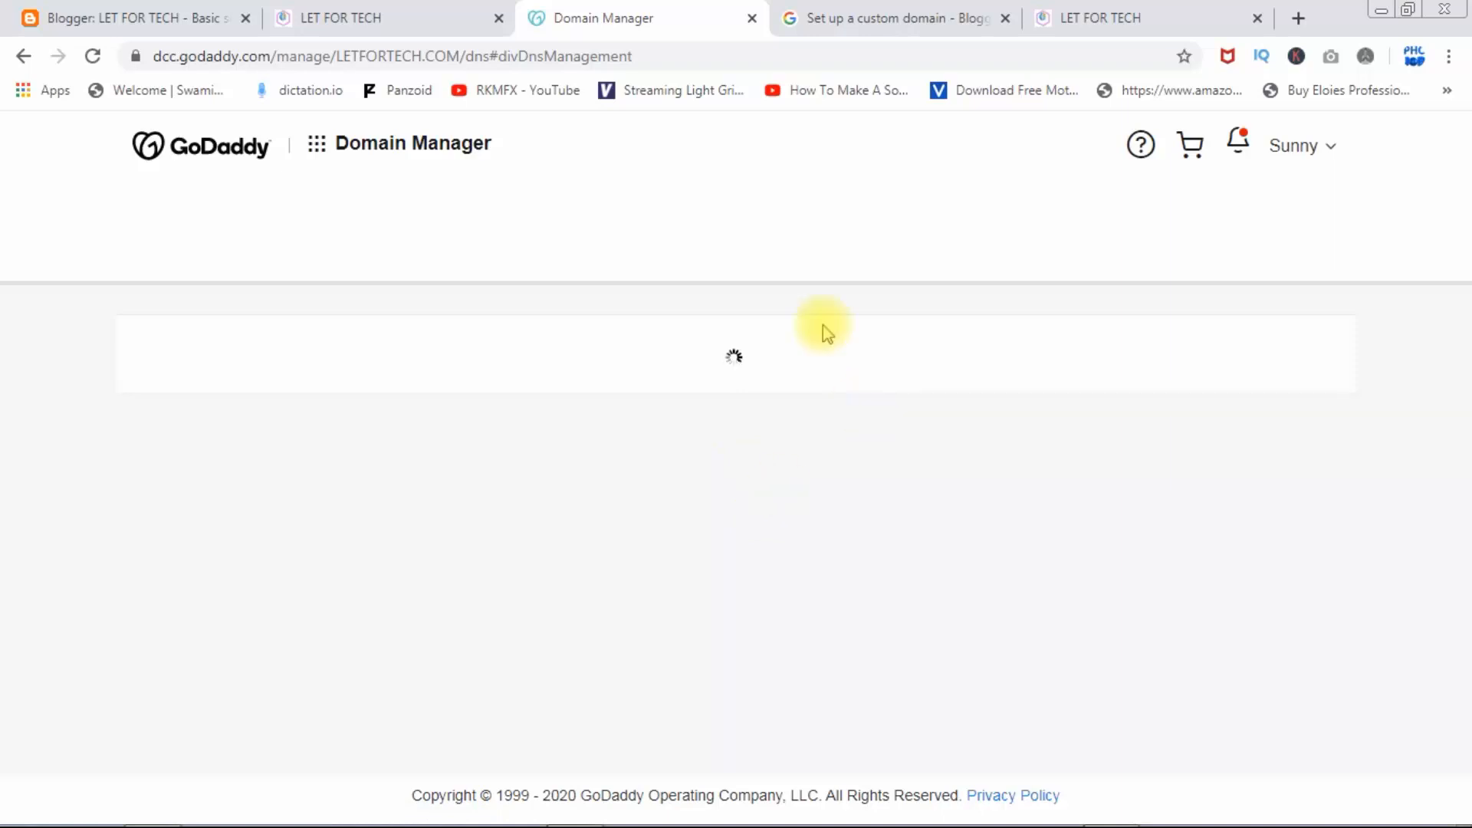
left_click(838, 12)
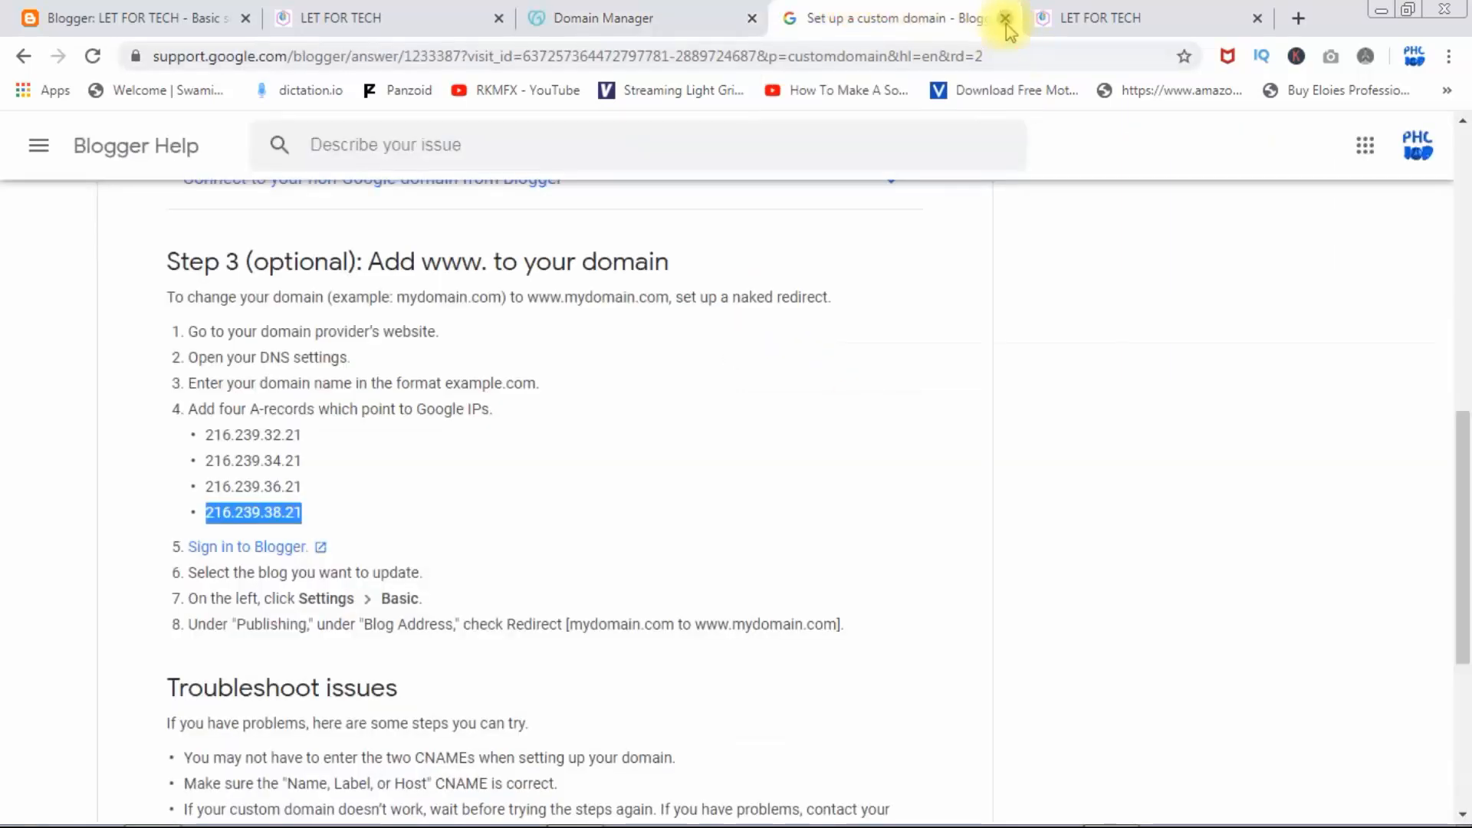
left_click(1005, 19)
left_click(1008, 19)
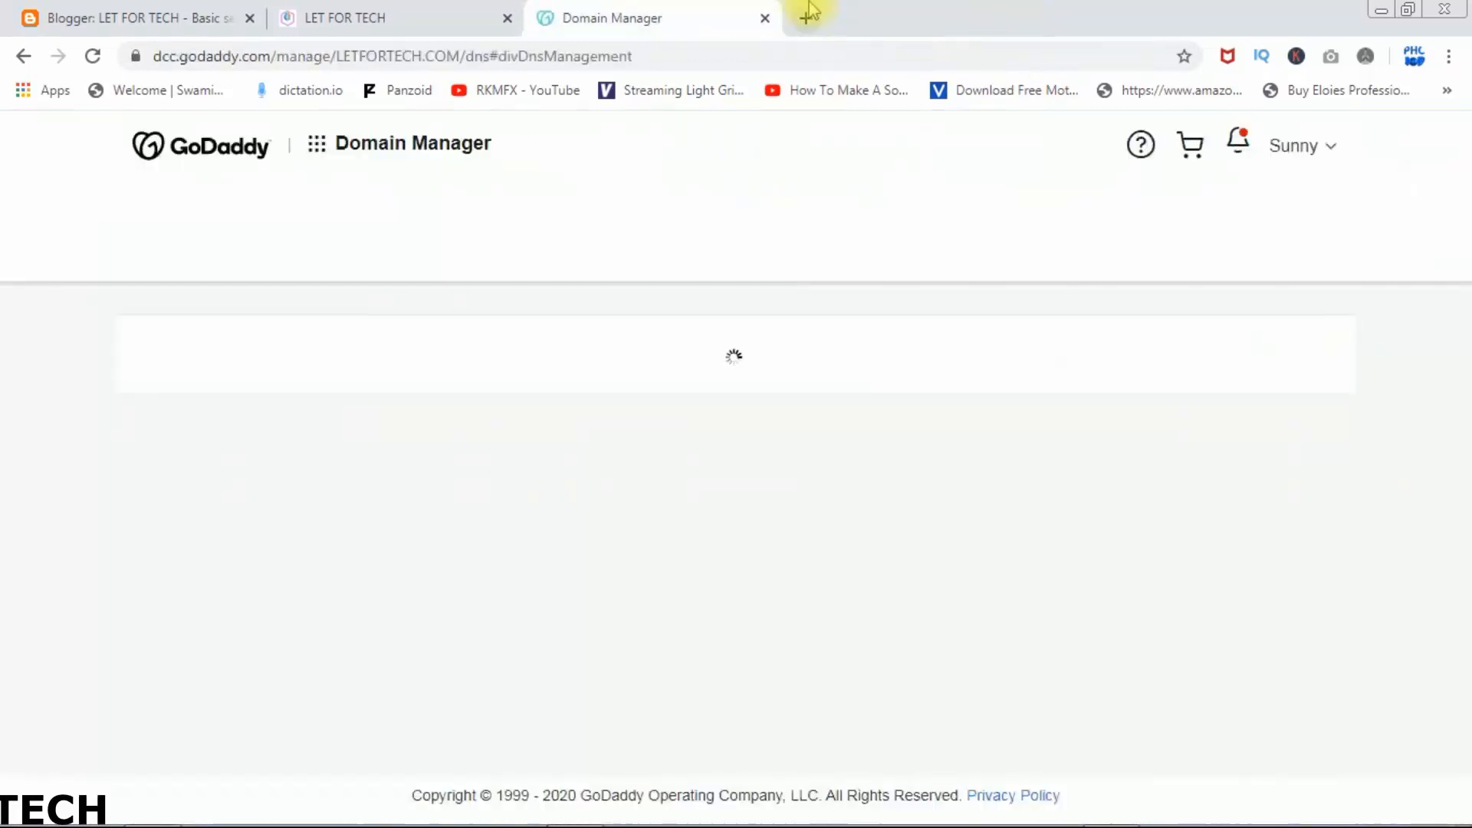
left_click(499, 18)
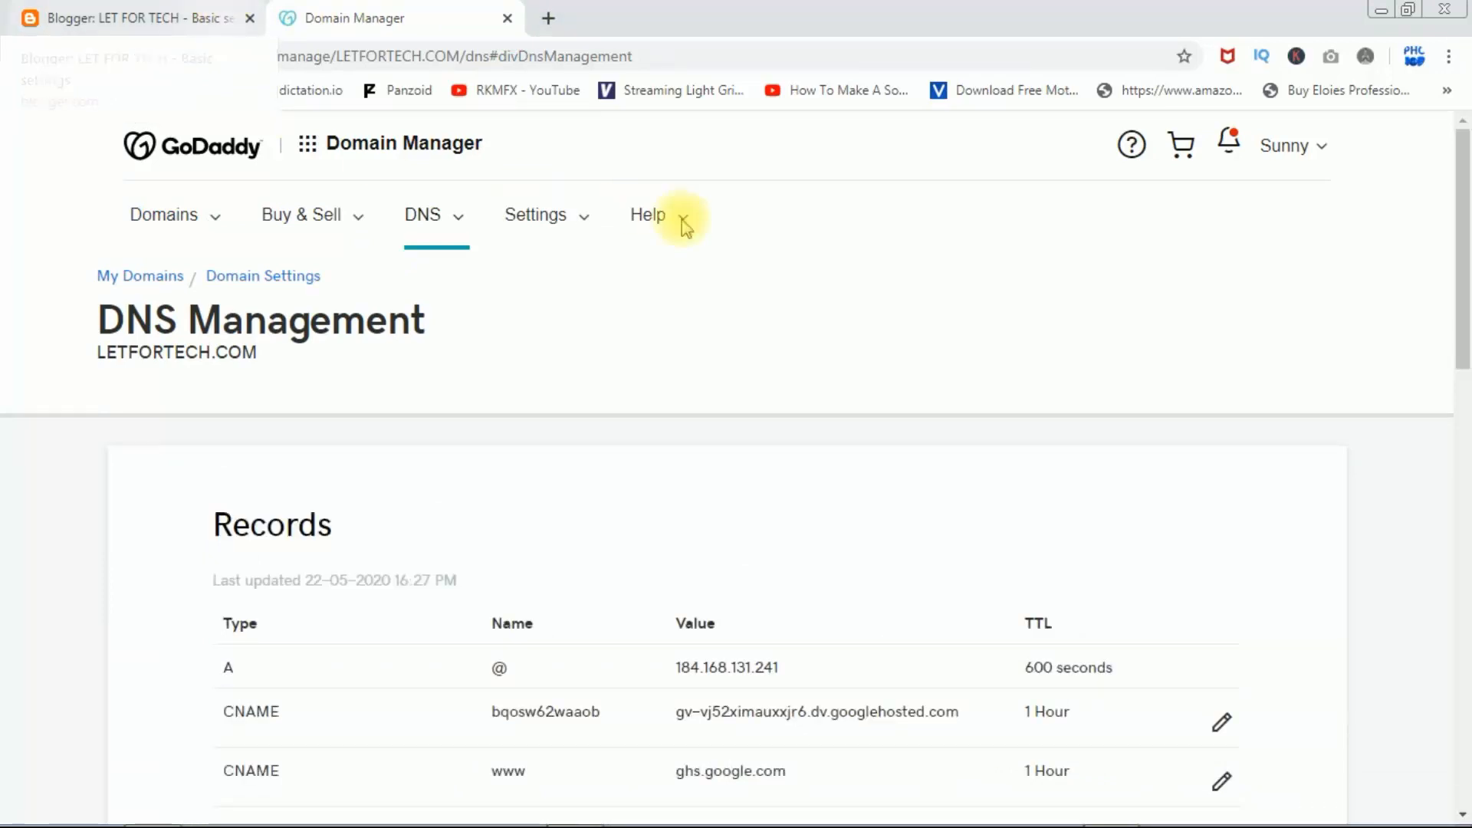
left_click_drag(1464, 335, 1459, 470)
Step: Switch to Opera in a new private window and load google.com
right_click(1173, 807)
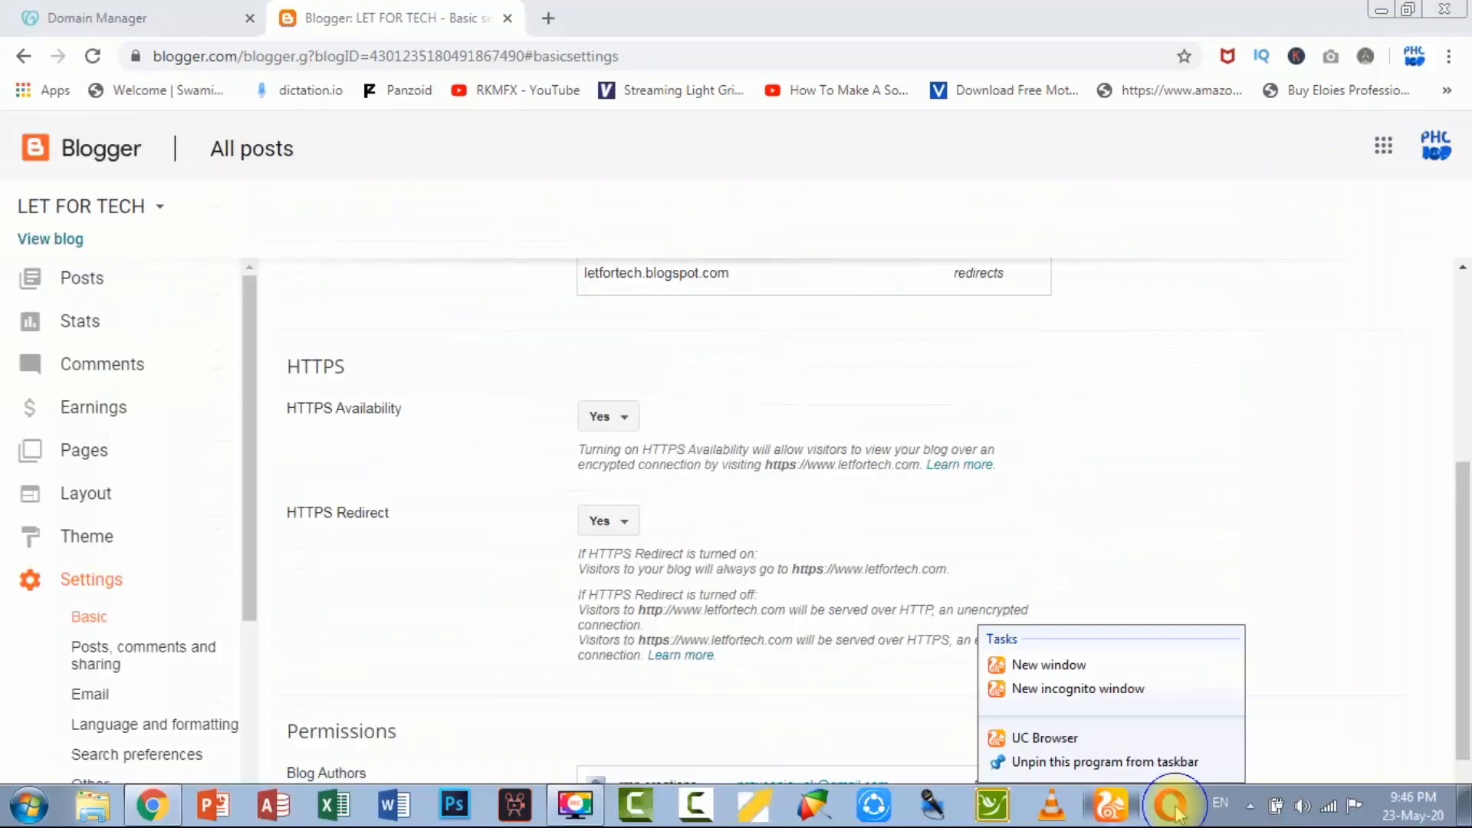
left_click(1117, 687)
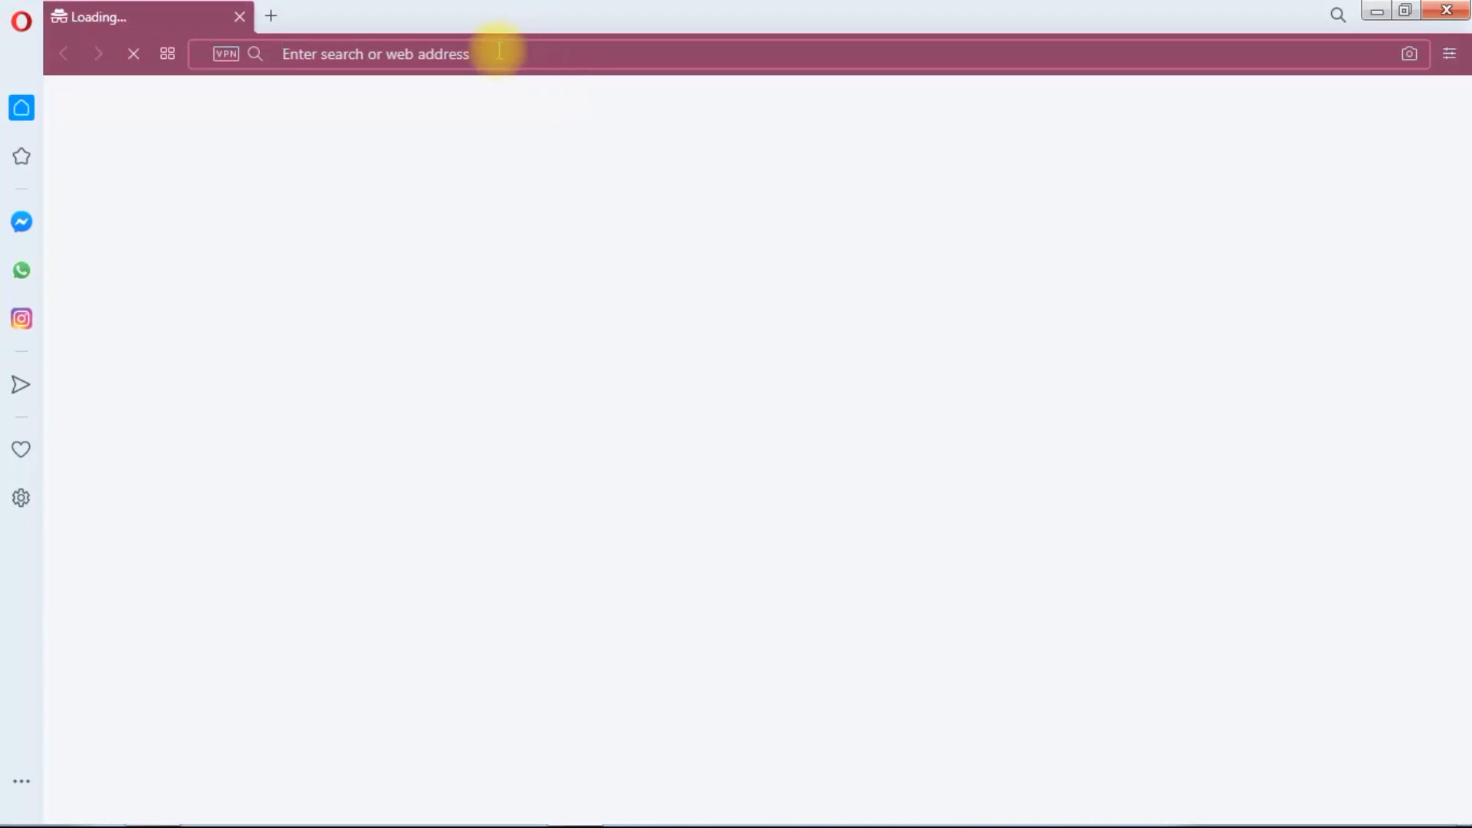
type("google.com")
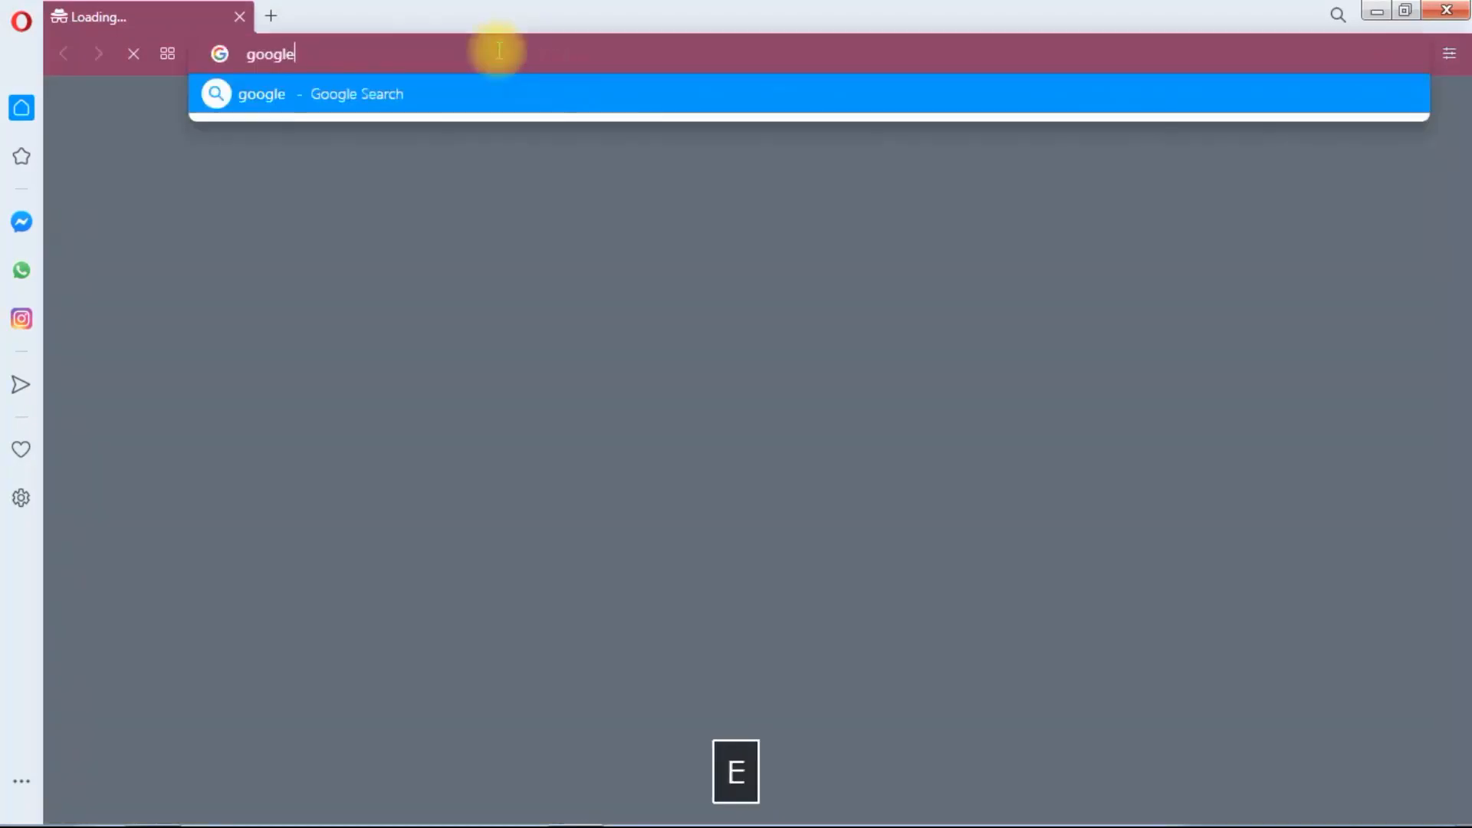
key("Return")
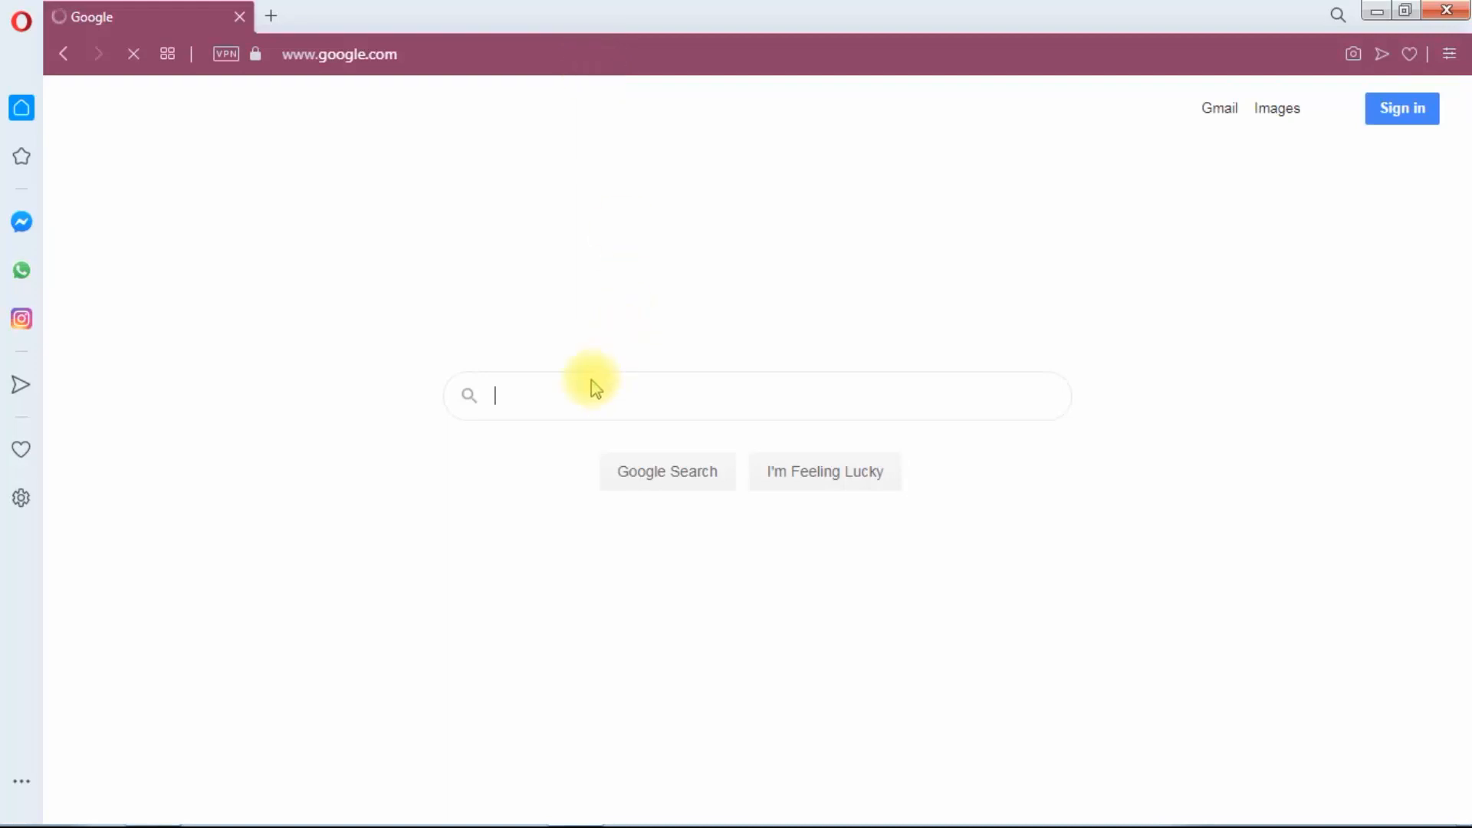
Step: Search Google for letfortech.com and open the letfortech.com result to check where the domain leads
left_click(585, 384)
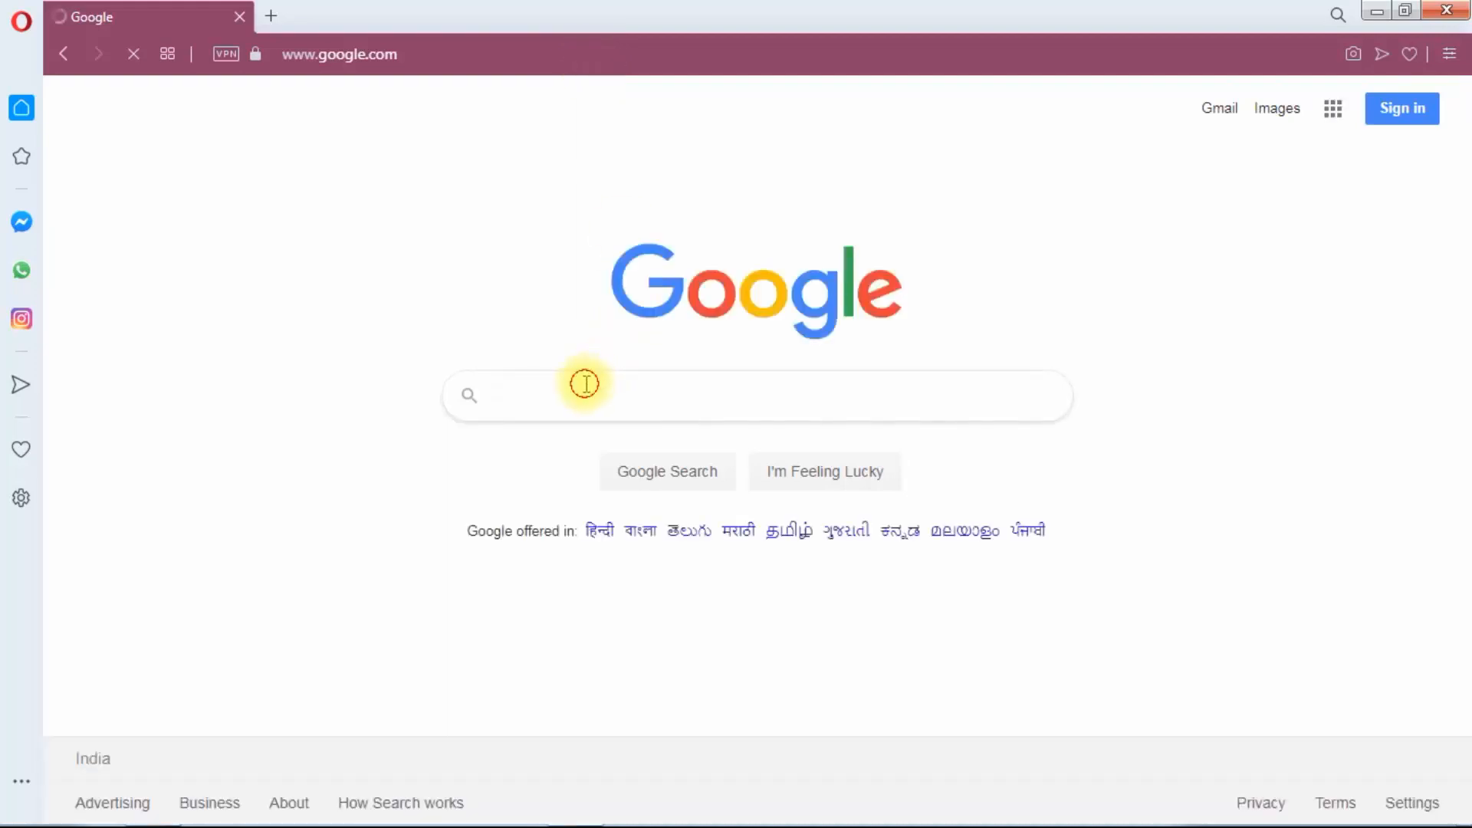
type("let")
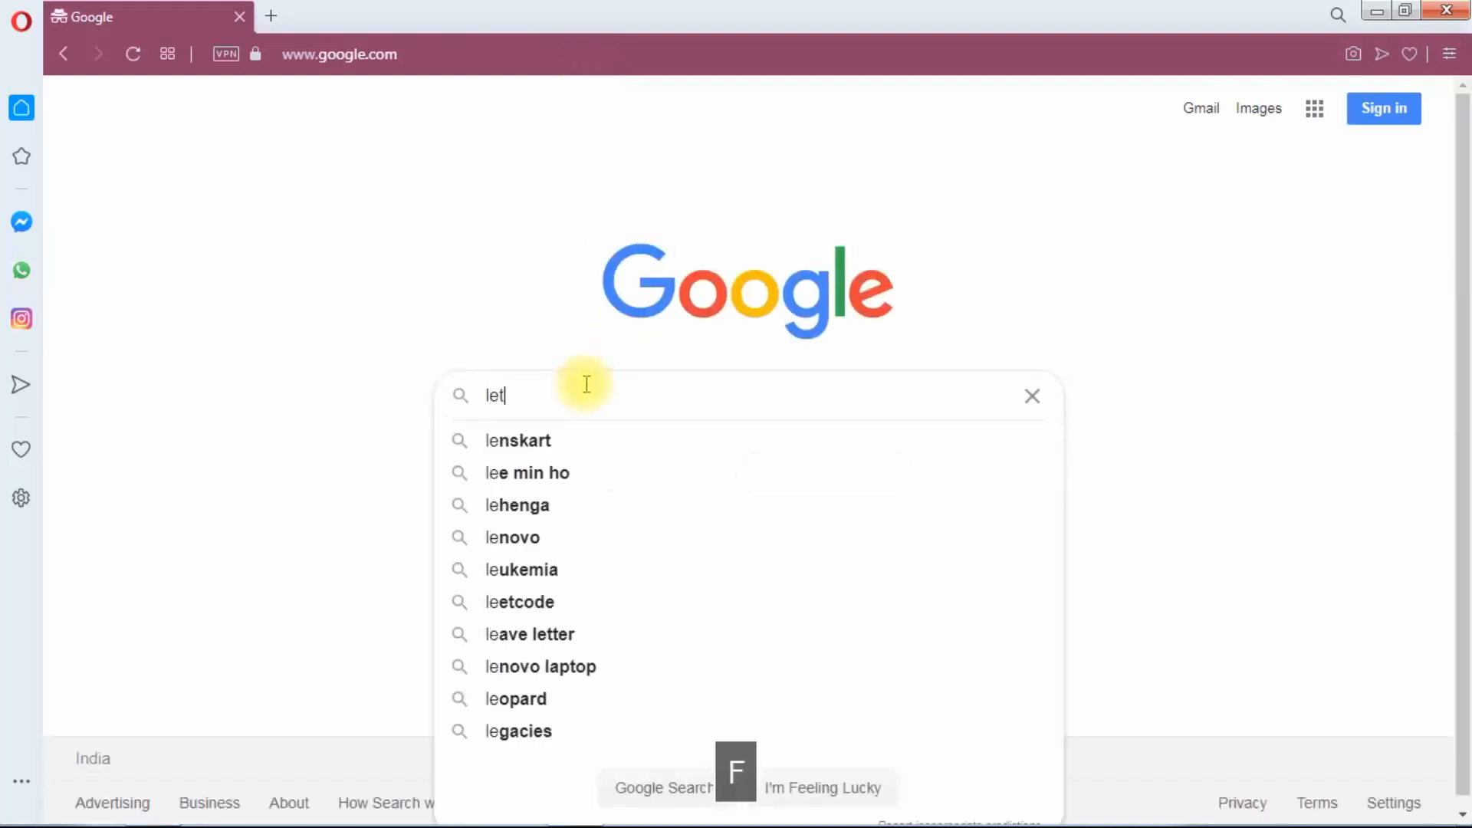
type("fortech.com")
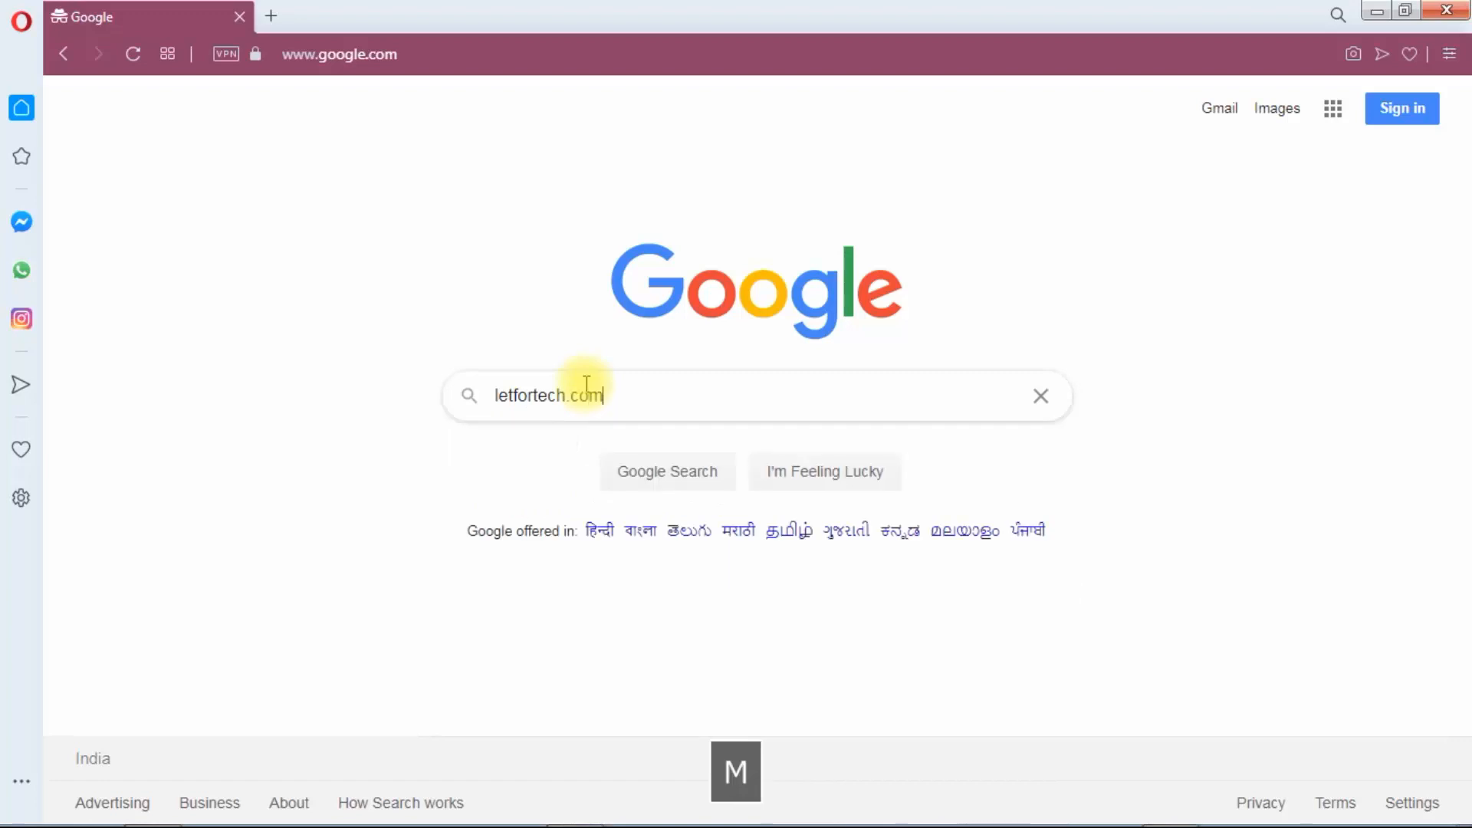
key("Return")
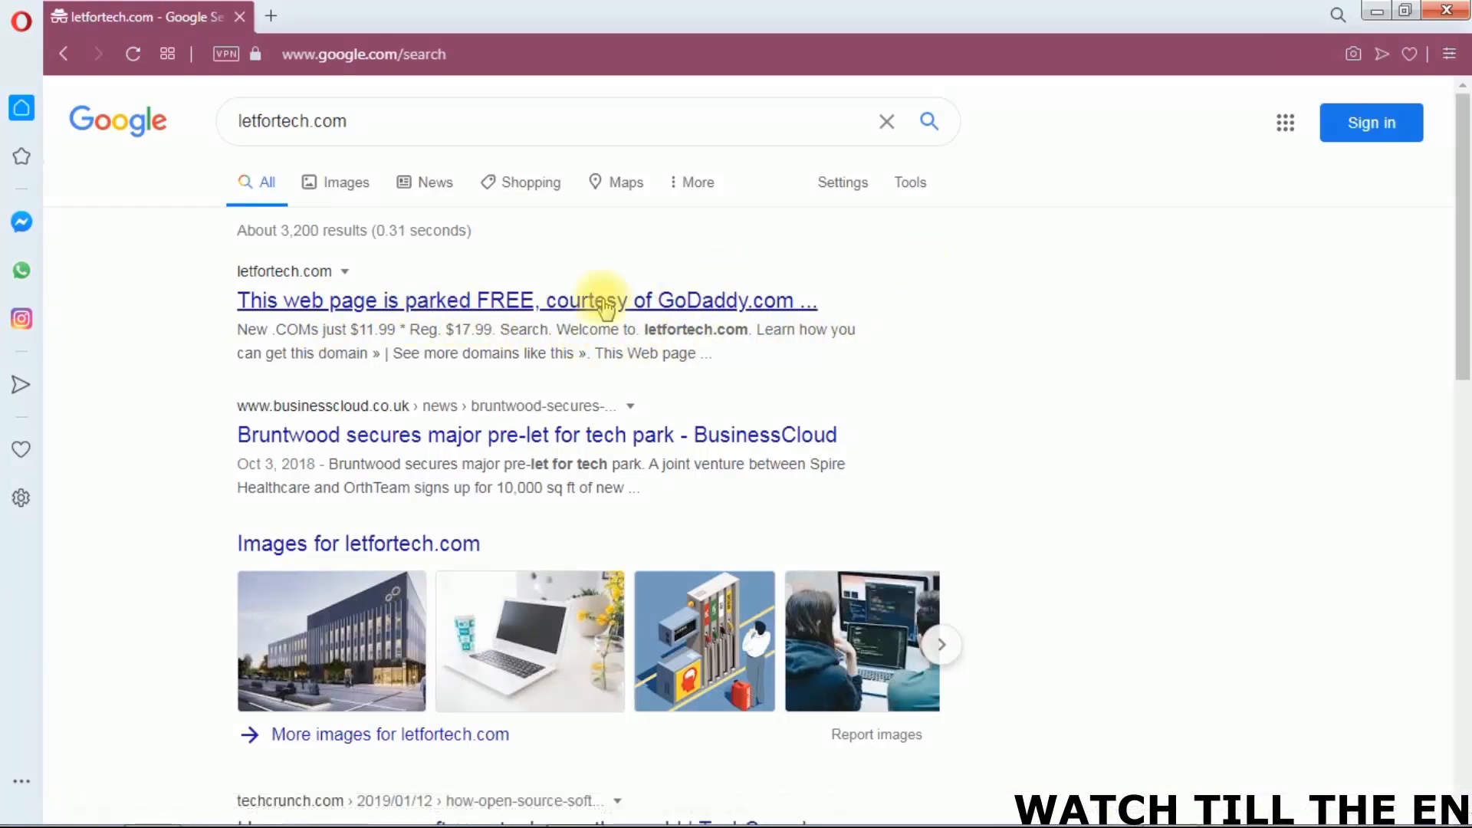
left_click(502, 303)
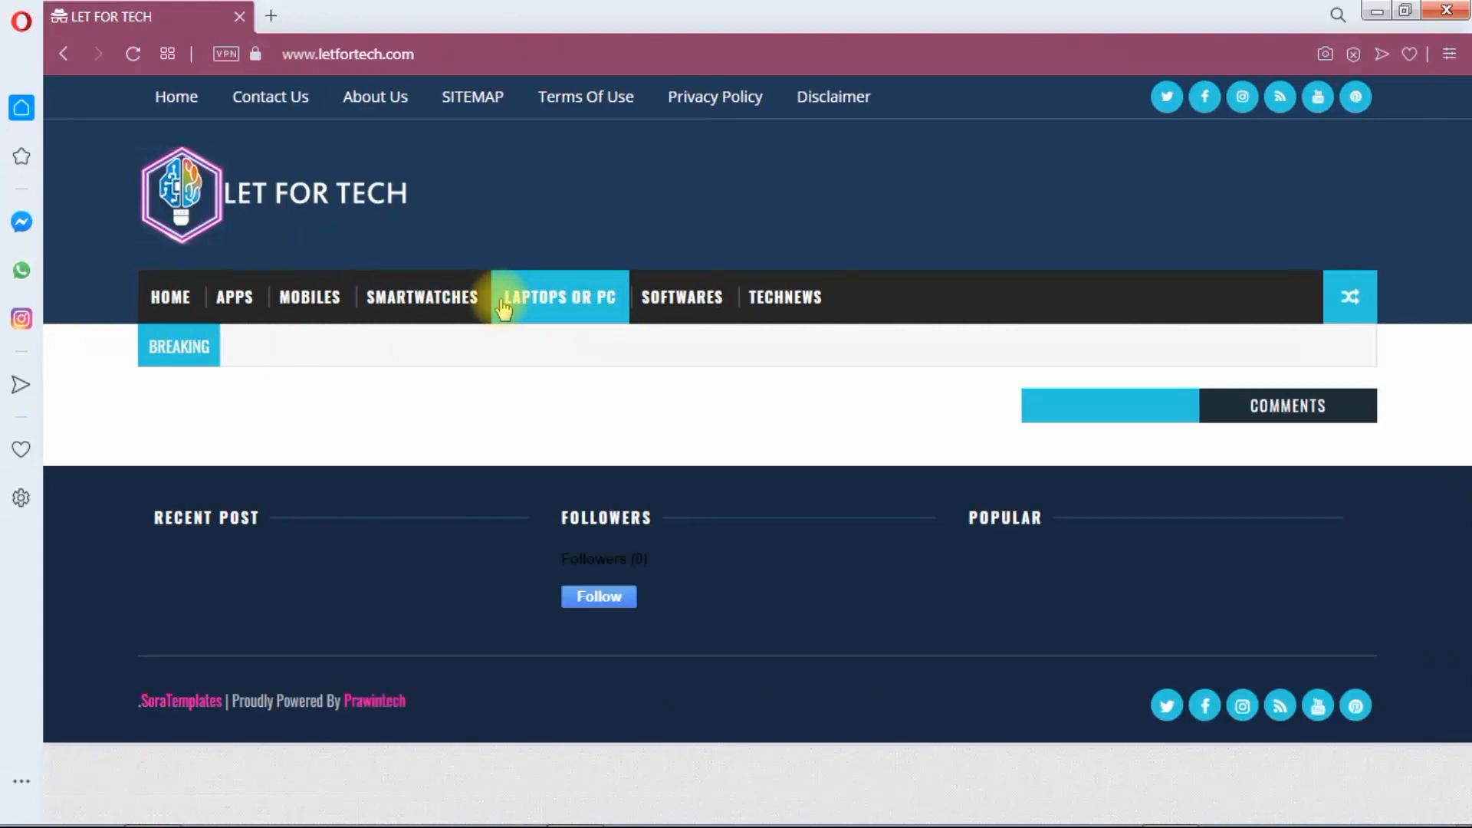
left_click(64, 54)
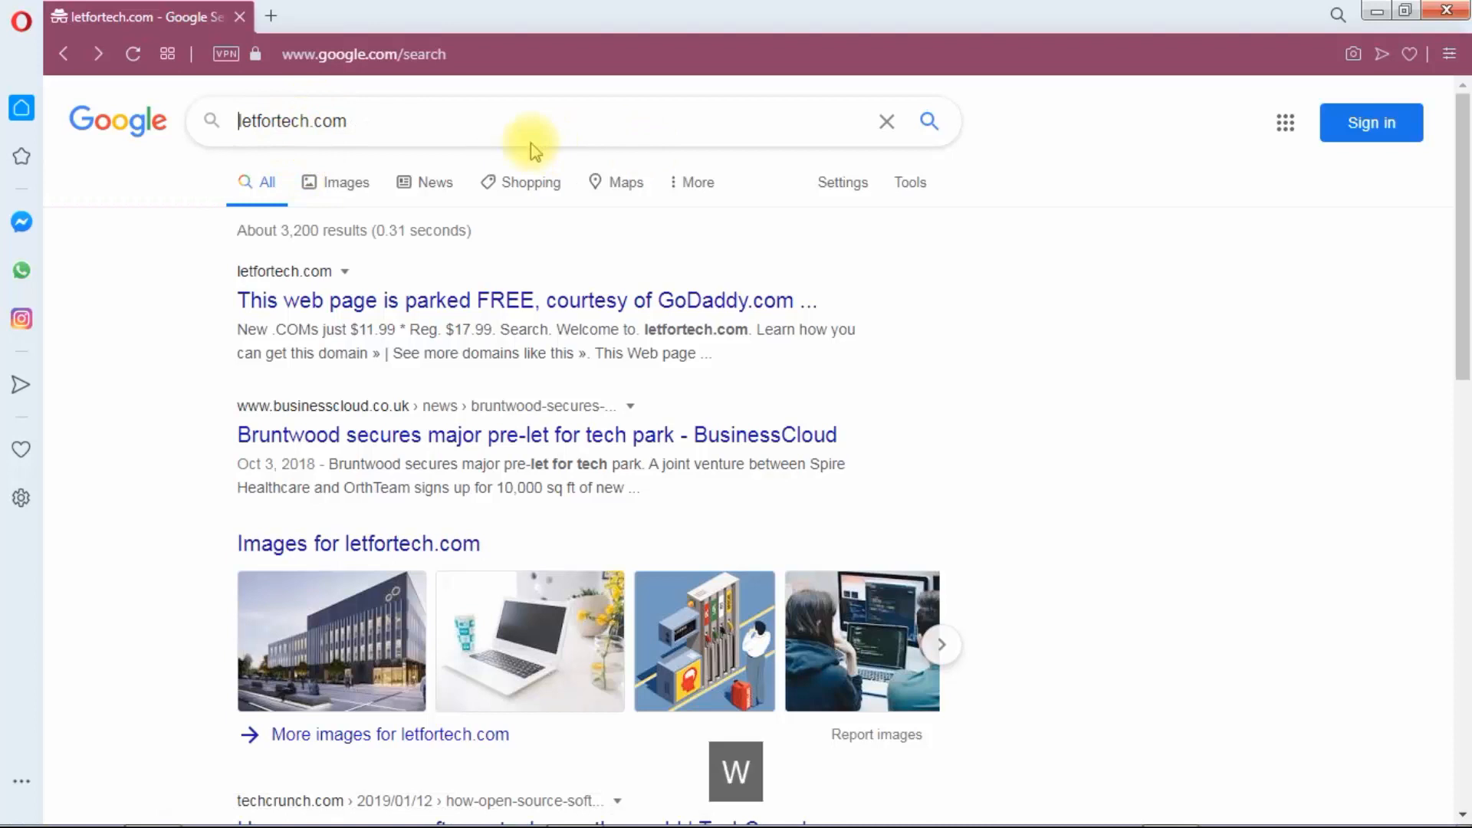
type("www.")
key("Return")
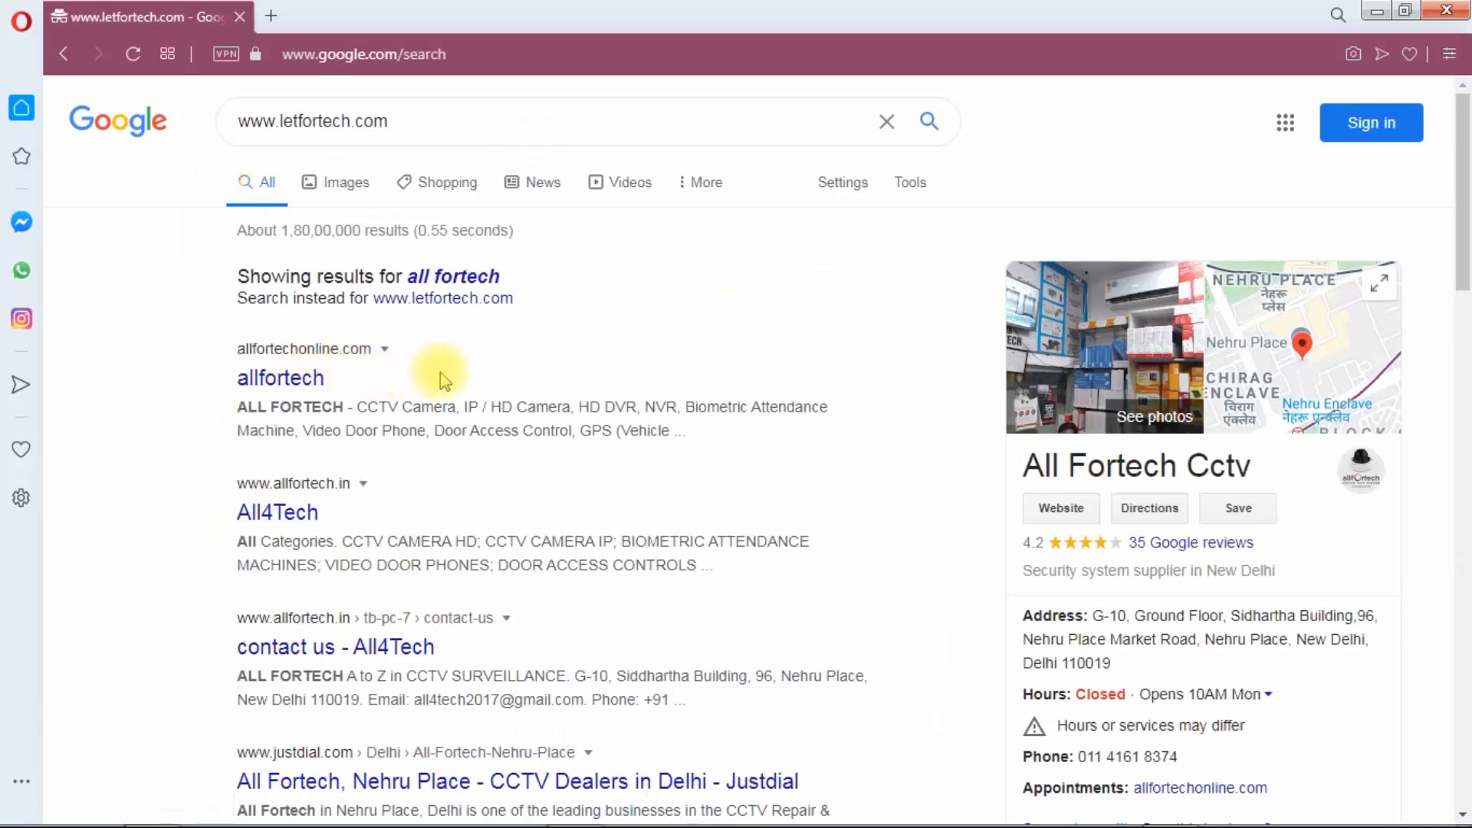
left_click_drag(1465, 237, 1466, 196)
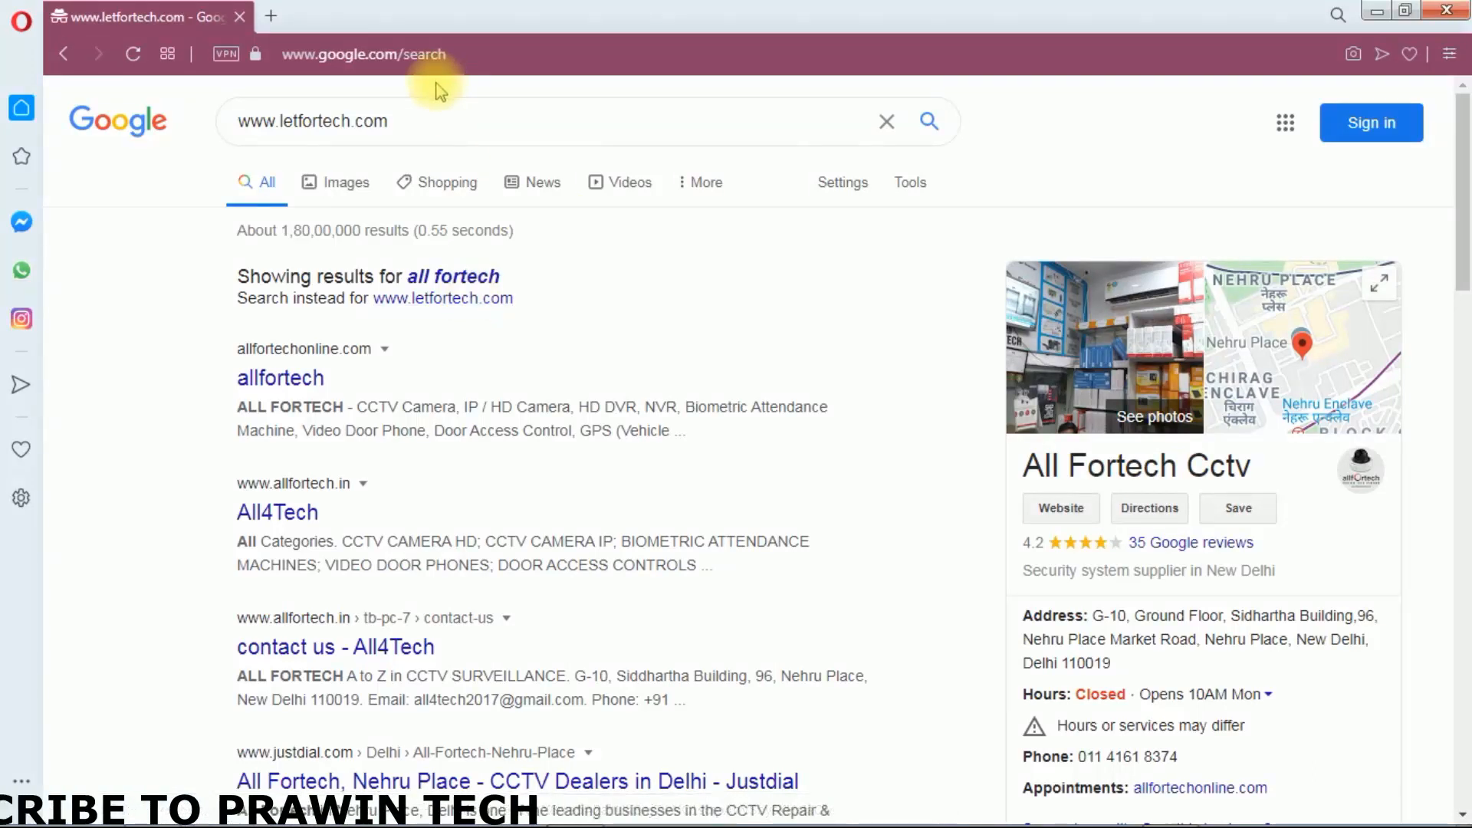
left_click(421, 121)
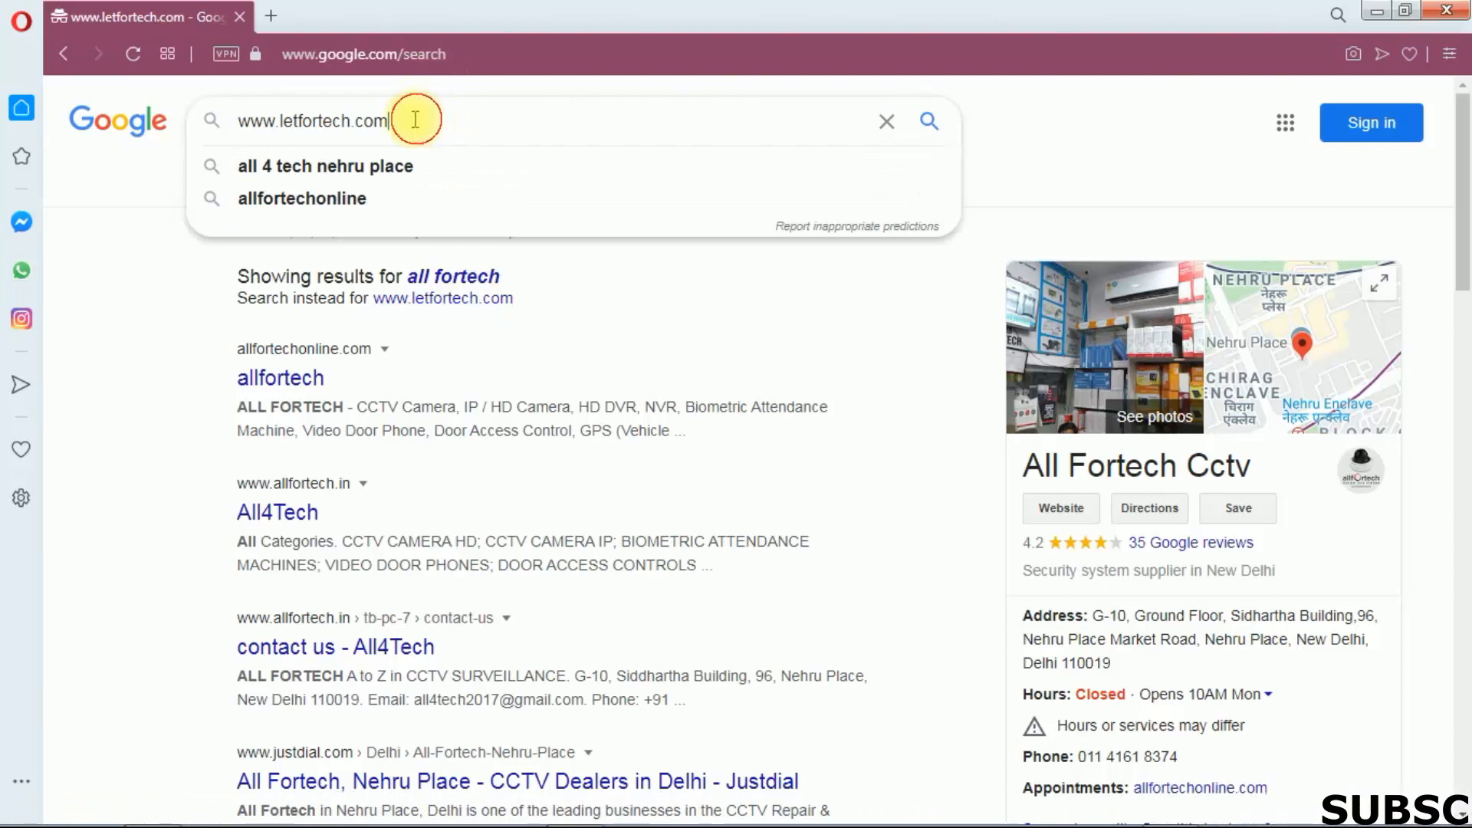
left_click_drag(421, 121, 204, 131)
key("ctrl+c")
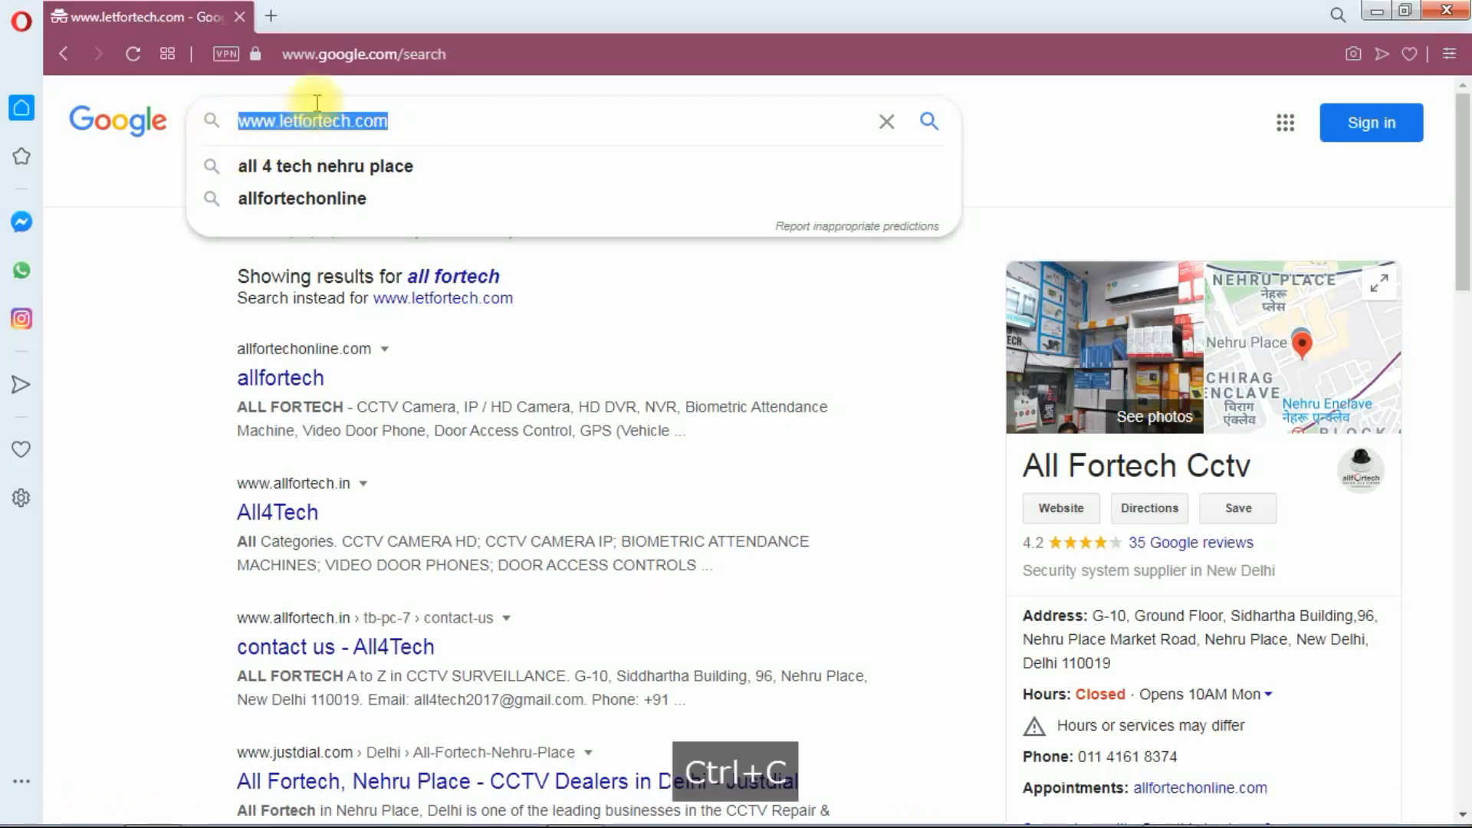
key("ctrl+t")
key("ctrl+v")
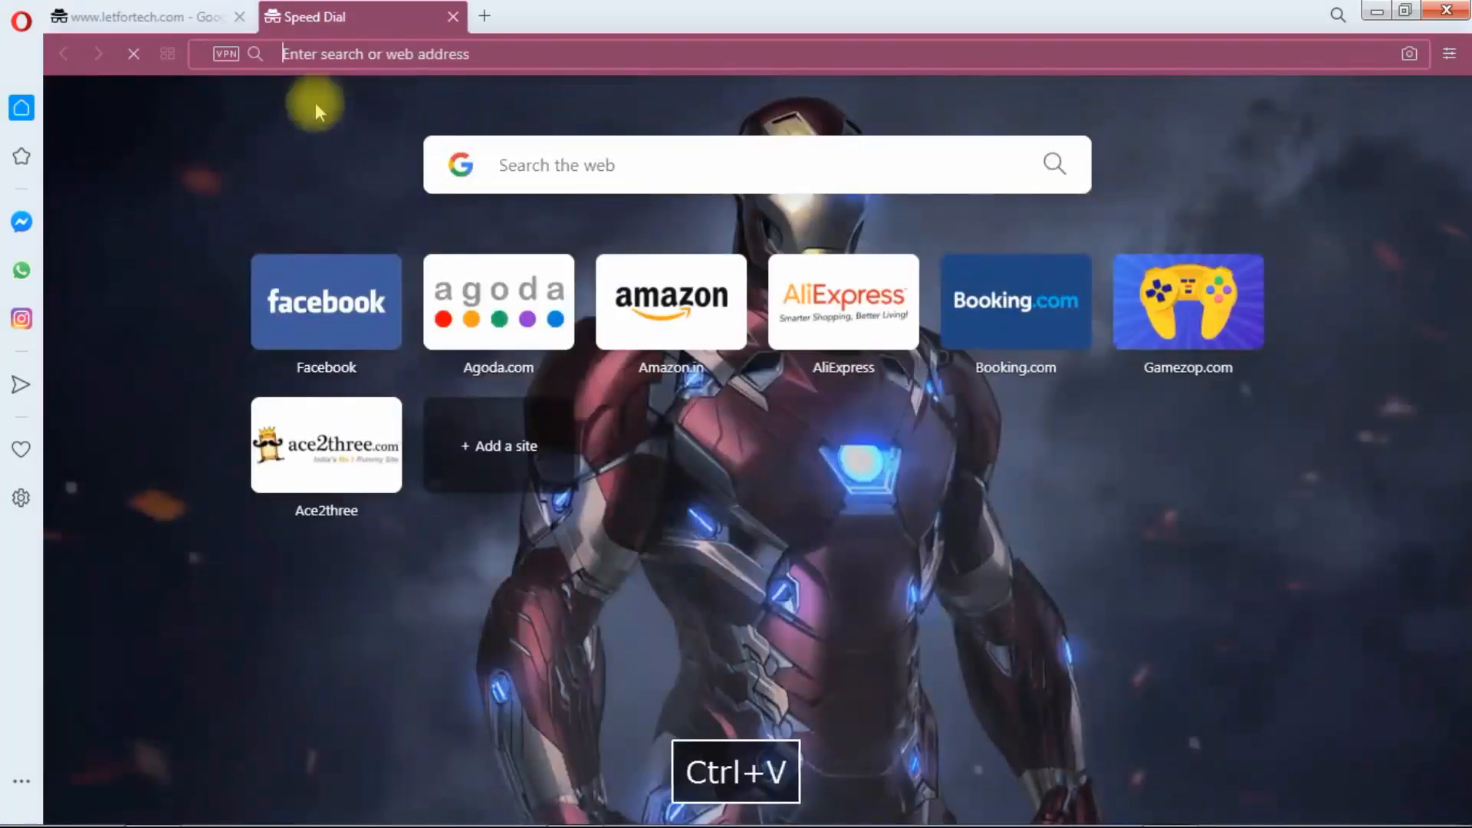
key("Return")
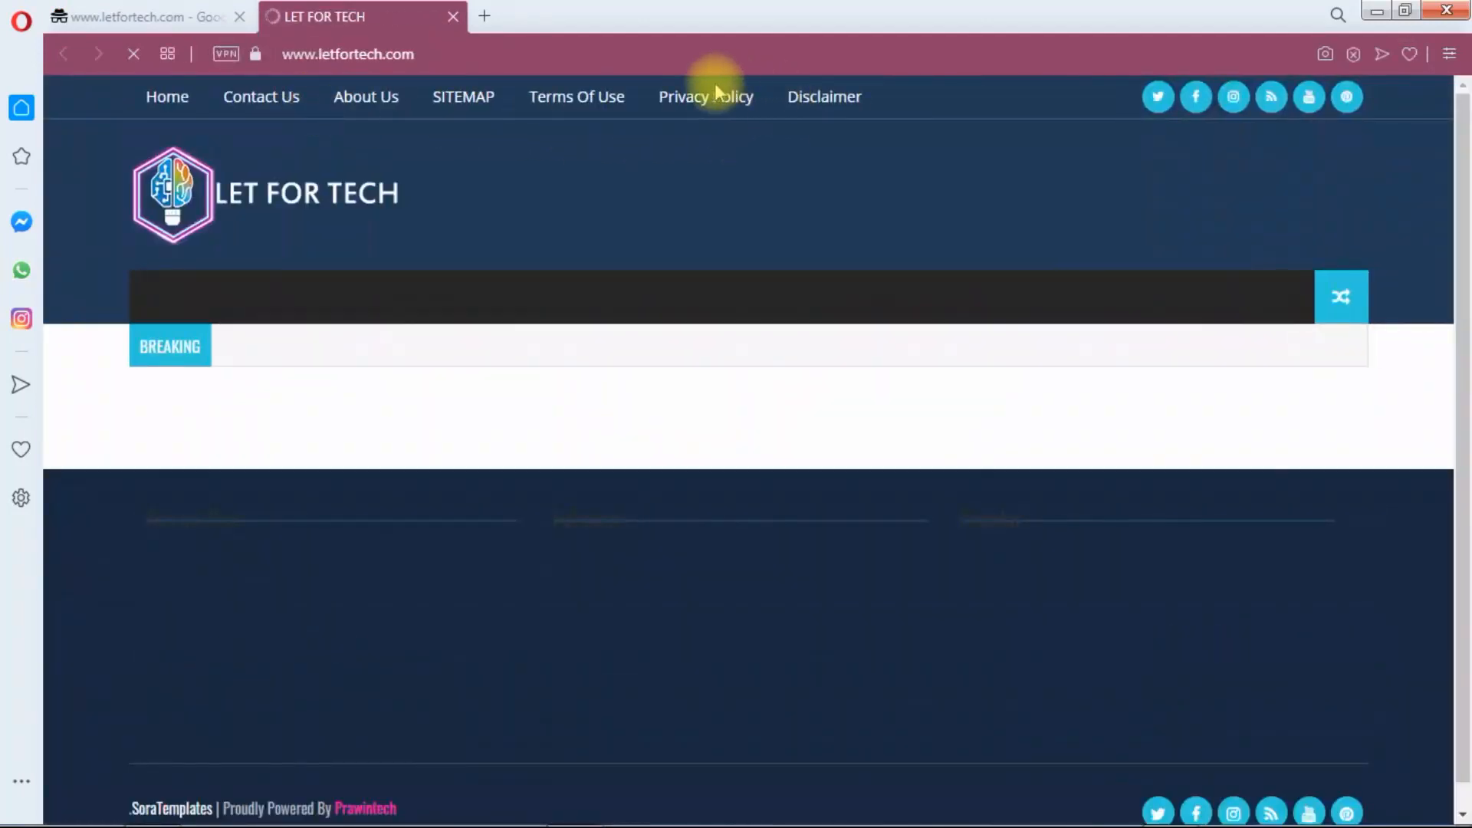
Step: Check the live blog's Privacy Policy and Sitemap pages, including the sitemap code text, and close the blog
left_click(704, 103)
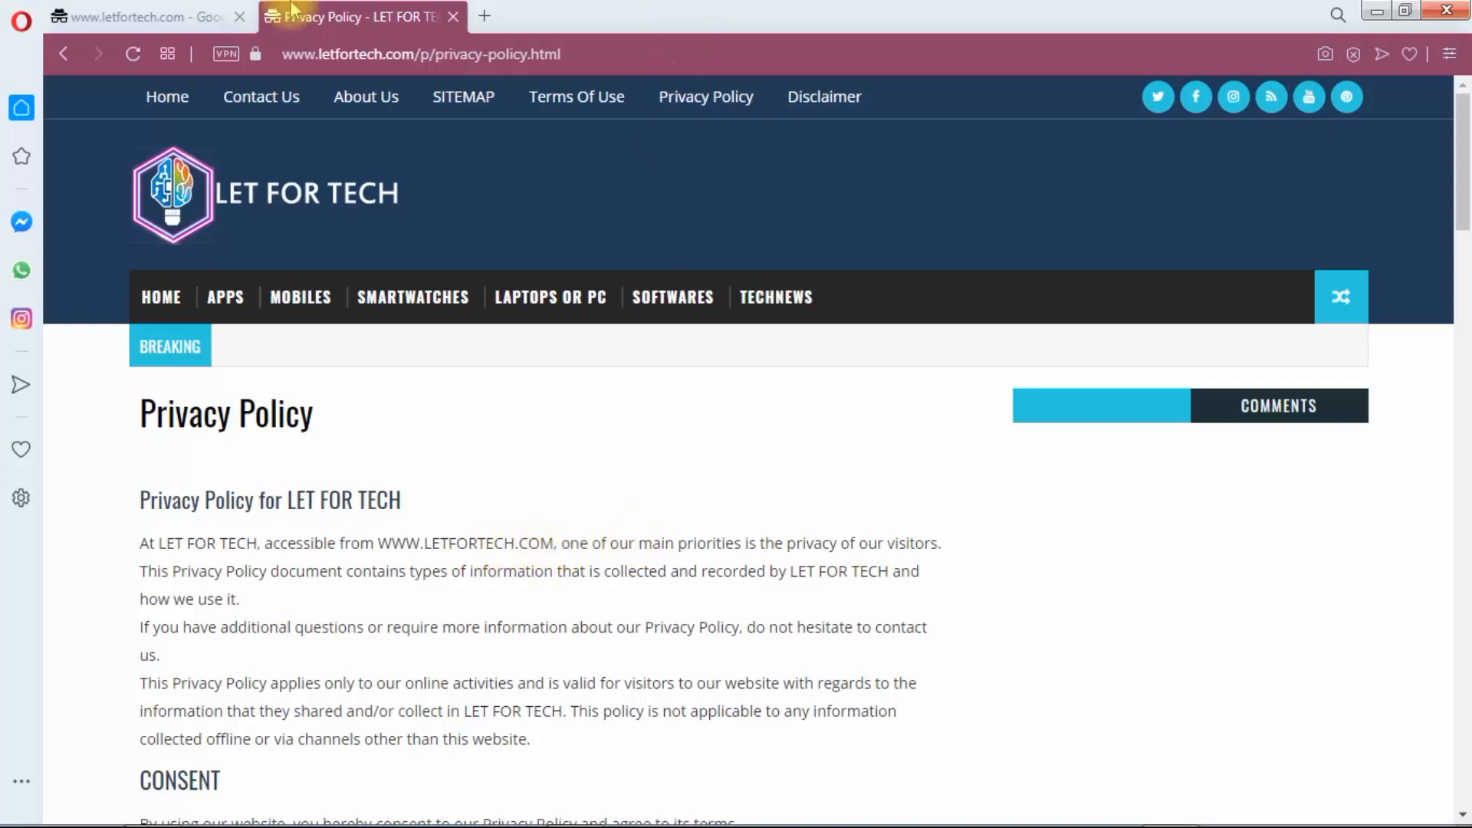
left_click(182, 17)
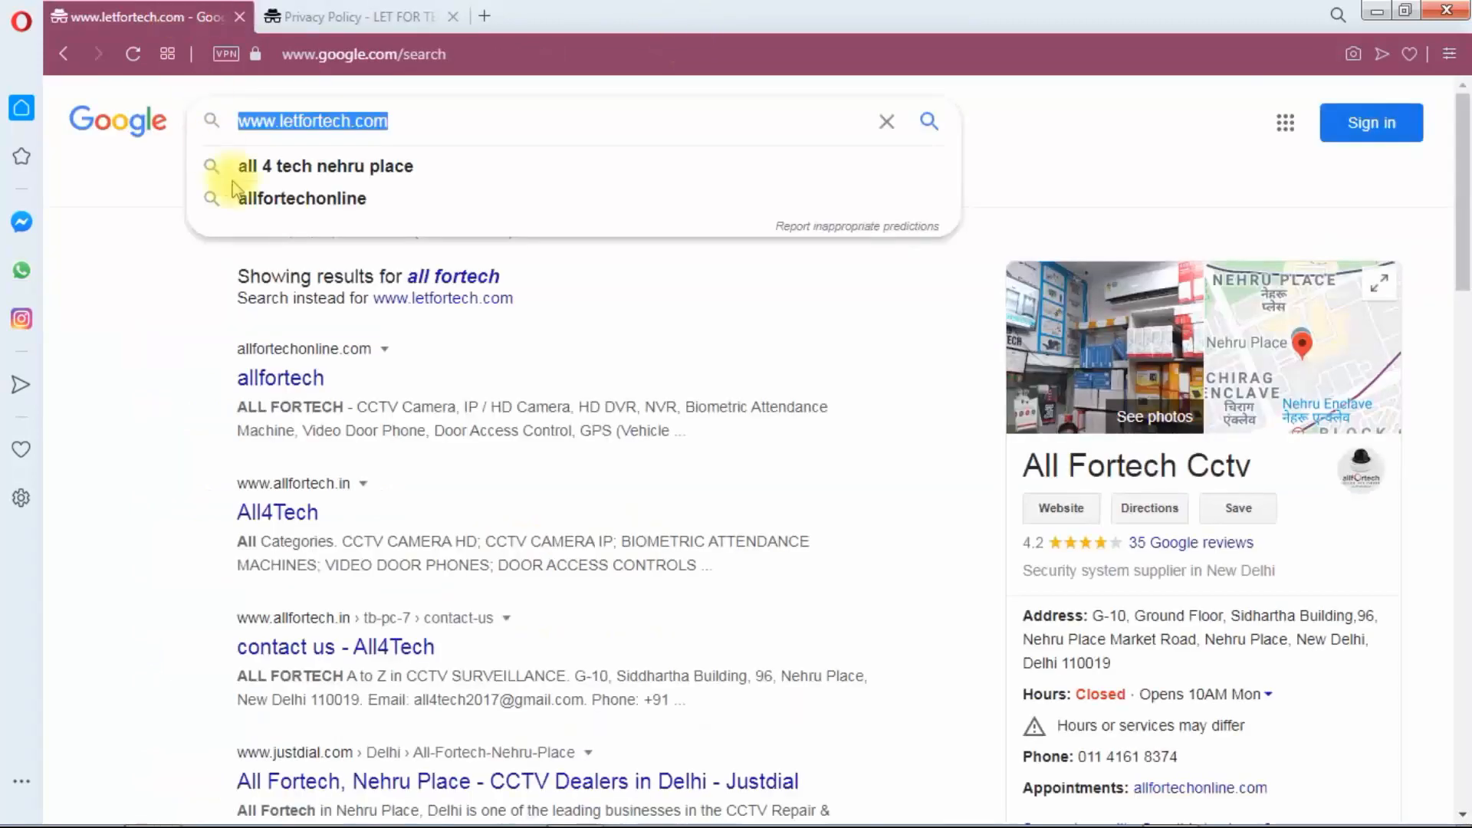
left_click(451, 118)
left_click(129, 261)
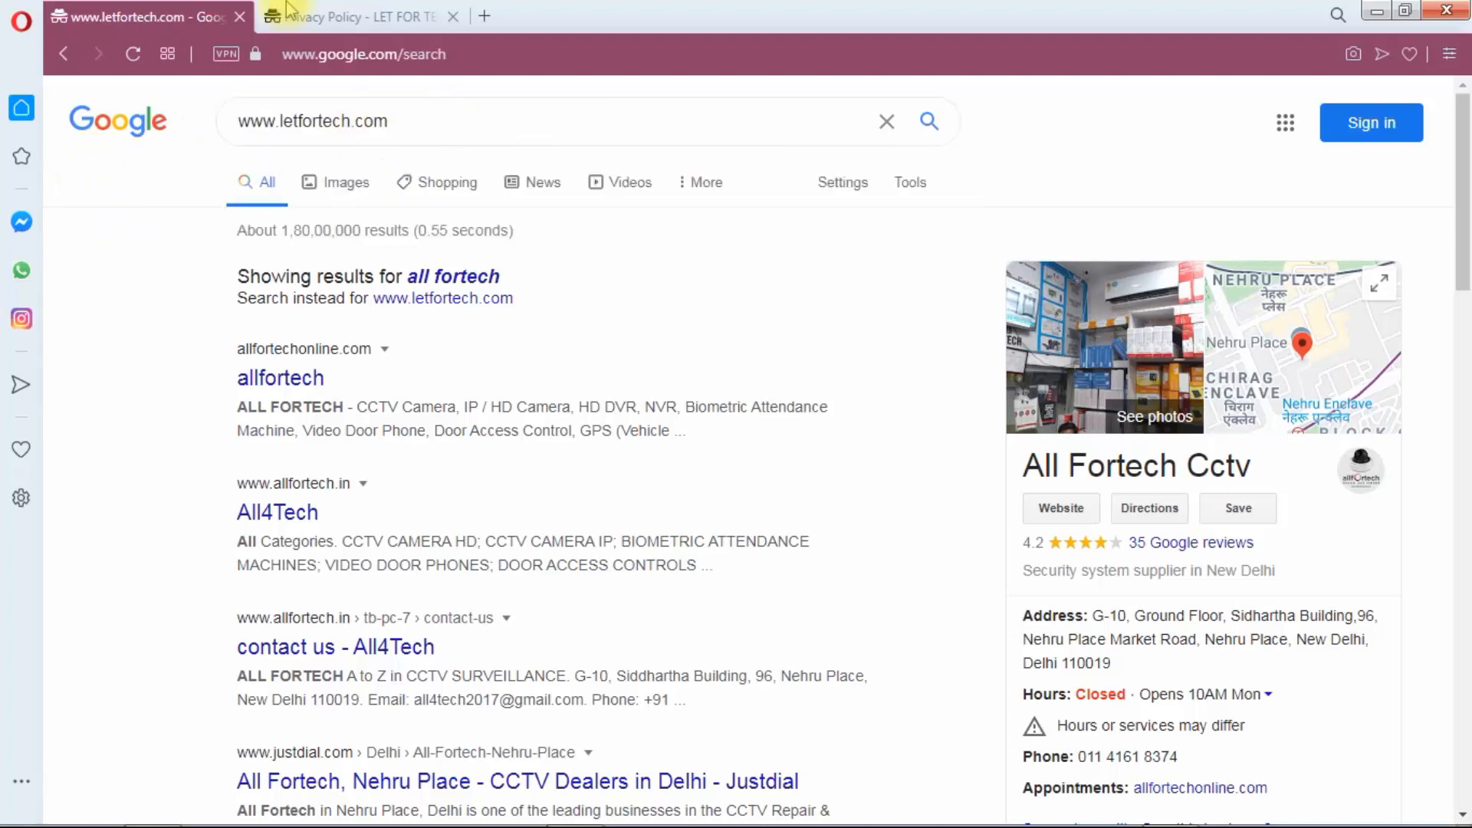
left_click(395, 13)
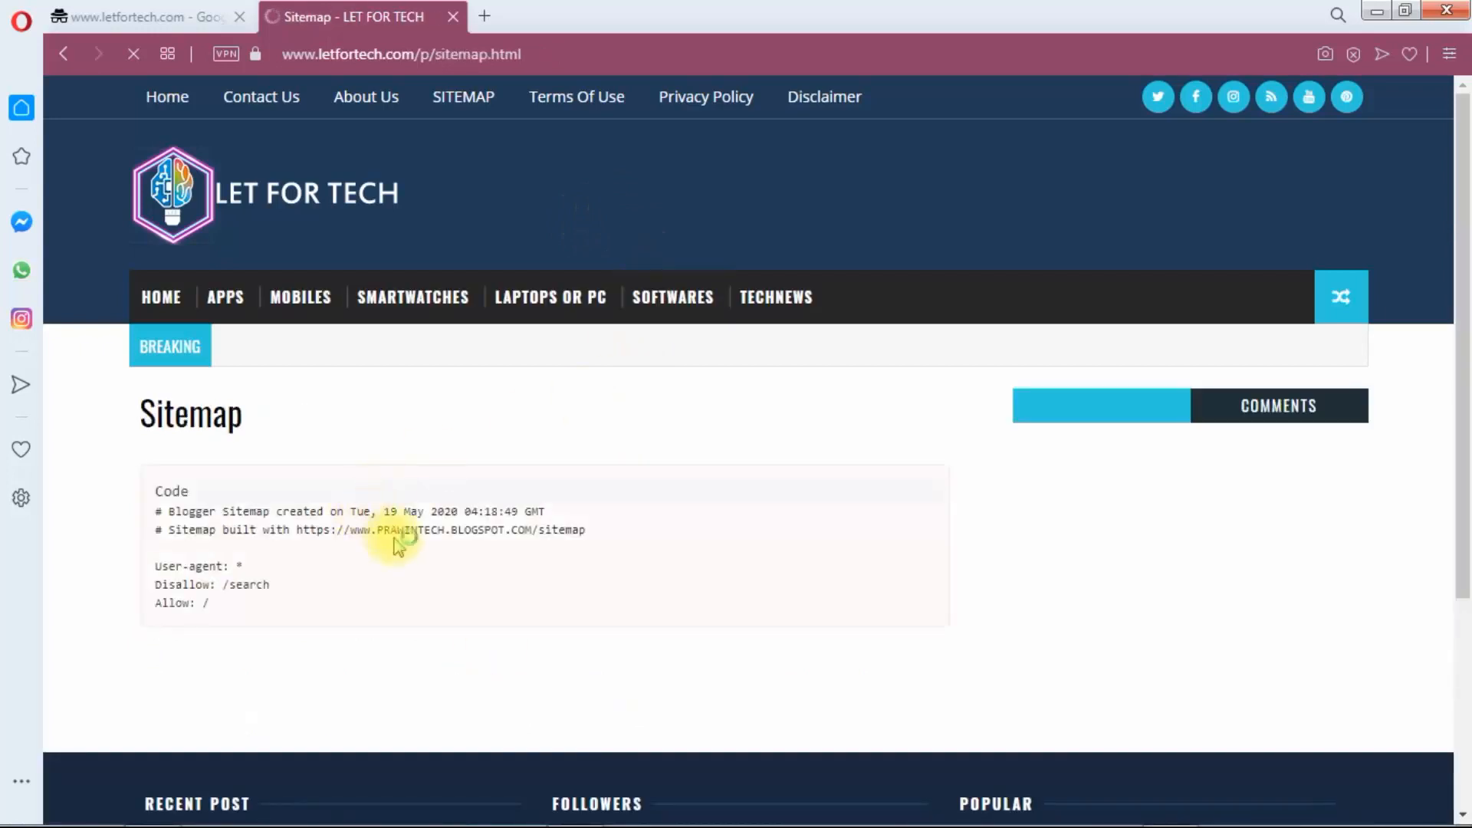
left_click_drag(204, 513, 417, 510)
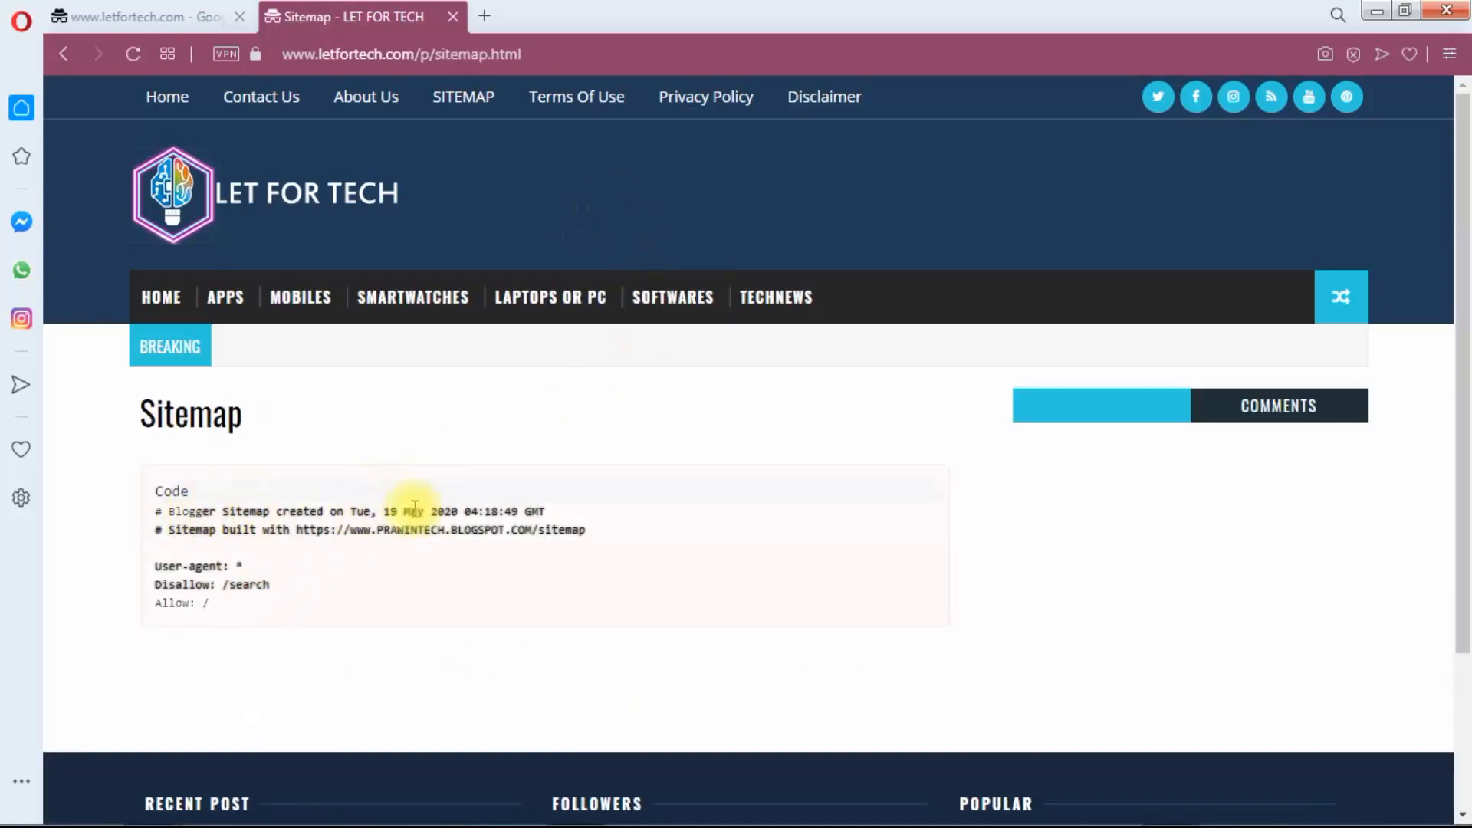
left_click(460, 529)
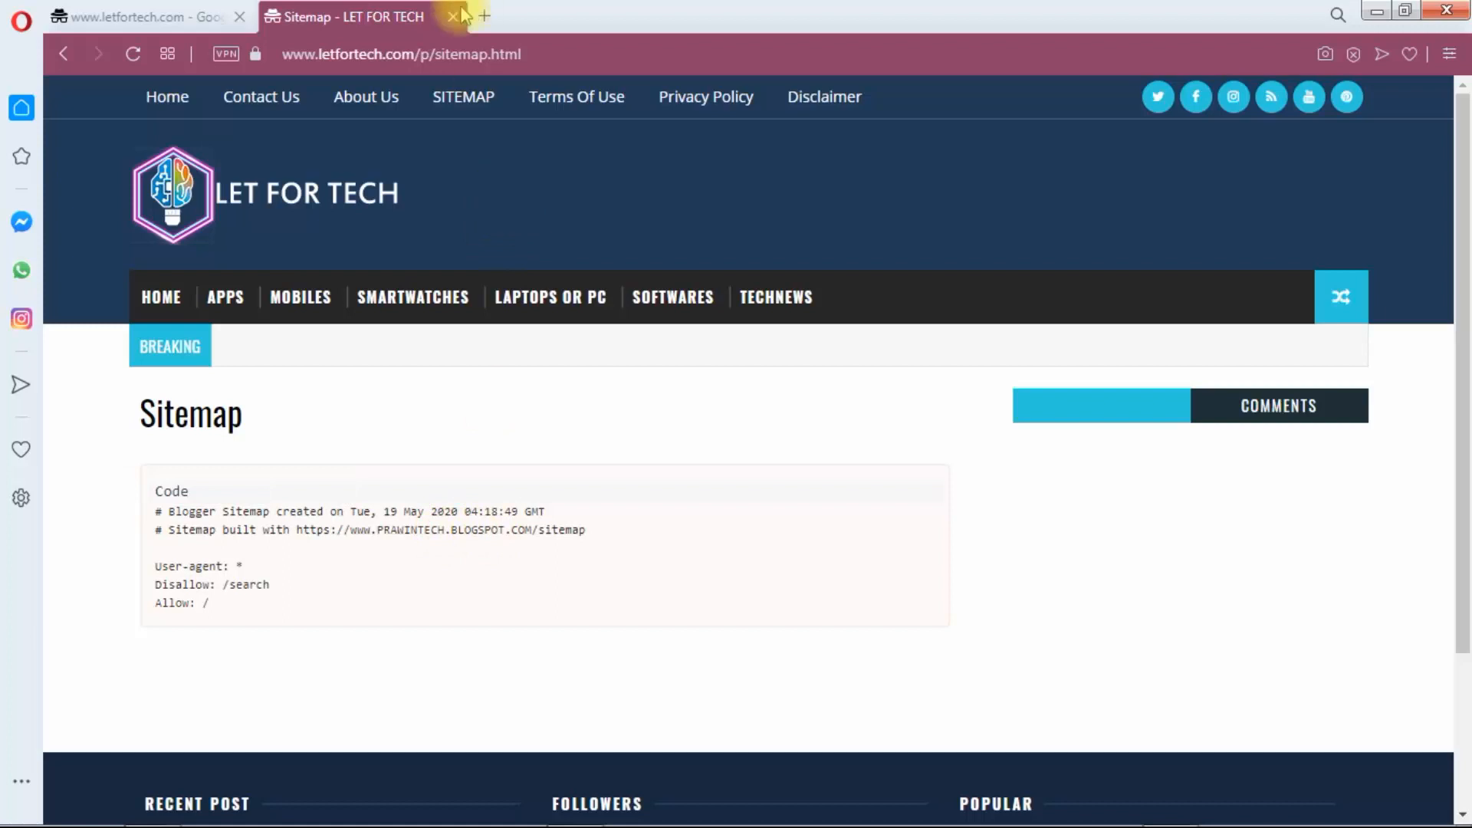
key("ctrl+w")
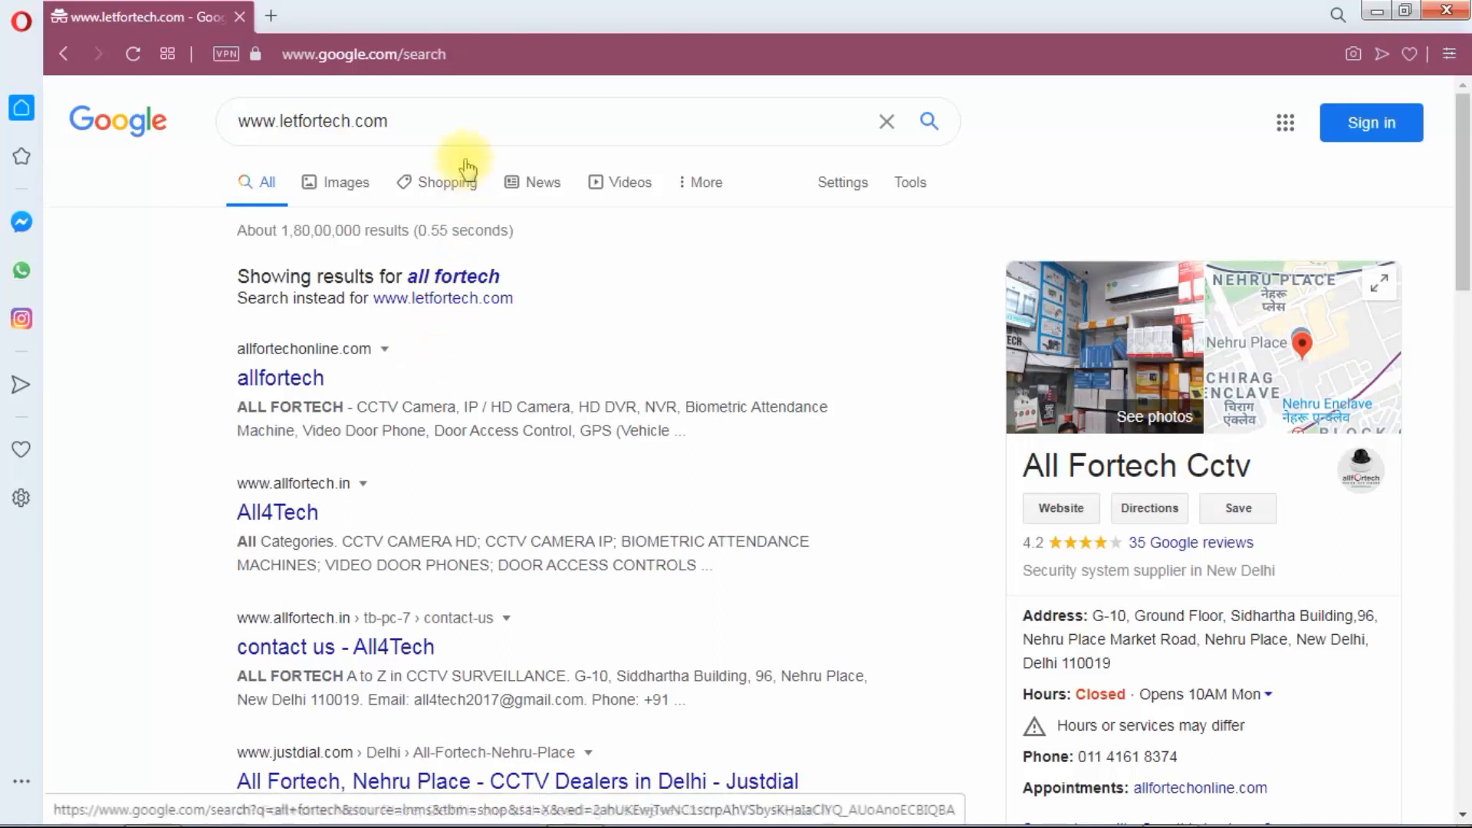
left_click(422, 301)
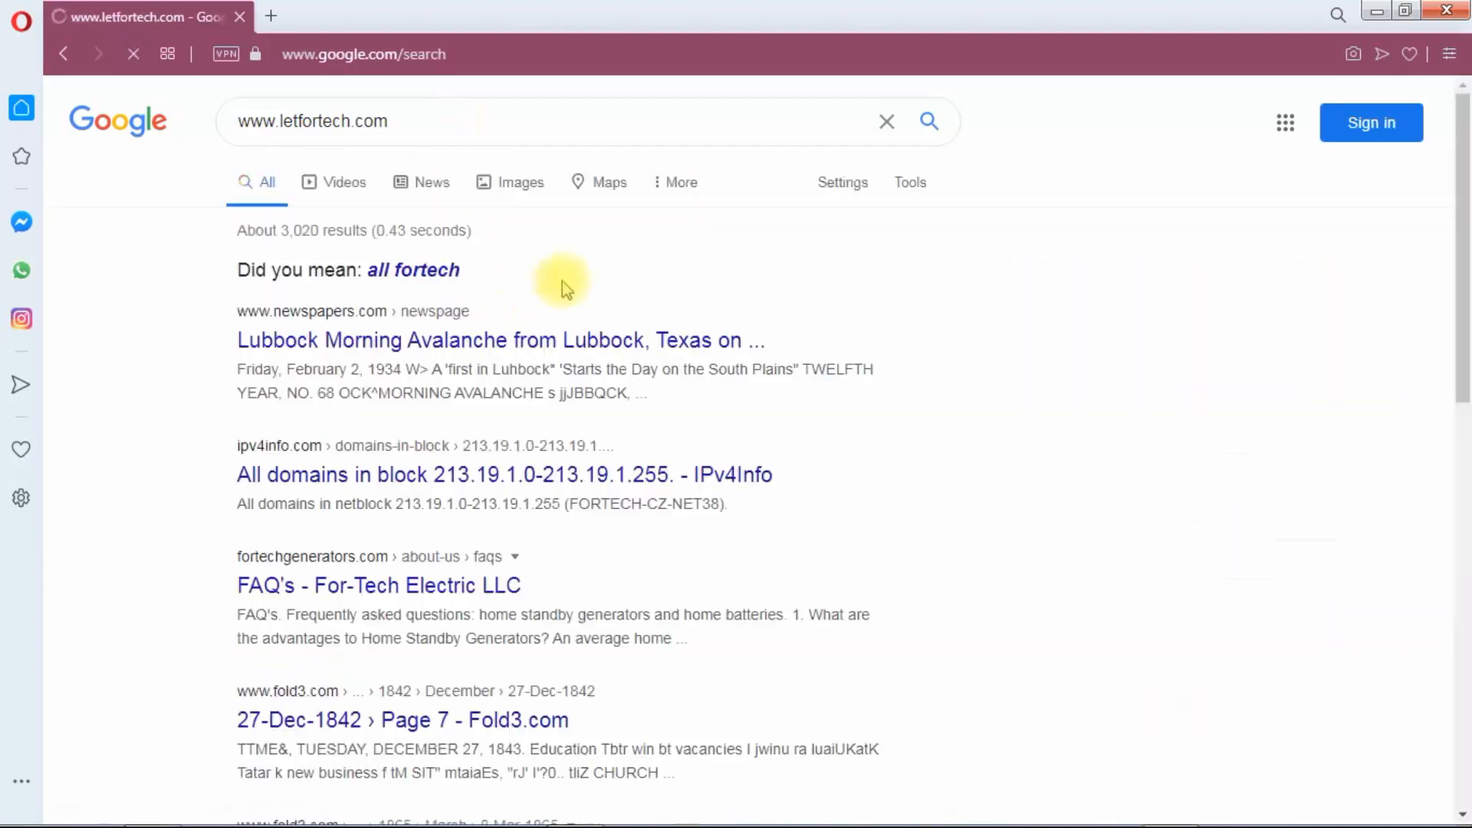
left_click(518, 129)
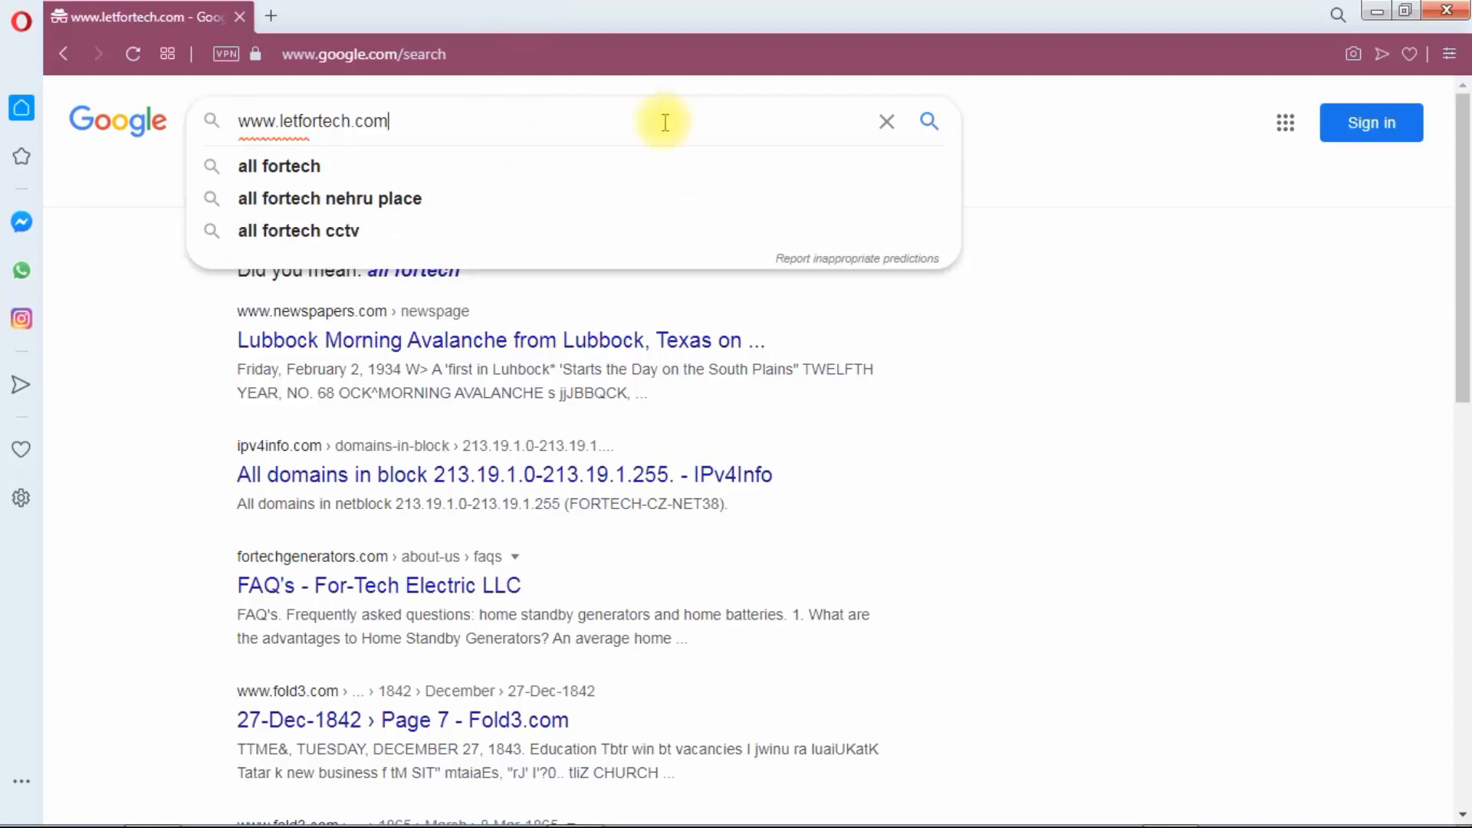
left_click_drag(282, 126, 131, 143)
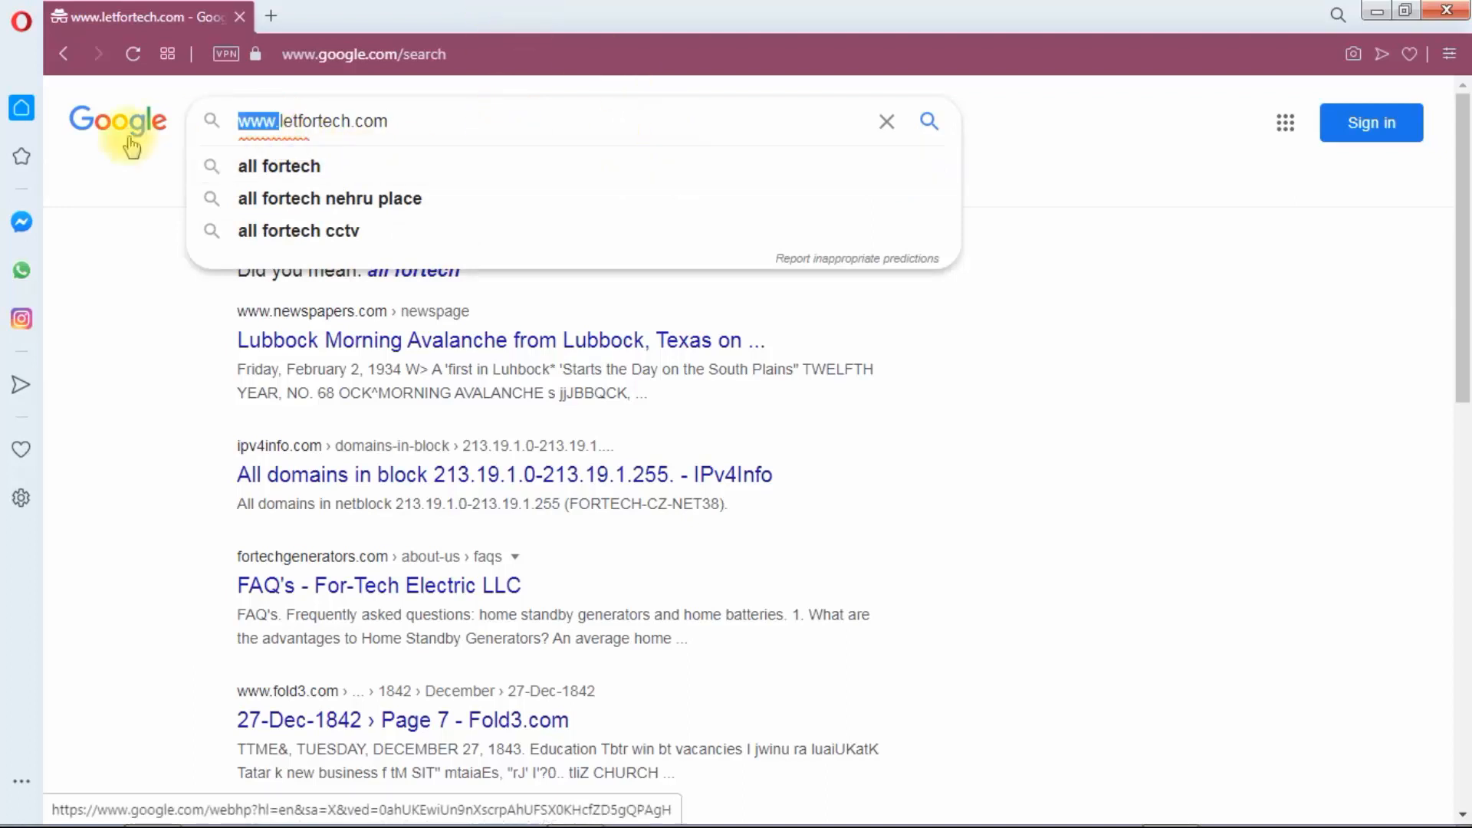
key("BackSpace")
key("Return")
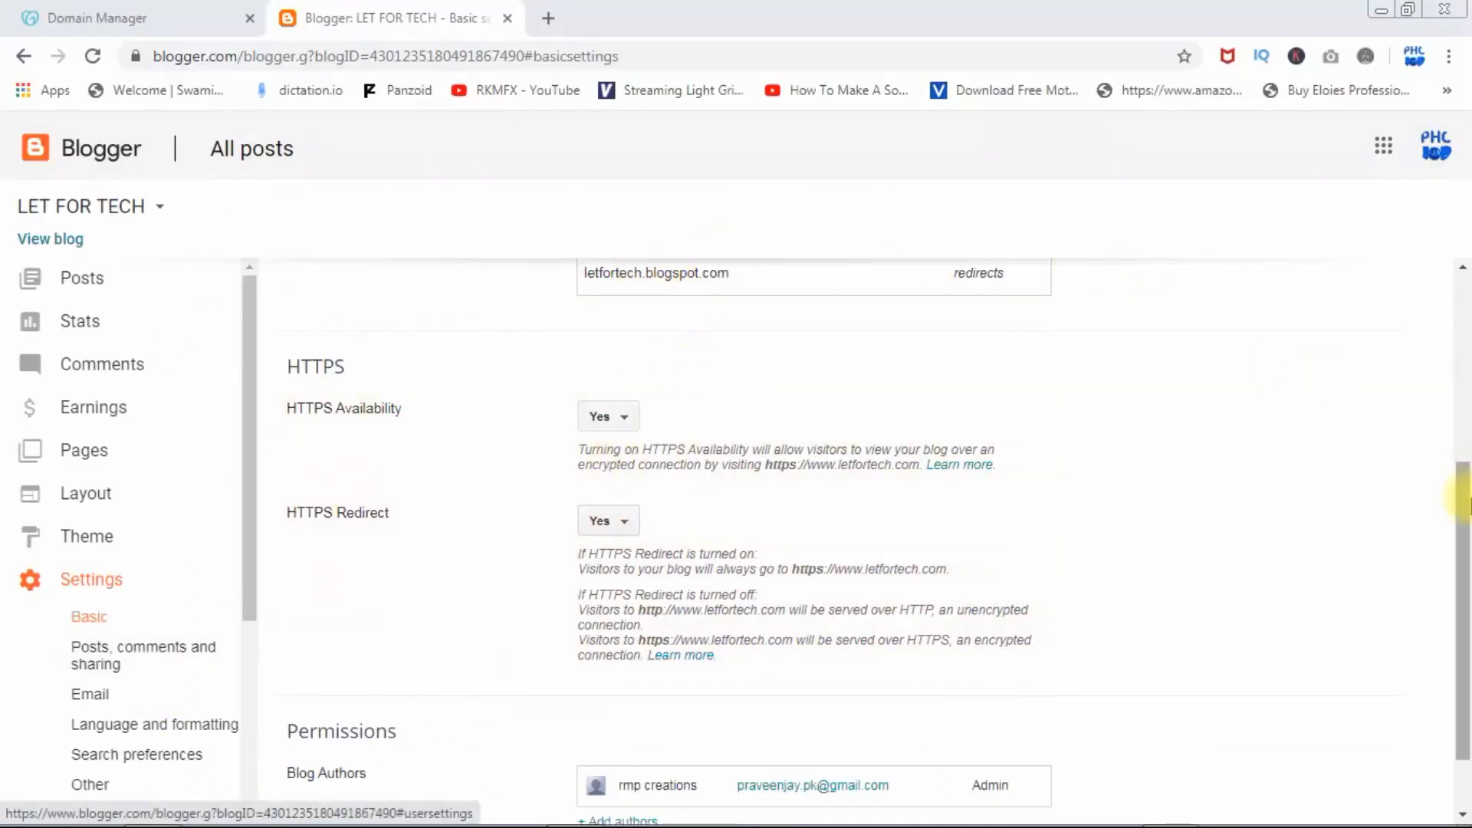
scroll(1466, 502, "up", 2)
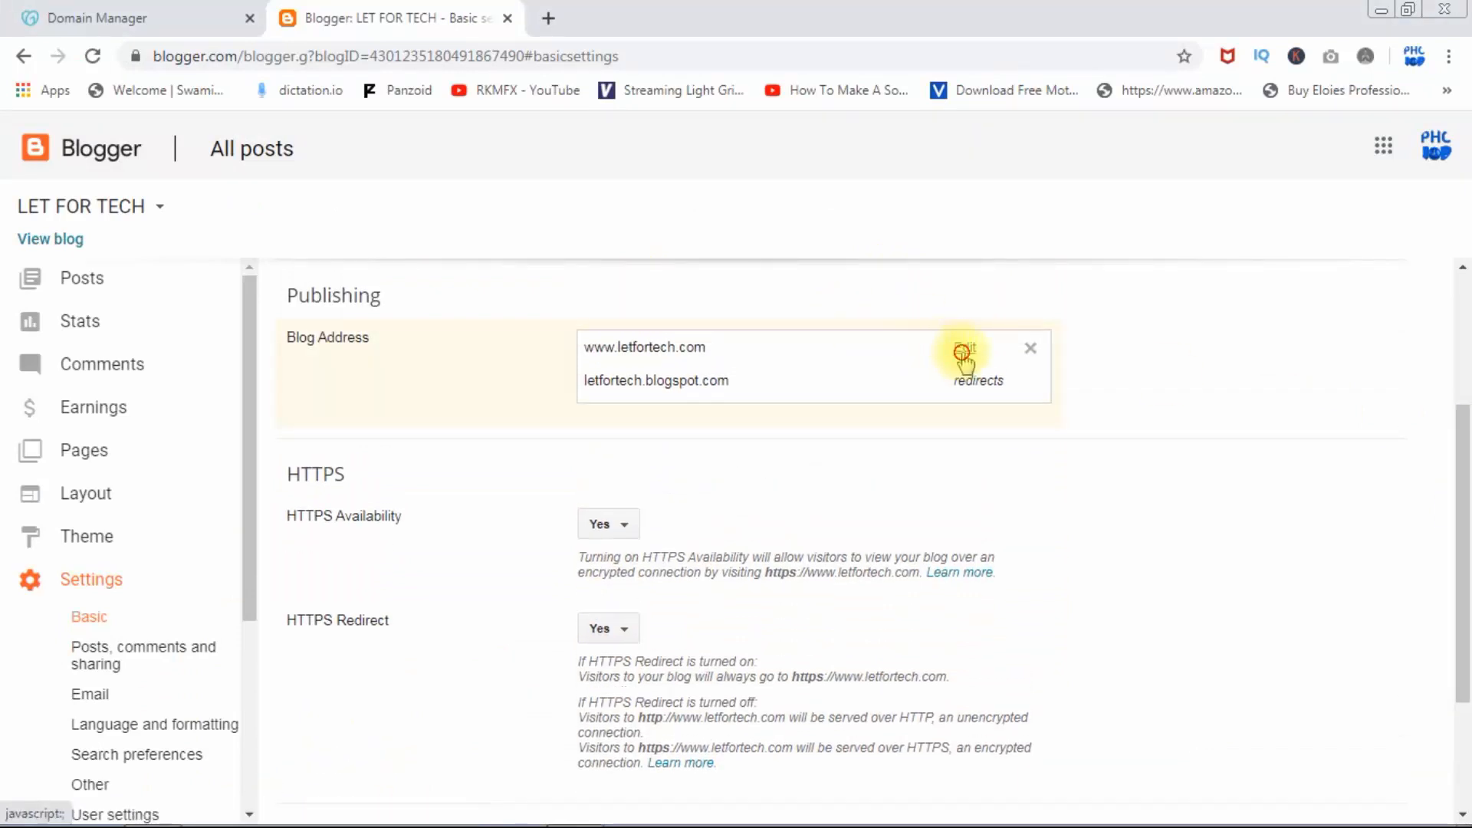
left_click(960, 349)
left_click(595, 657)
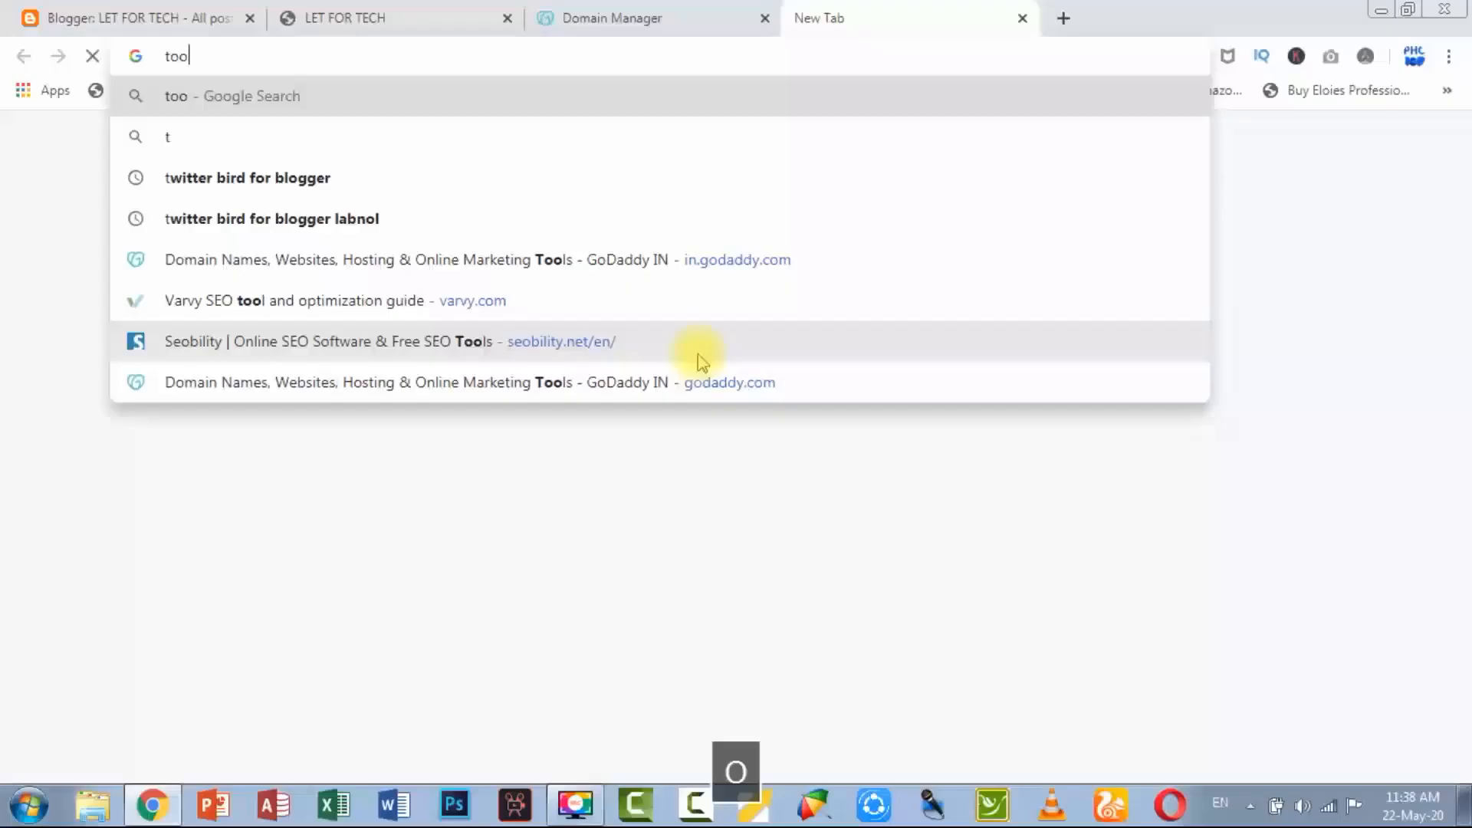
Step: Search Google for toll free godaddy and highlight the customer service number in the results
key("BackSpace")
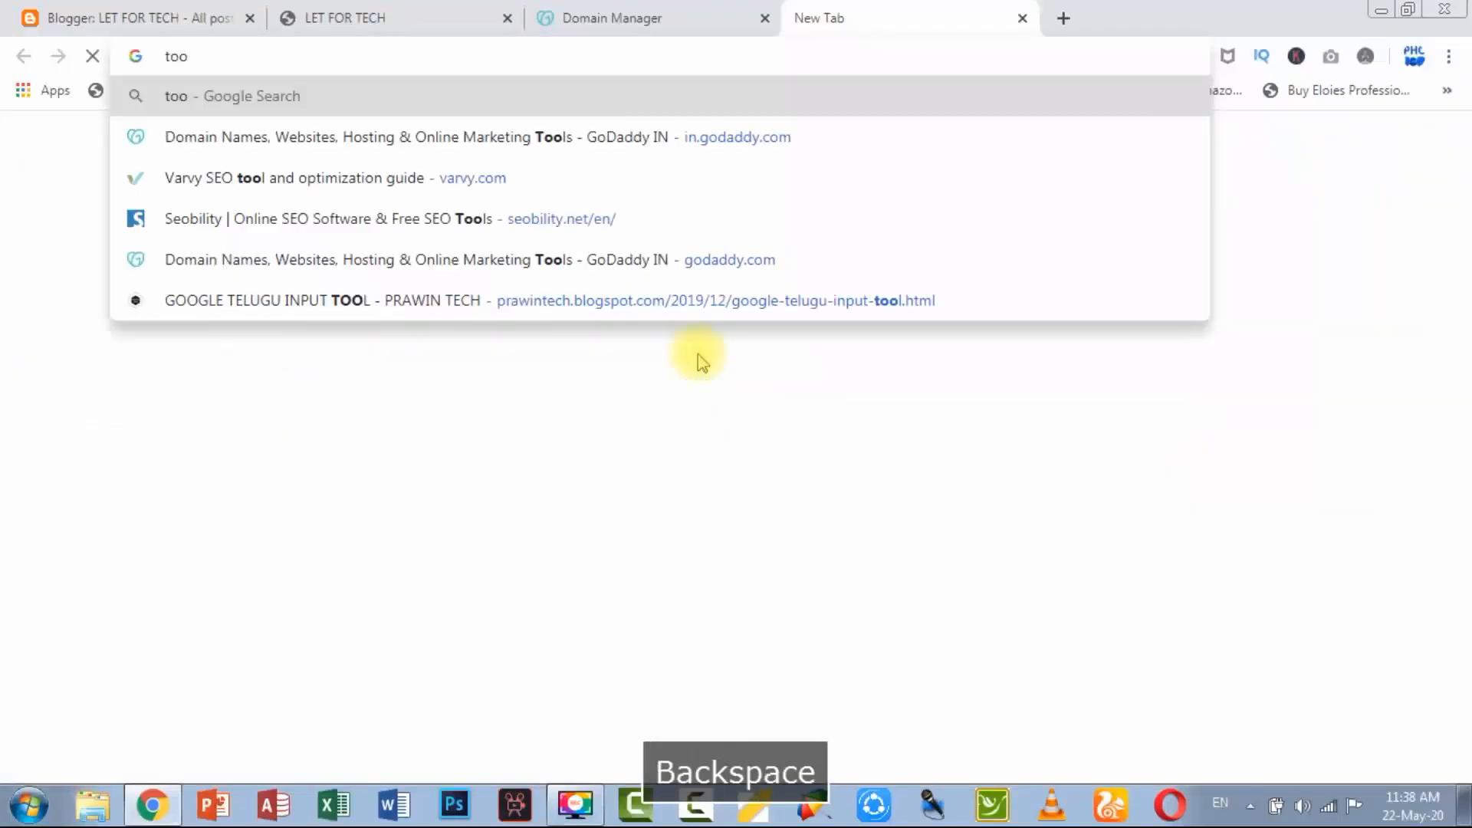
type("ll free d")
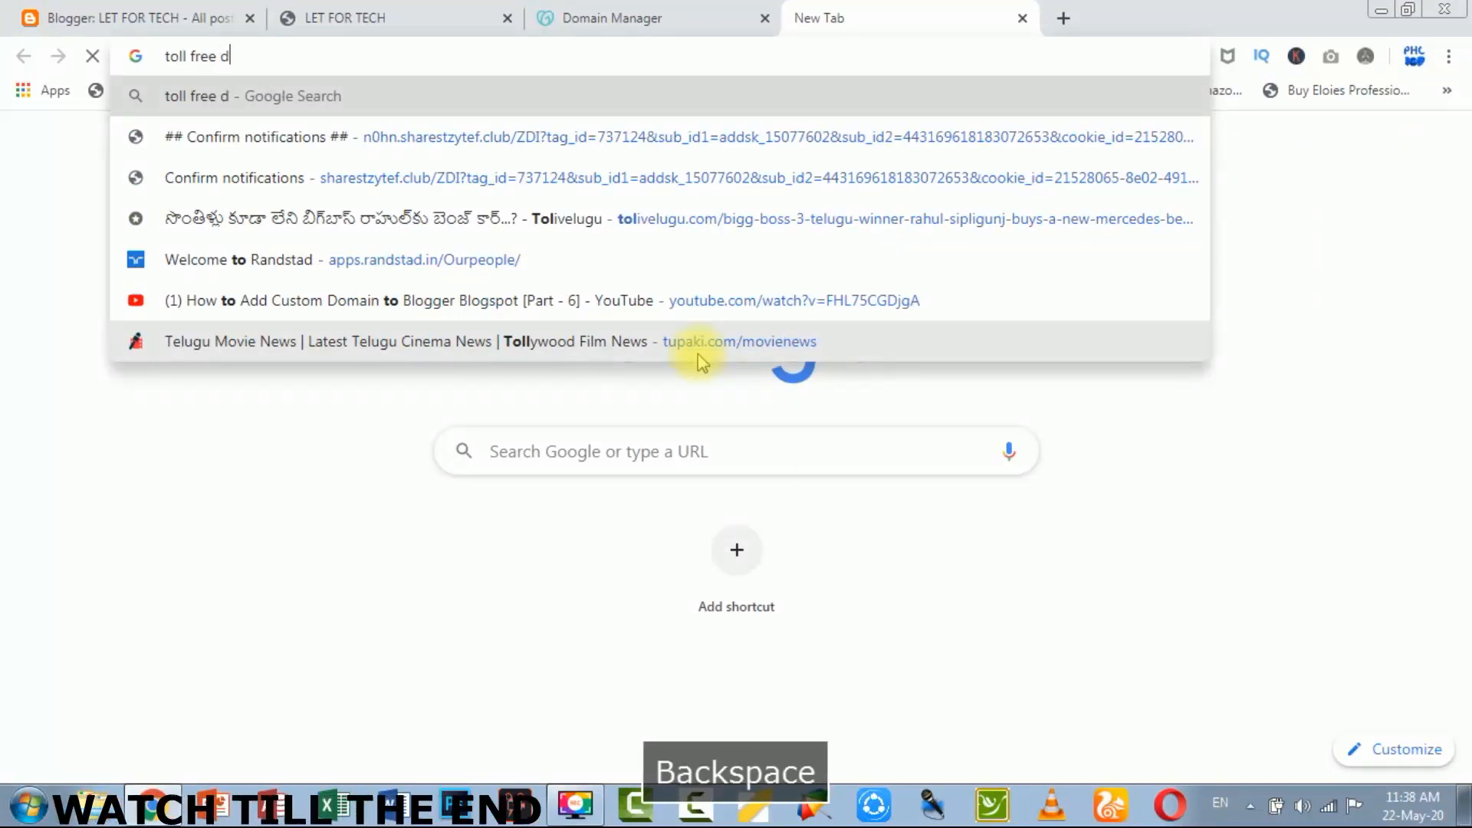
key("BackSpace")
type("g")
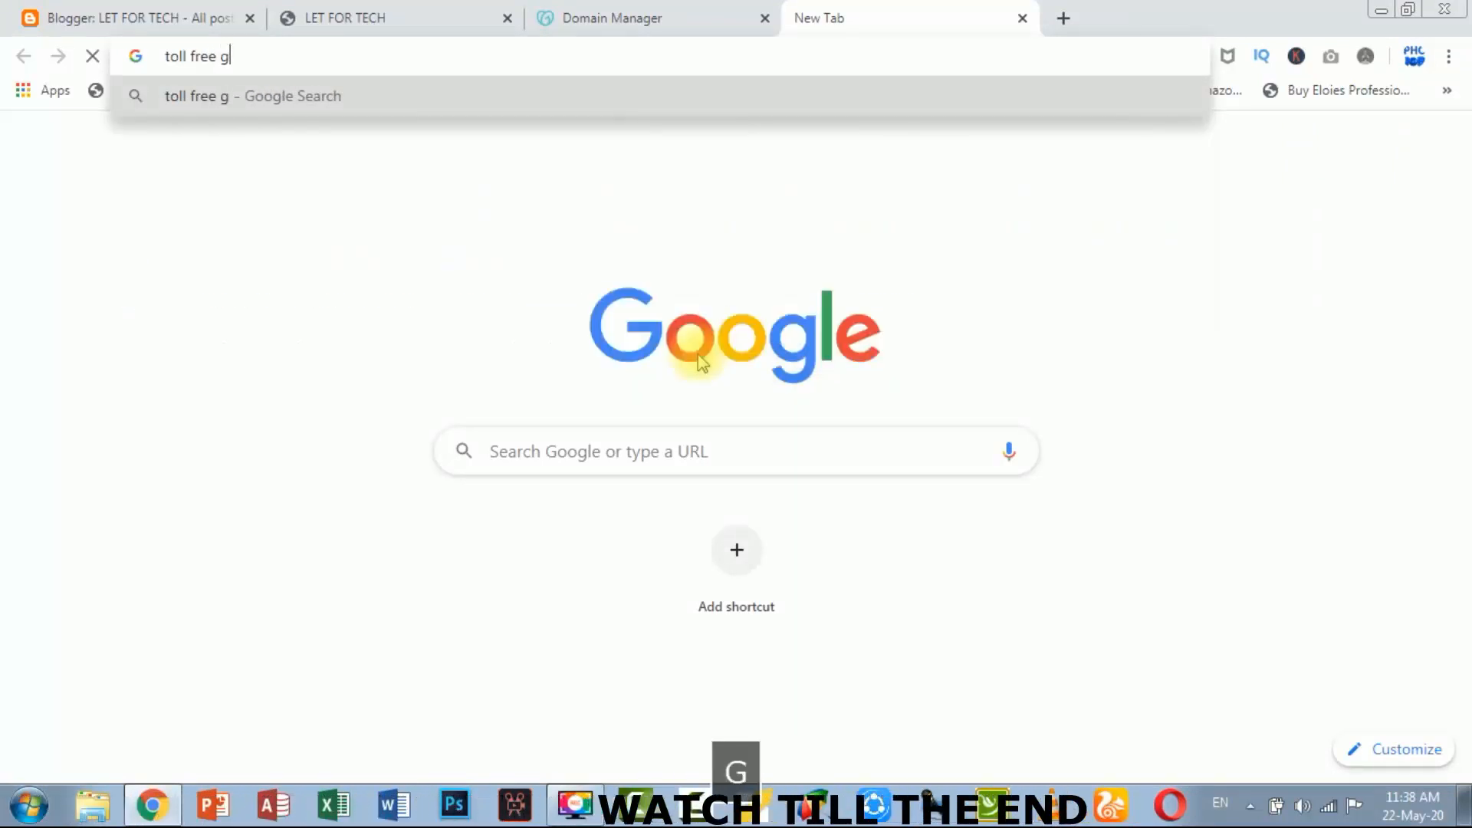
type("odaddy")
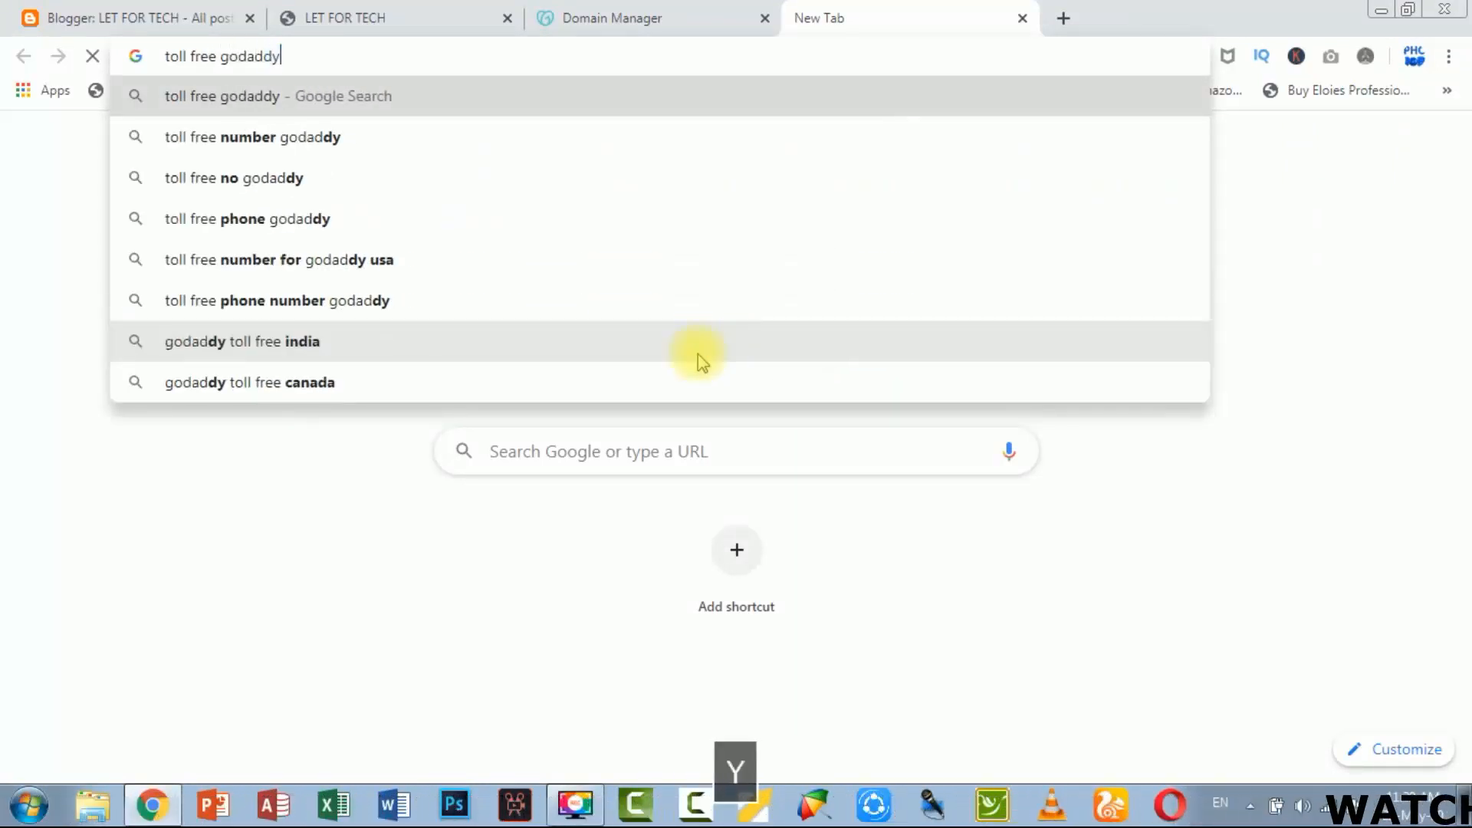
key("Return")
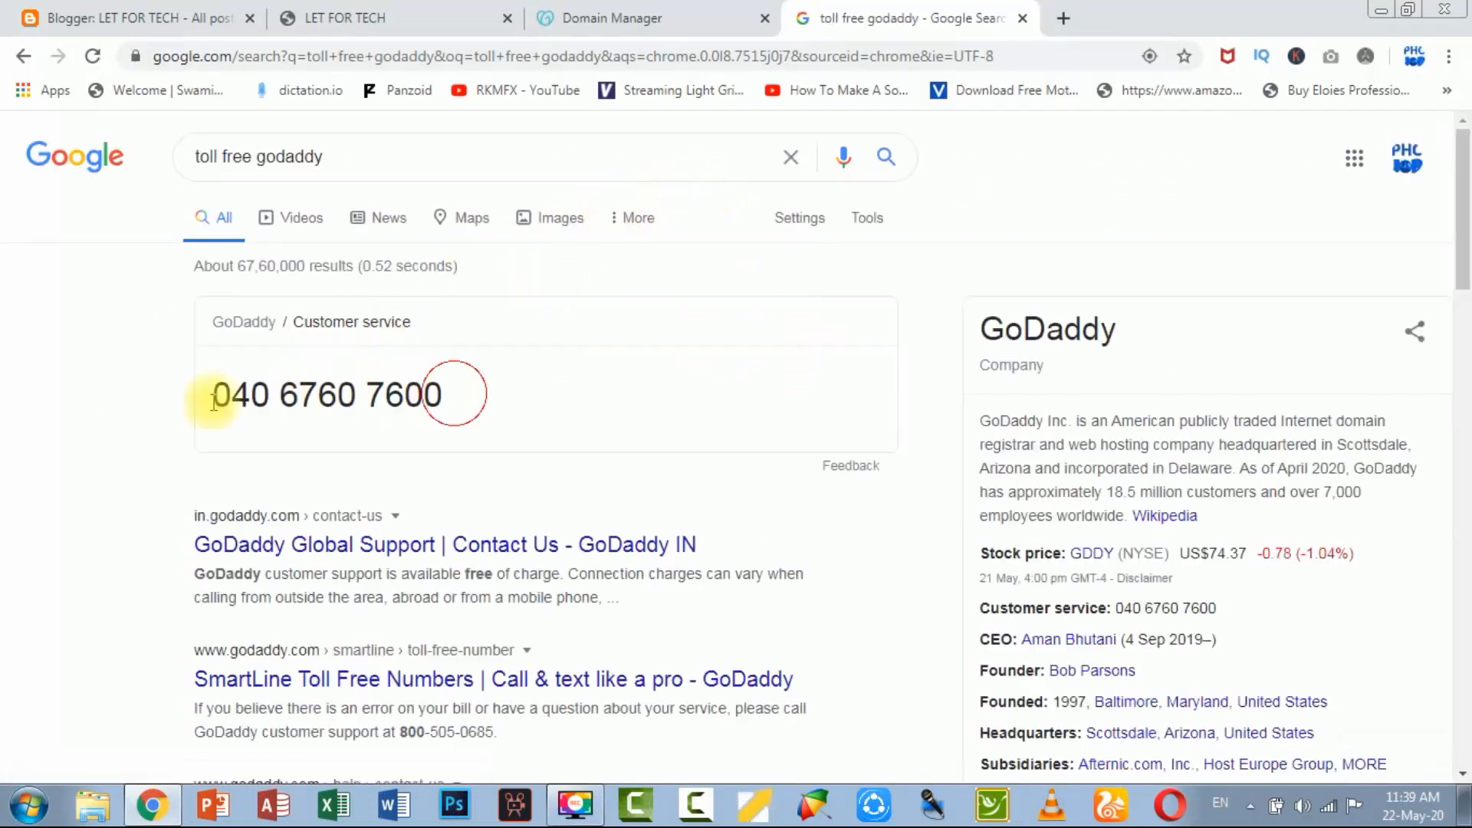
triple_click(430, 388)
left_click(433, 379)
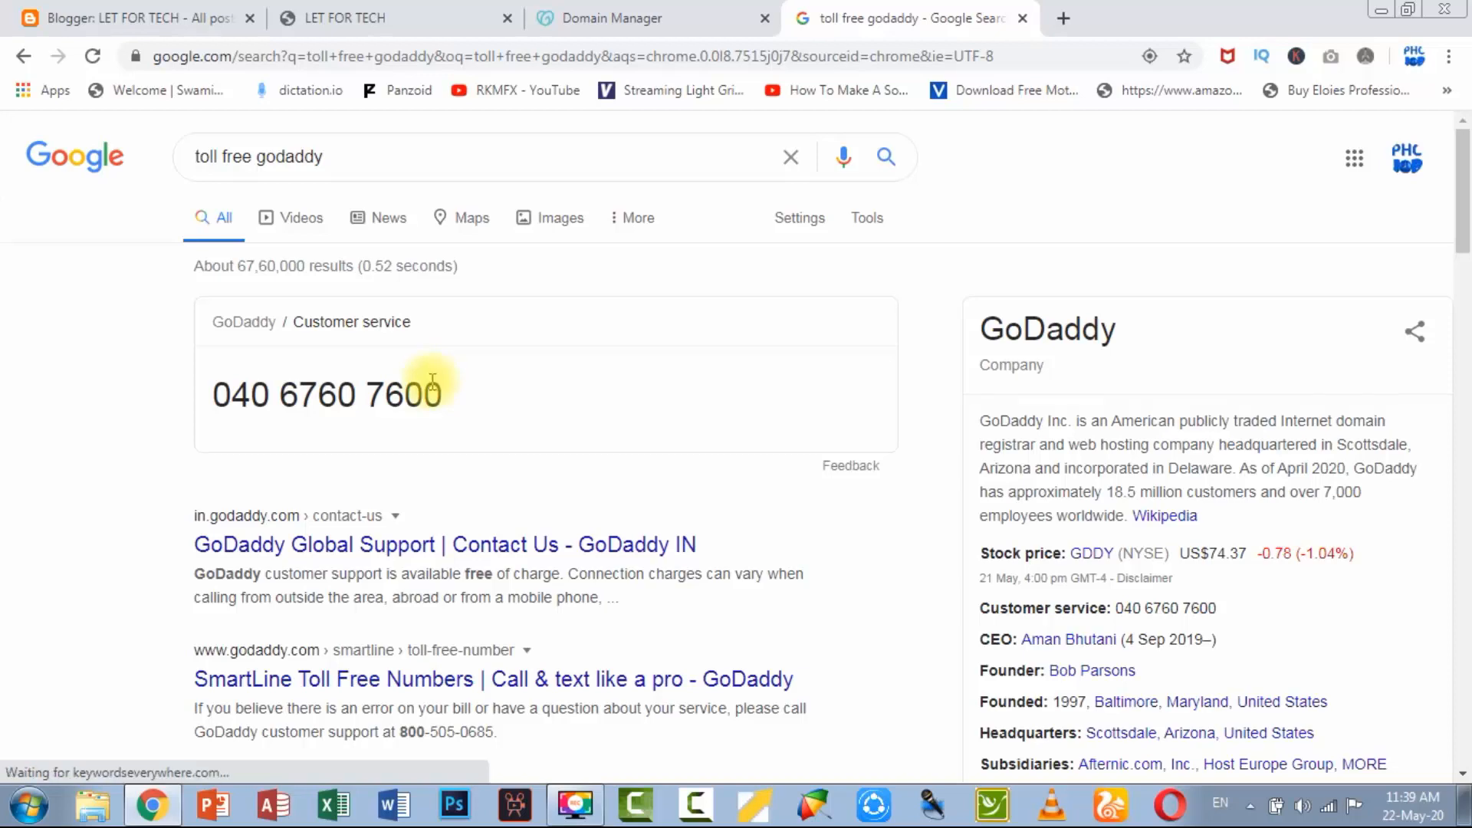
Step: Check LETFORTECH.COM's DNS records in GoDaddy and return to the live LET FOR TECH blog
left_click(658, 18)
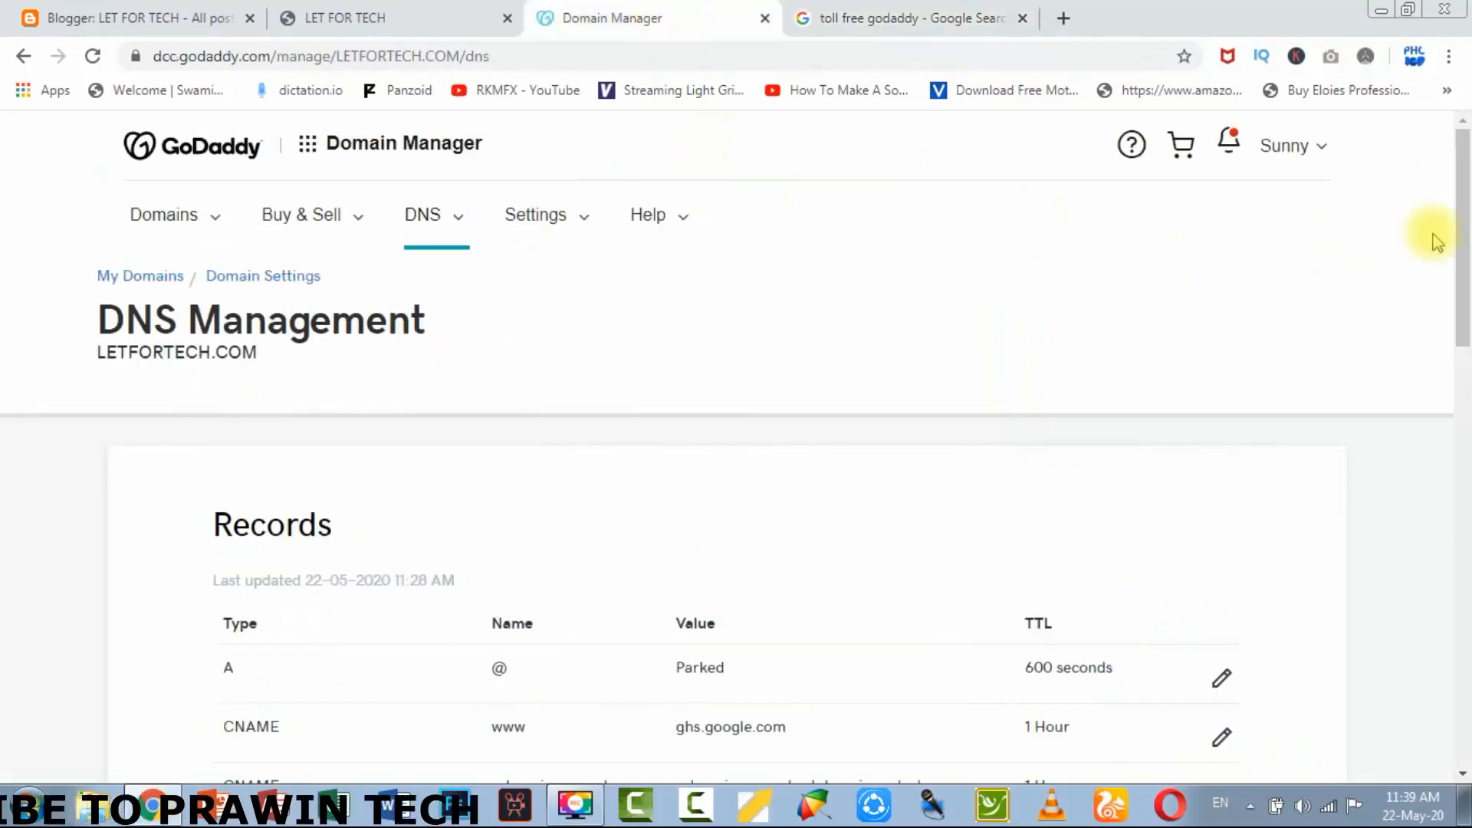
left_click_drag(1461, 226, 1465, 195)
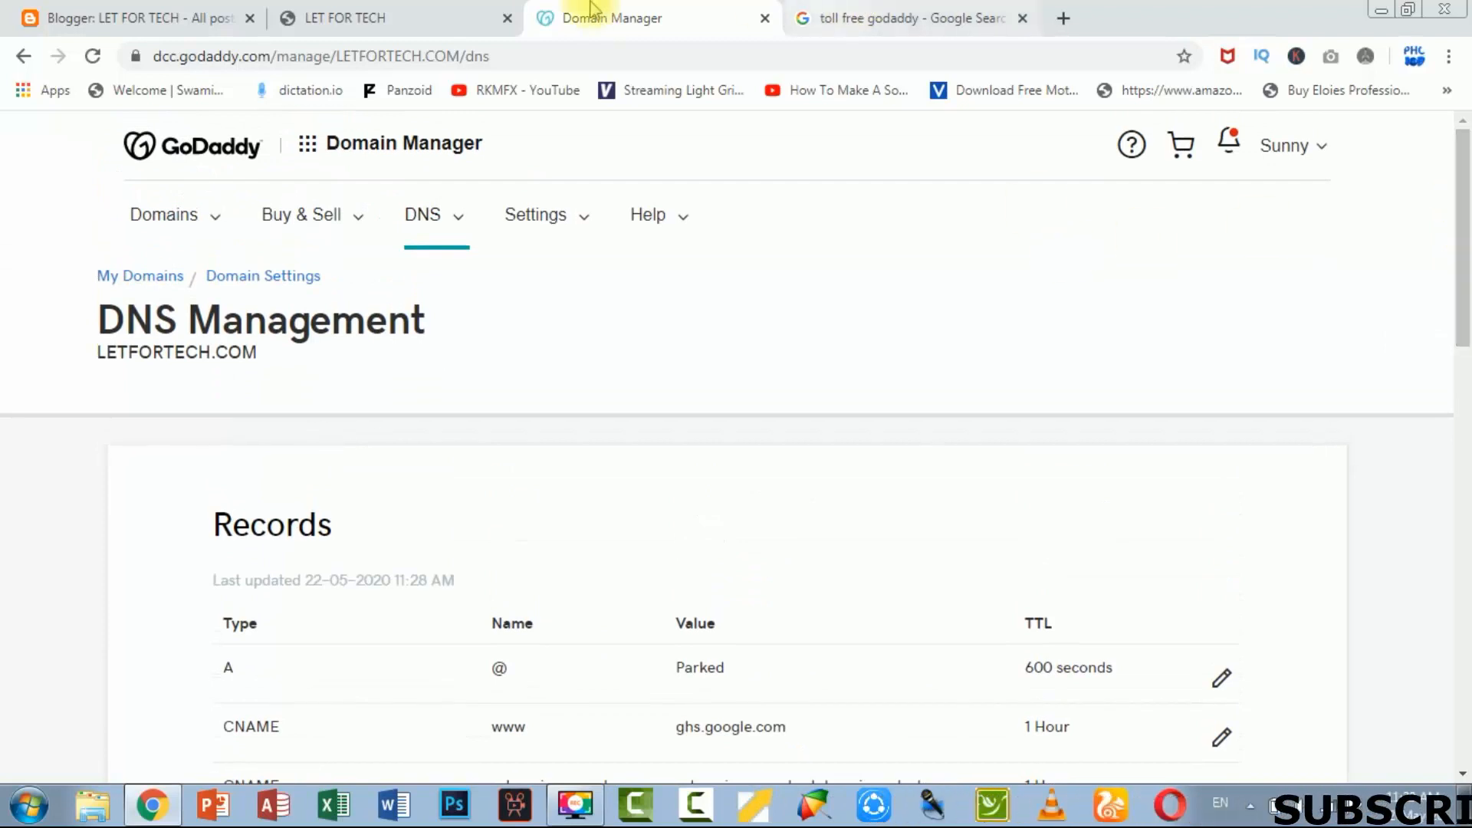
left_click(458, 11)
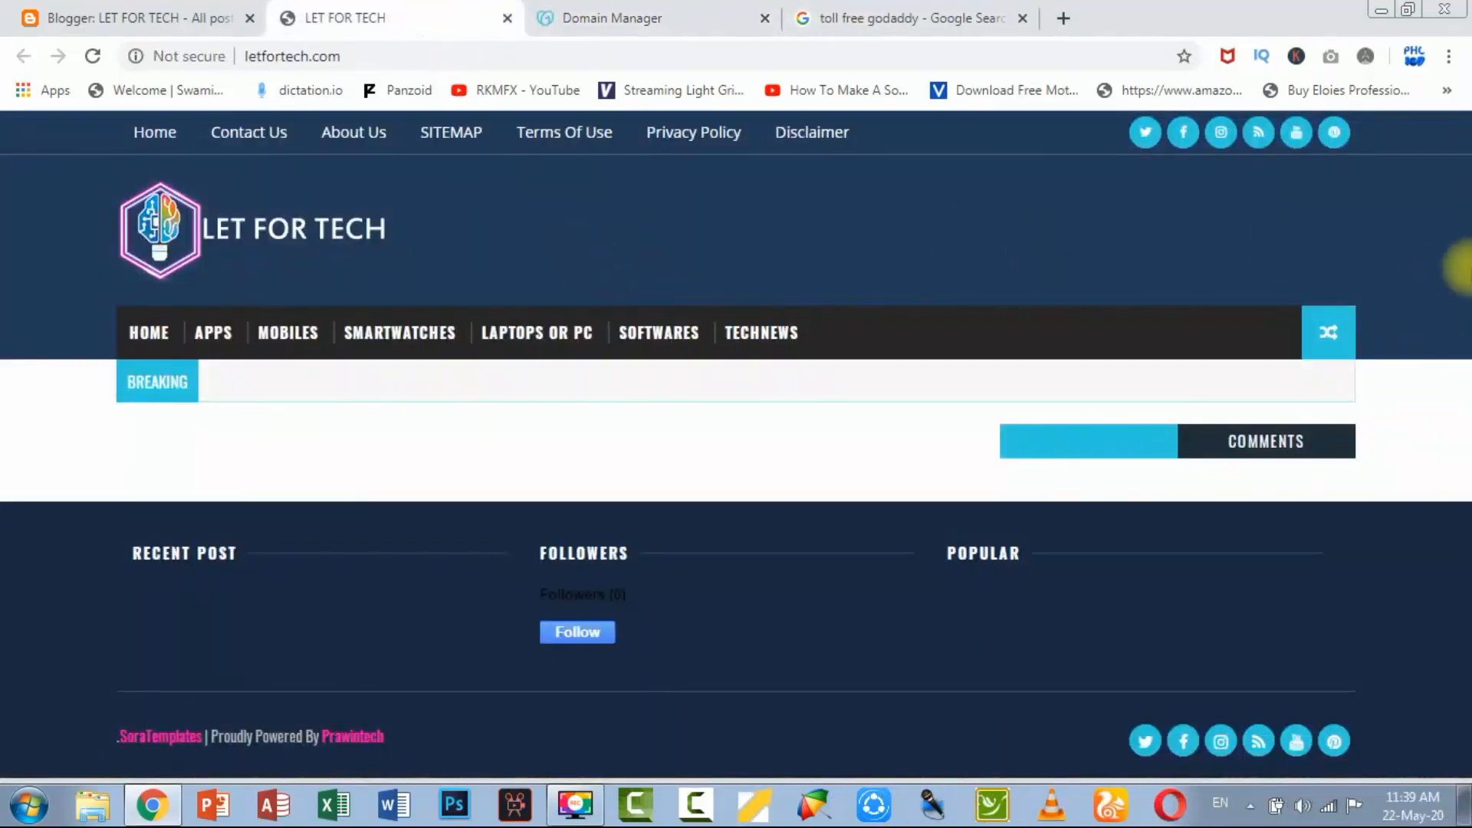